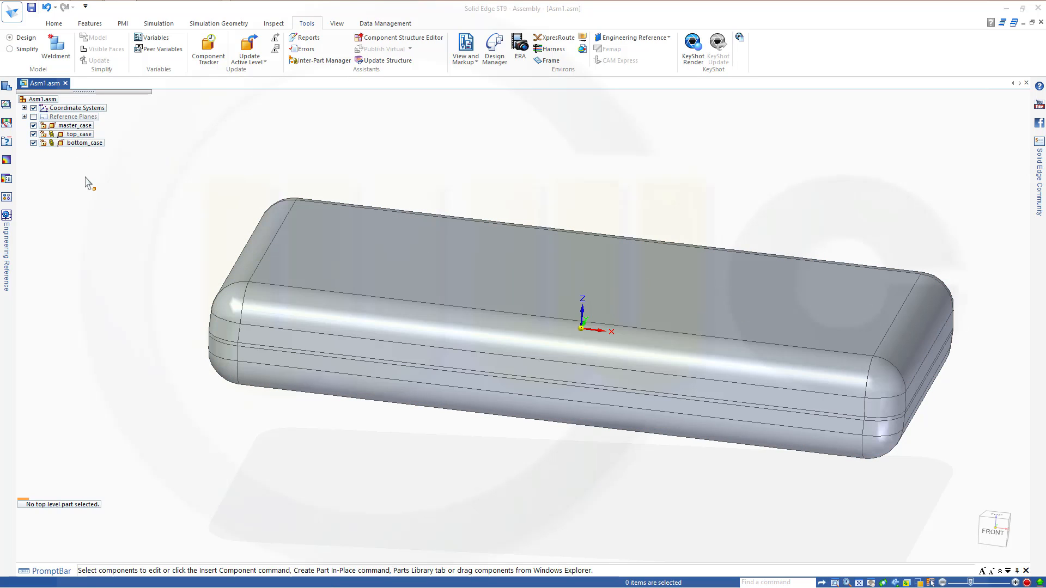
- Hide master_case and toggle the visibility of top_case and bottom_case to examine each half of the casing
click(33, 125)
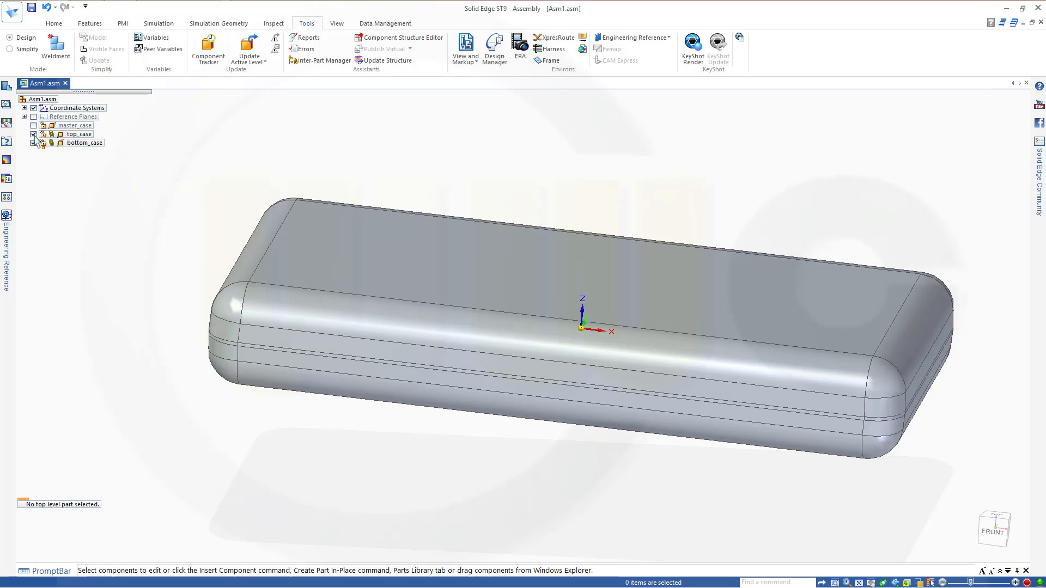
click(33, 134)
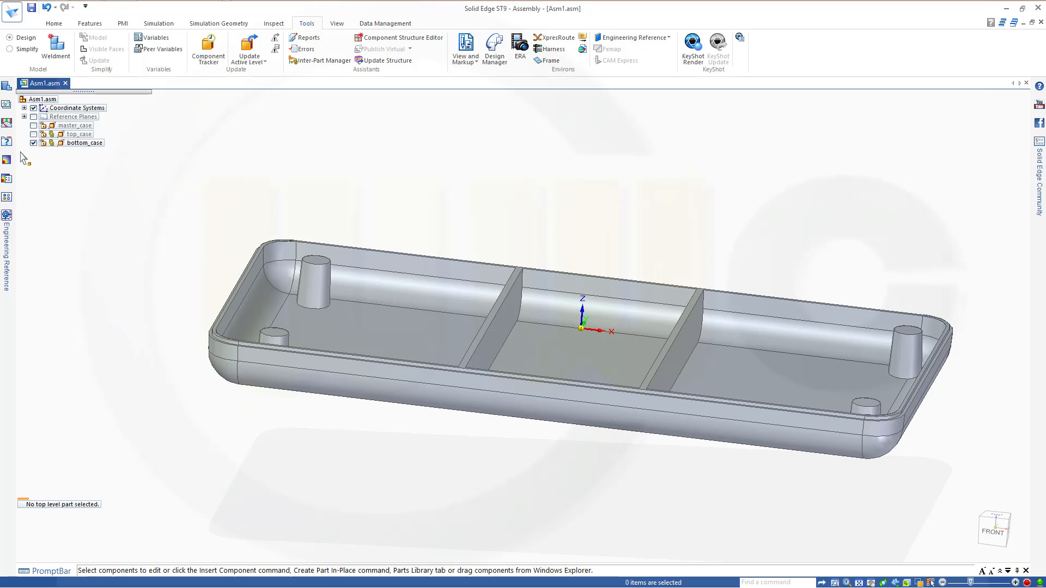
click(33, 134)
click(33, 143)
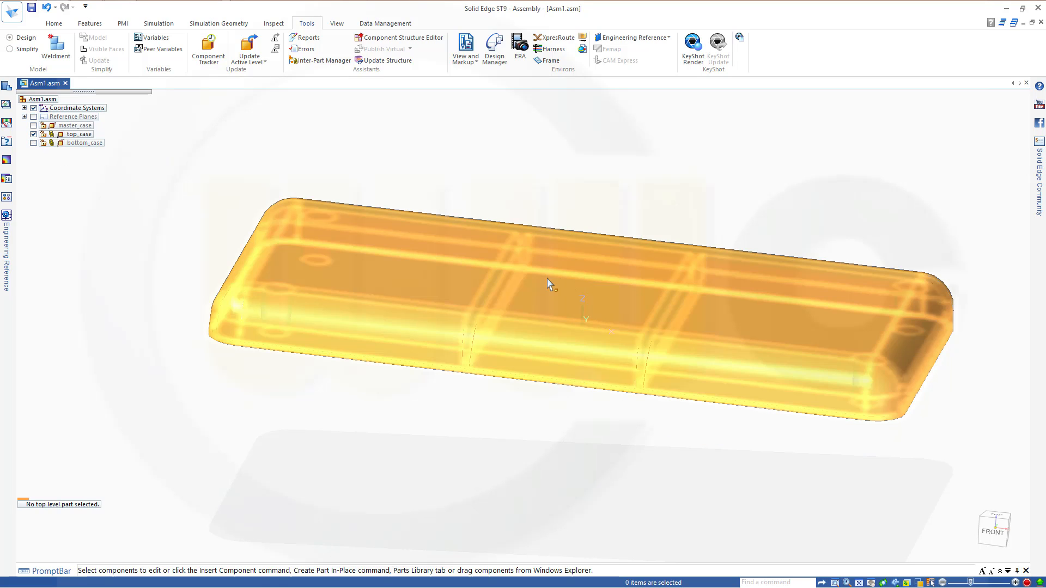
middle_drag(544, 284, 559, 305)
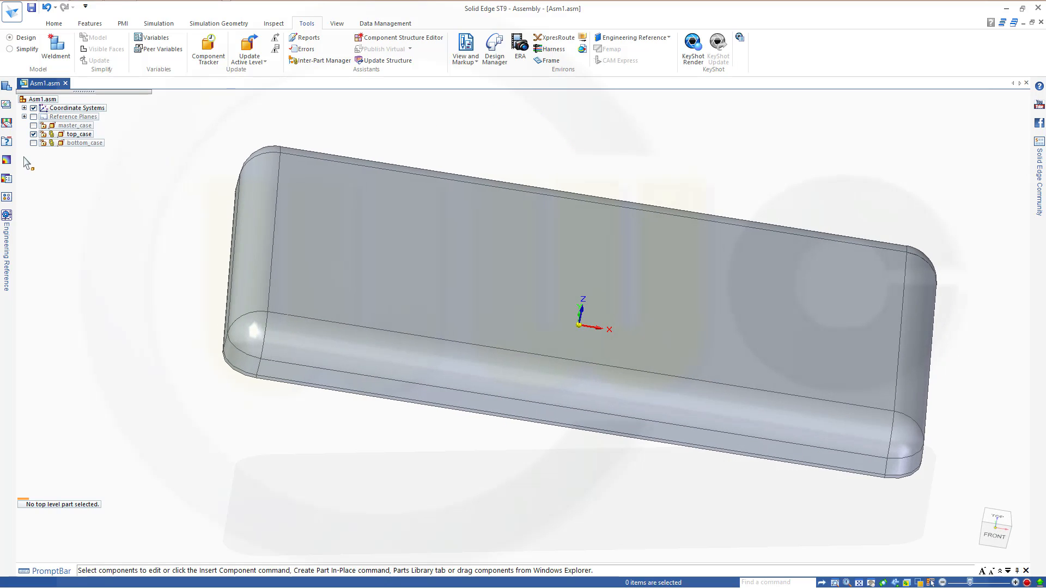
click(33, 143)
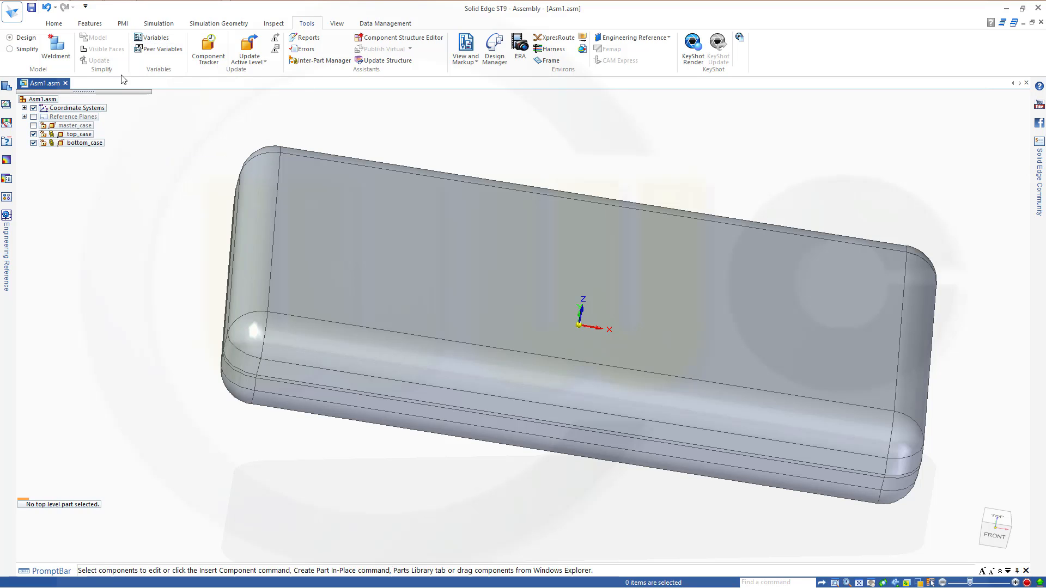
click(59, 25)
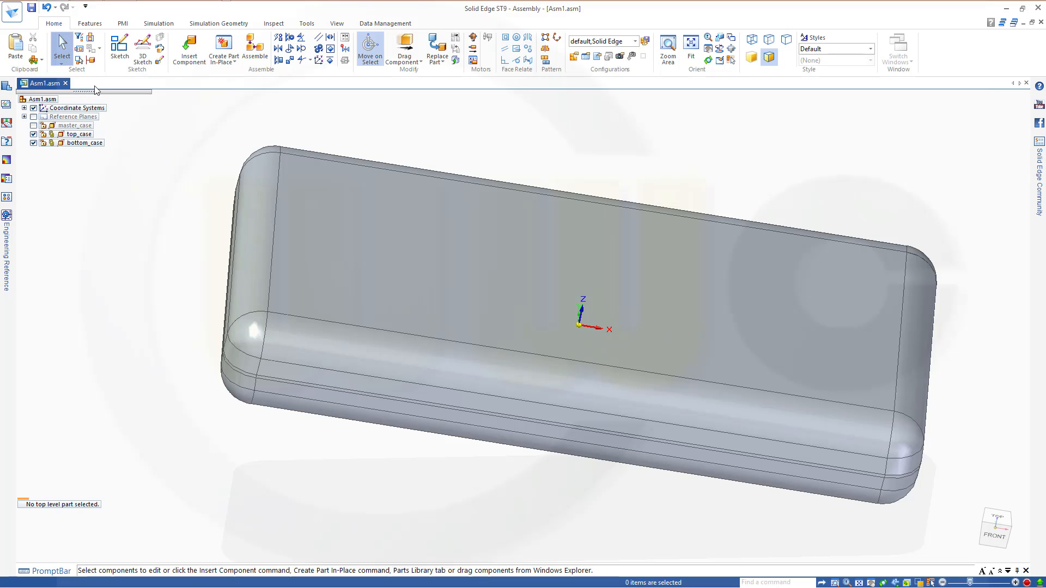
click(43, 60)
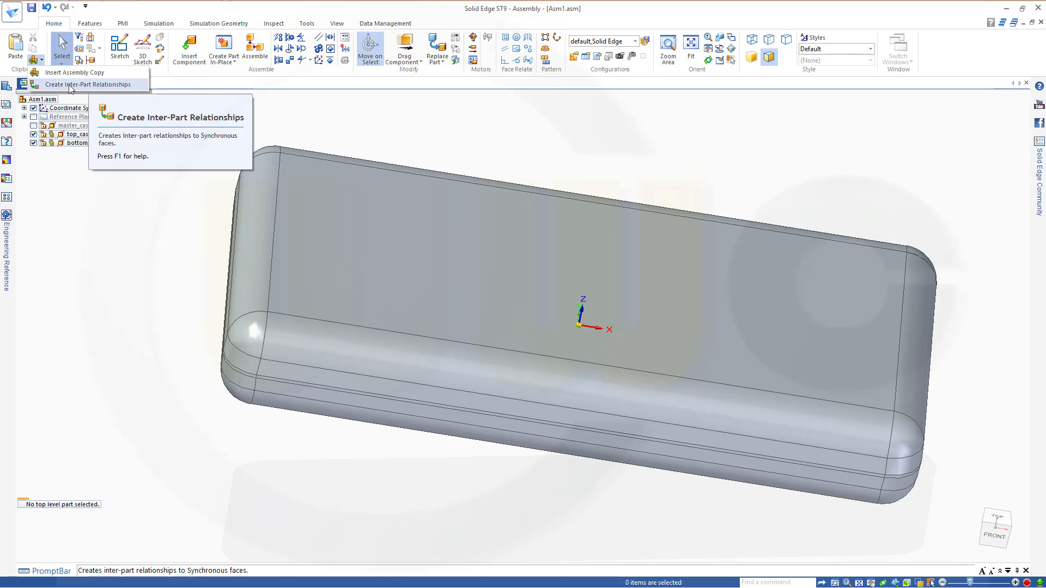
click(212, 83)
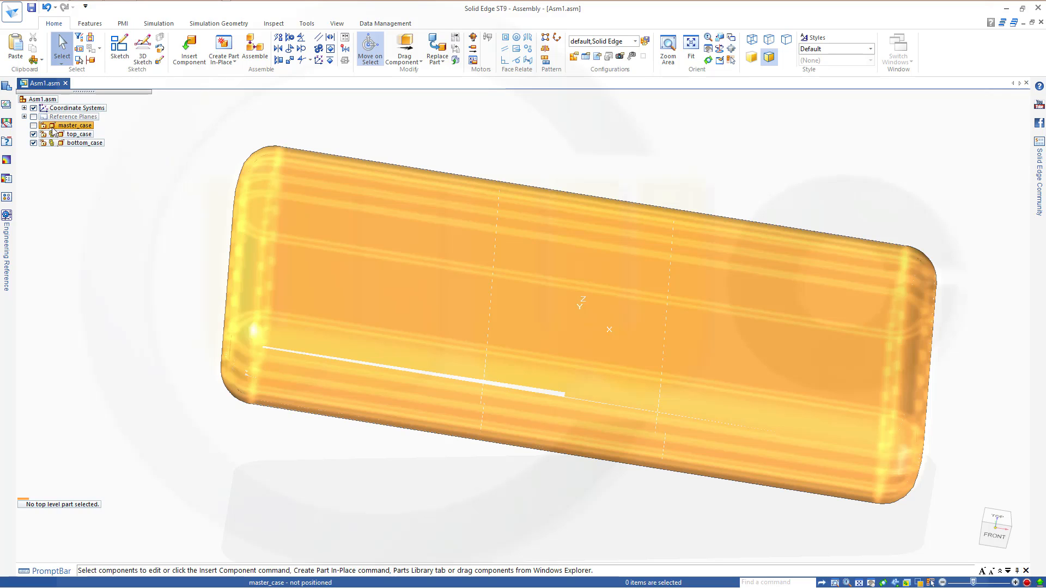
- Show master_case and open it in place to examine its feature history and the Inter-Part Copy command
click(33, 125)
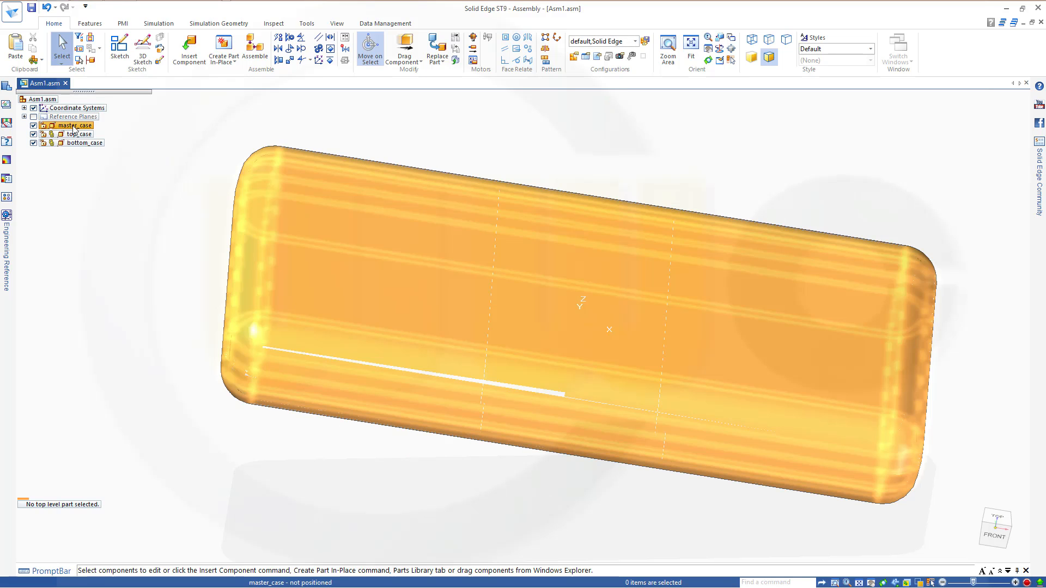
double_click(74, 127)
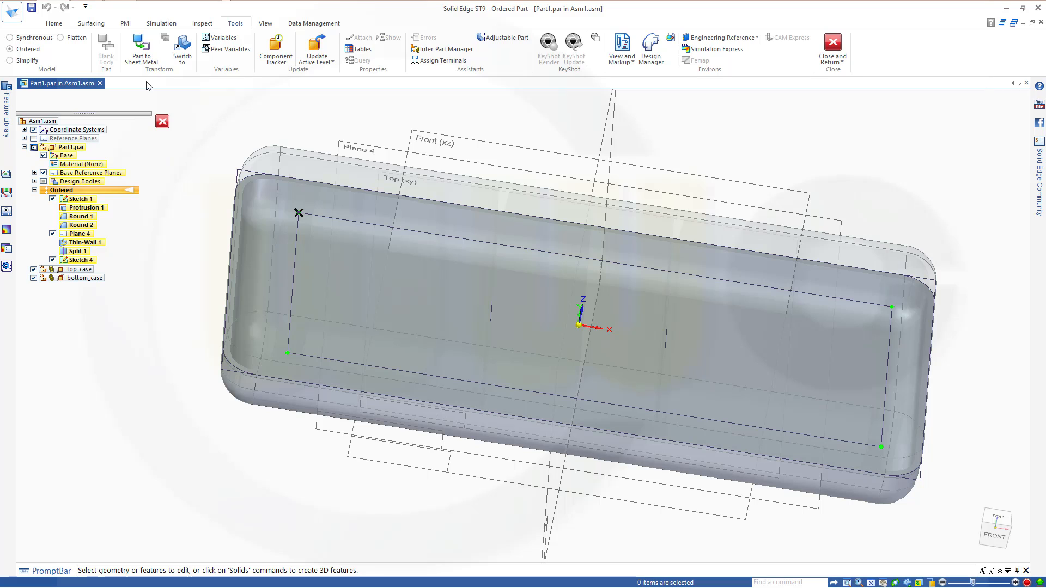
click(54, 24)
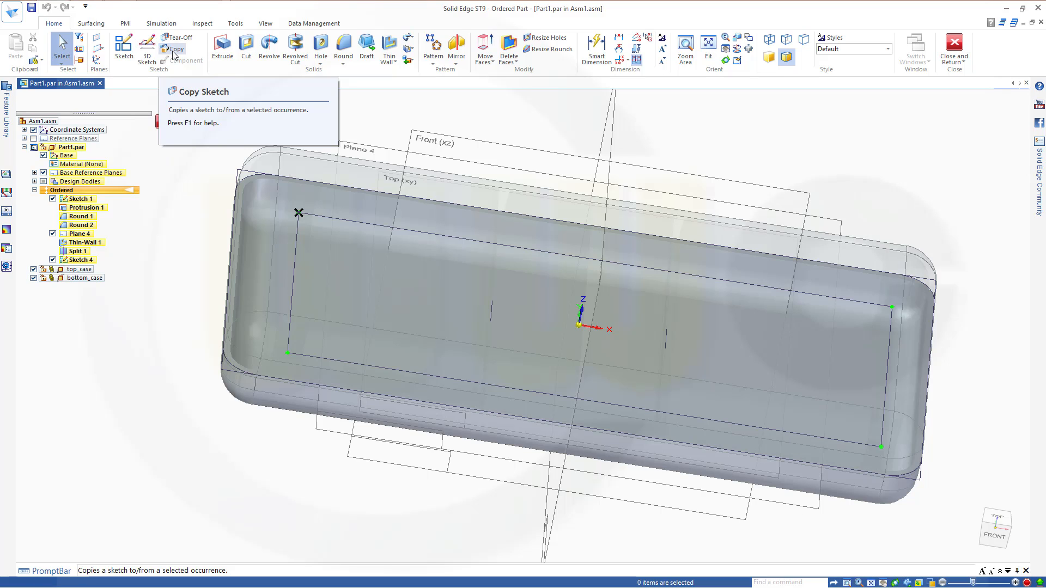
click(39, 62)
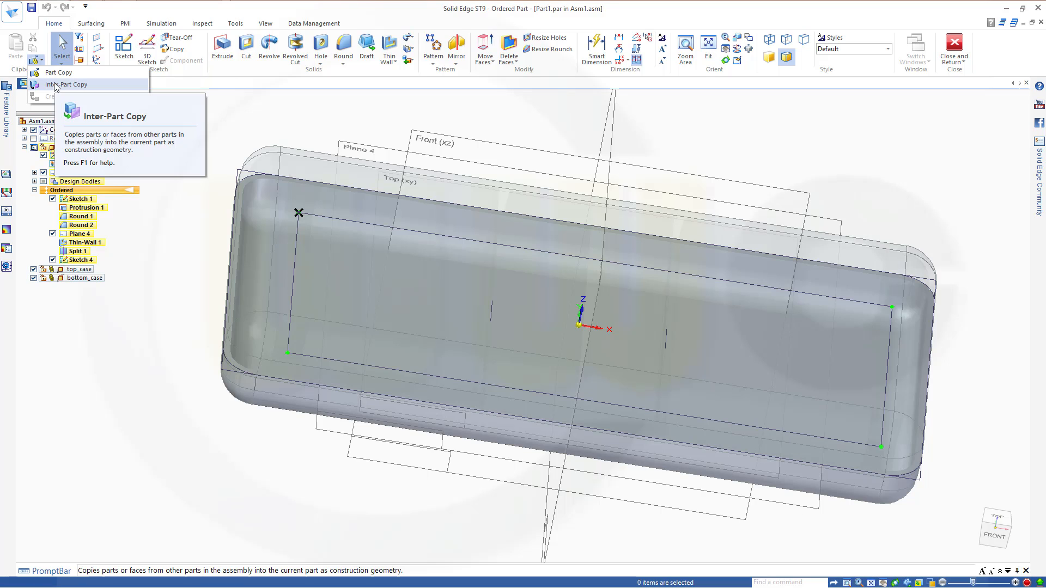
click(219, 134)
double_click(50, 121)
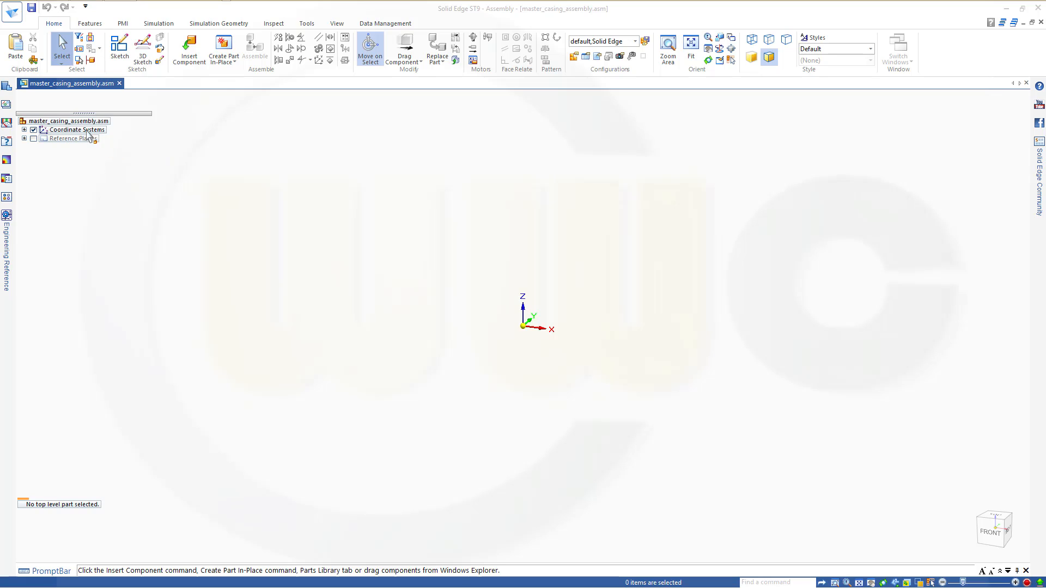
- Create the part master_part in place with its origin coincident with the assembly origin, and return to the assembly
click(222, 50)
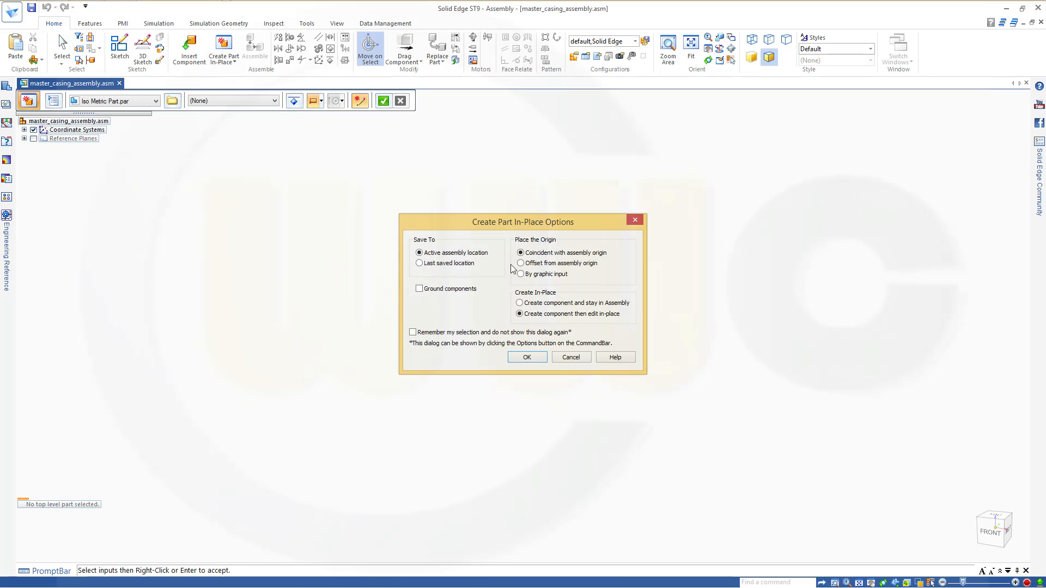
click(525, 359)
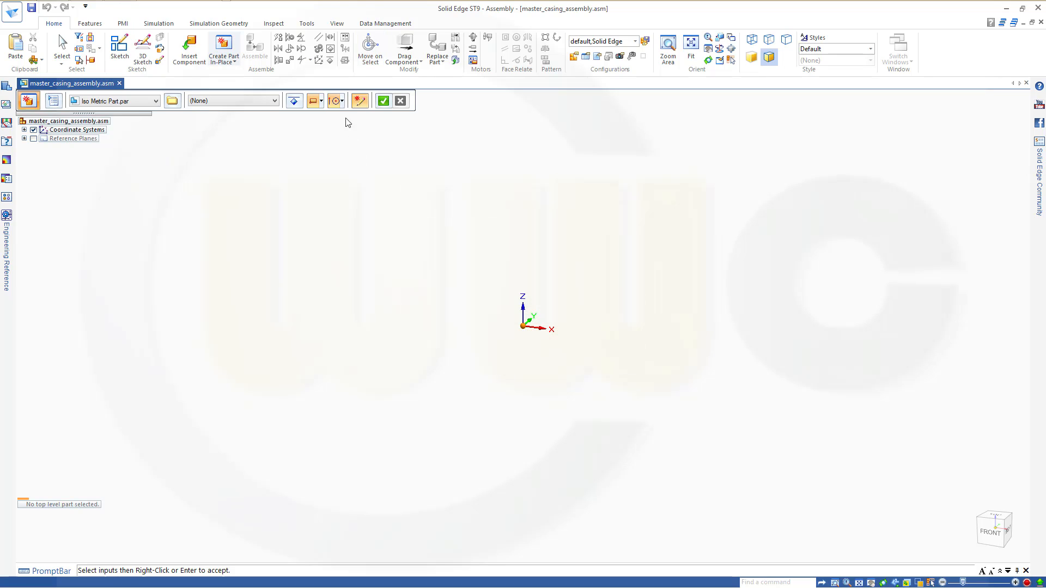
click(385, 102)
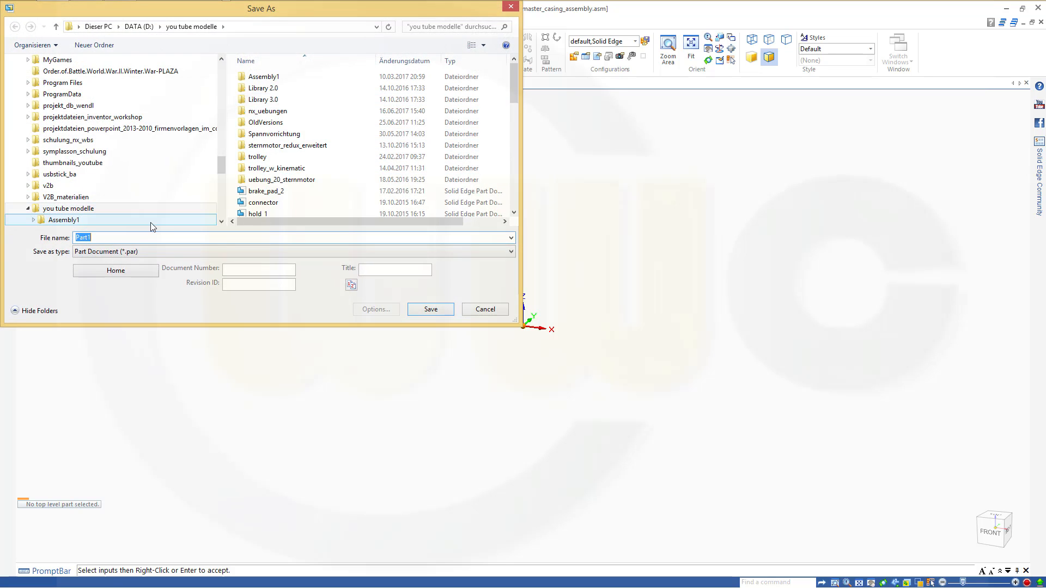
text(mast)
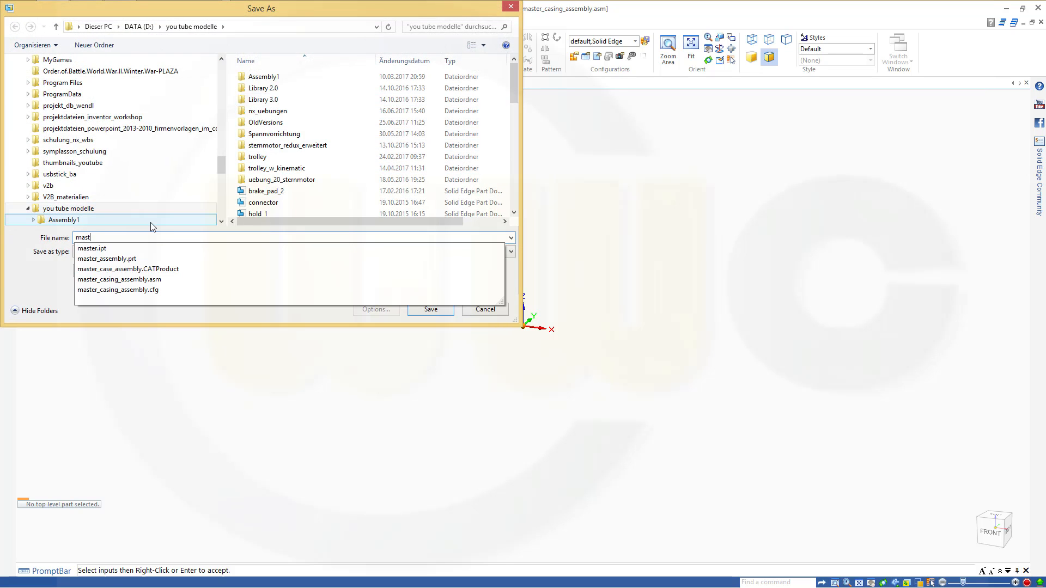
text(er_)
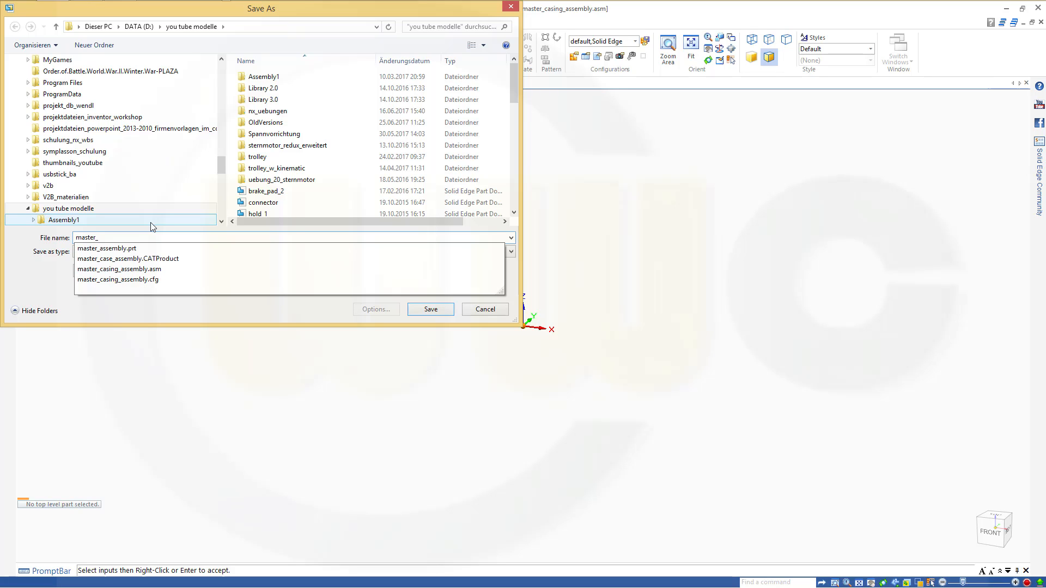
text(part)
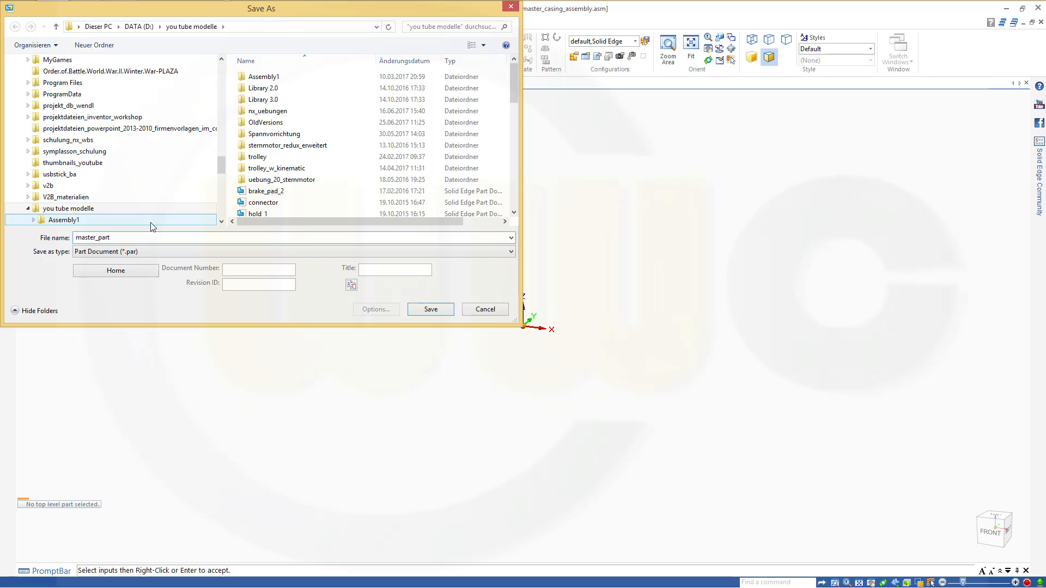
key(Return)
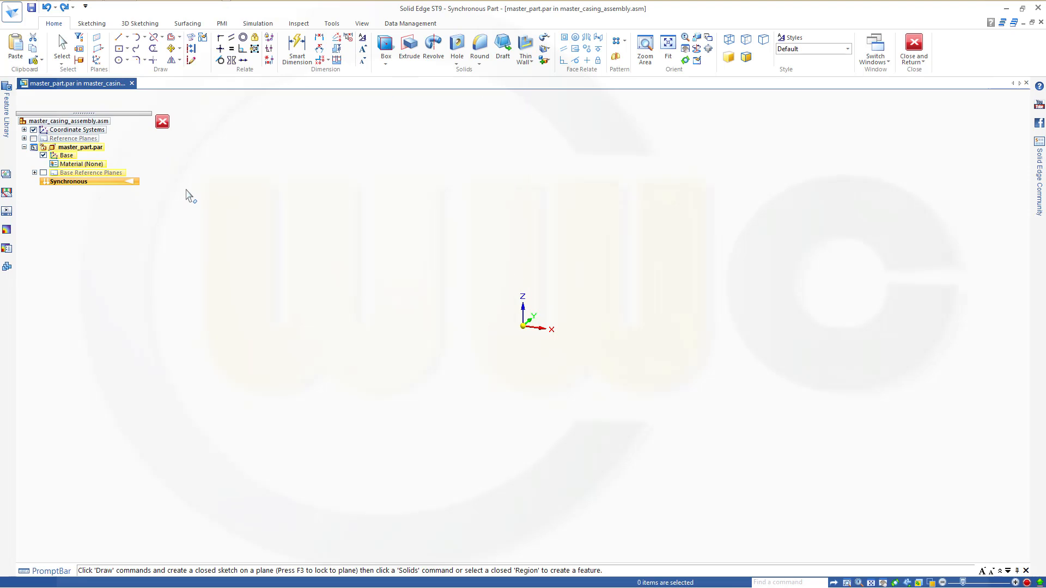
click(917, 47)
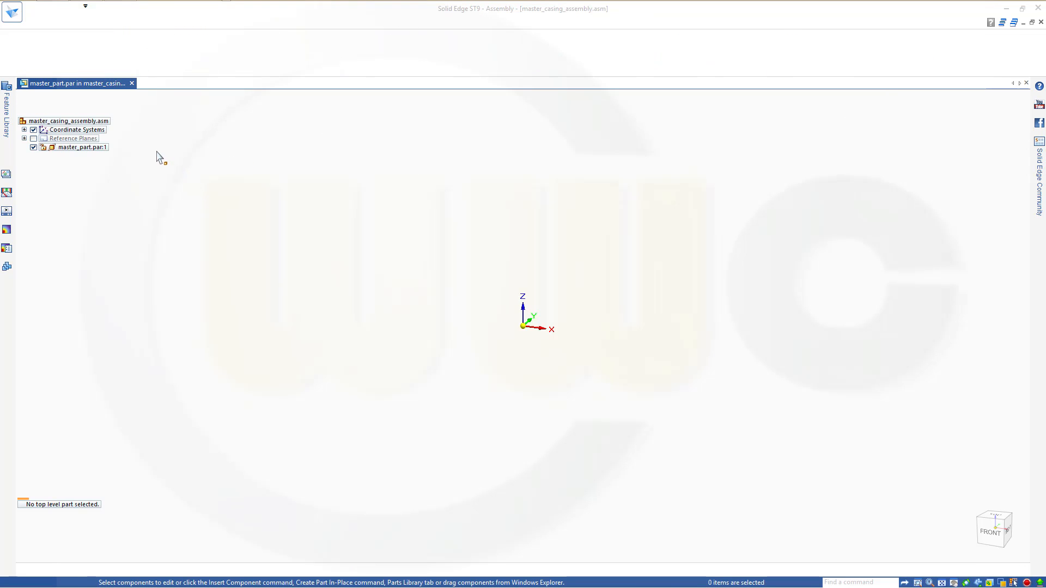
- Create the part top_casing in place, coincident with the assembly origin, and return to the assembly
click(223, 61)
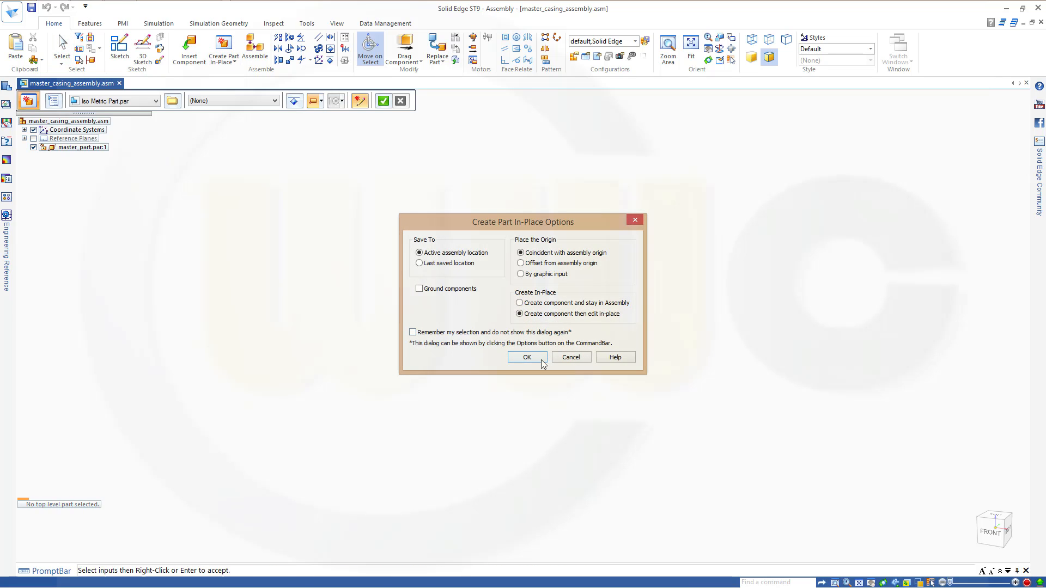
click(528, 357)
click(384, 101)
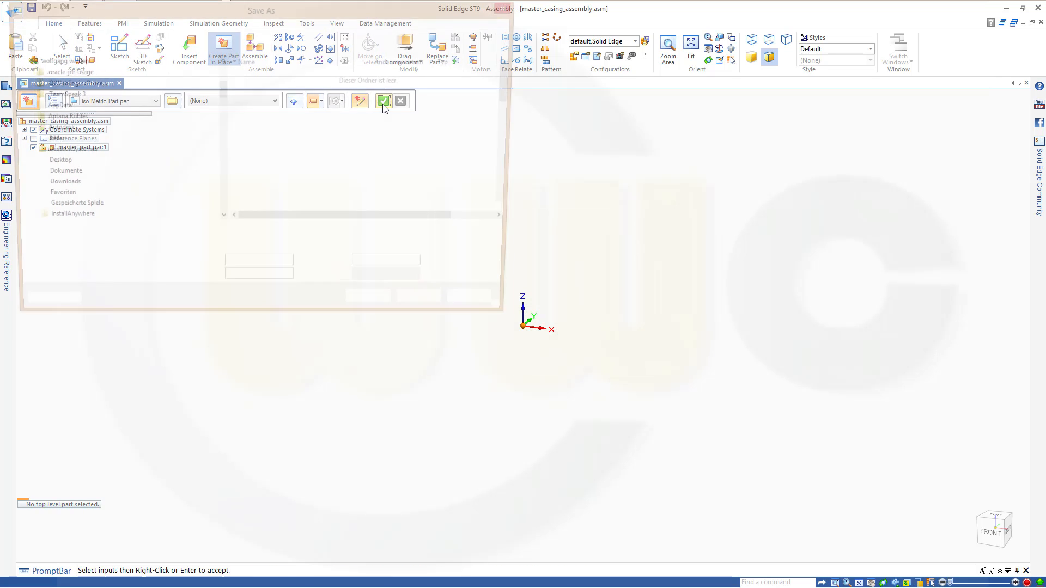
text(t)
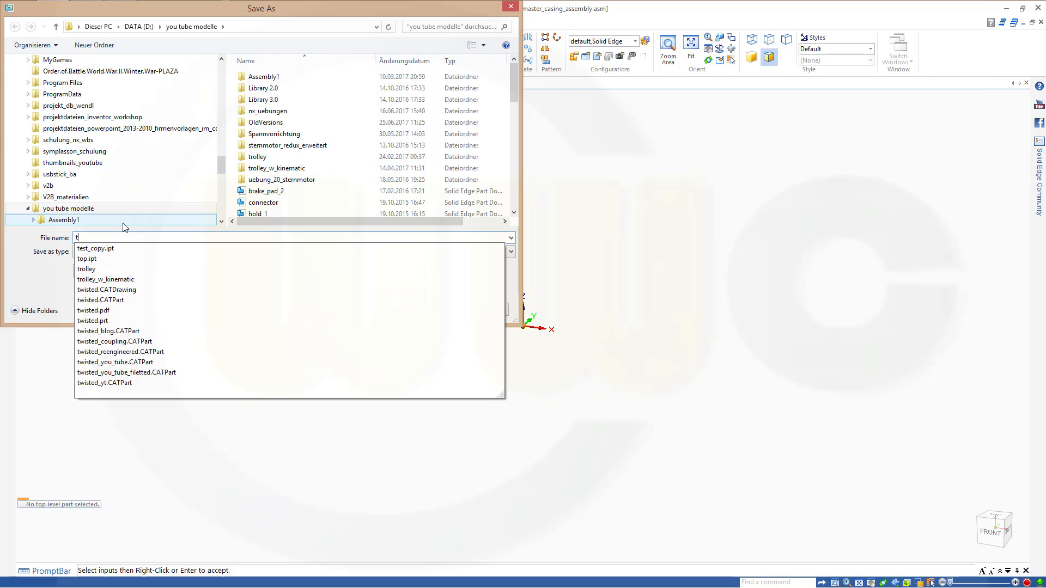
text(op_)
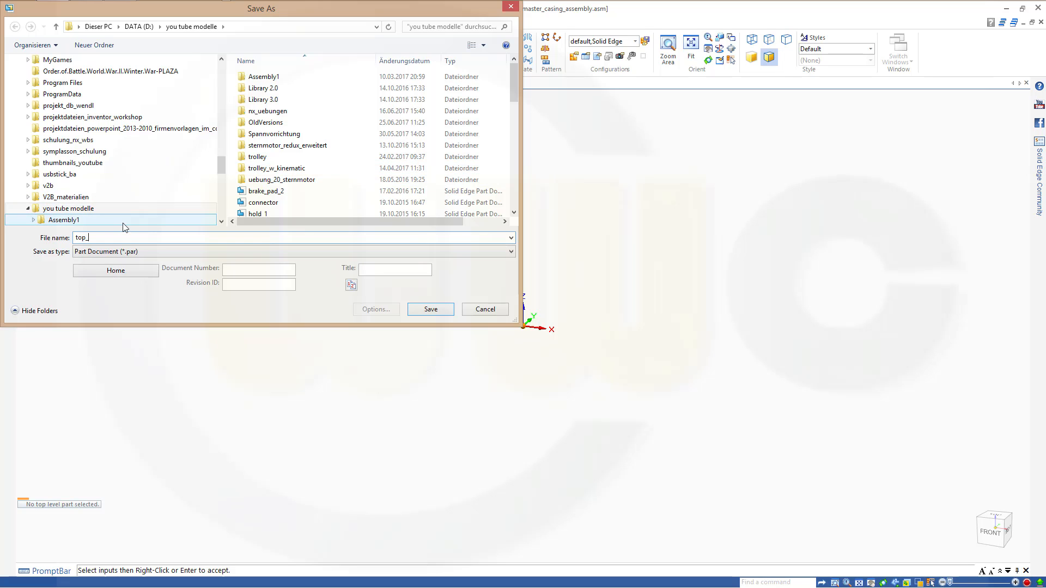
text(casing)
key(Return)
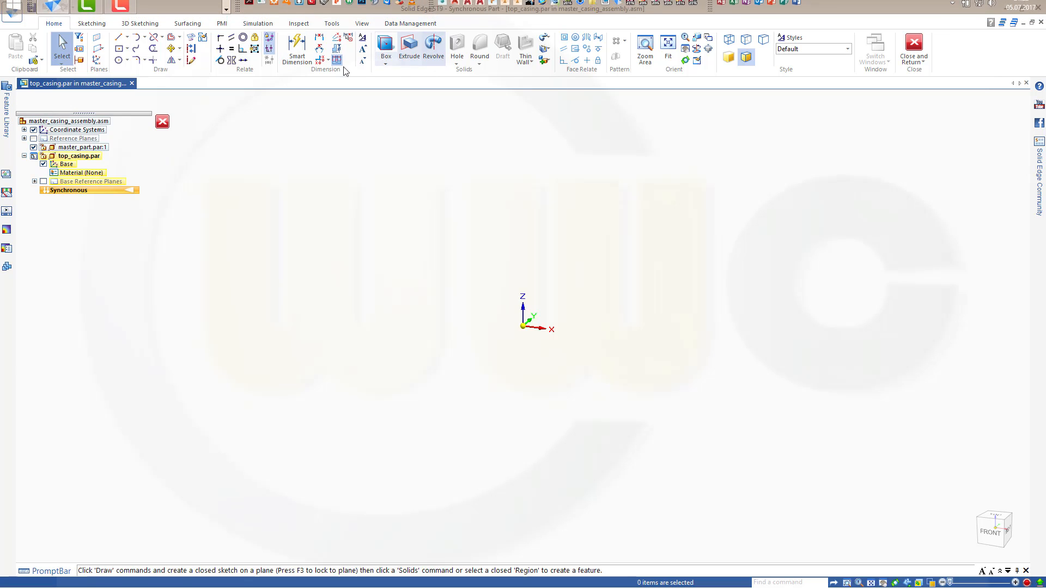
click(914, 43)
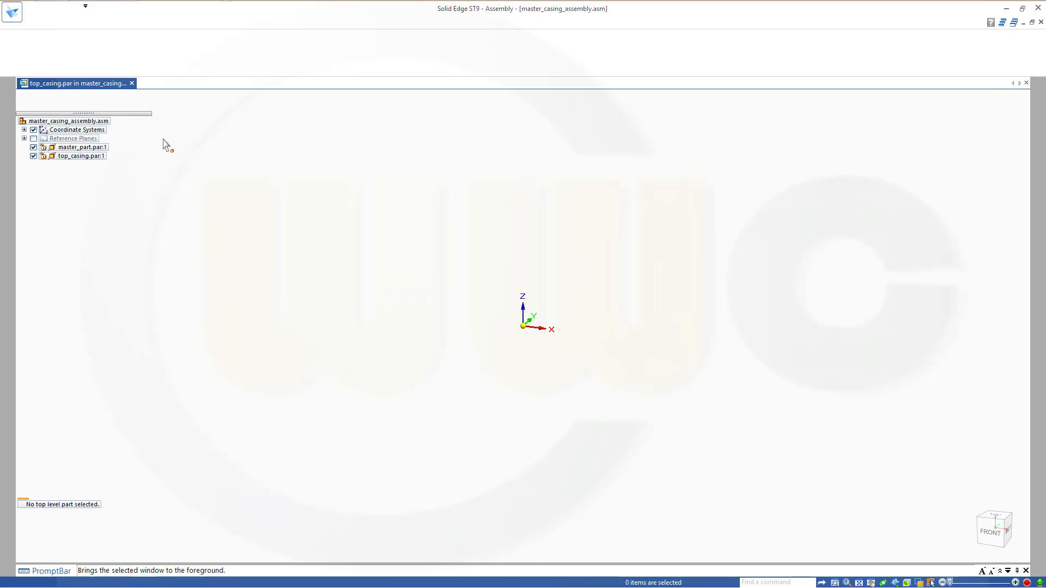
- Create the part bottom_casing in place, coincident with the assembly origin, and return to the assembly
click(221, 63)
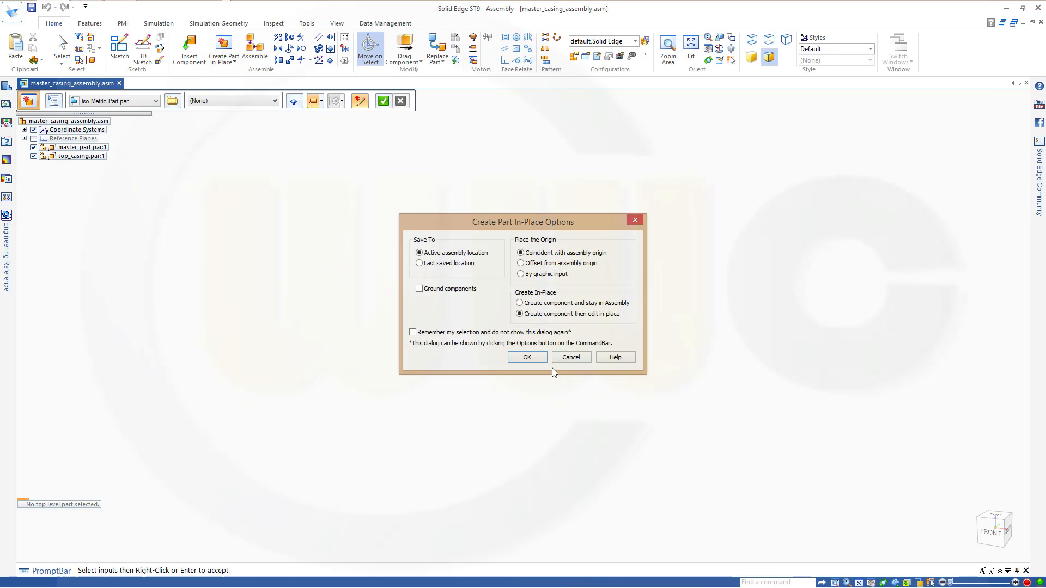
click(528, 358)
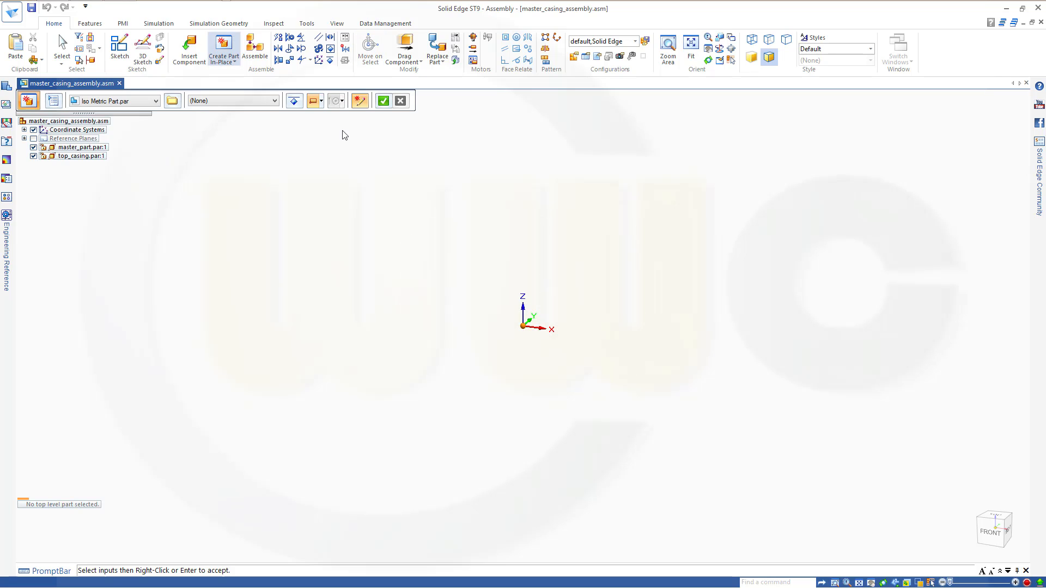
click(383, 100)
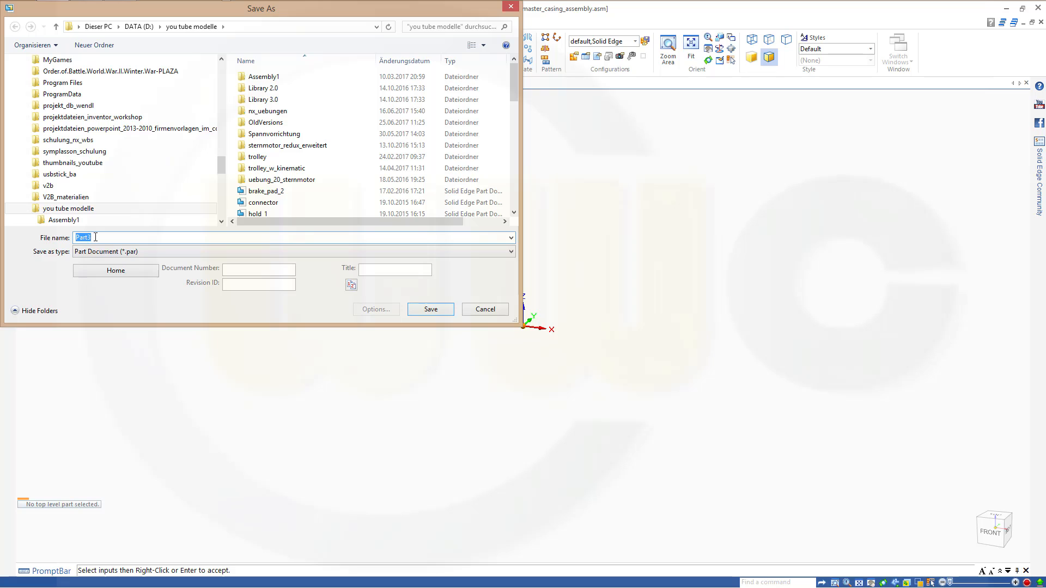
text(botto)
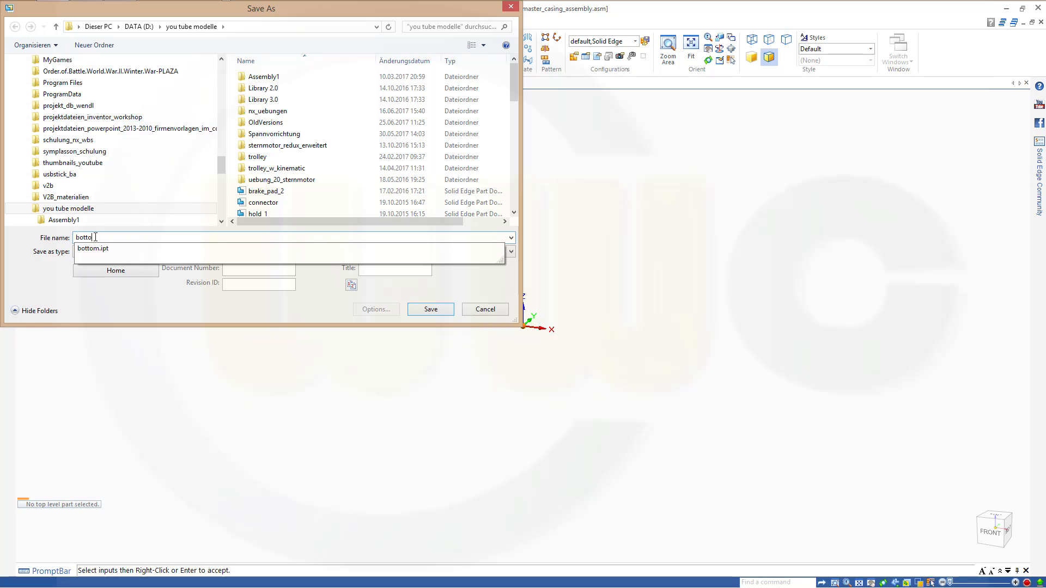
text(m_c)
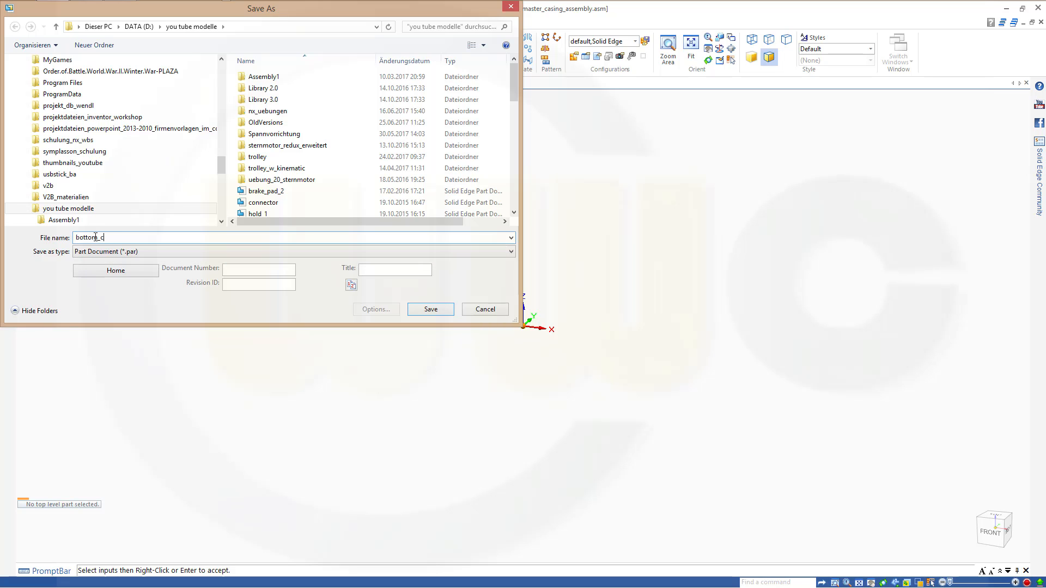
text(asing)
key(Return)
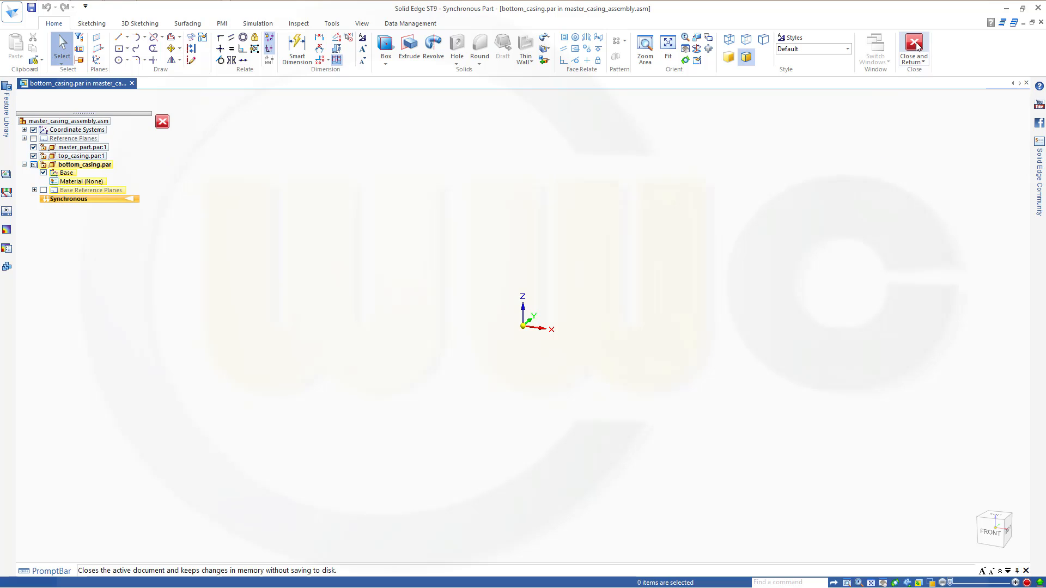
click(915, 49)
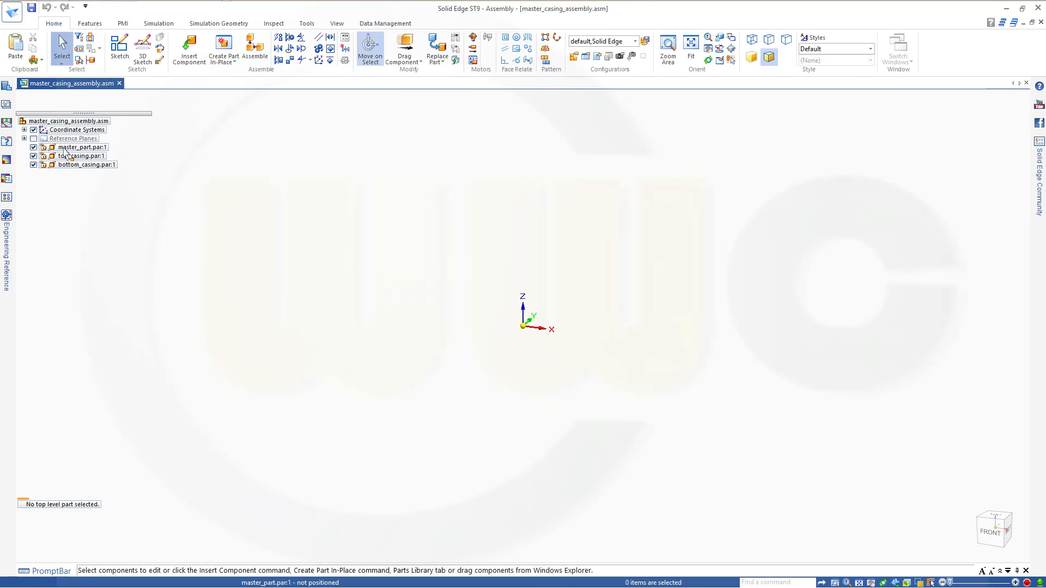
- Edit master_part in place and add an angle variable master_draft_angle with a value of 3° to its variable table
double_click(97, 149)
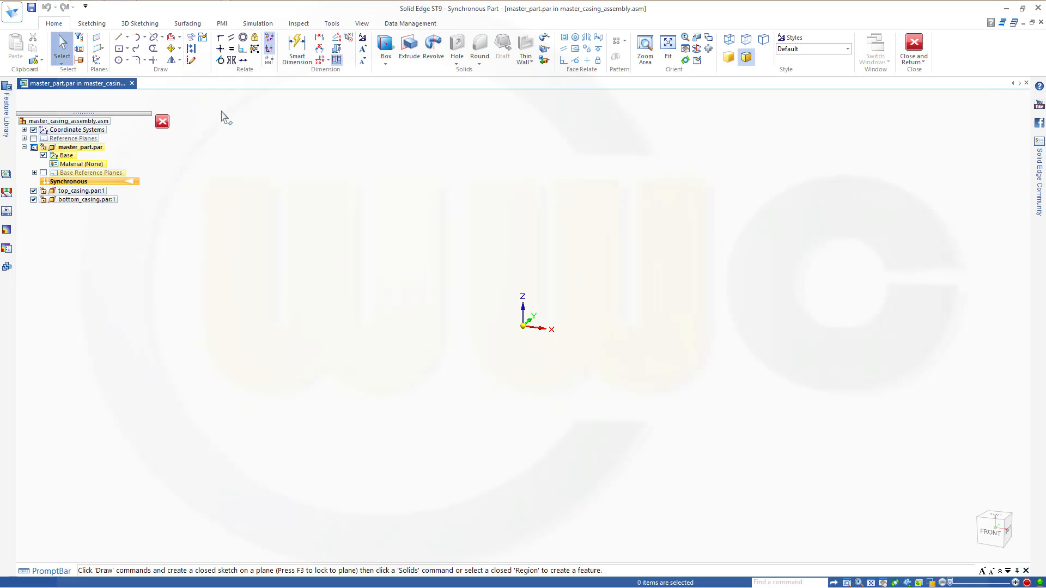
click(333, 24)
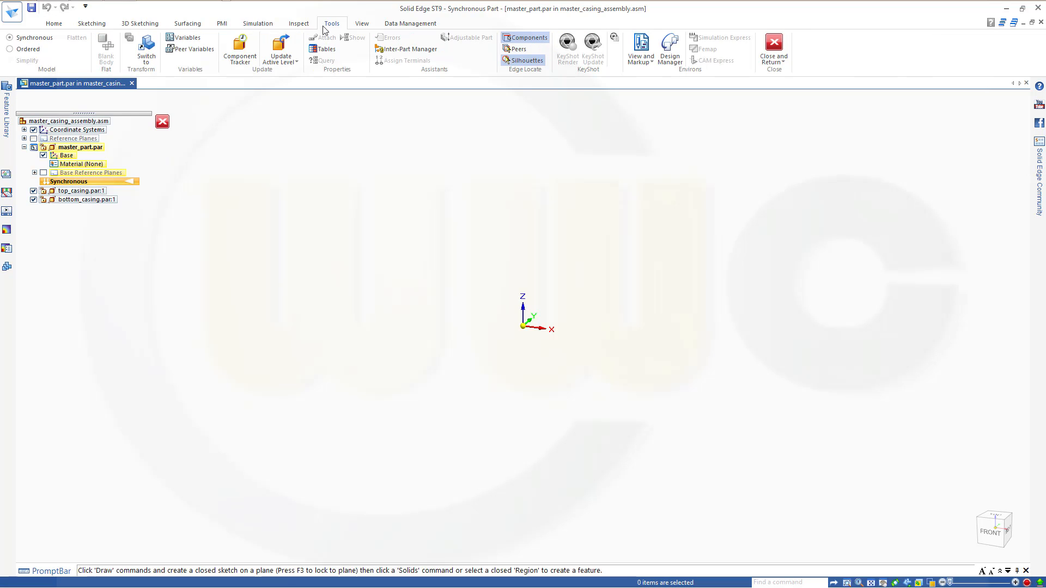
click(185, 37)
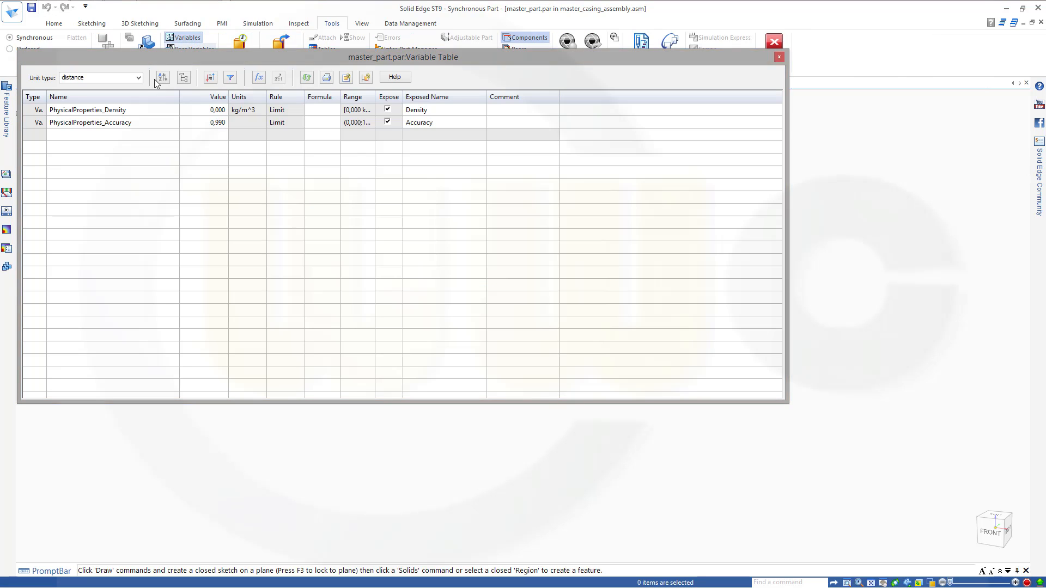
click(139, 78)
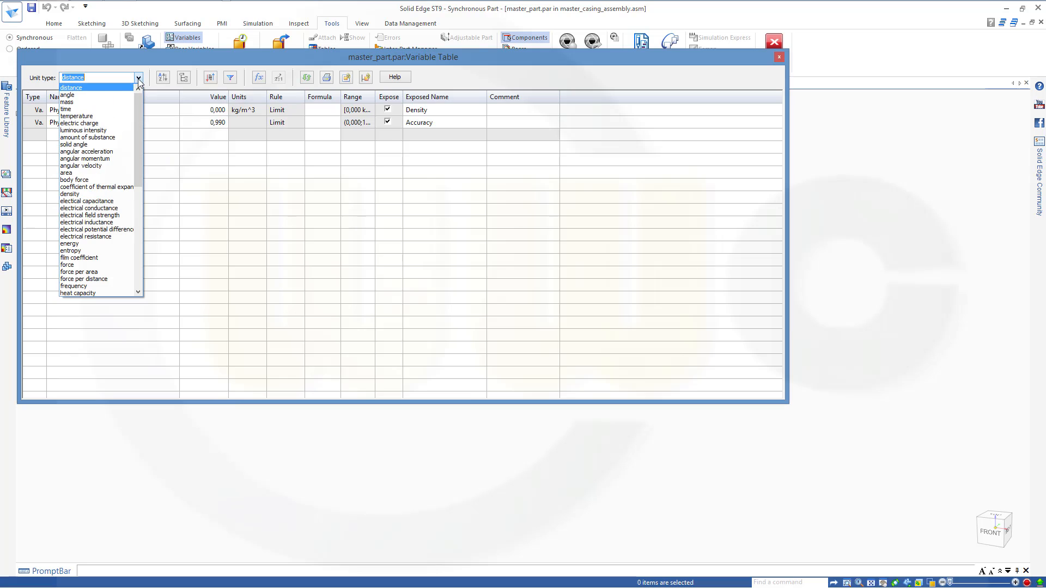
click(106, 97)
click(78, 135)
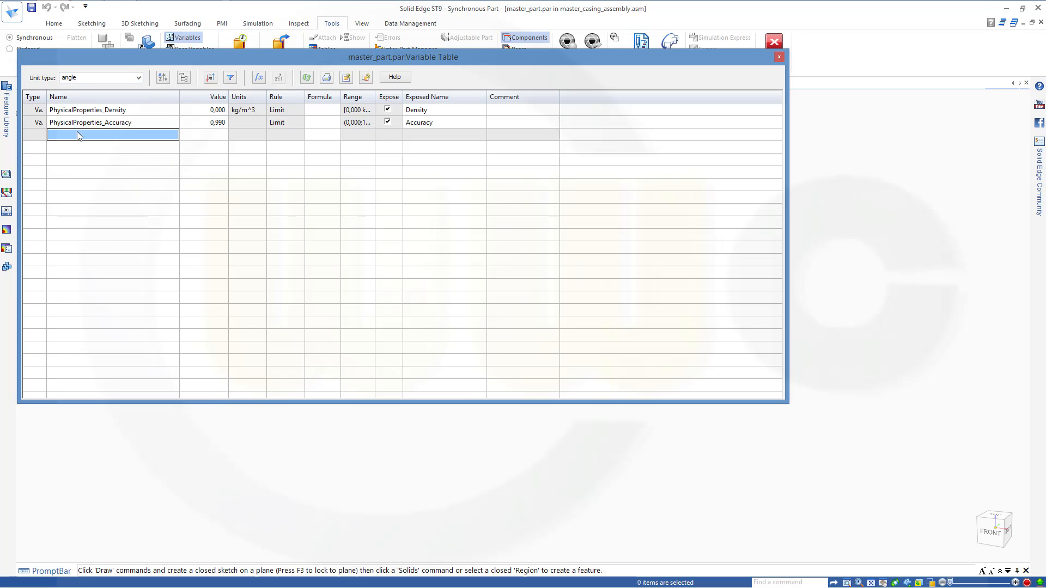
text(mast)
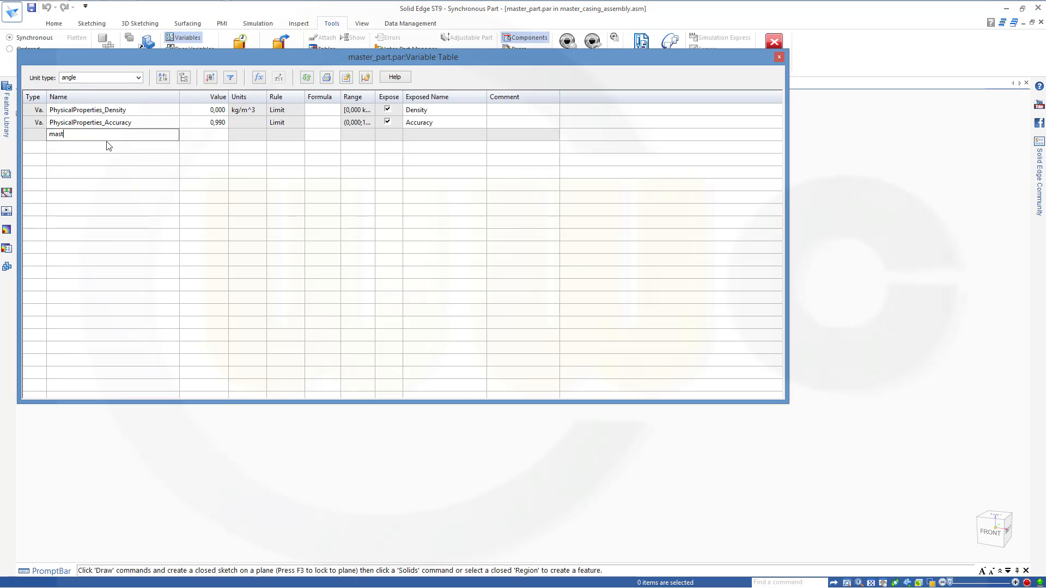
text(er_draft_angle)
click(206, 139)
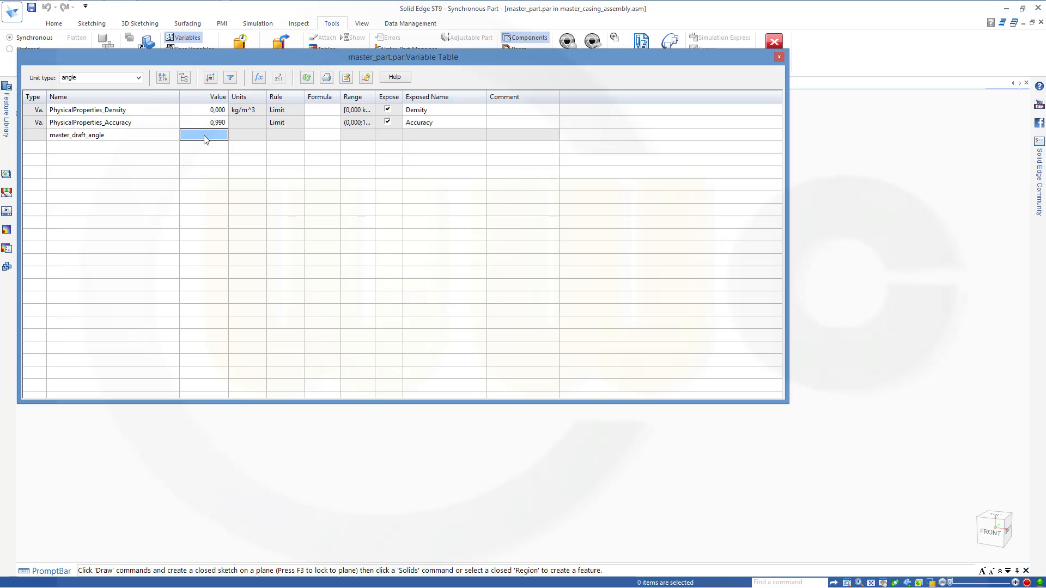
text(3)
key(Return)
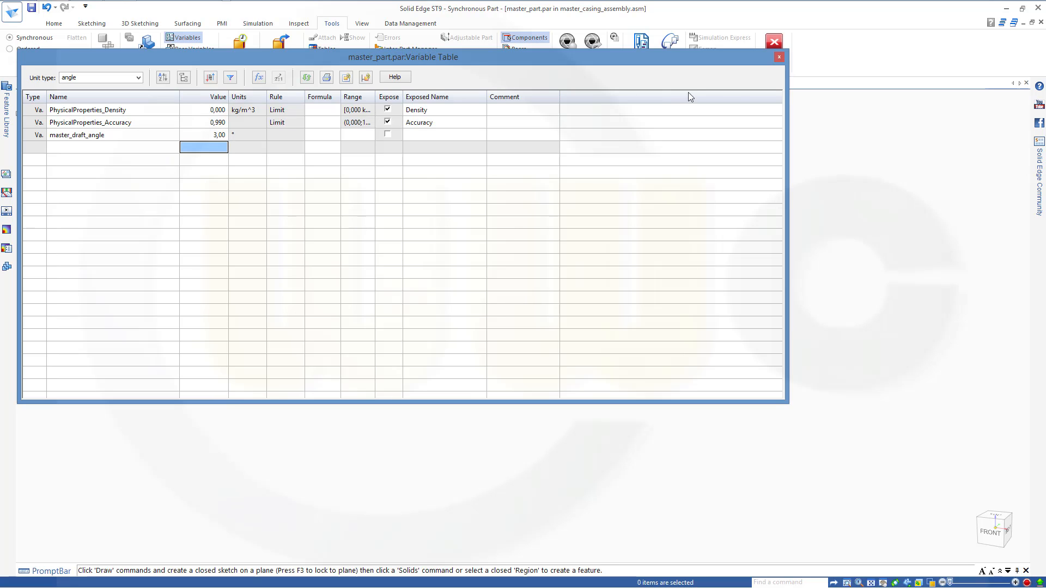
click(779, 57)
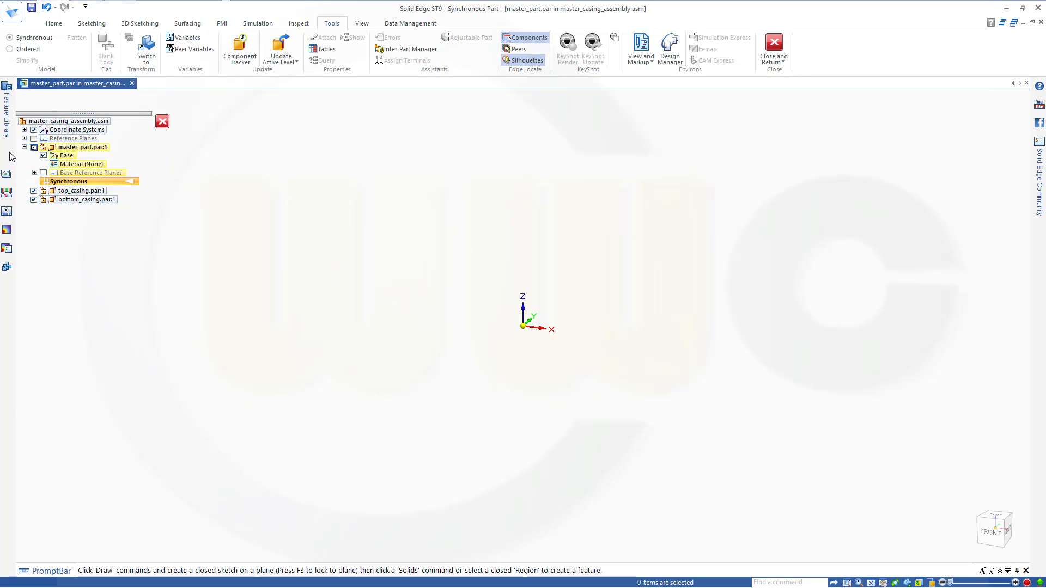
- Edit top_casing in place and add an angle variable top_draft_angle with a value of 5° to its variable table
click(76, 191)
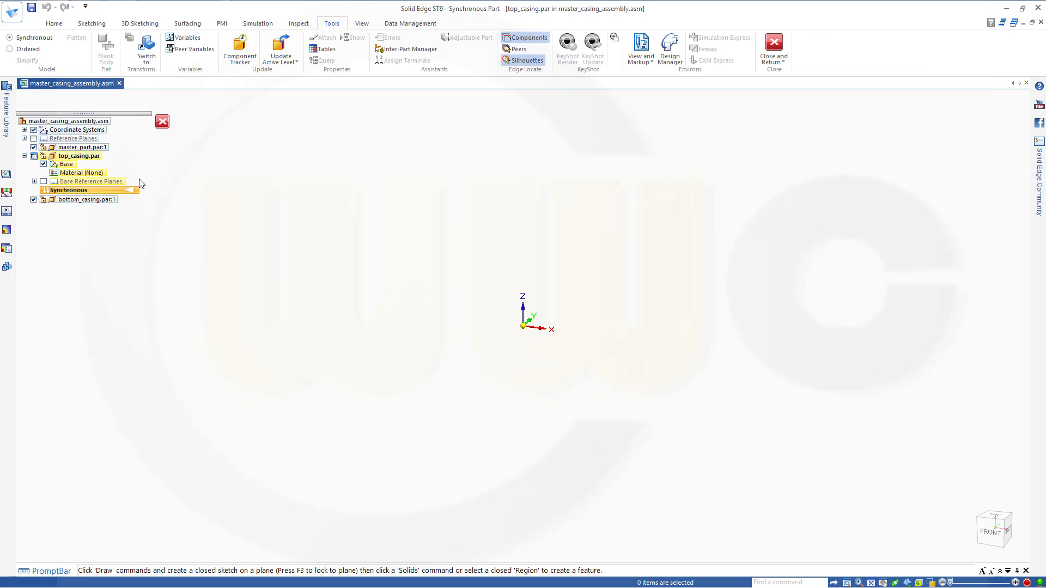
click(192, 39)
click(90, 137)
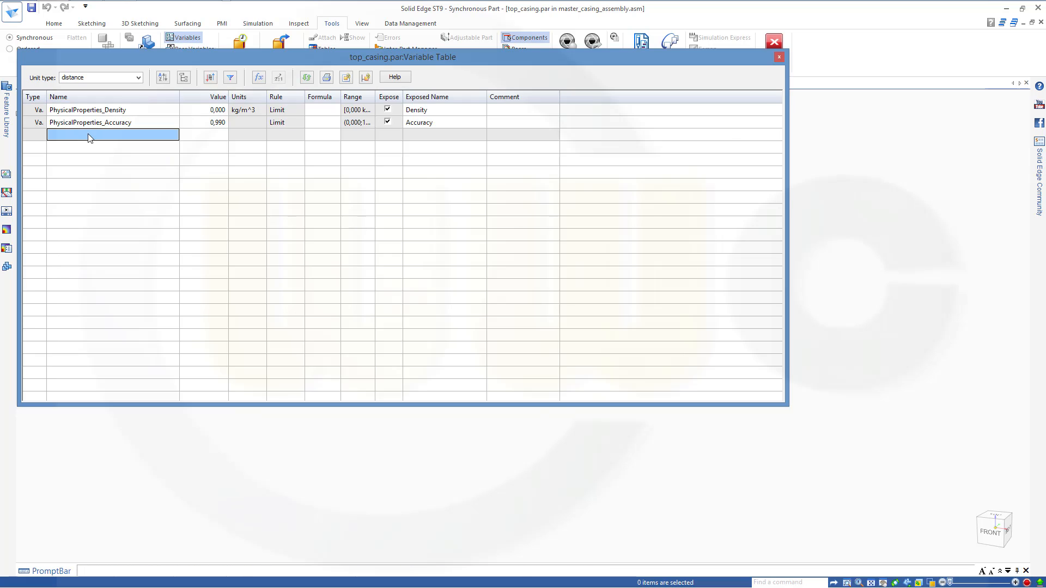
text(t)
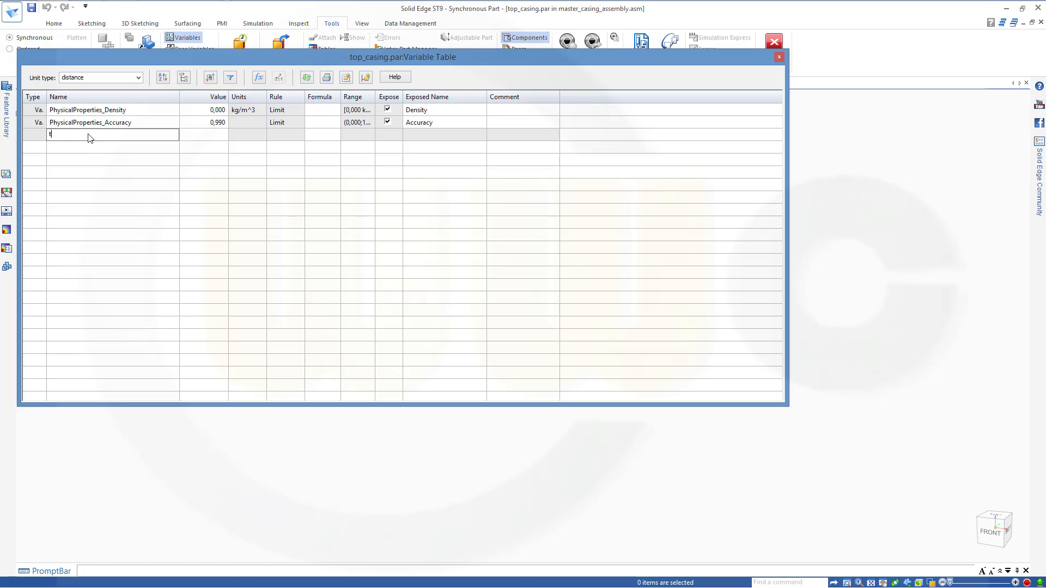
text(op_draft_angle)
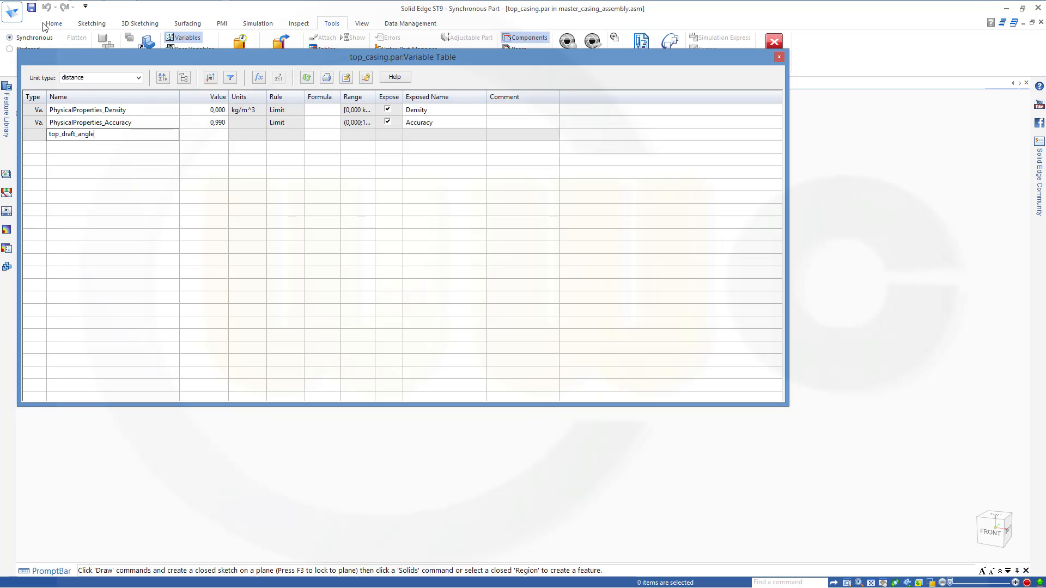
click(139, 78)
click(116, 132)
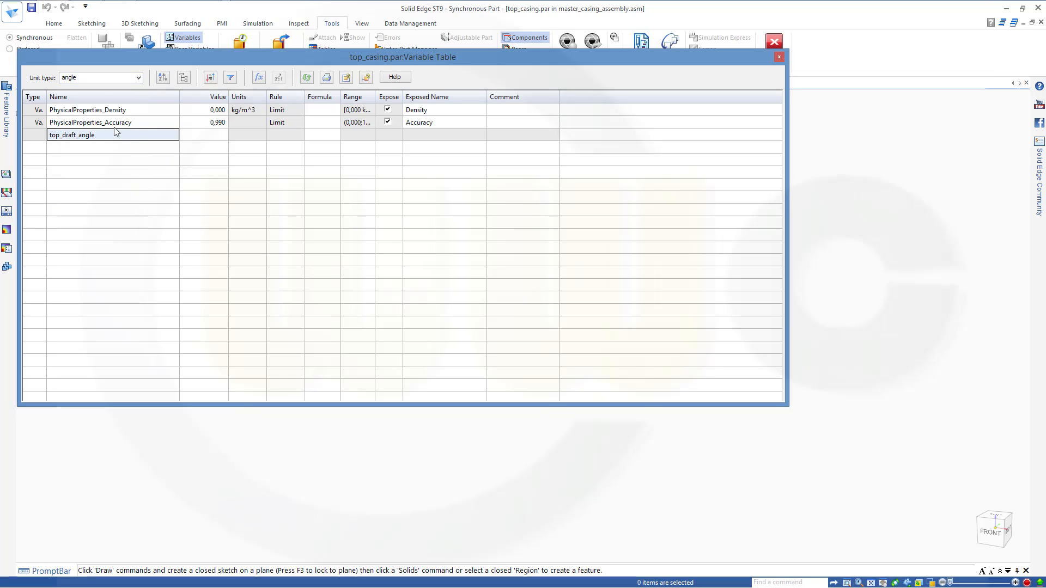
click(121, 136)
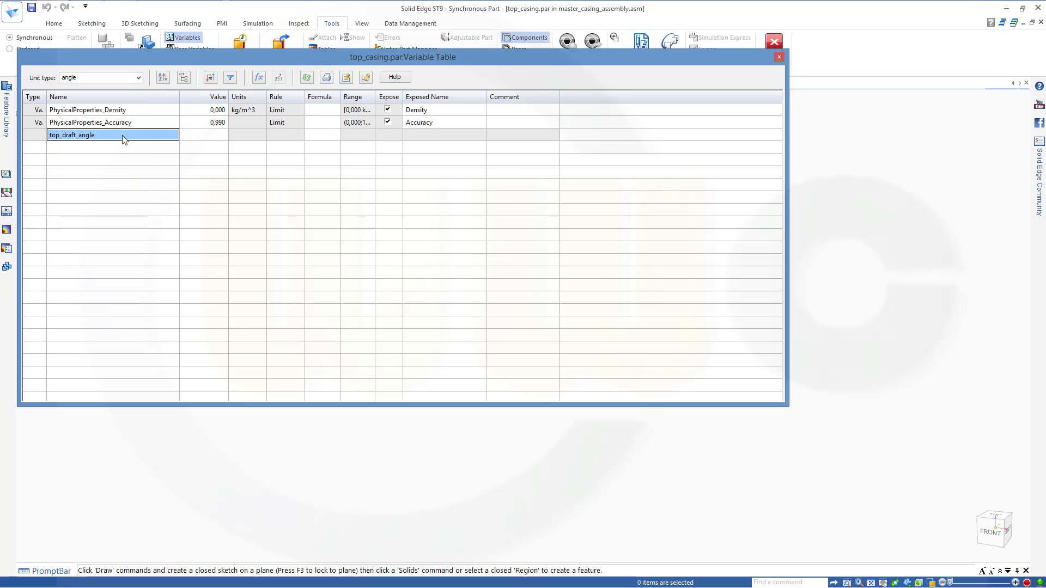
click(221, 137)
text(3)
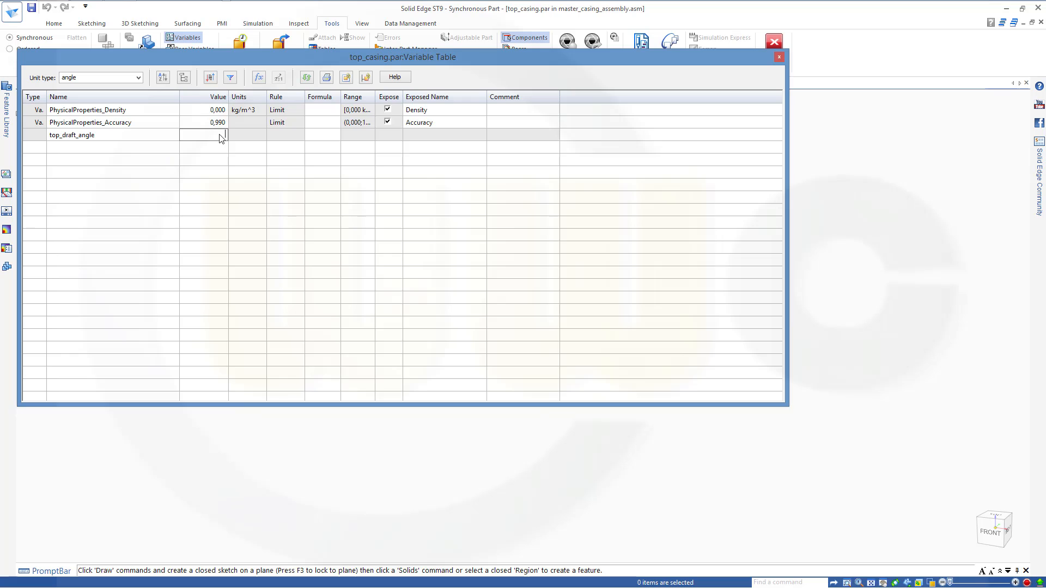
key(Return)
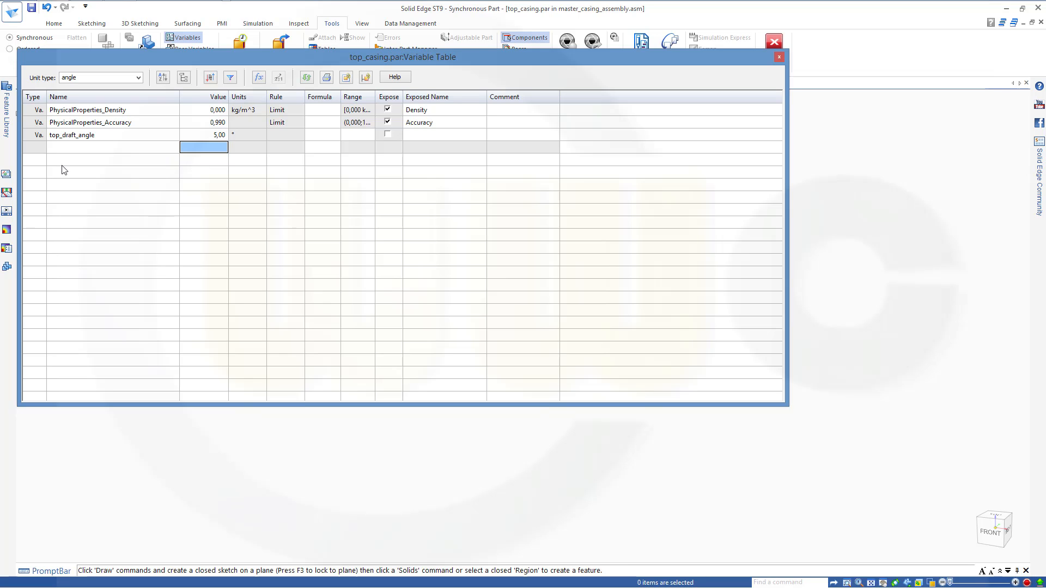
click(779, 57)
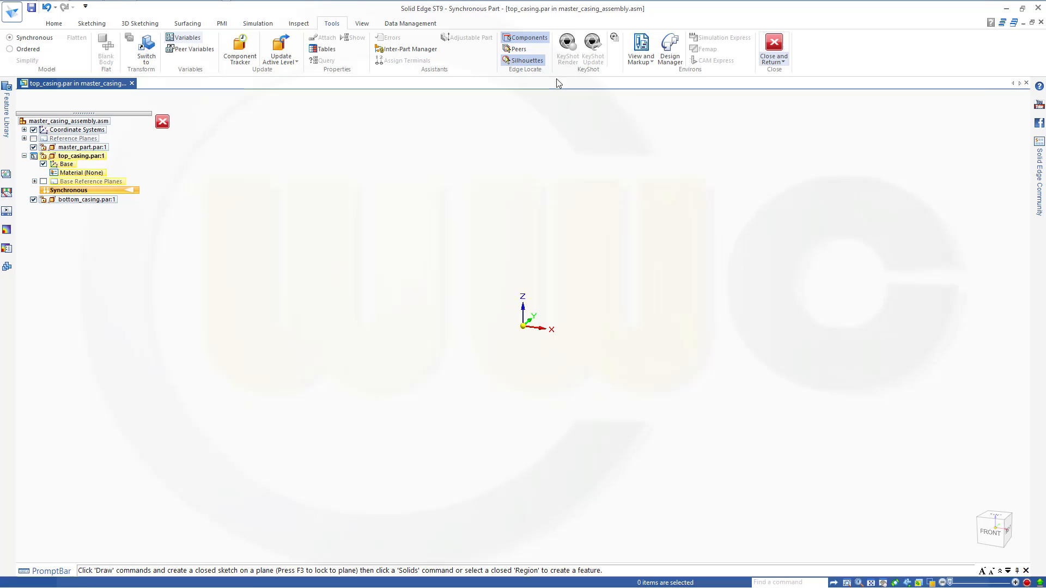
- Edit bottom_casing in place and add an angle variable bottom_draft_angle with a value of 4° to its variable table
double_click(77, 203)
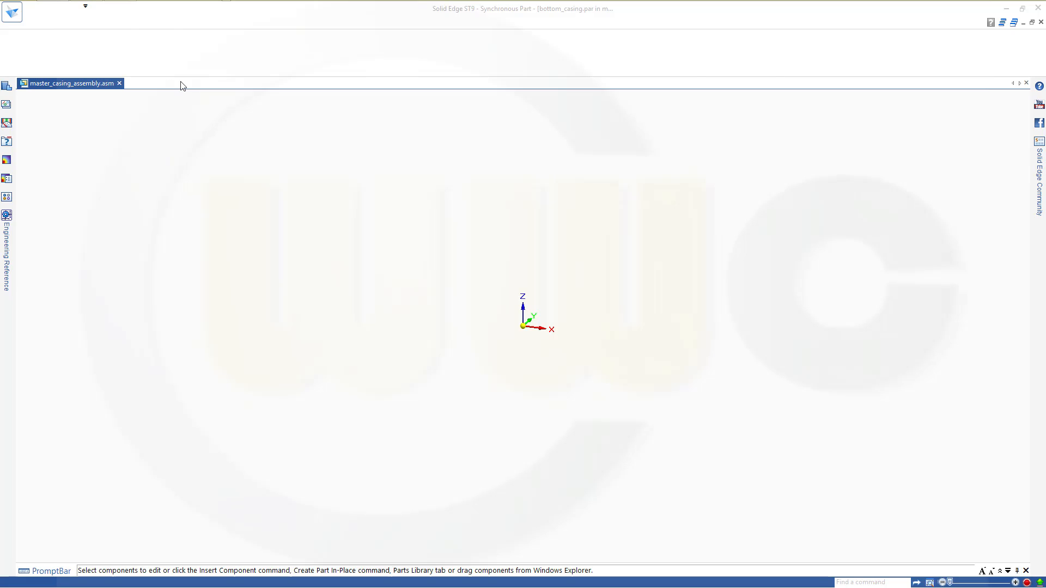
click(194, 42)
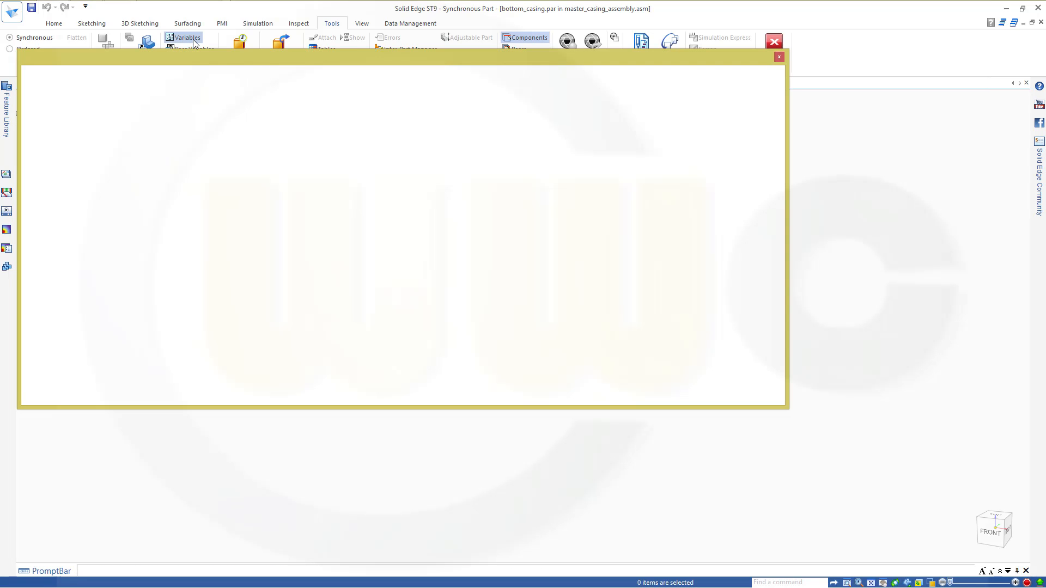
click(141, 140)
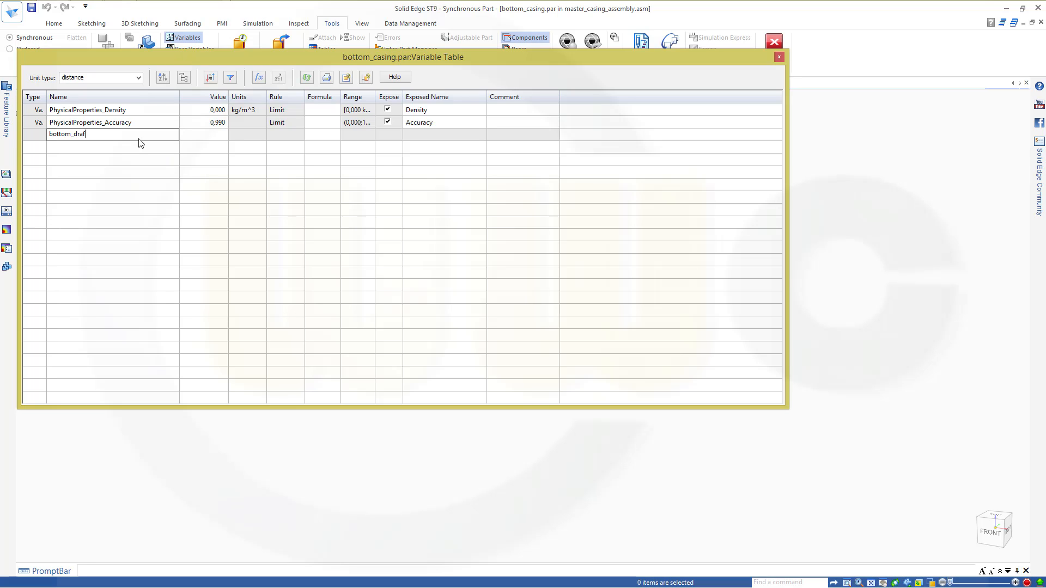
text(bottom_draft_angle)
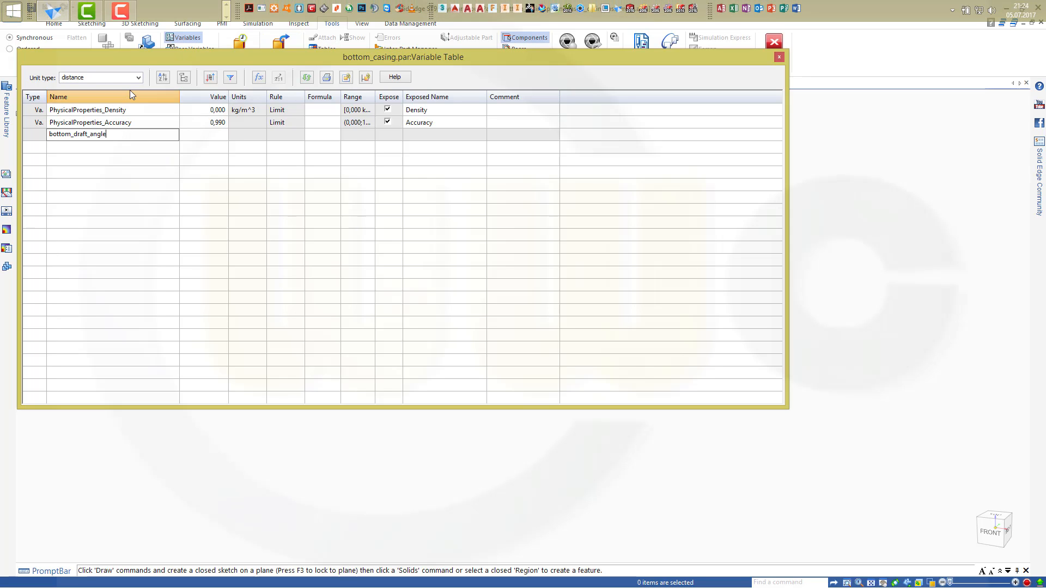
click(139, 78)
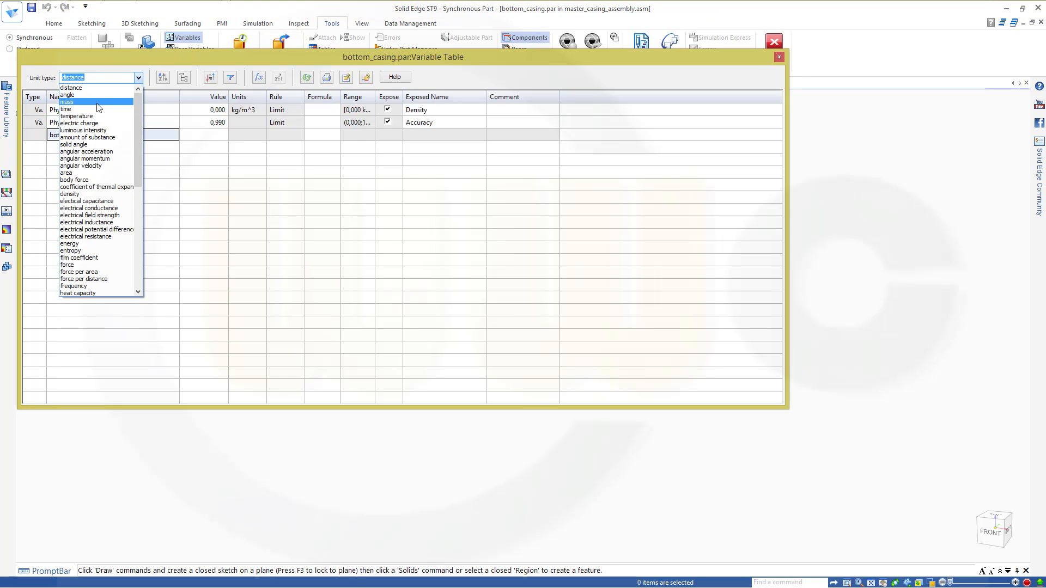
click(92, 104)
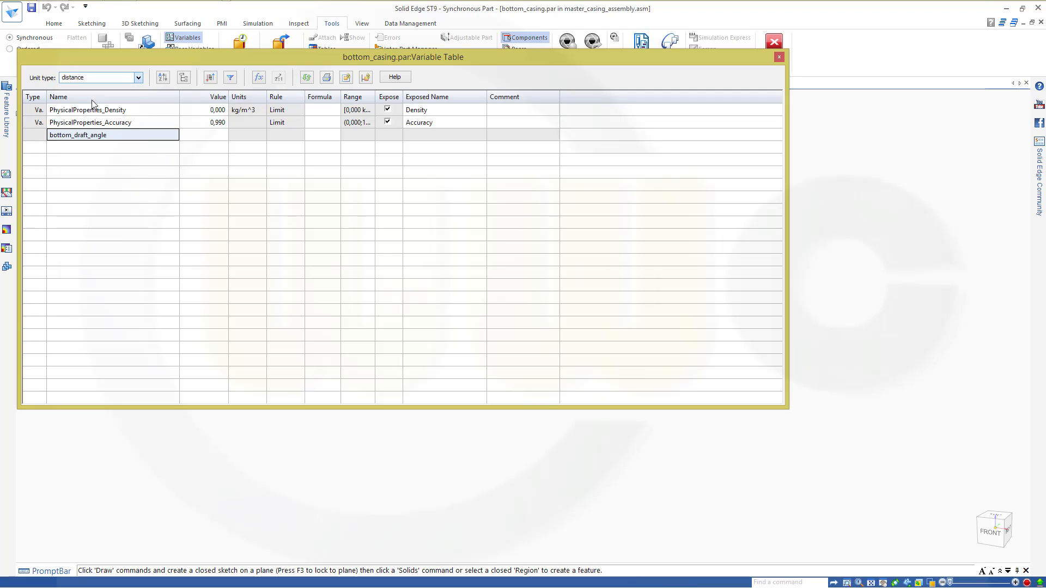
click(199, 136)
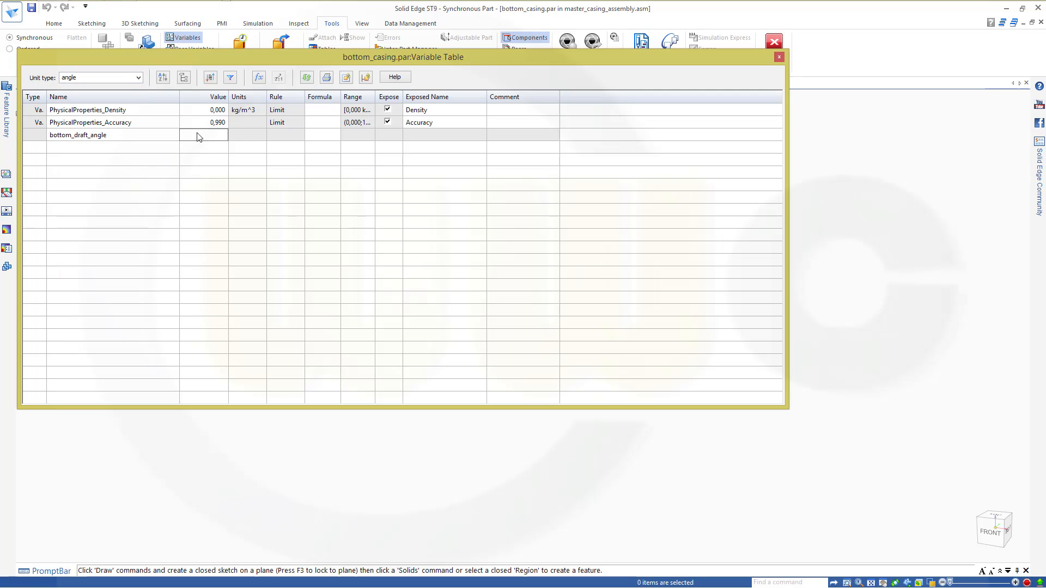
text(4)
key(Return)
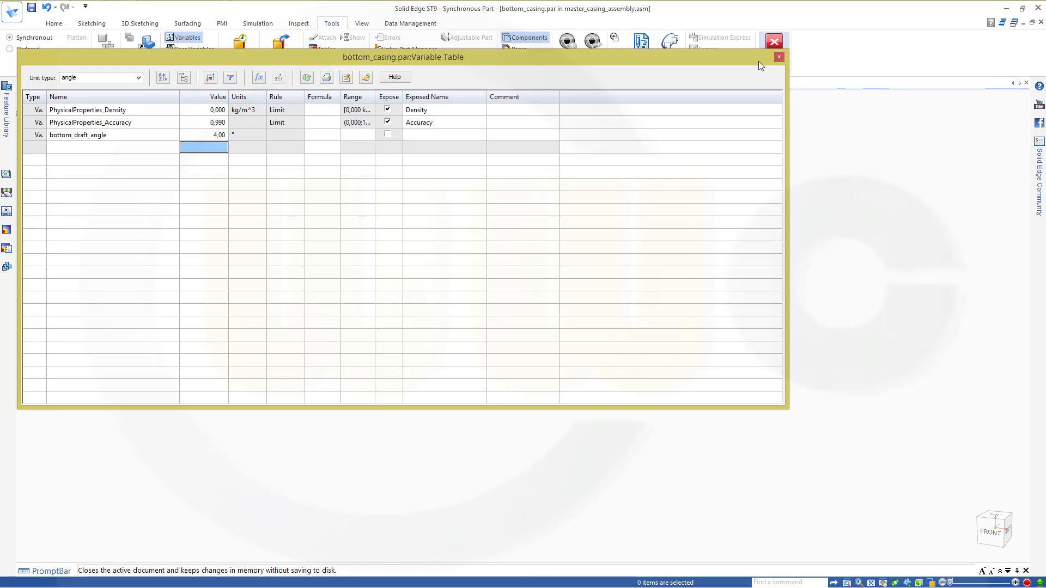
click(780, 58)
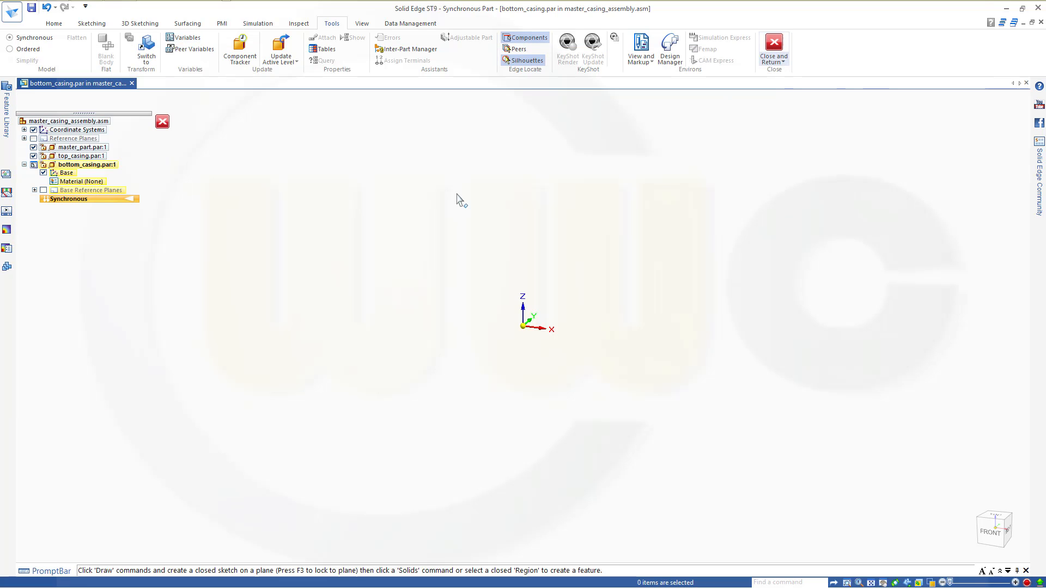
- Reopen master_part in place and copy the link of master_draft_angle from its variable table
click(87, 147)
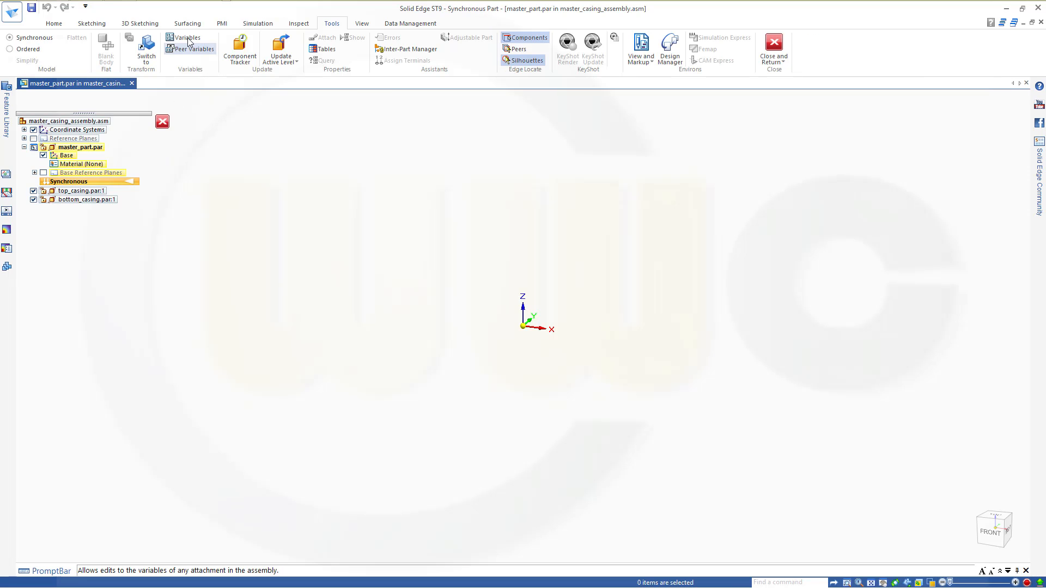
click(188, 40)
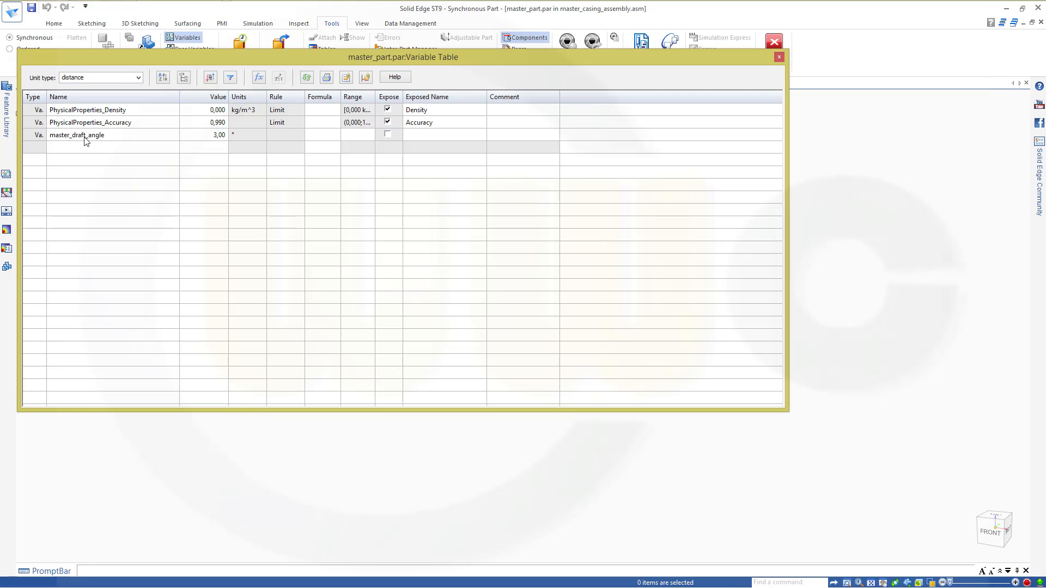
right_click(85, 141)
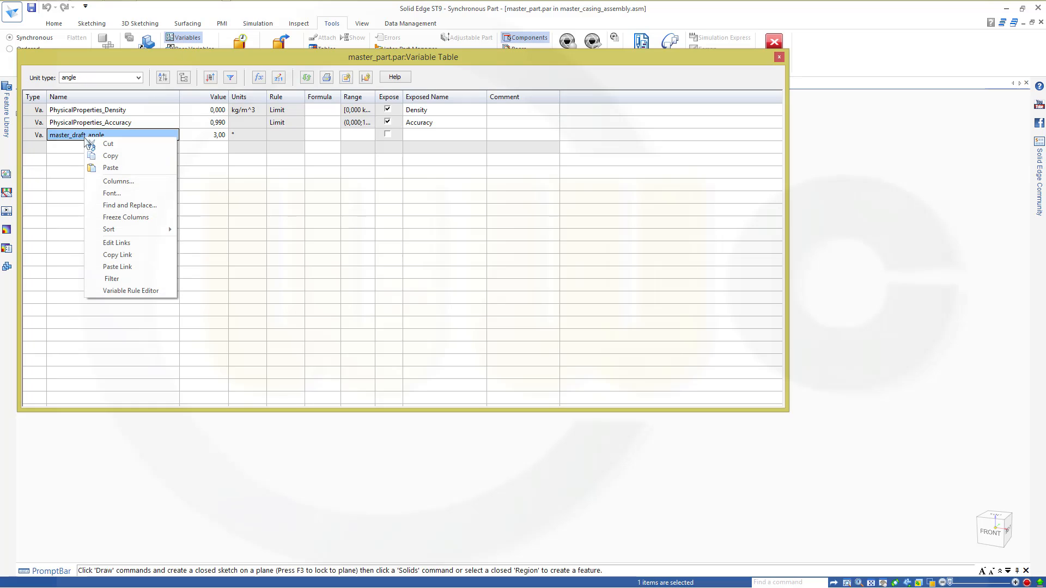
click(123, 256)
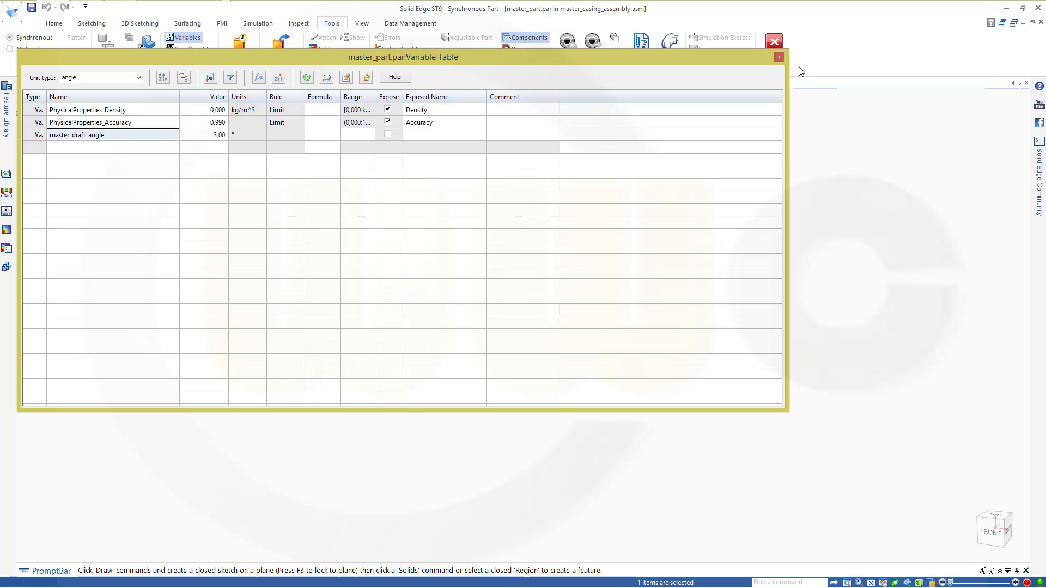
click(779, 57)
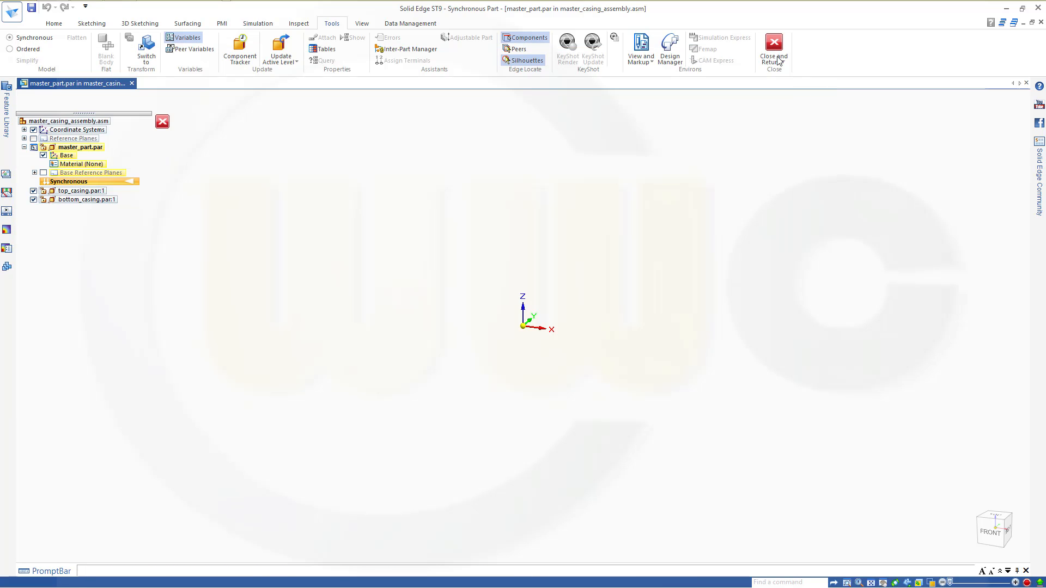
- Edit top_casing in place and paste the copied master_draft_angle link onto top_draft_angle, widening the variable table's Formula column
click(77, 192)
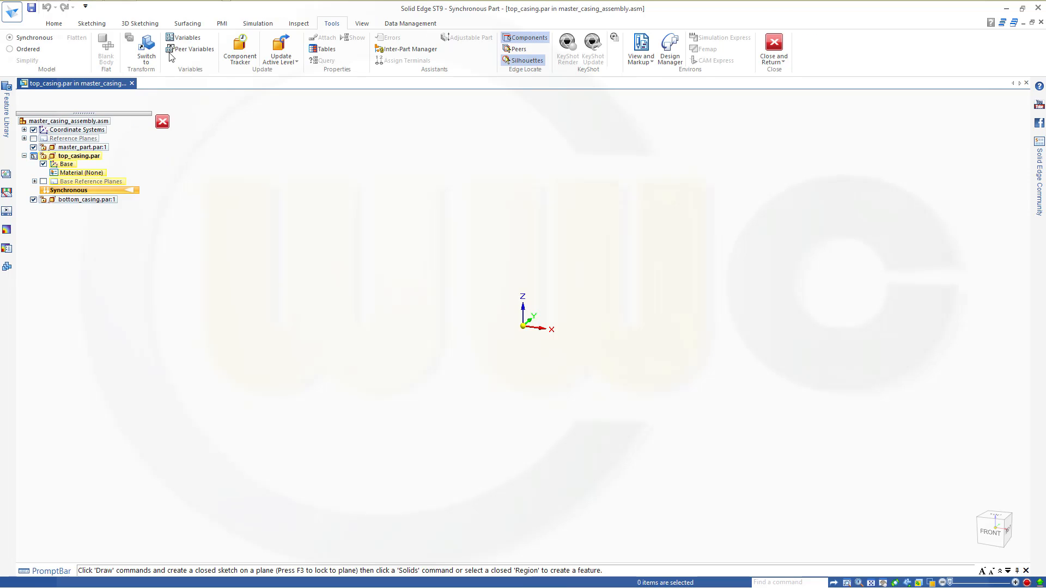
click(184, 37)
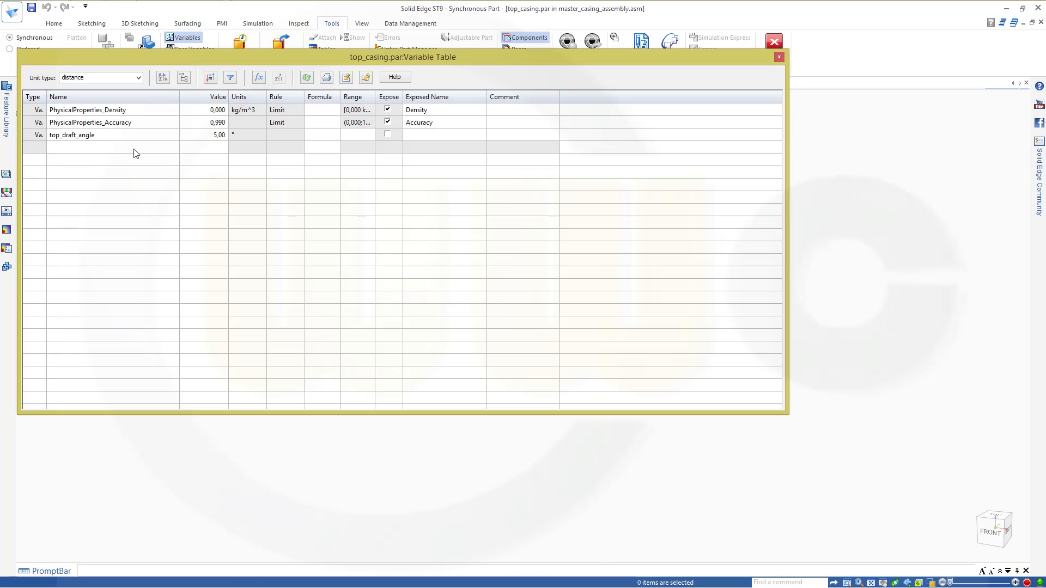
click(185, 135)
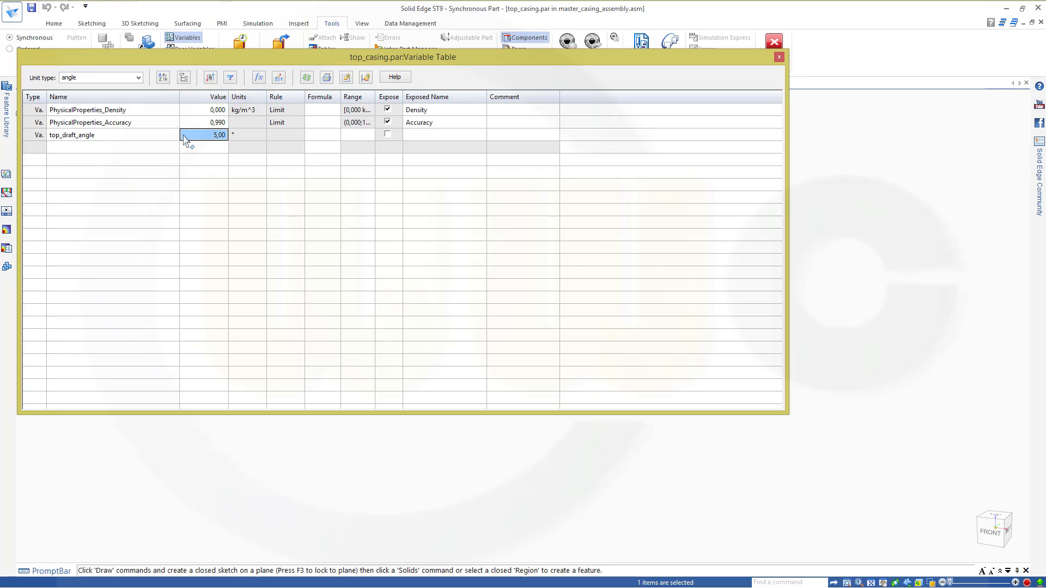
right_click(186, 136)
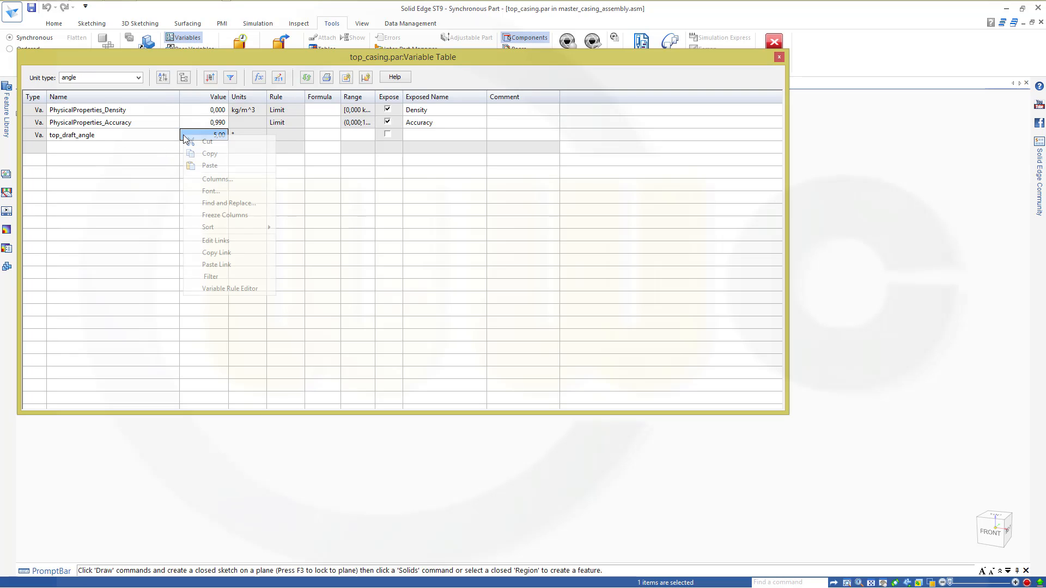
click(231, 265)
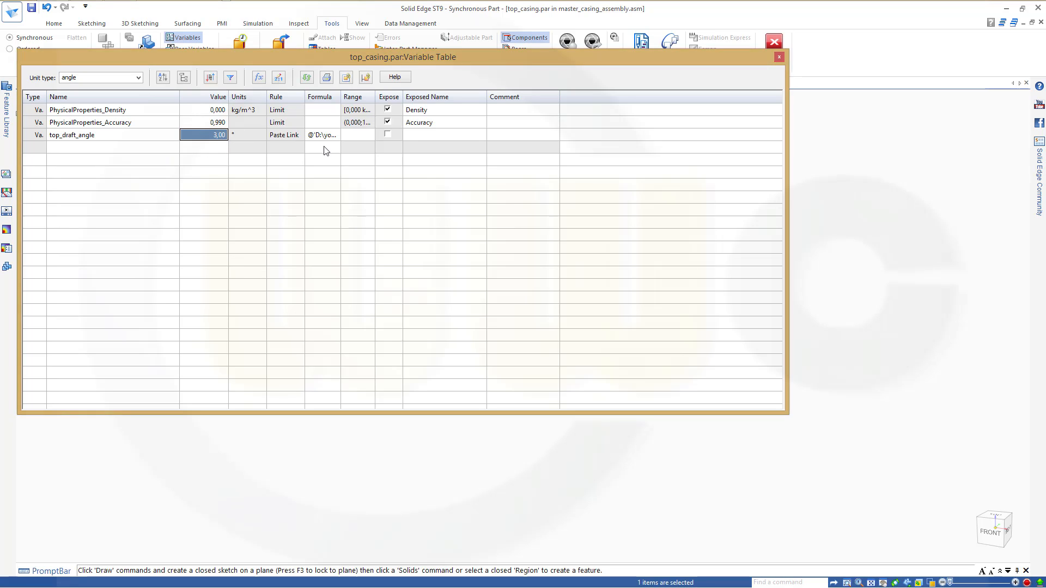
drag(339, 96, 497, 96)
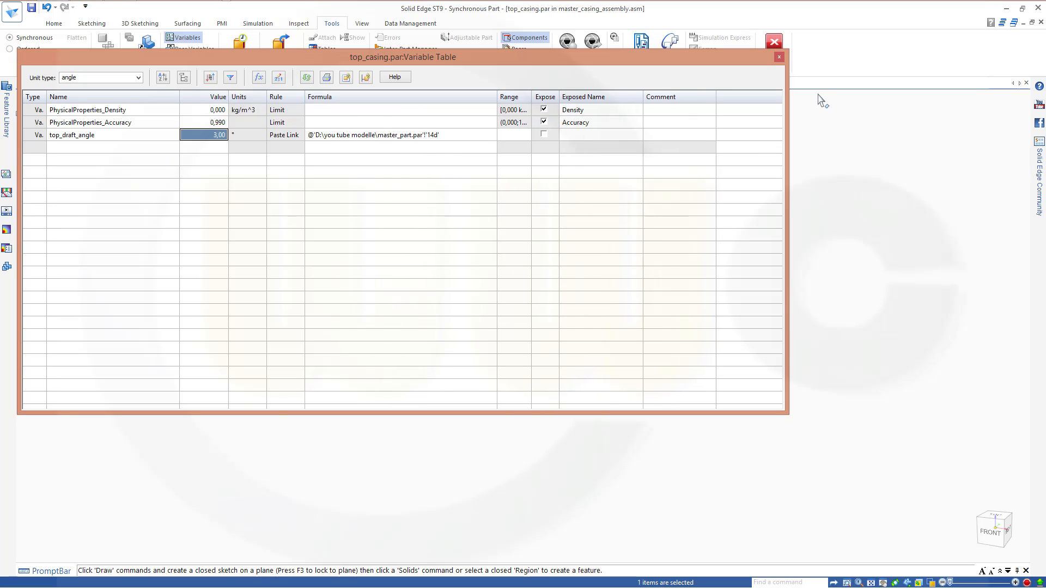
click(780, 57)
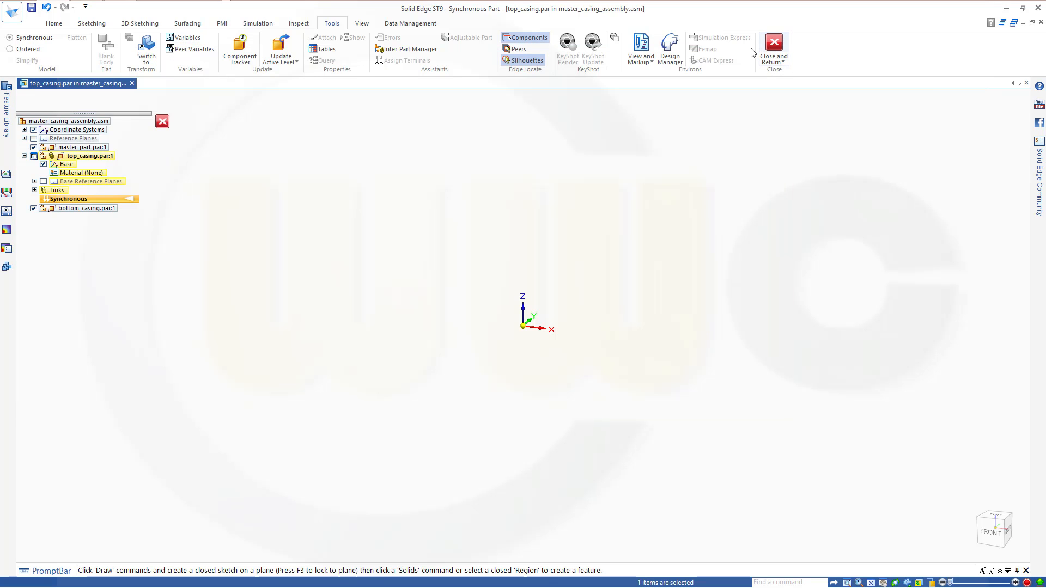
- Edit bottom_casing in place and paste the copied master_draft_angle link onto bottom_draft_angle in its variable table
double_click(85, 208)
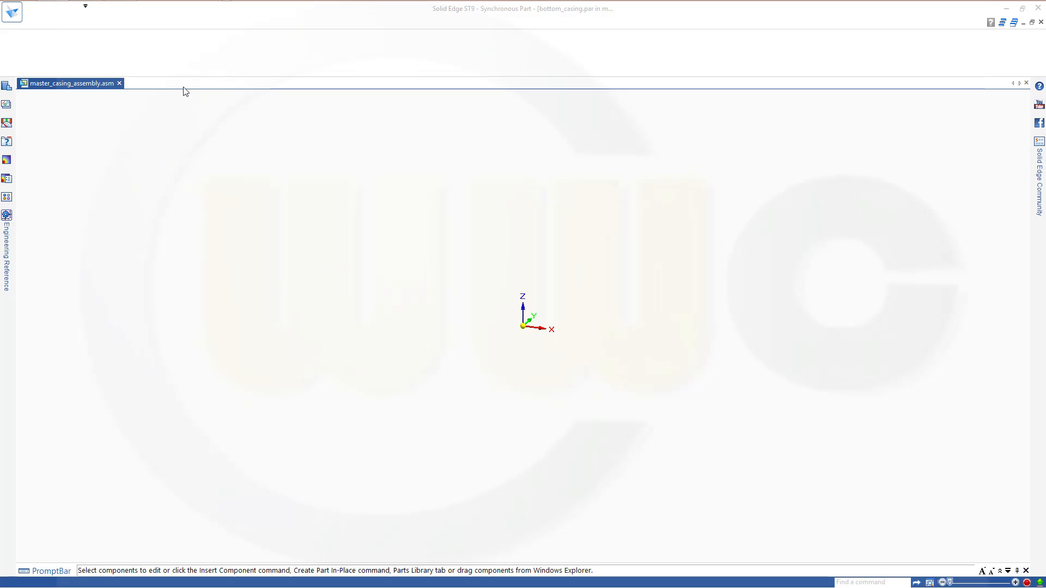
click(183, 39)
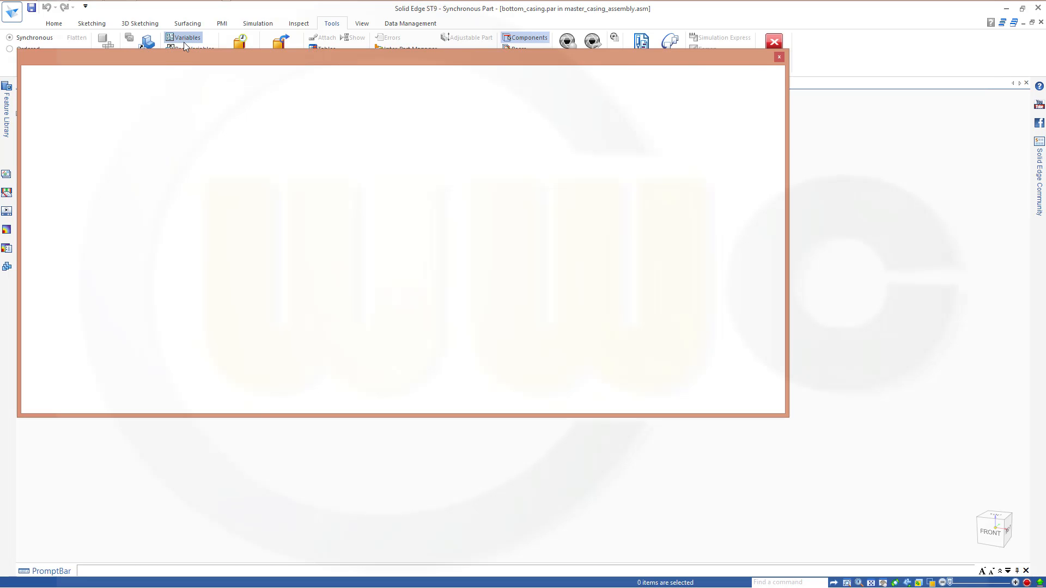
click(200, 136)
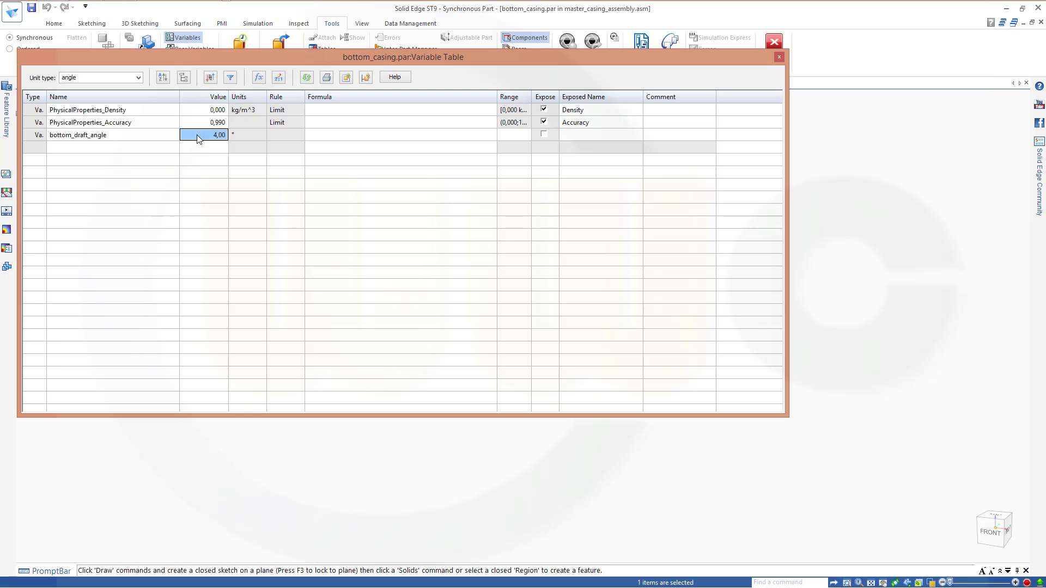
right_click(199, 136)
click(223, 266)
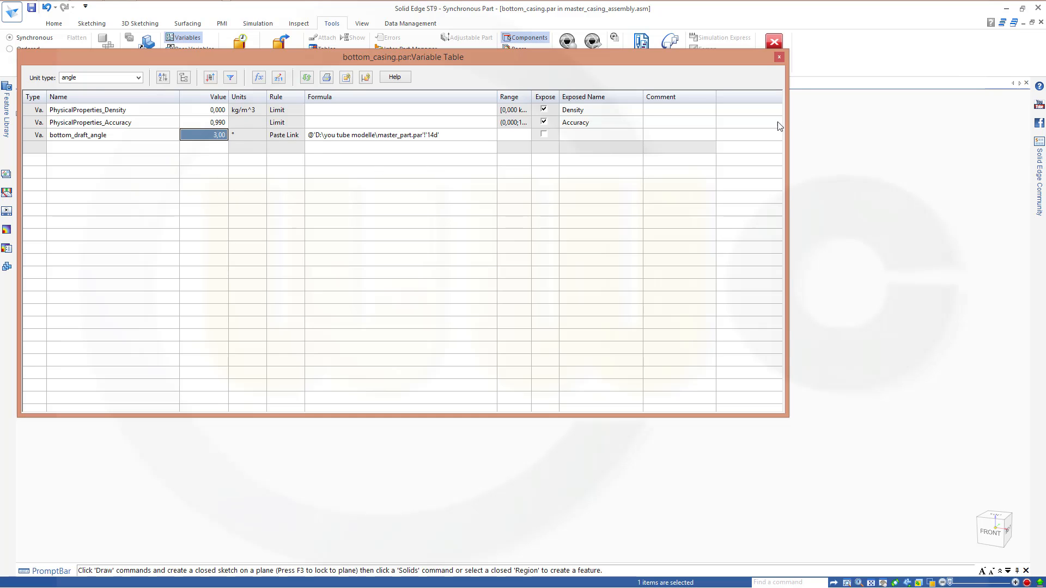
click(779, 58)
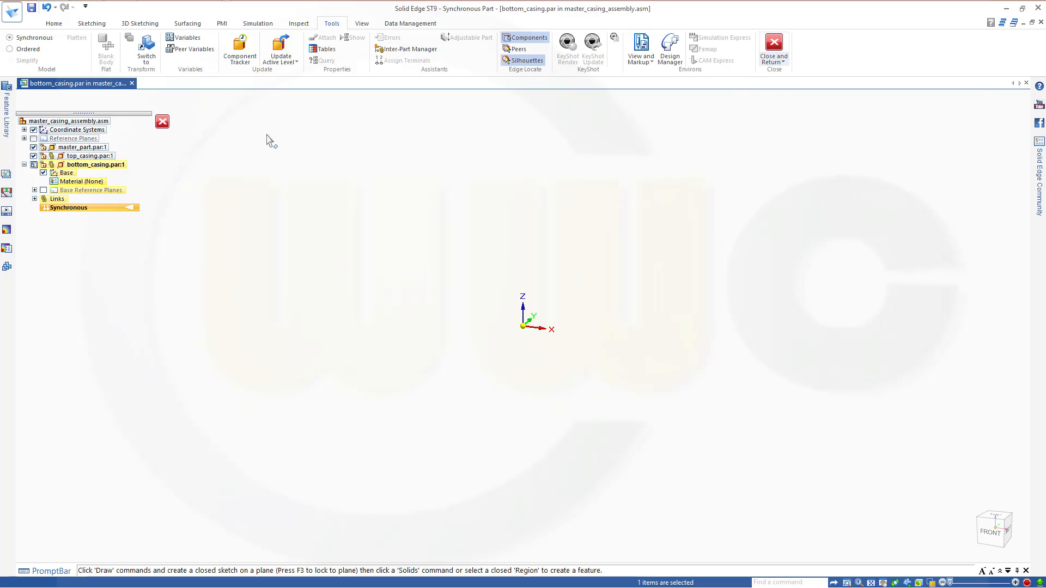
- Reopen master_part in place and create an ordered parallel reference plane at 0 mm from the Top (xy) plane
double_click(81, 148)
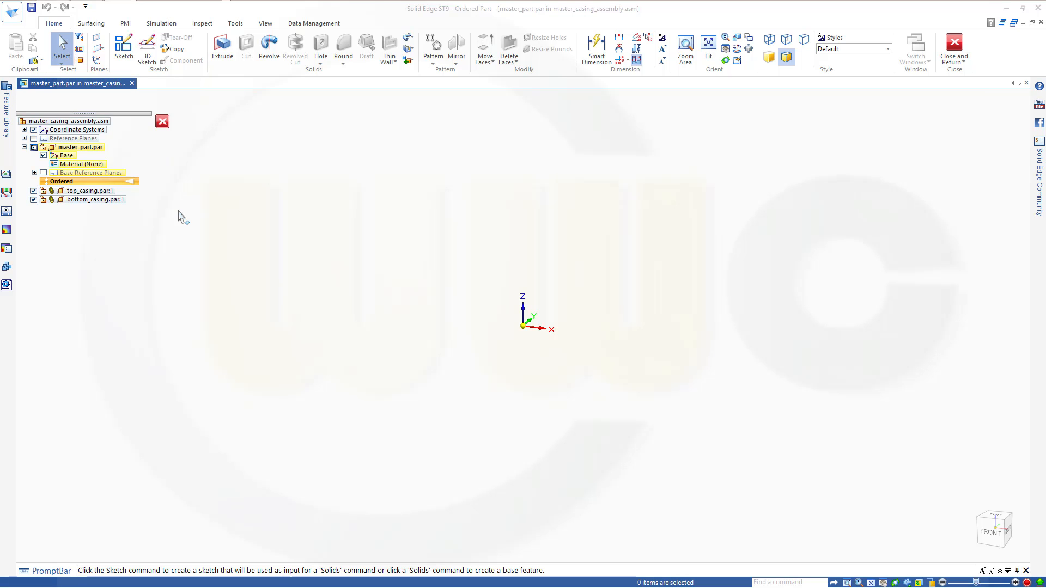
click(104, 50)
click(115, 63)
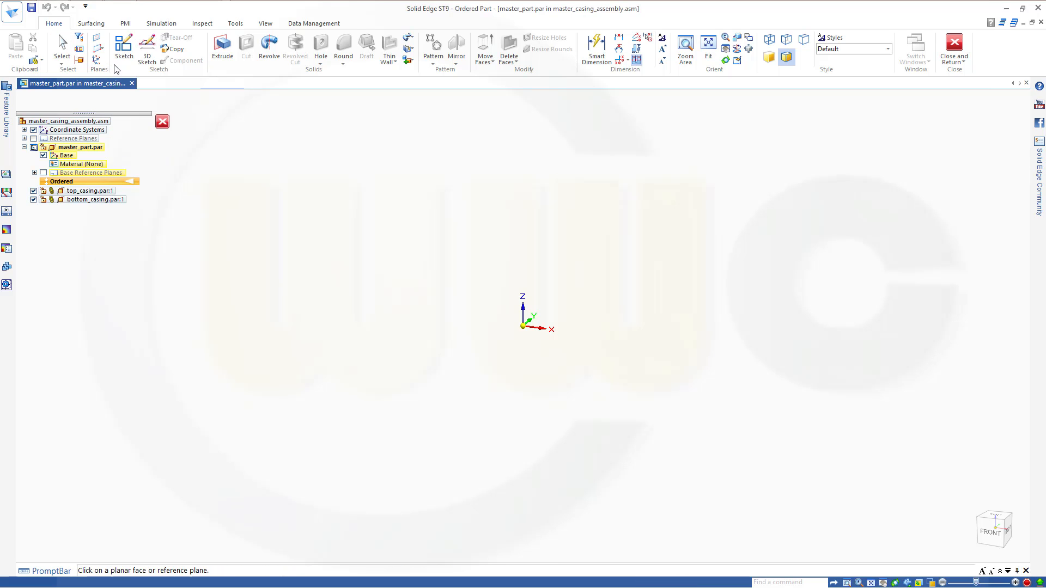
click(34, 173)
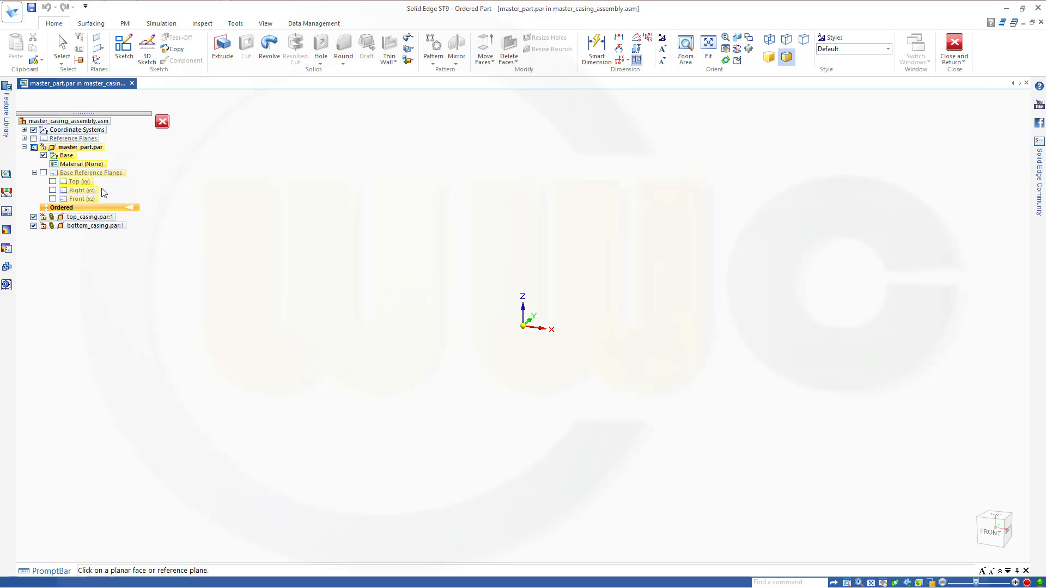
click(80, 182)
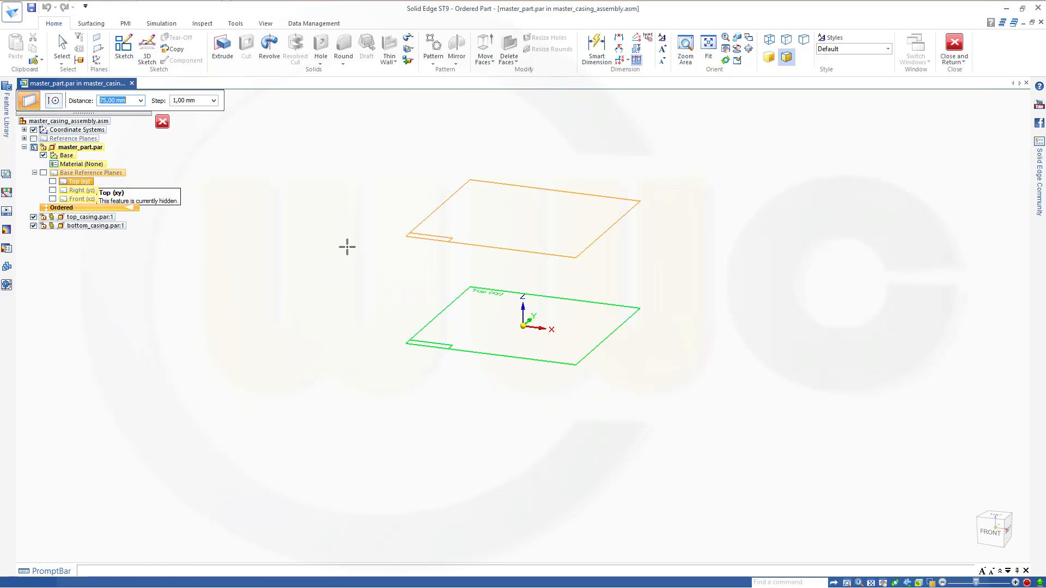
text(0)
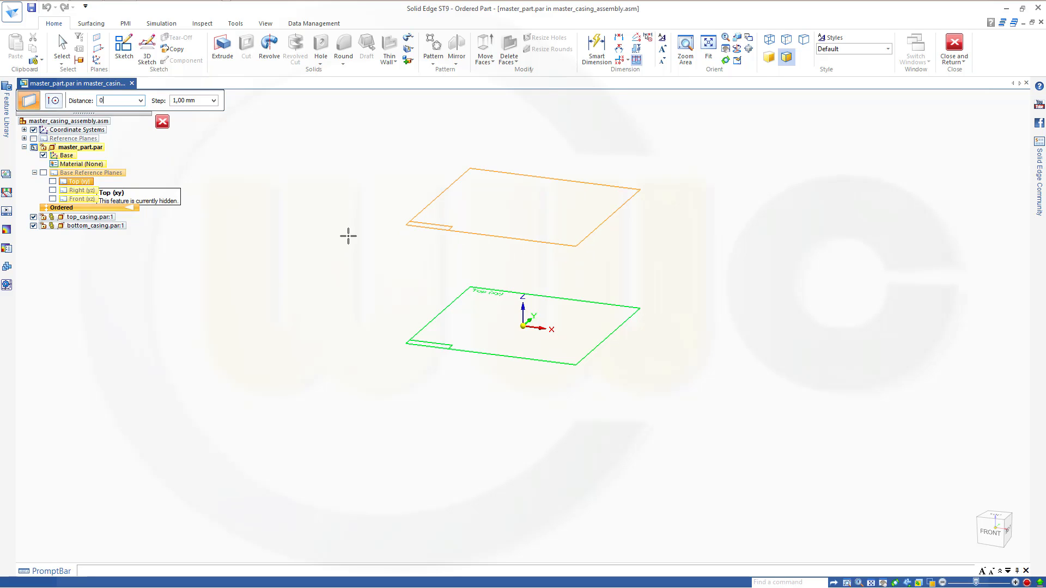
key(Tab)
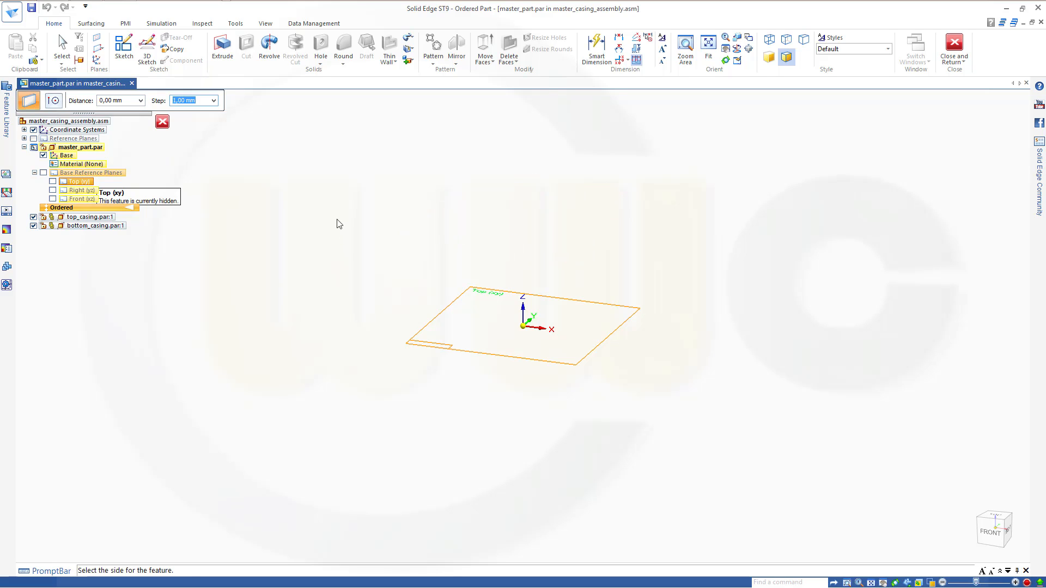
click(339, 224)
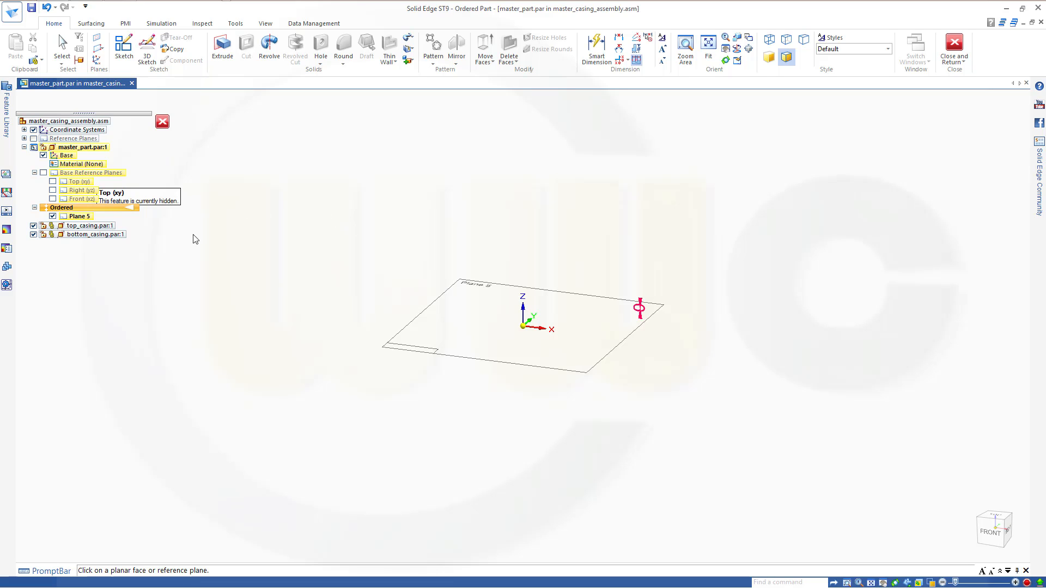
key(Escape)
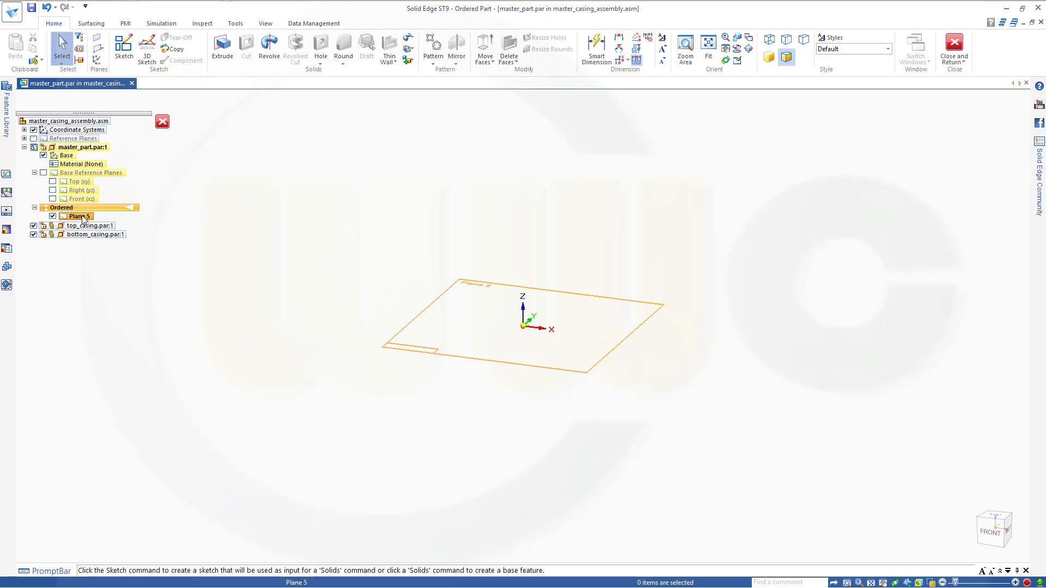
- Rename the new reference plane in master_part as splitting_plane
right_click(84, 219)
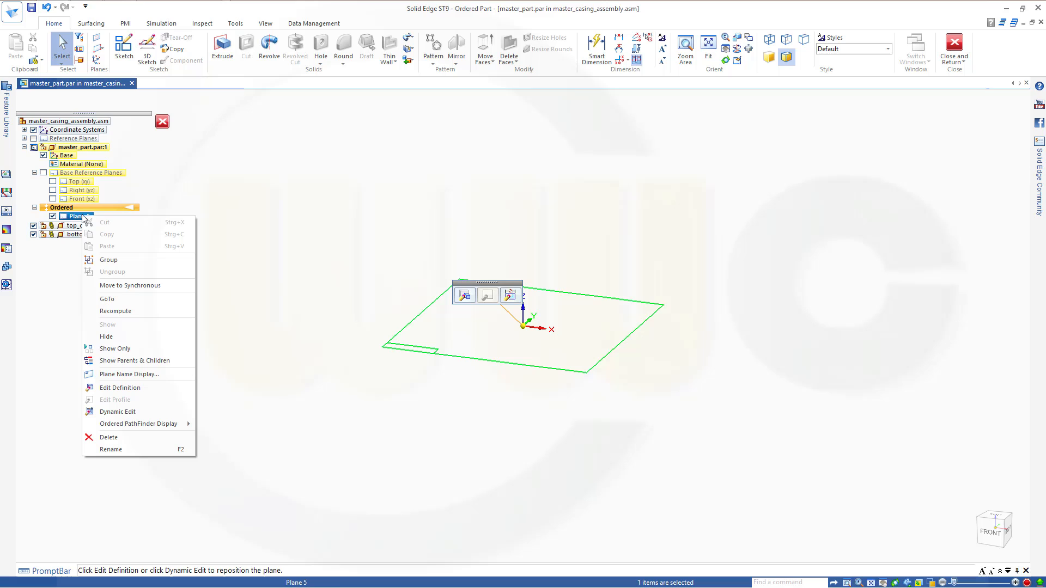
click(113, 449)
text(s)
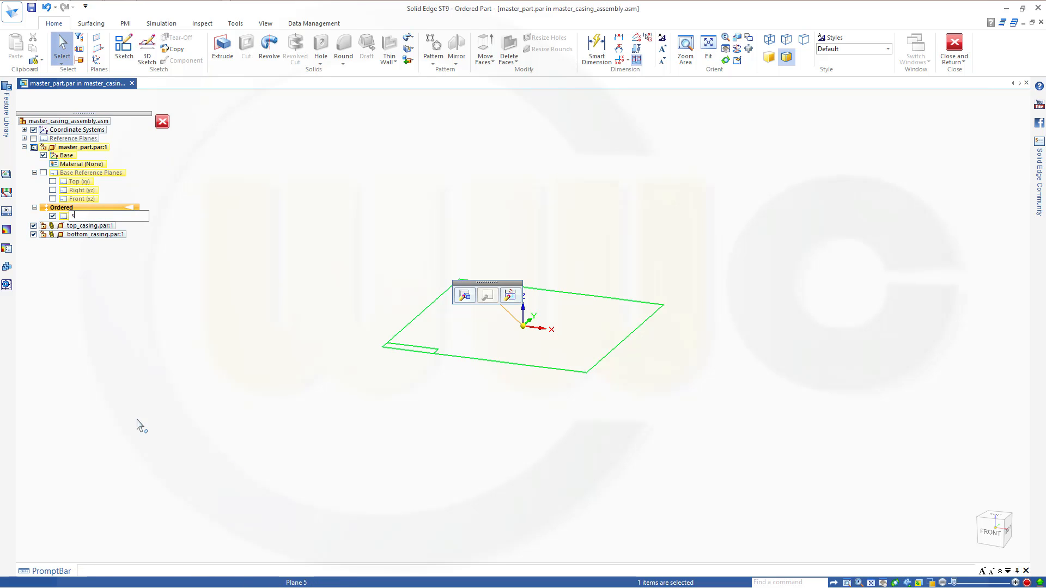
text(plitting_plane)
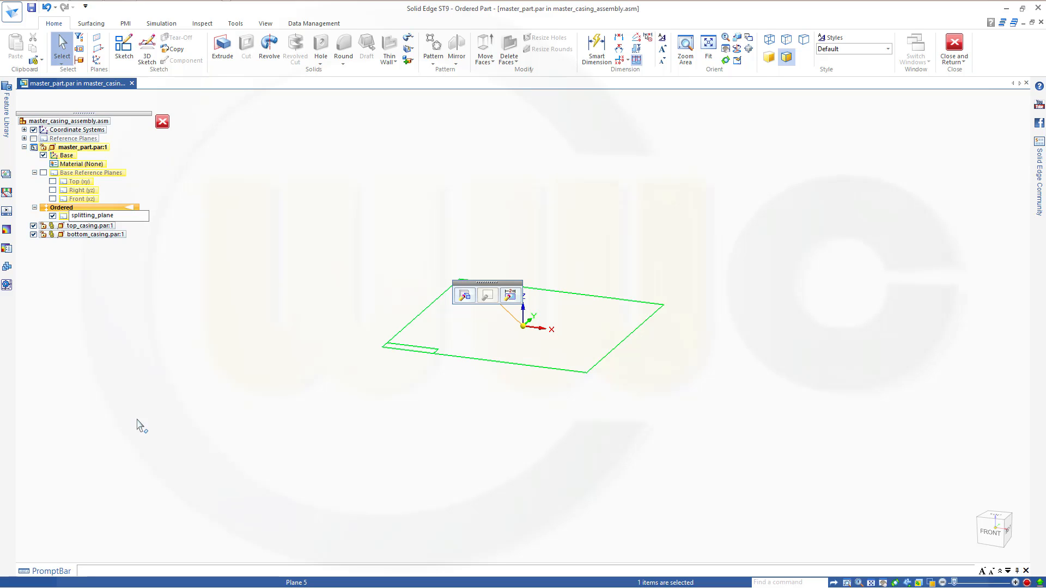
key(Return)
click(248, 349)
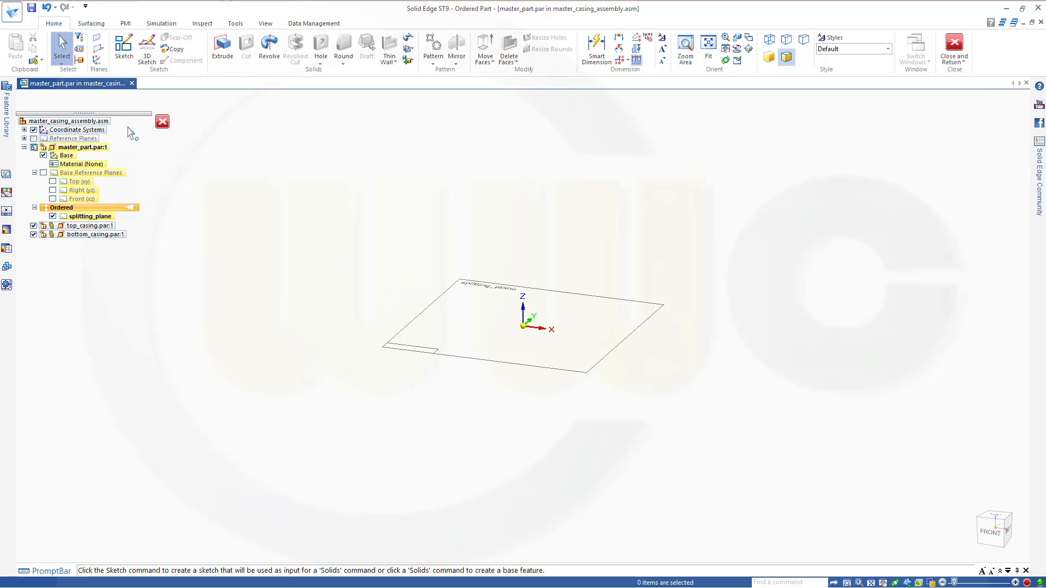
- Sketch a 200 mm wide by 100 mm high center rectangle at the origin on splitting_plane and finish the sketch
click(122, 55)
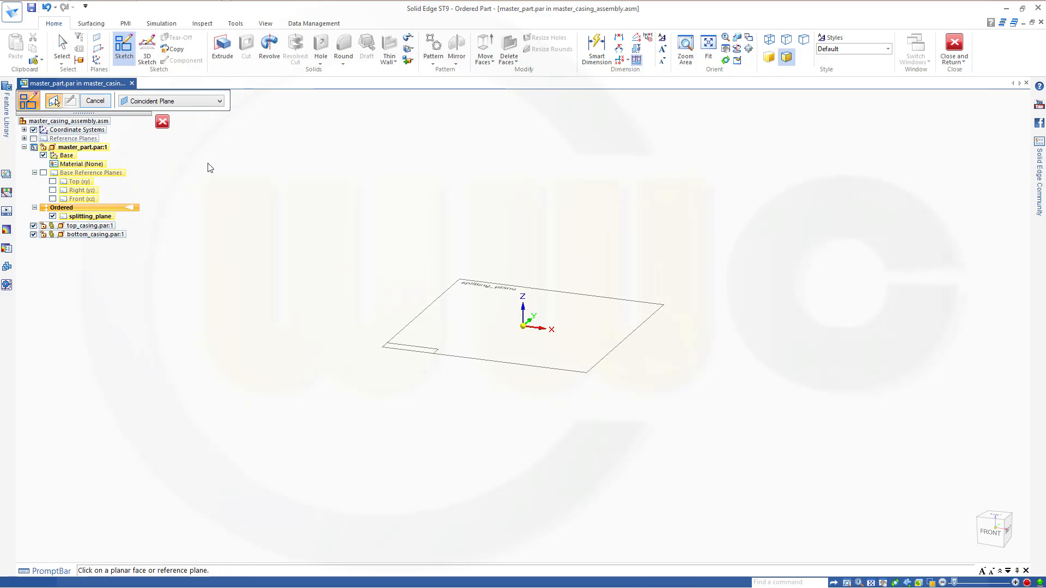
click(103, 217)
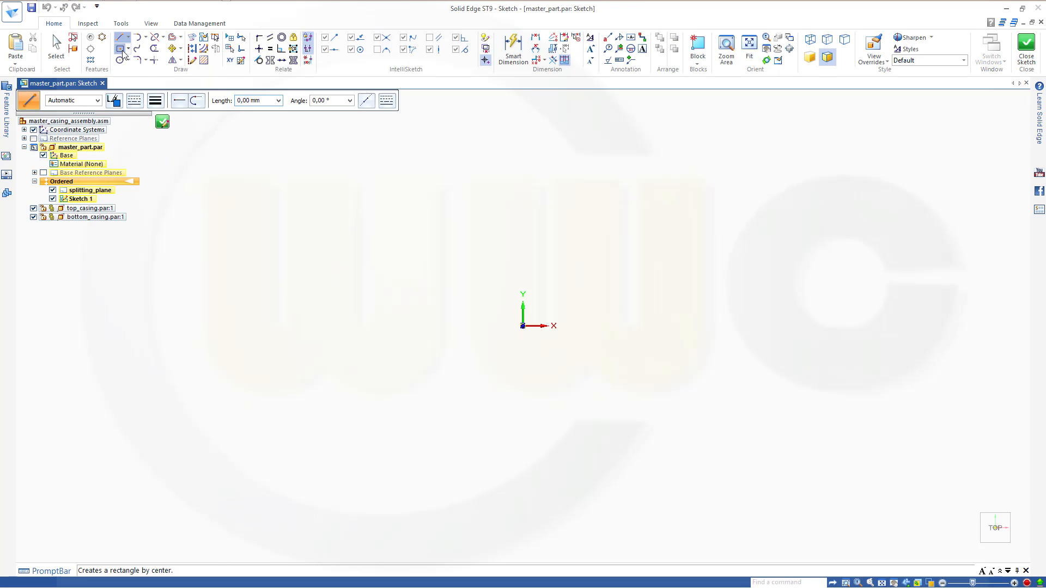
click(123, 53)
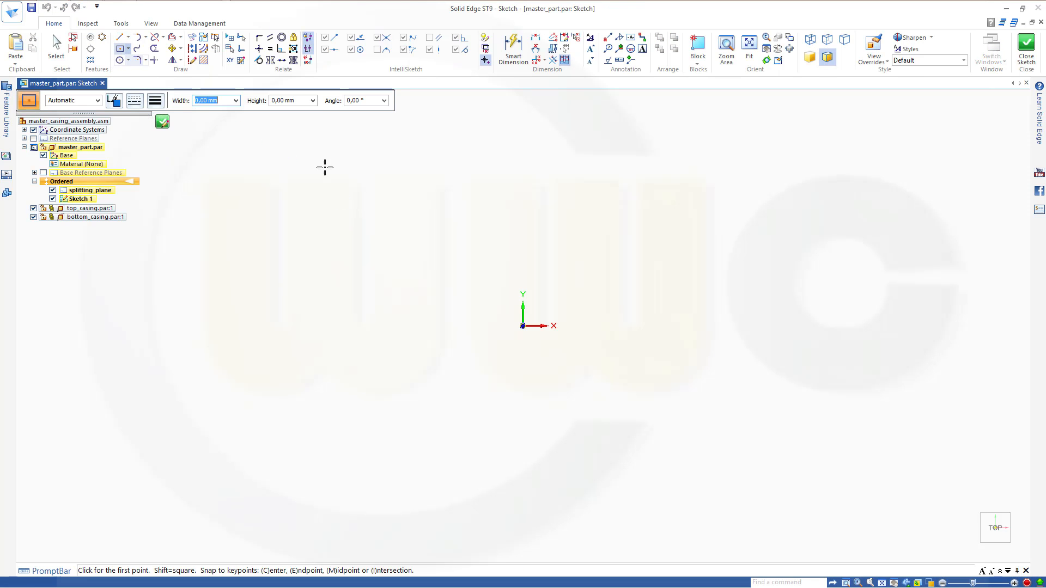
click(522, 325)
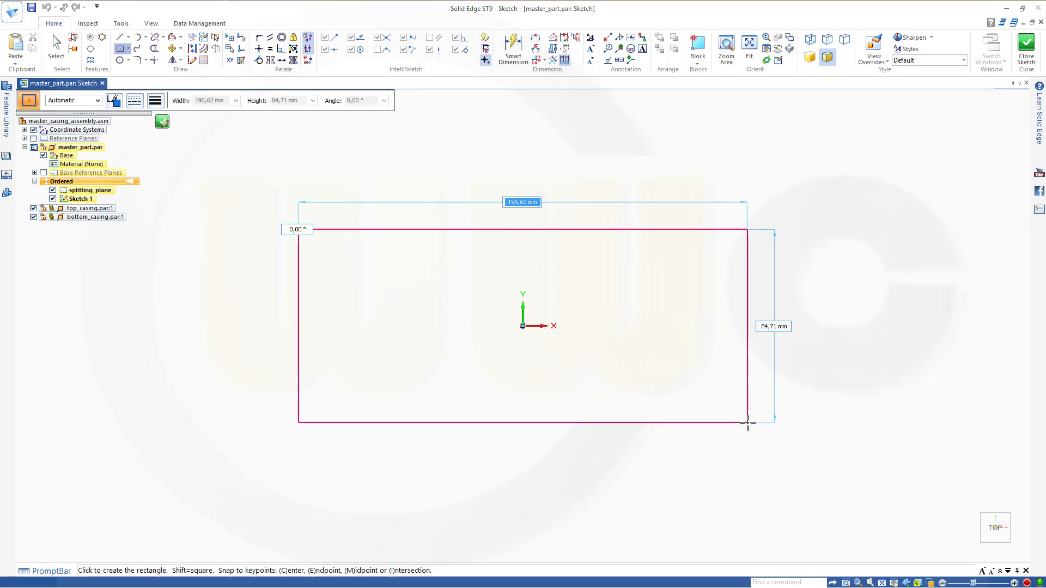
text(200,00)
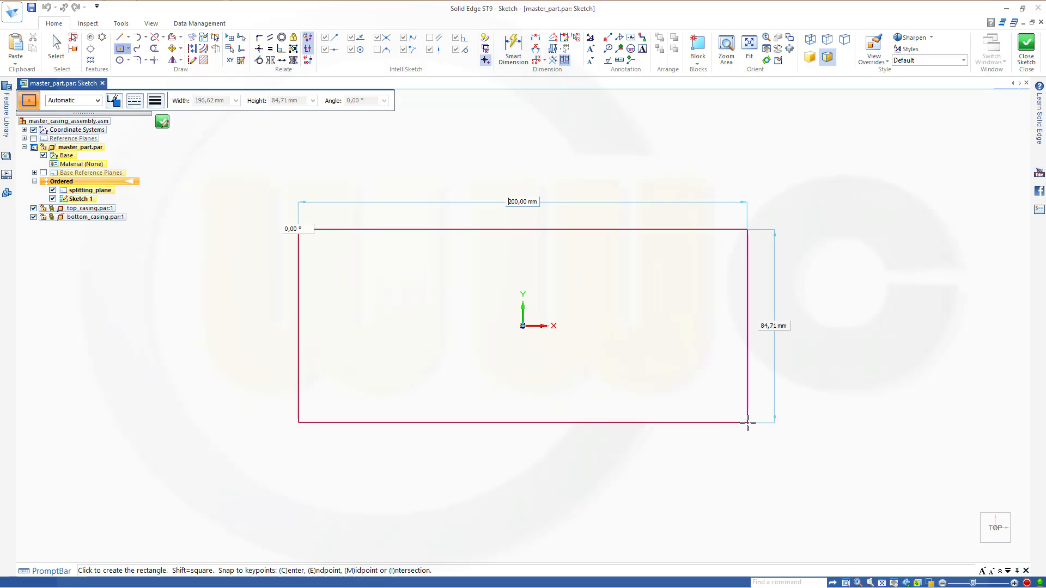
key(Tab)
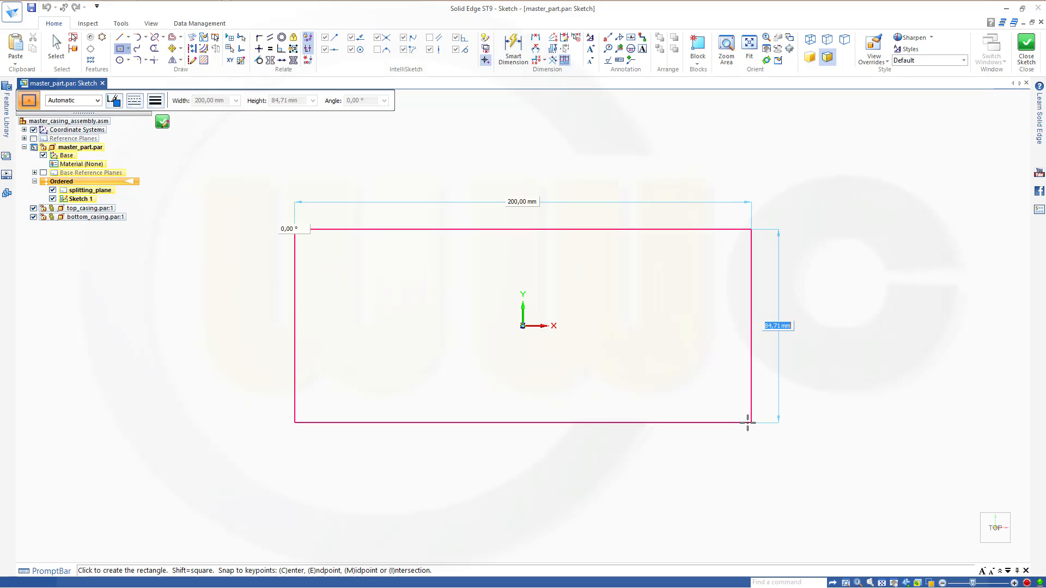
text(100)
key(Tab)
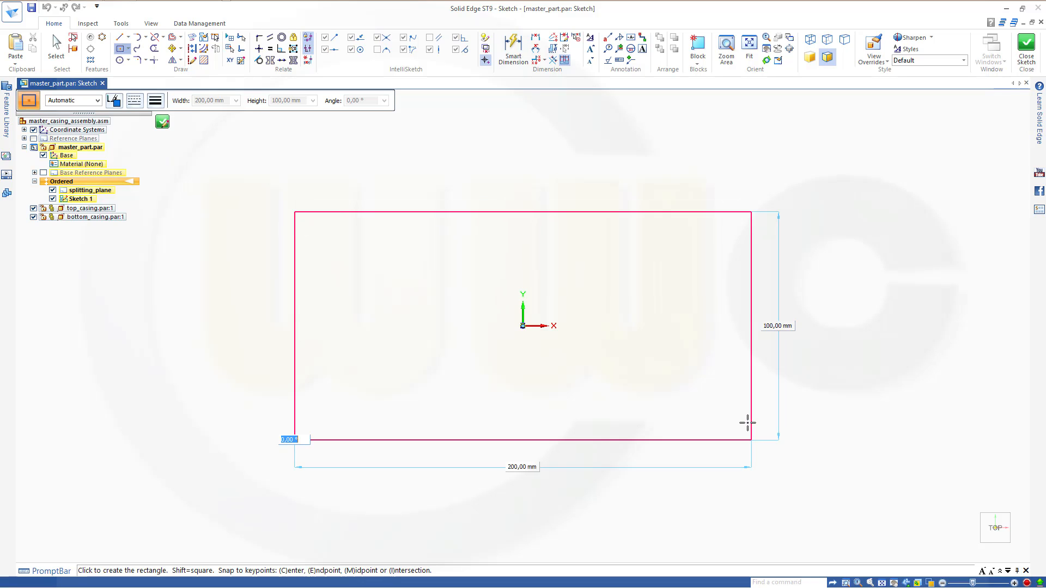
click(748, 423)
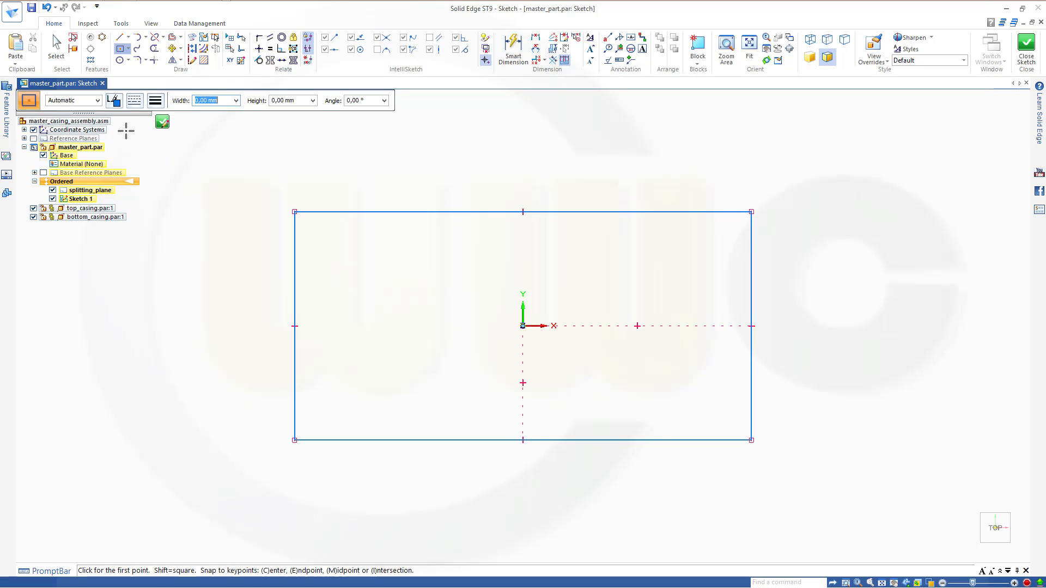
key(Escape)
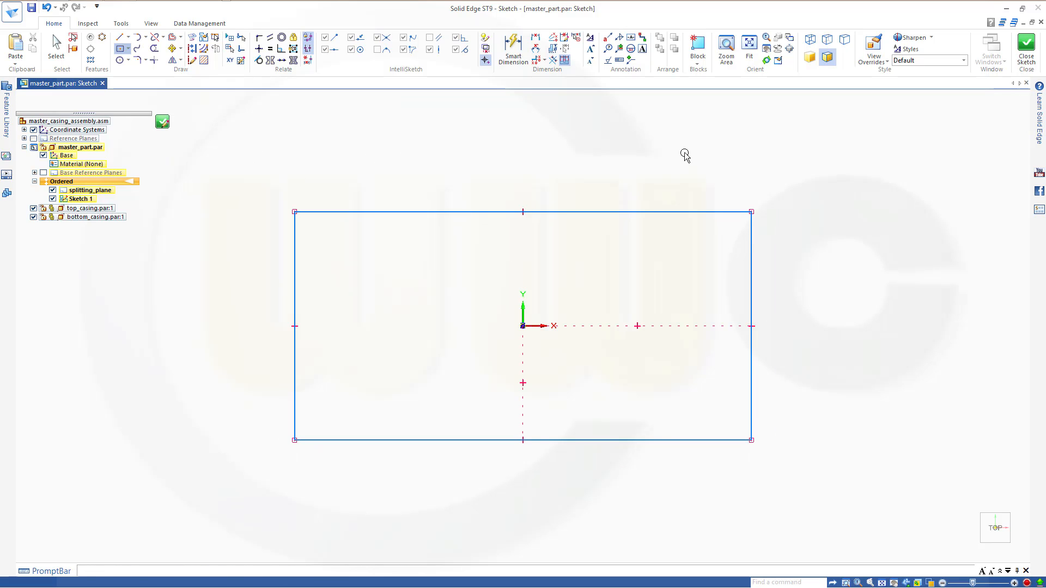
click(1026, 48)
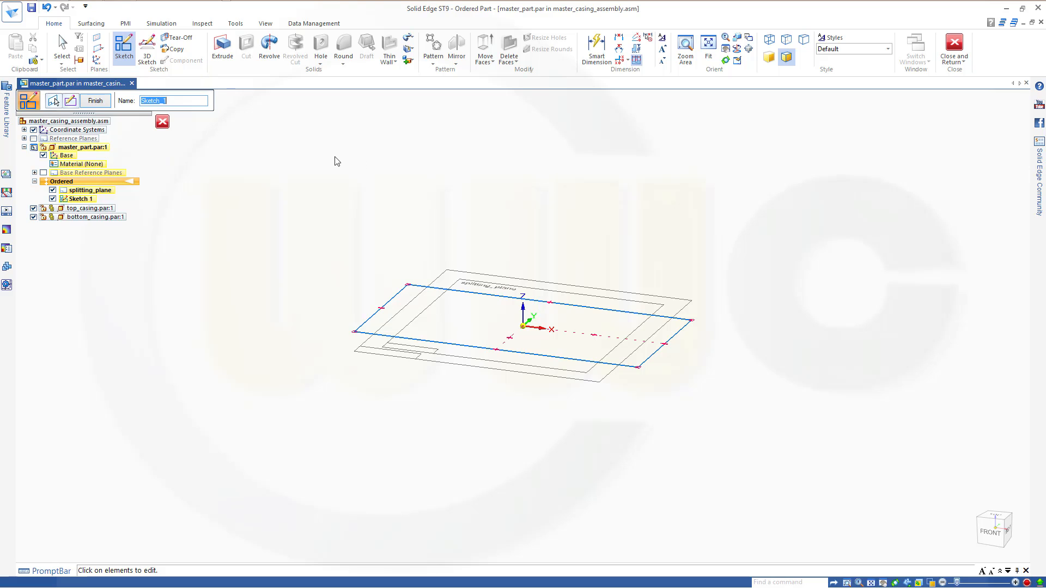
click(94, 102)
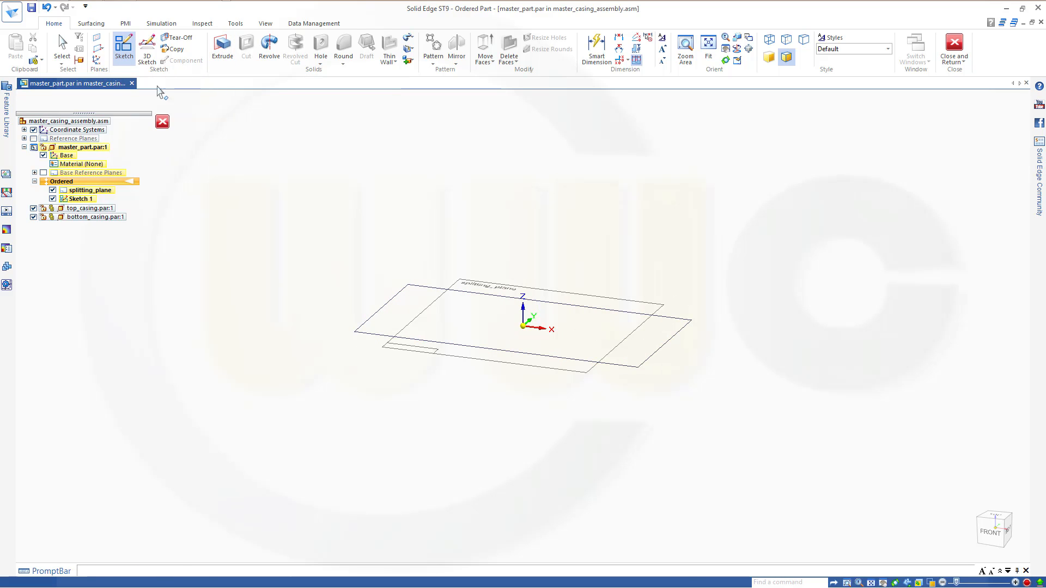
- Extrude the rectangle sketch symmetrically about splitting_plane to a total distance of 30 mm
click(223, 46)
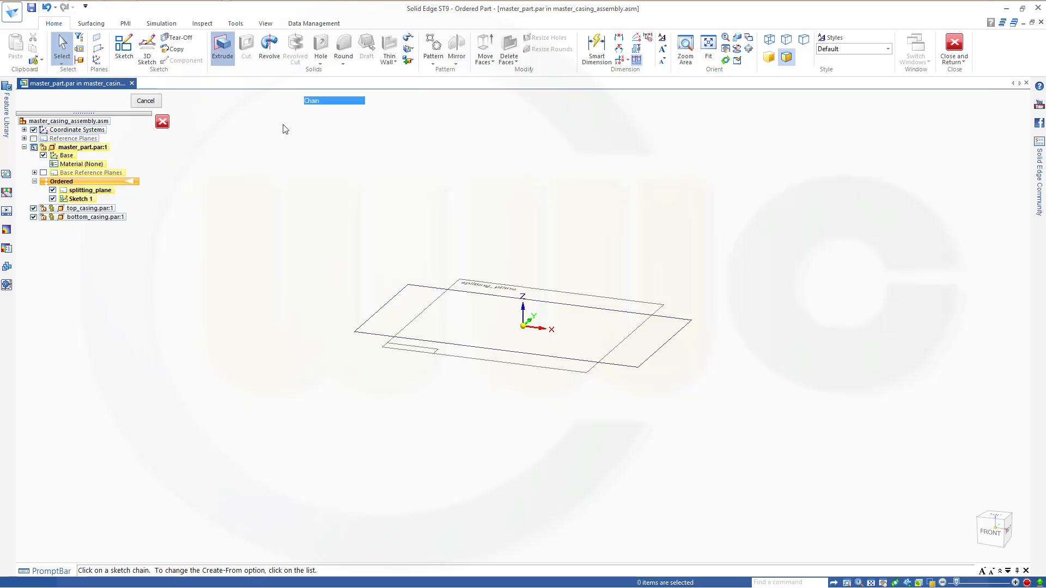
click(419, 289)
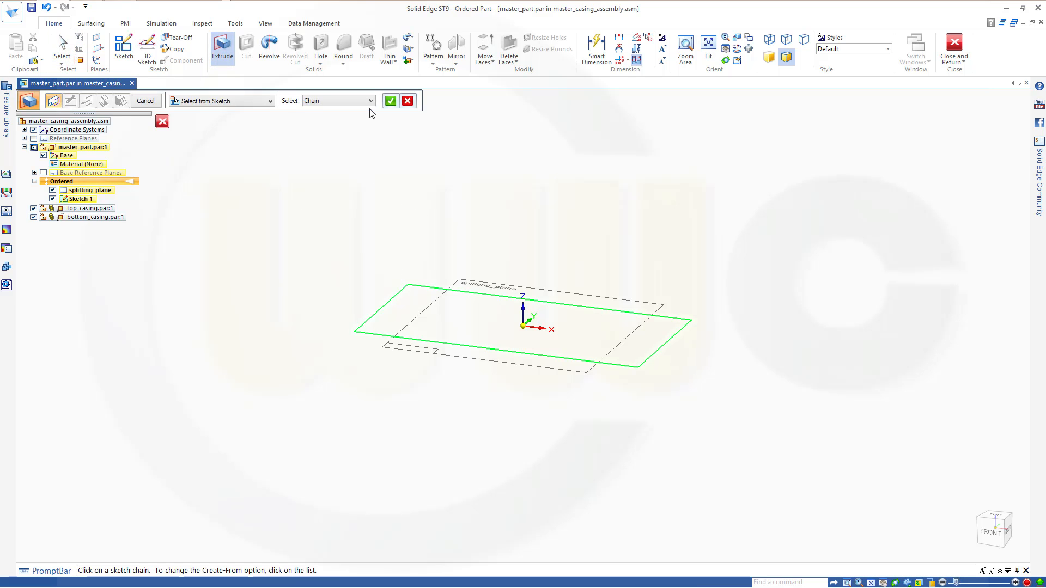
click(388, 103)
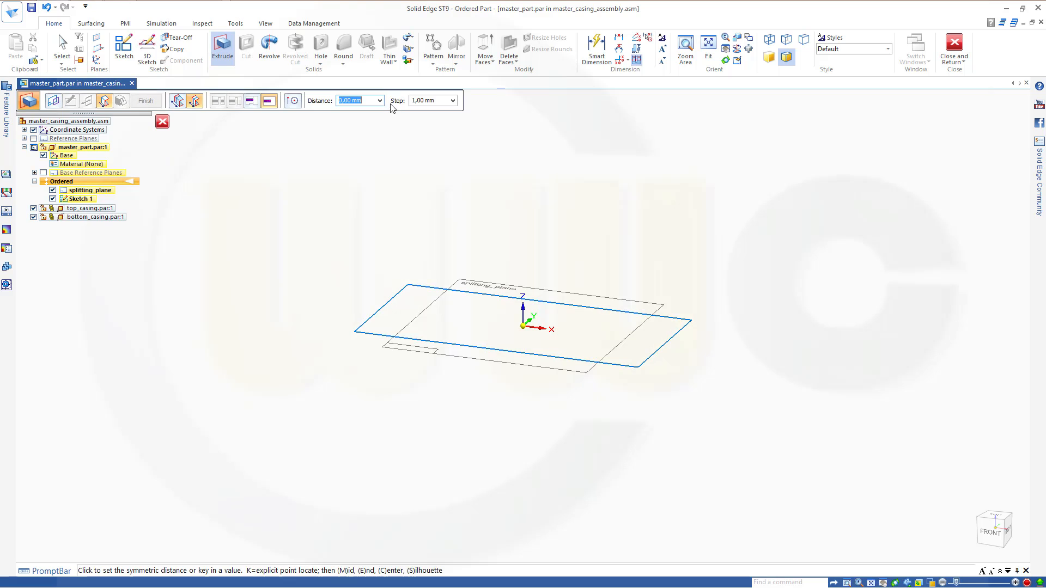
click(182, 104)
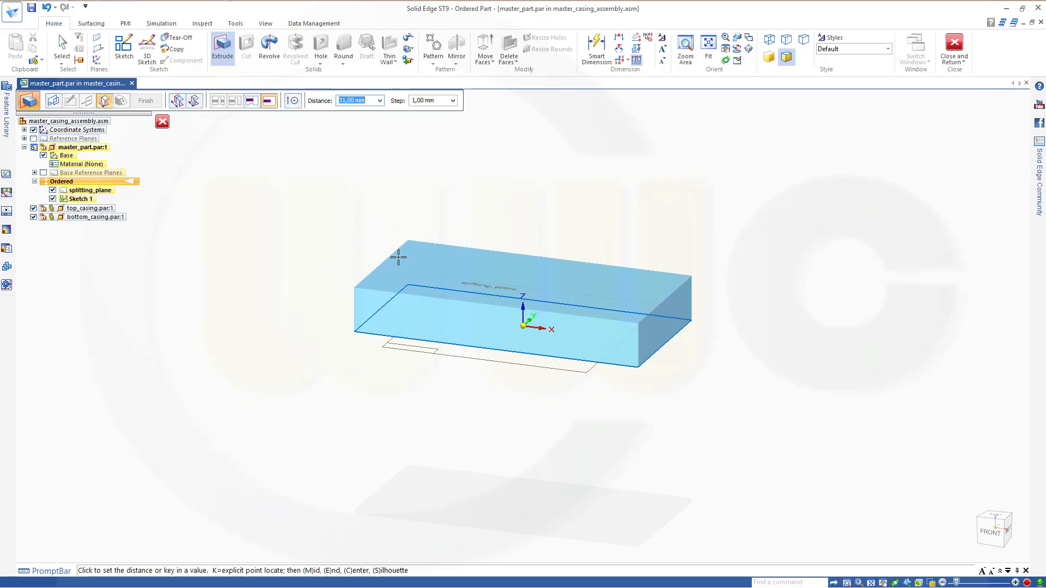
click(194, 101)
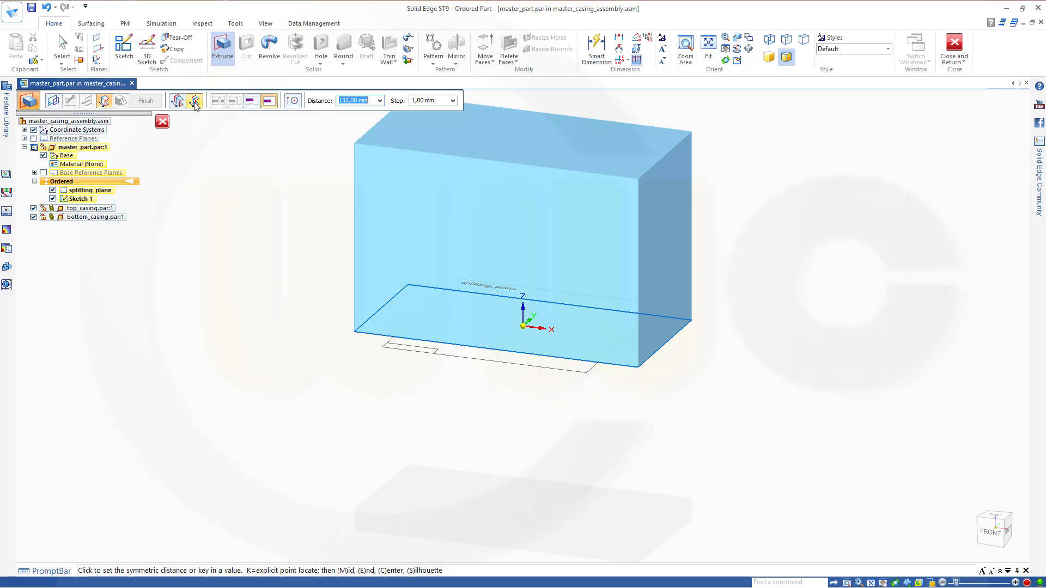
text(30)
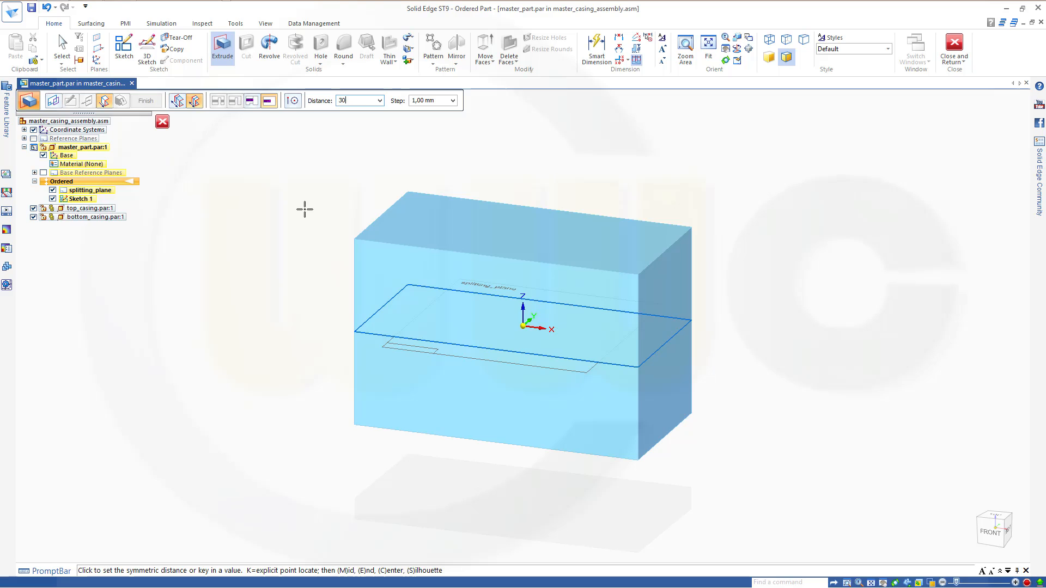
key(Return)
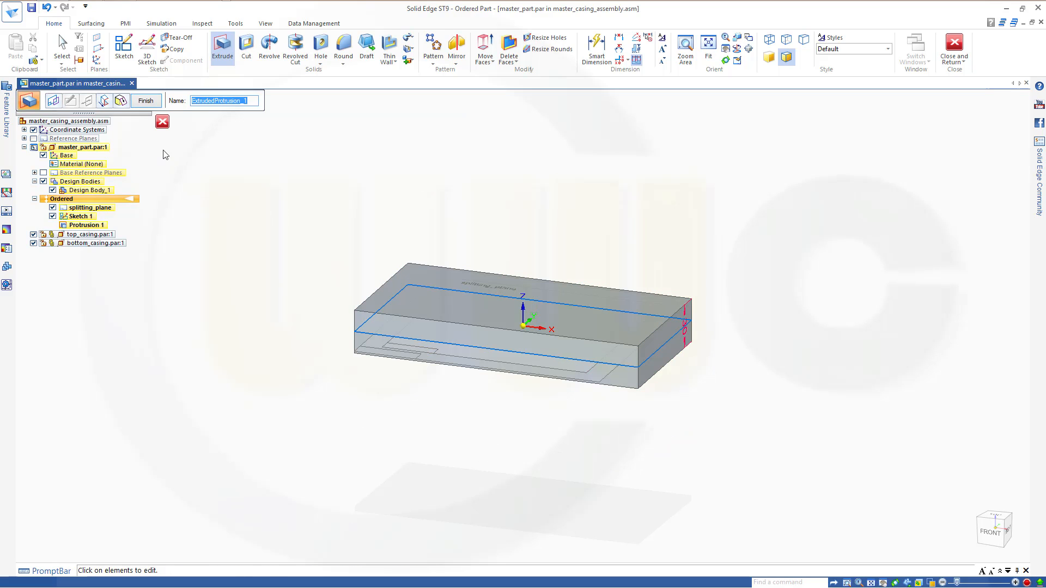
- Apply draft treatment to the extrusion and try to link Angle 1 with the formula =master_draft_angle
click(121, 100)
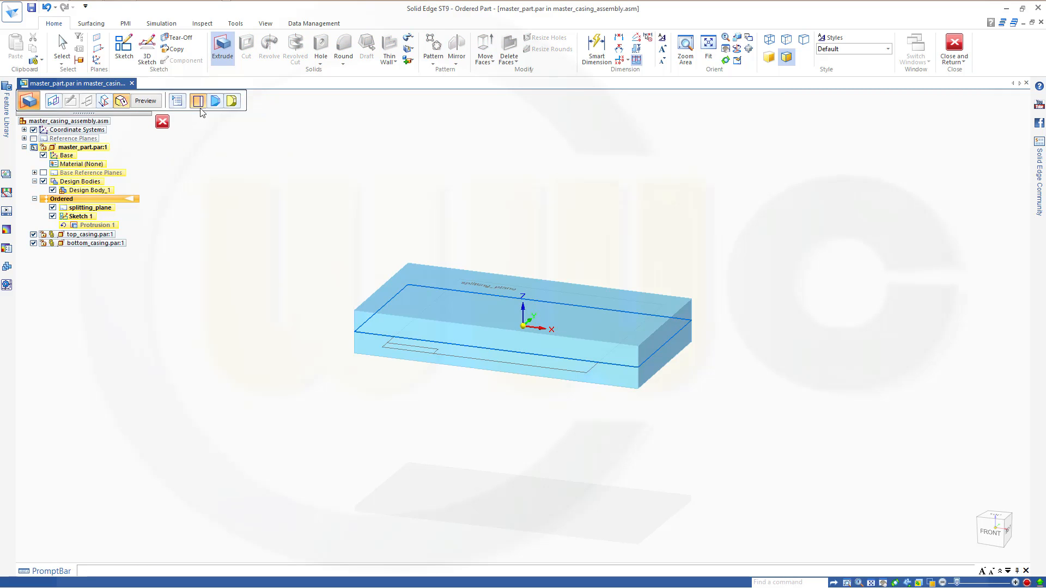
click(216, 100)
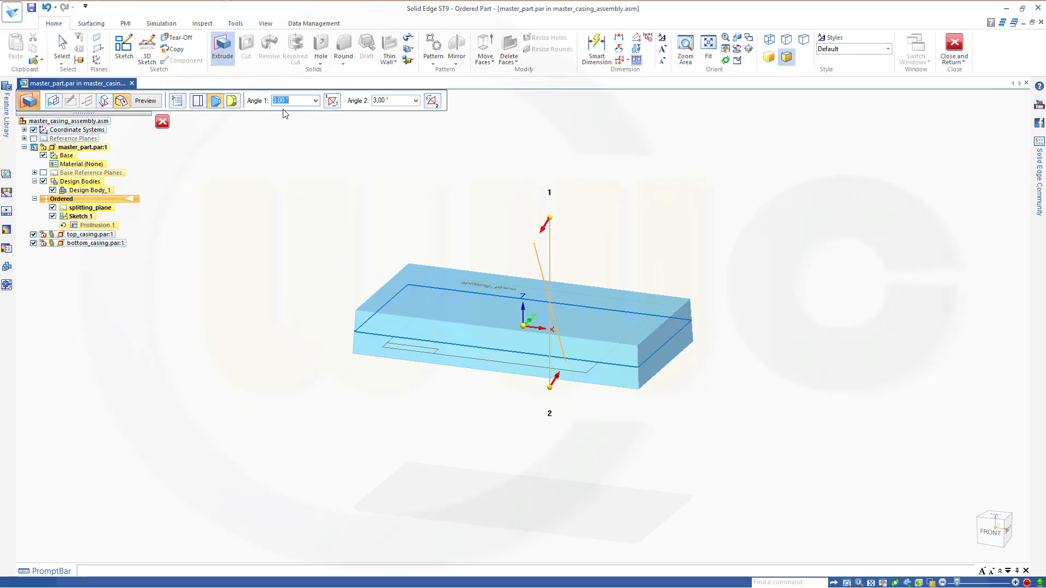
text(1)
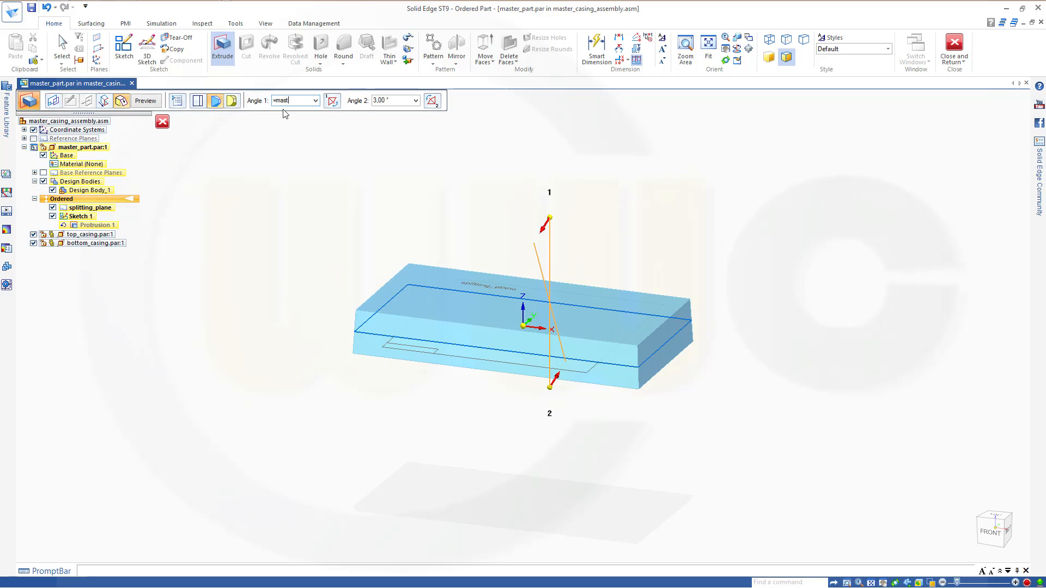
text(master_draft_angle)
key(Return)
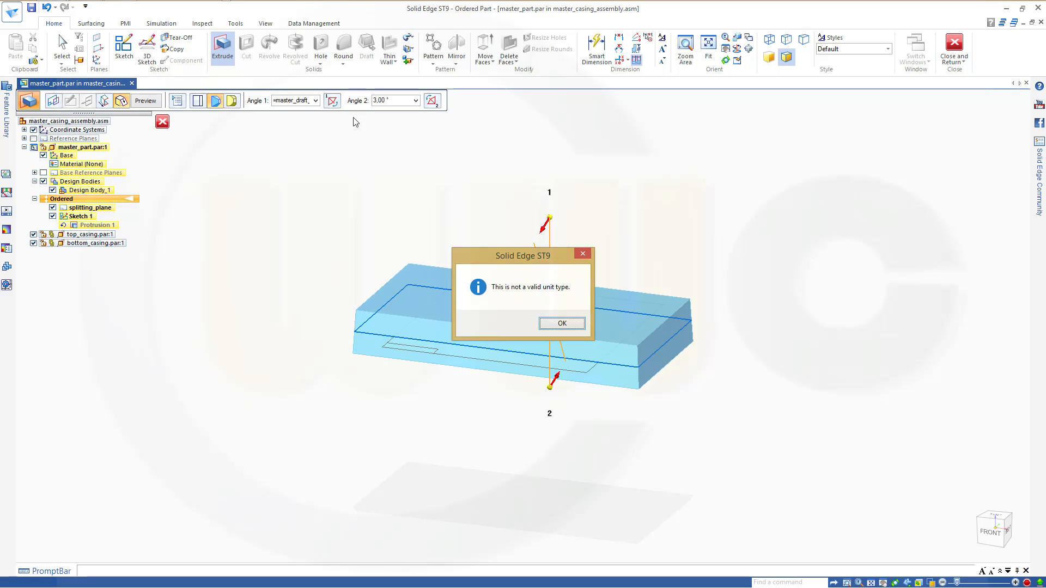
click(561, 323)
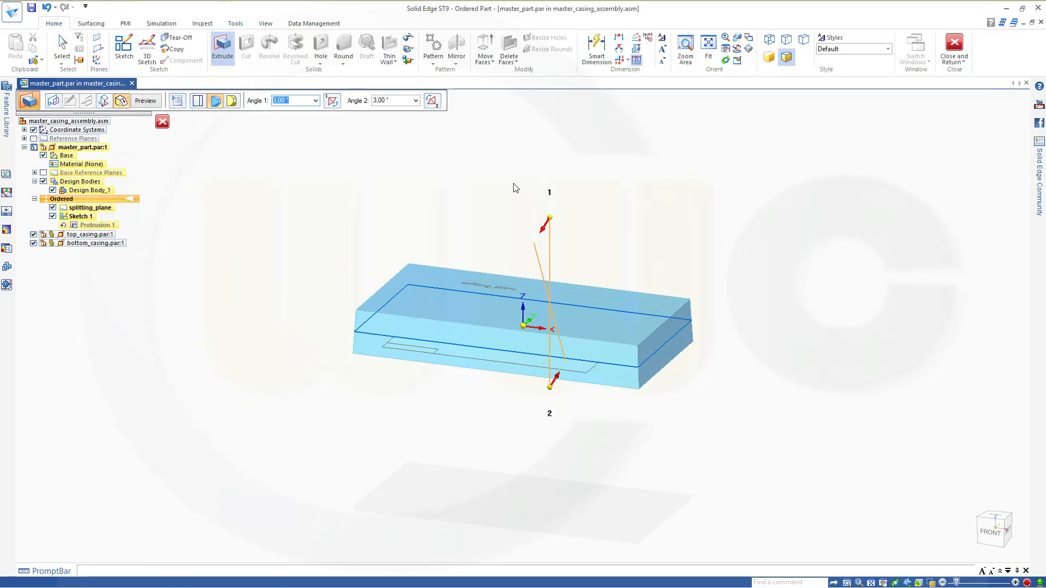
- Flip the Angle 2 draft direction so both halves taper inward away from splitting_plane, and finish the extrusion
middle_drag(651, 268, 528, 243)
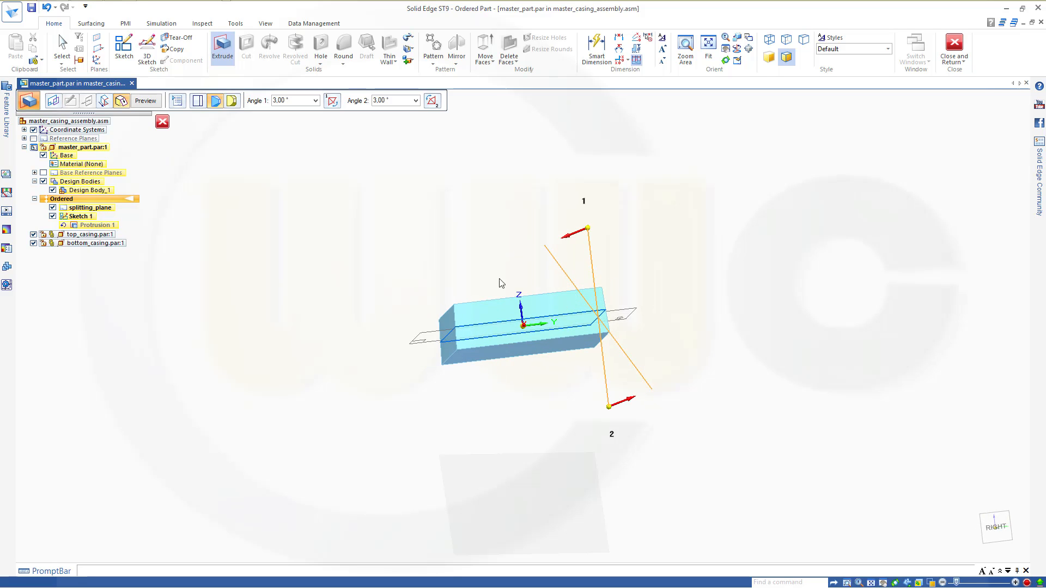
scroll(500, 274, down, 3)
scroll(523, 278, up, 3)
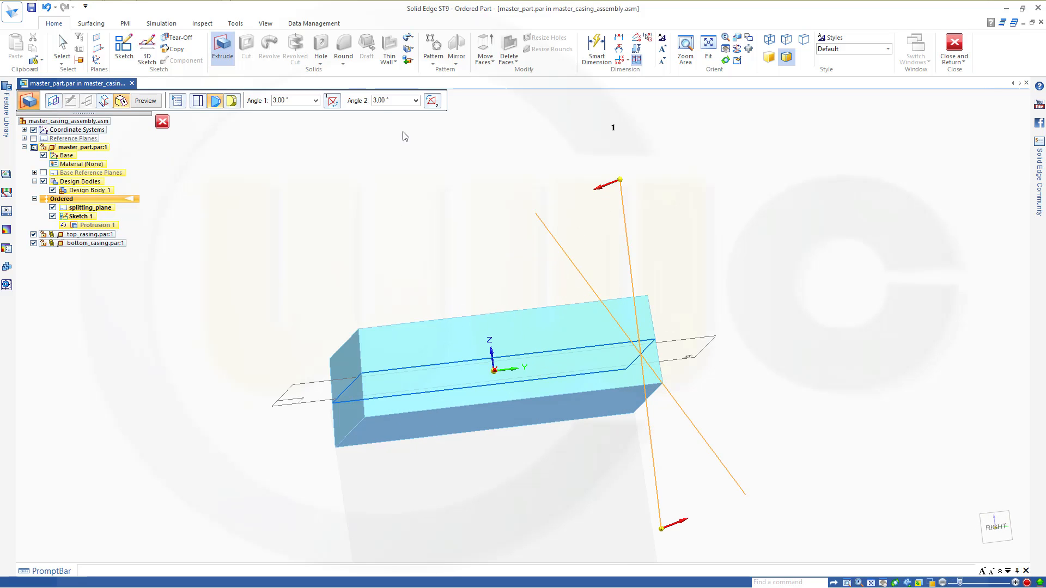
click(432, 101)
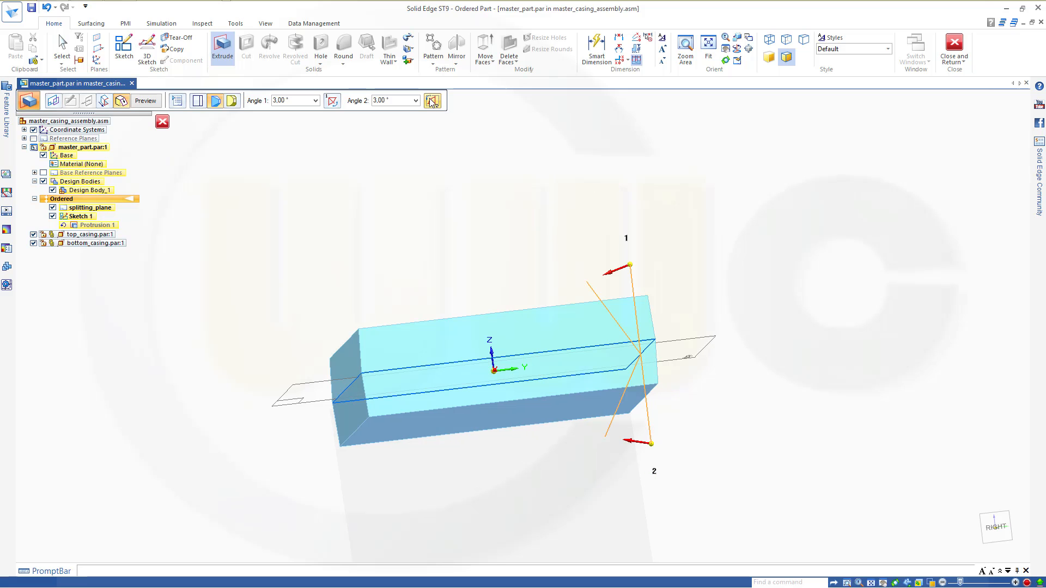
middle_drag(416, 234, 567, 246)
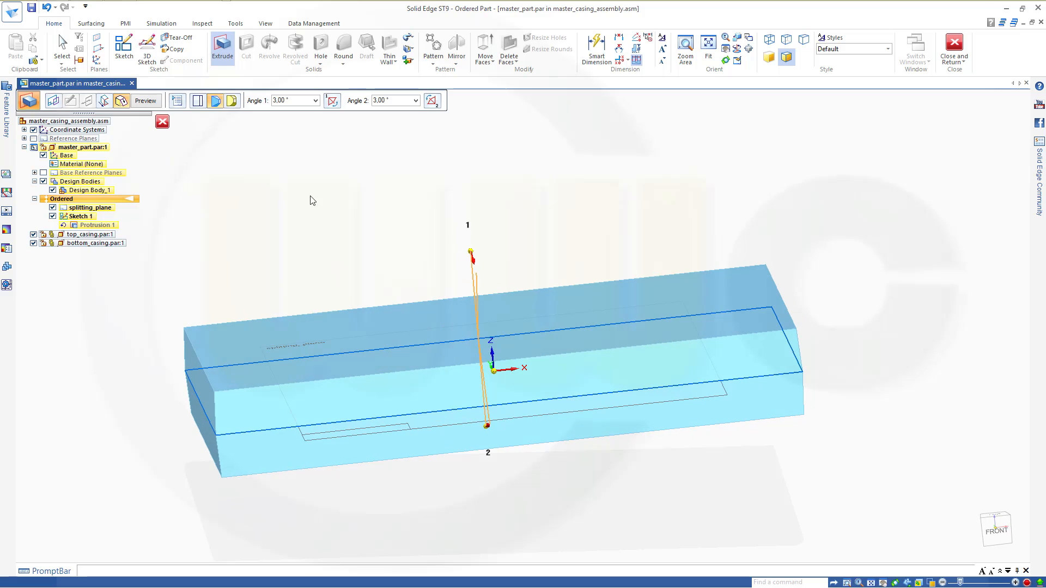
click(146, 101)
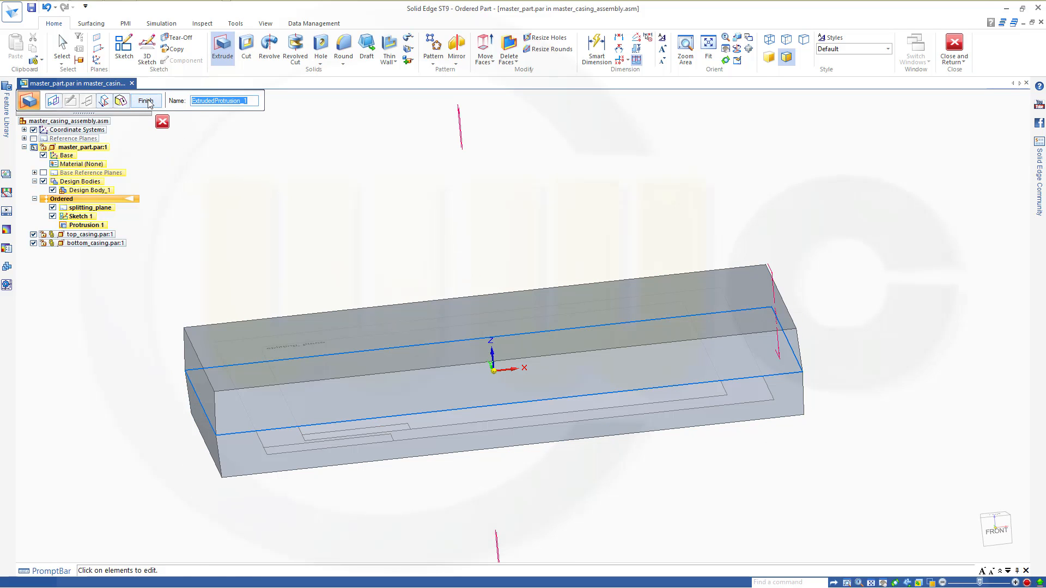
click(146, 101)
click(145, 101)
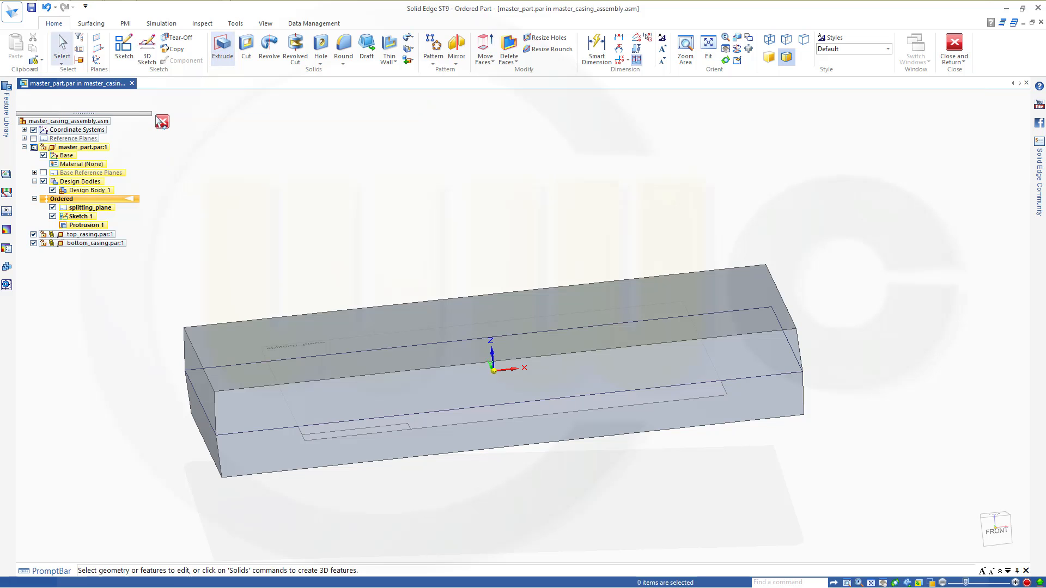
- In master_part's variable table, set the formula of the protrusion's Treatment1 draft angle to =master_draft_angle
middle_drag(391, 245, 325, 243)
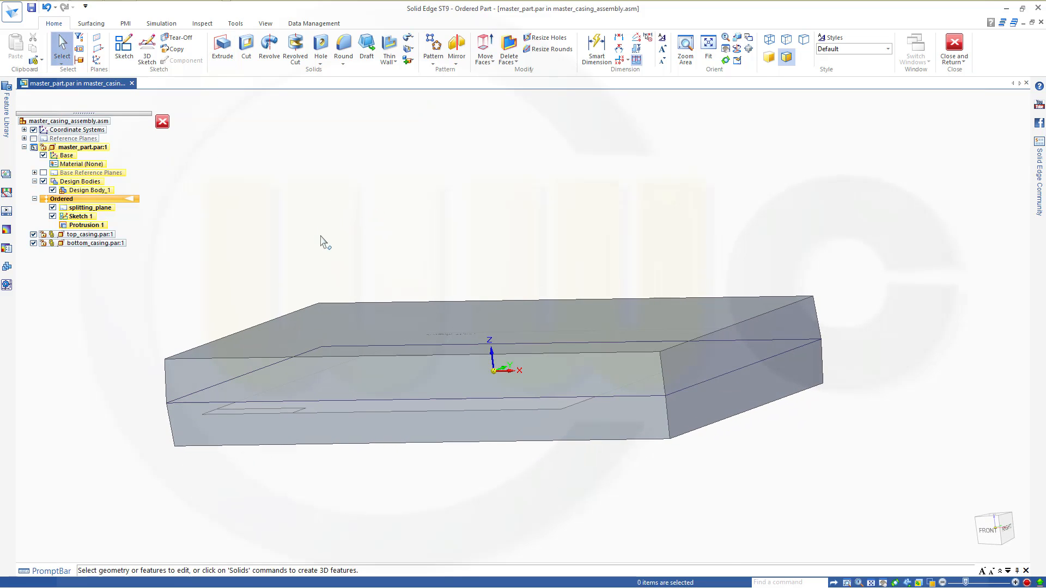
click(250, 390)
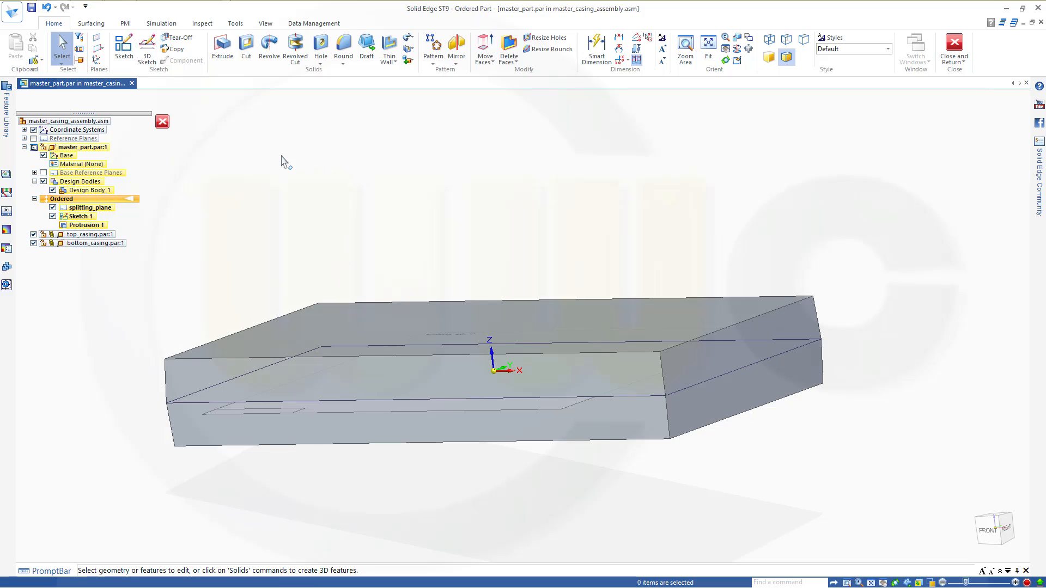
click(236, 25)
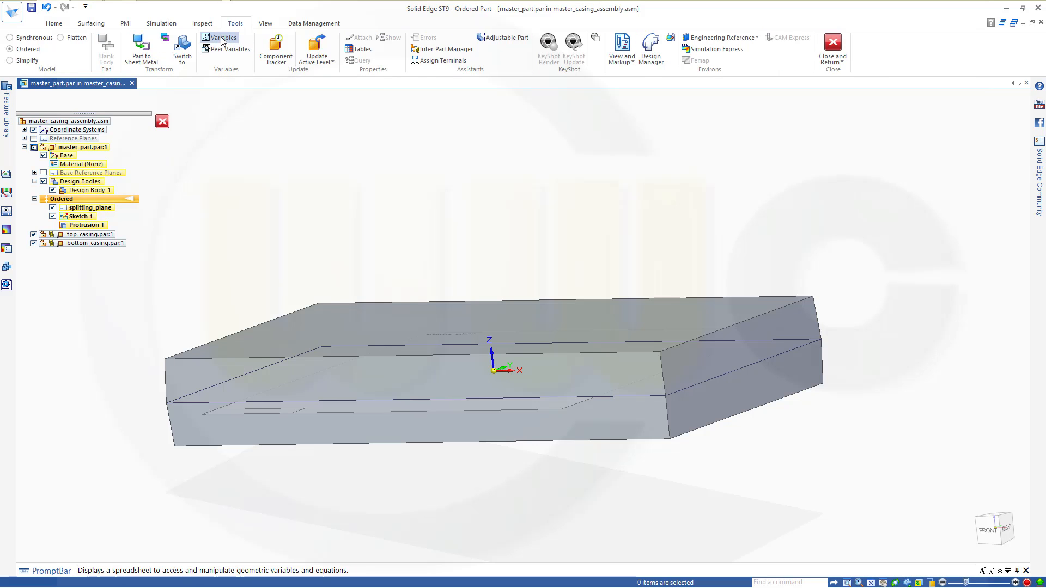
click(220, 37)
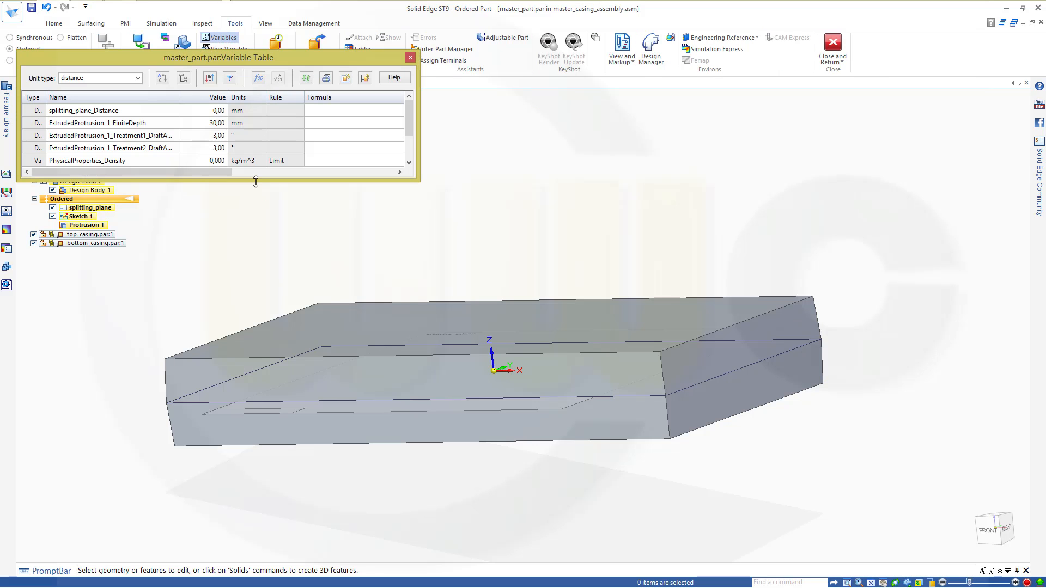
drag(257, 181, 238, 417)
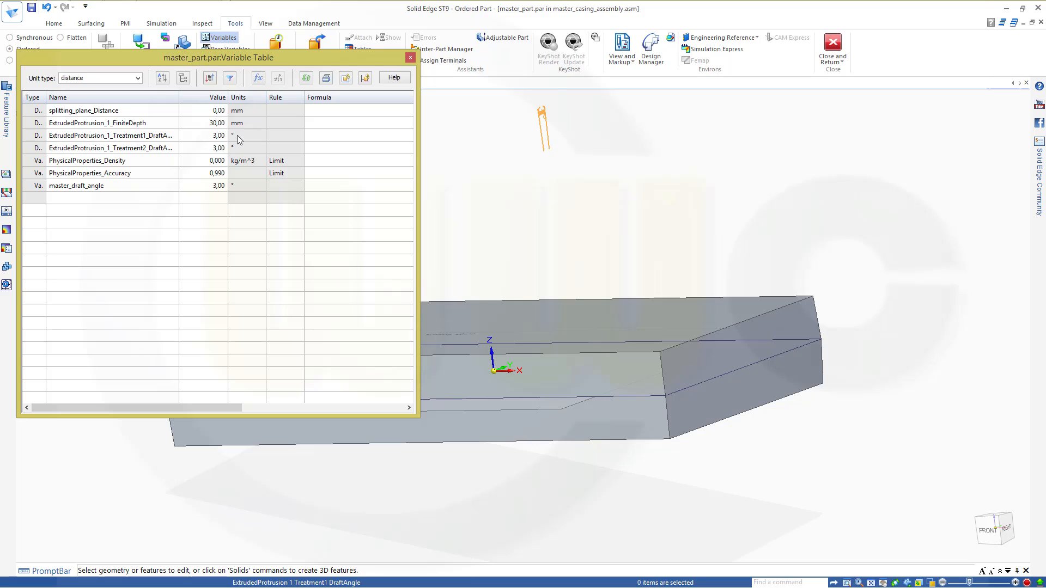
click(331, 137)
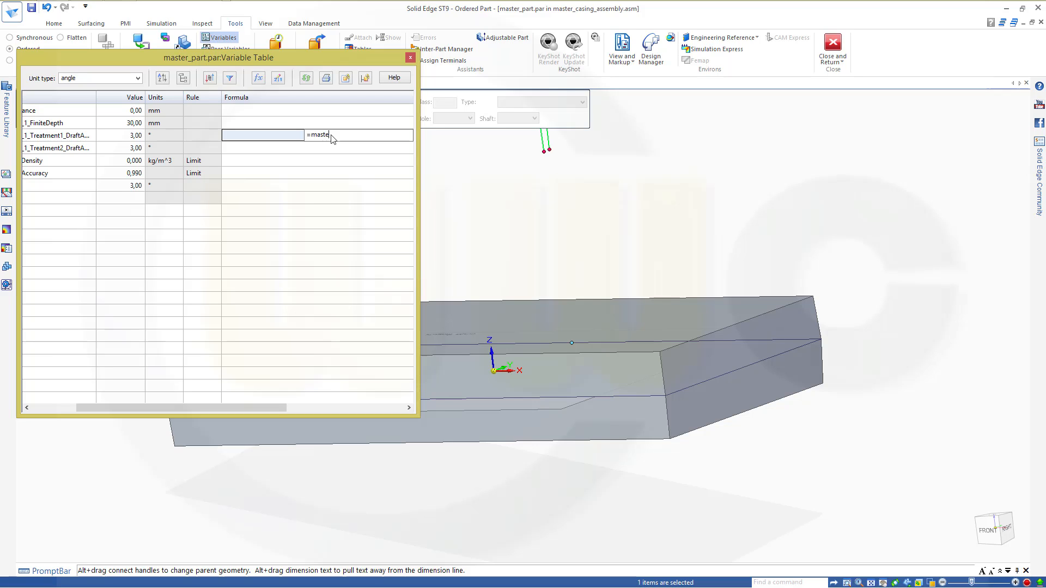
text(=master_draft_angle)
key(Return)
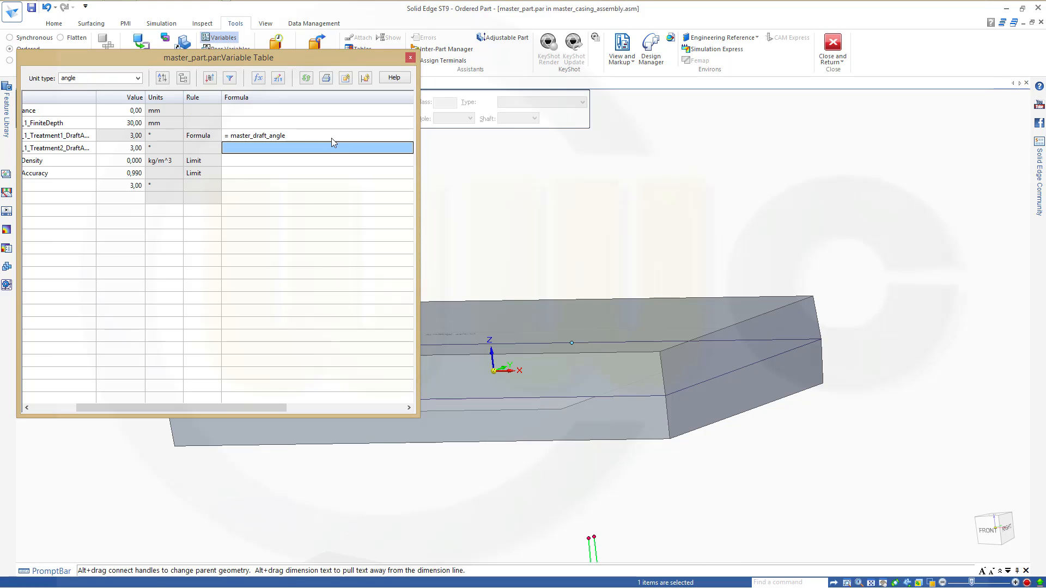
- Set the formula of the protrusion's Treatment2 draft angle to =master_draft_angle
click(249, 150)
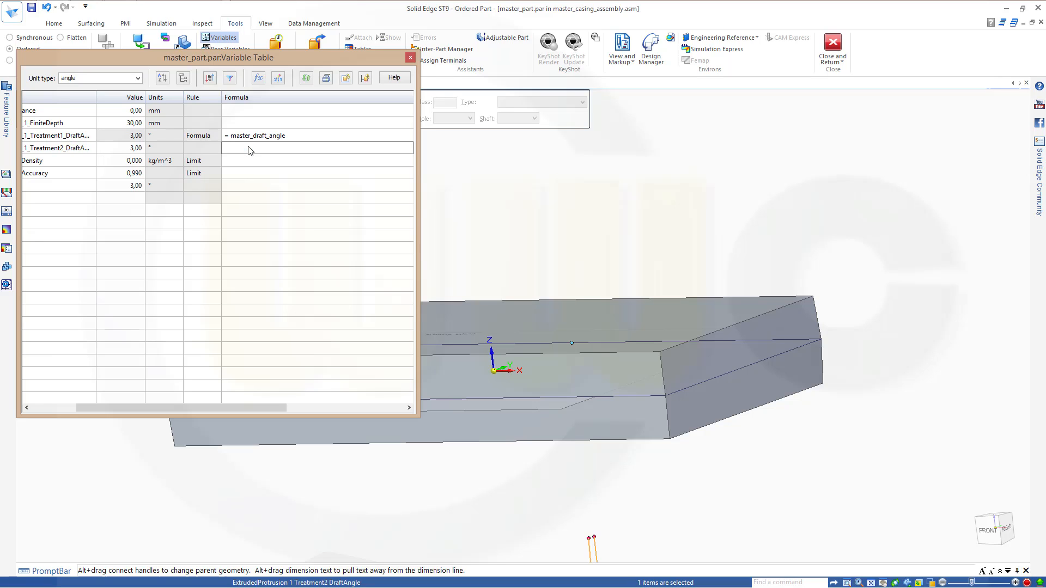
text(=mast)
key(BackSpace)
key(BackSpace)
key(BackSpace)
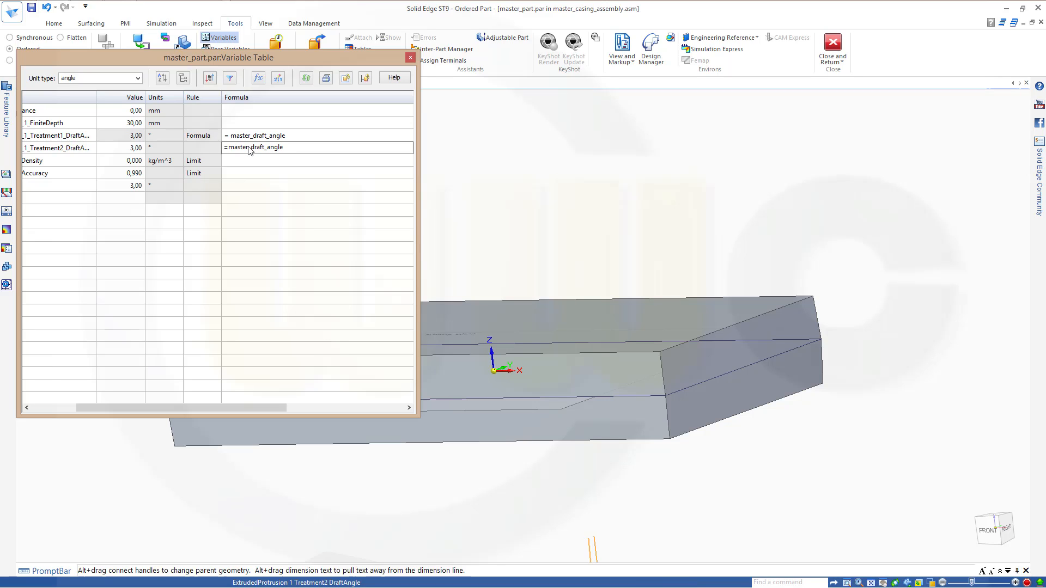
key(Return)
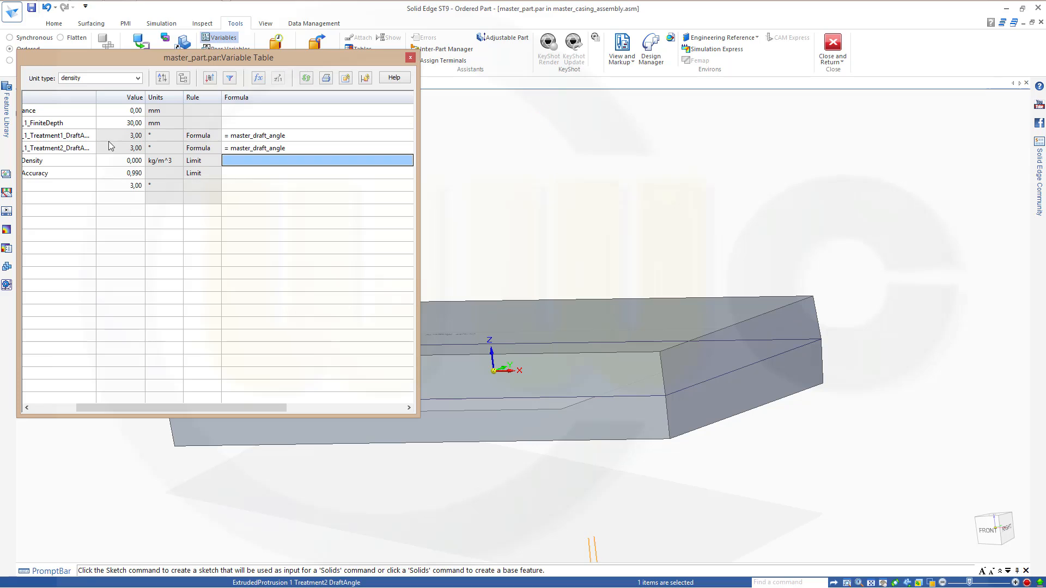
- Test the linked draft by setting master_draft_angle to 5°, 10° and finally back to 3°
click(132, 187)
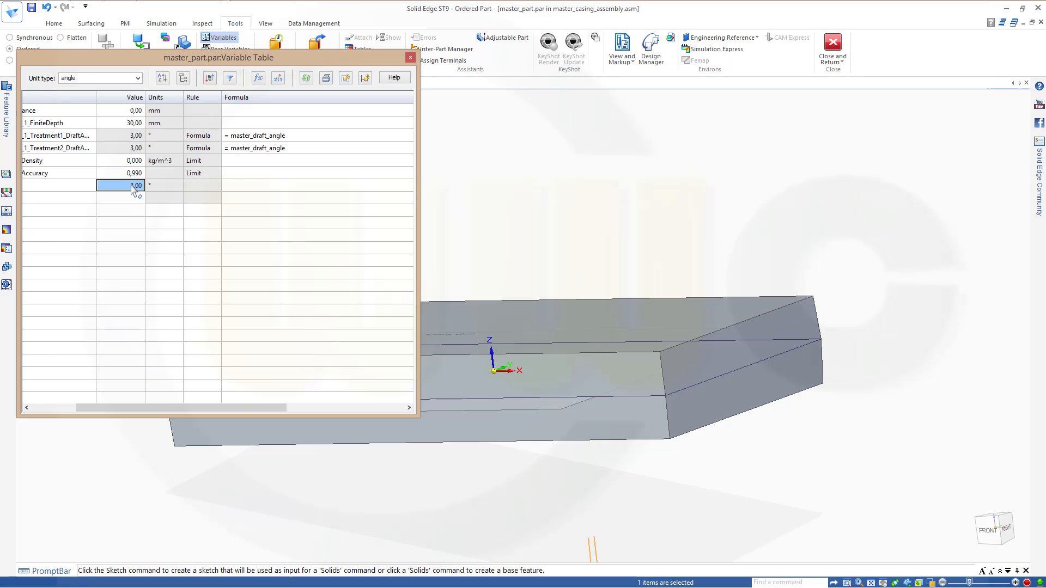
text(5)
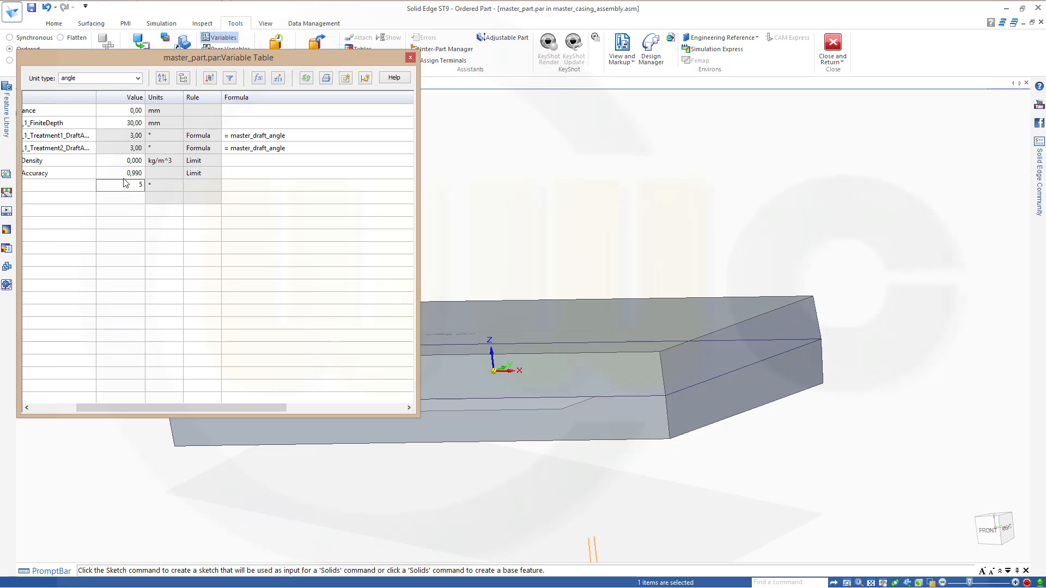
key(Return)
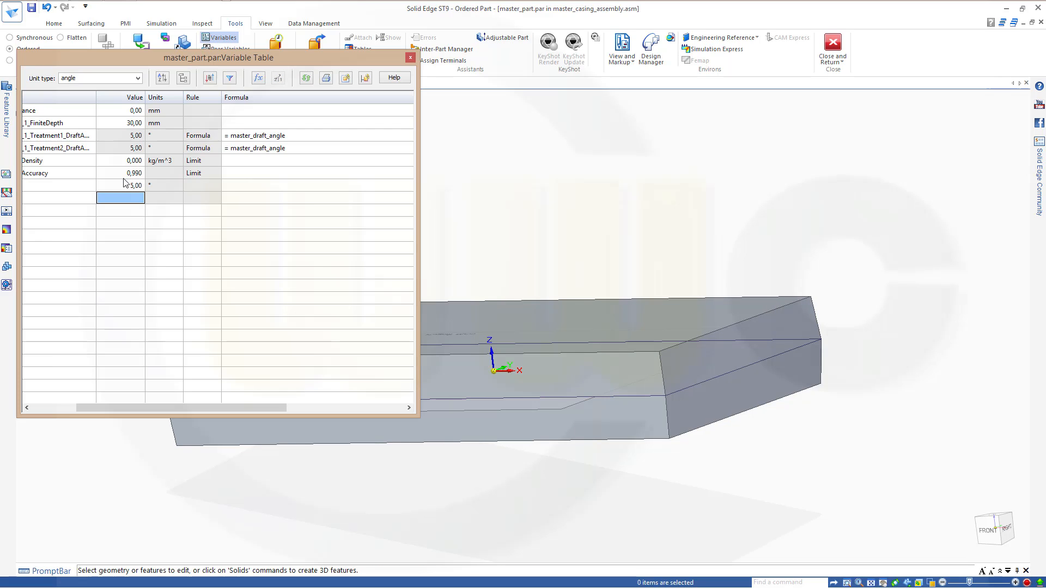
click(136, 188)
text(10)
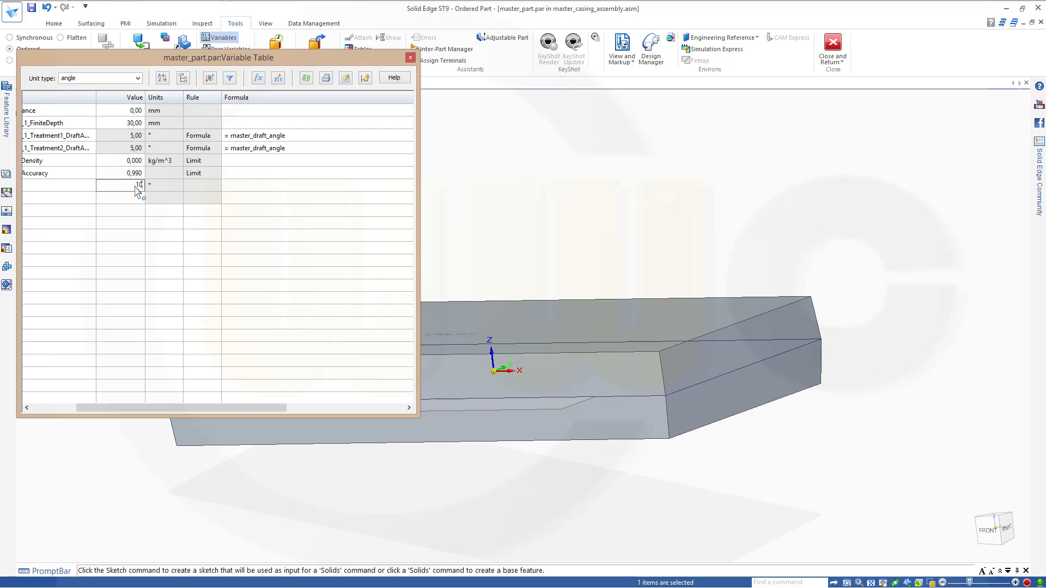
key(Return)
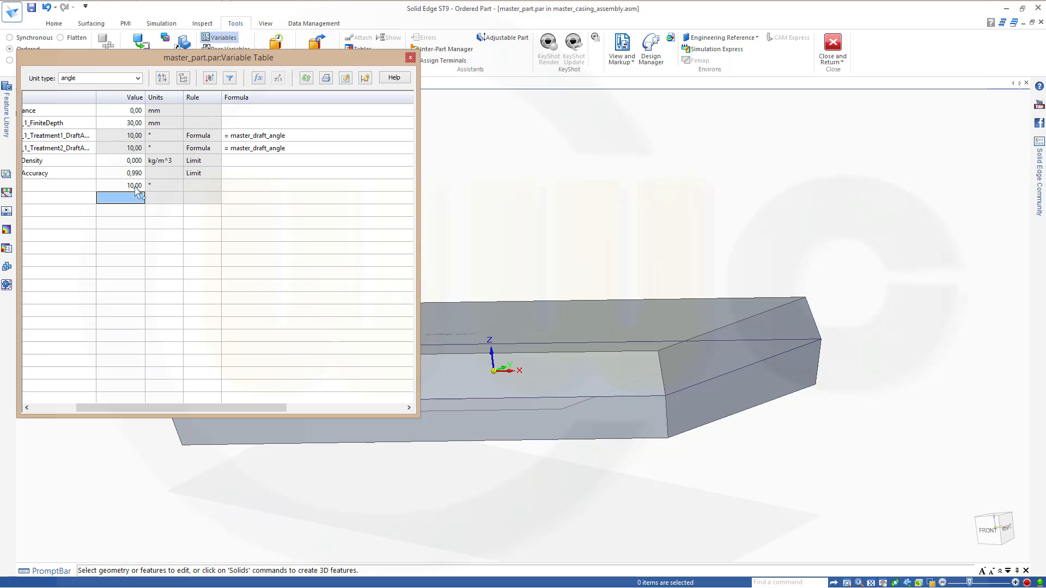
click(136, 187)
text(3)
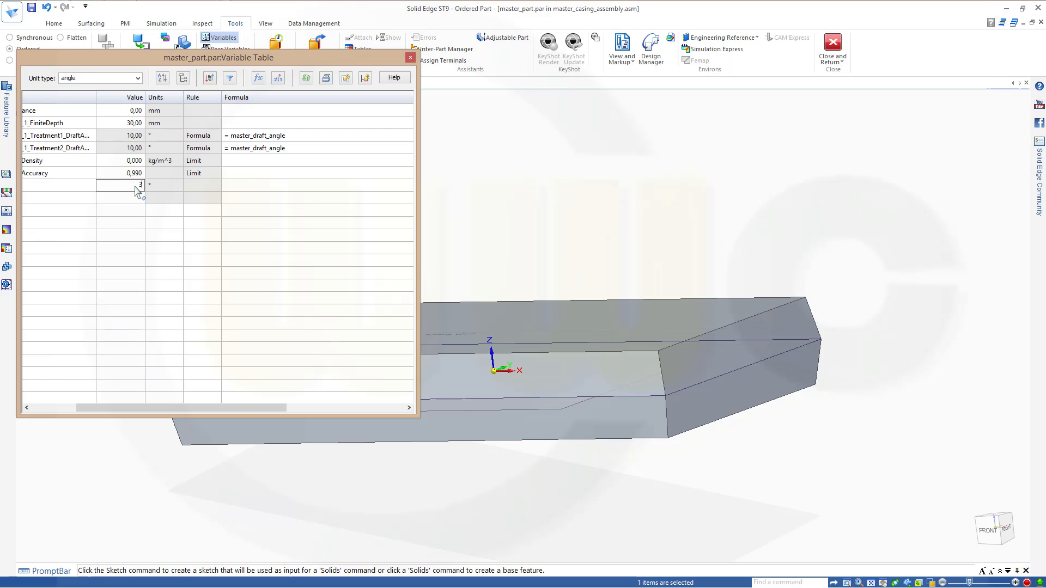
key(Return)
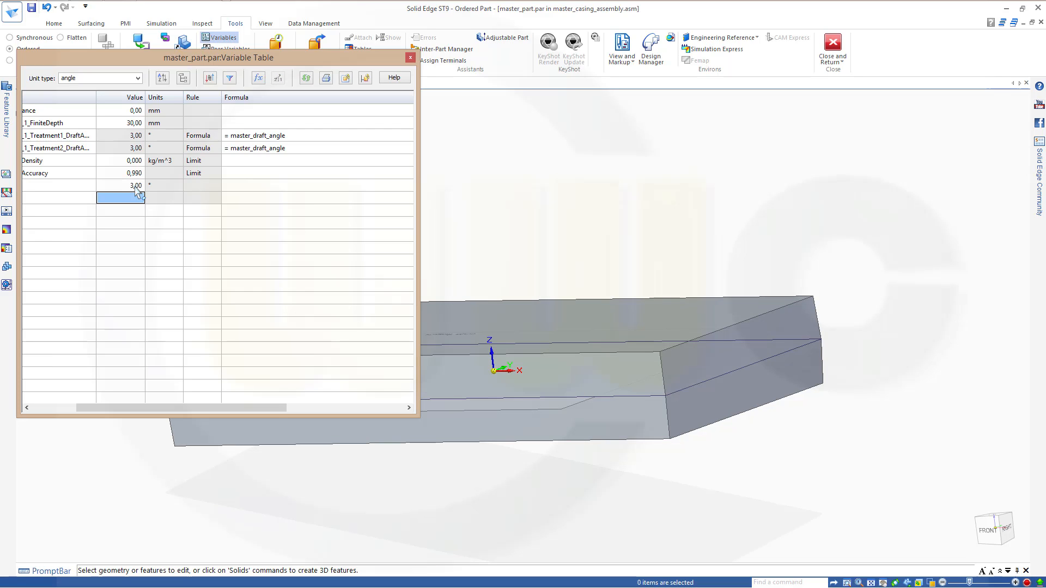
- Close the variable table, start a 10 mm round, and select the upper and lower vertical edges at three corners of the master body
click(410, 57)
mouse_move(369, 251)
middle_down()
mouse_move(374, 233)
mouse_move(367, 262)
middle_up()
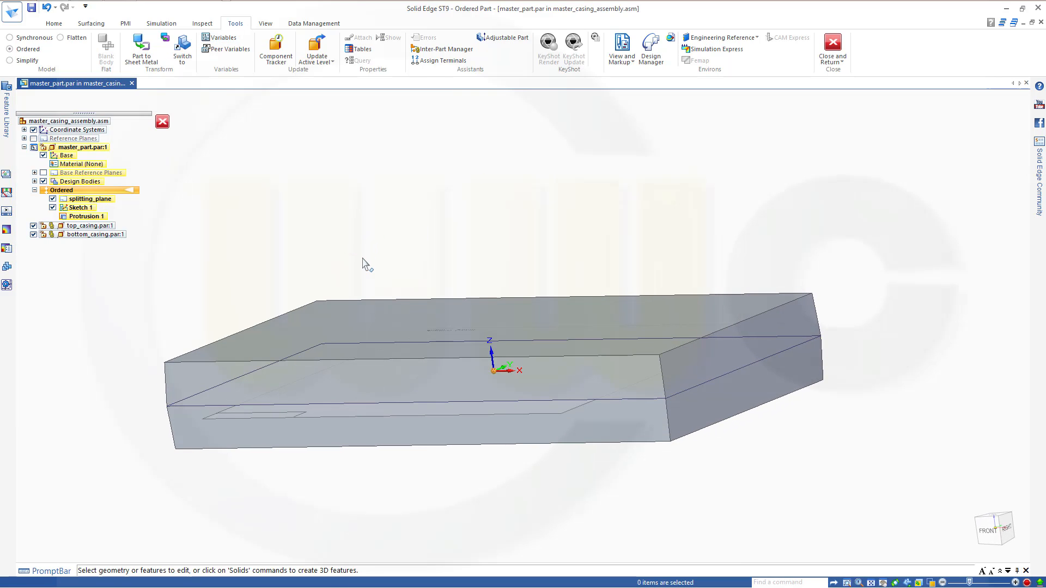
click(54, 24)
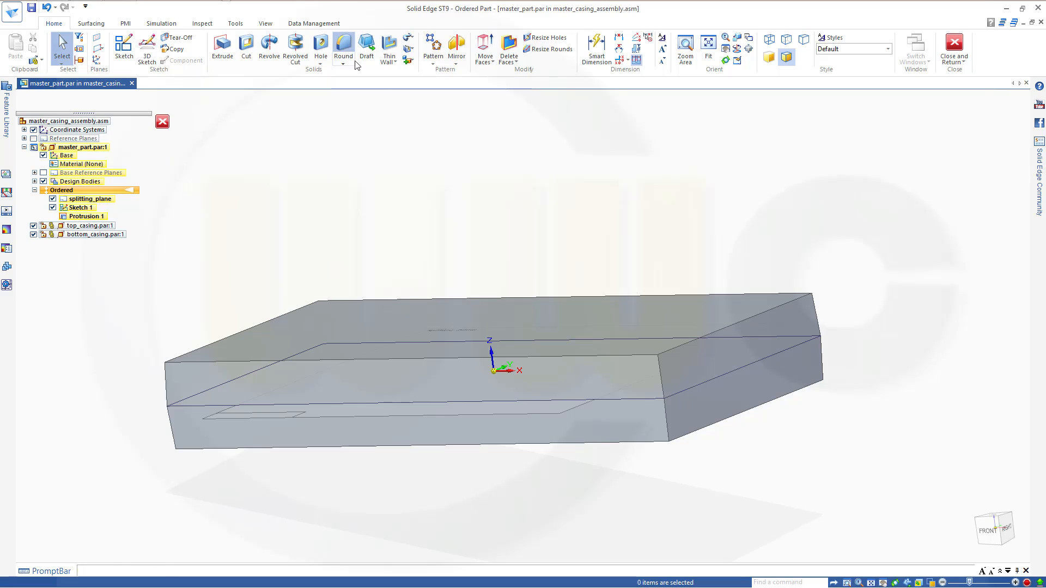
click(344, 50)
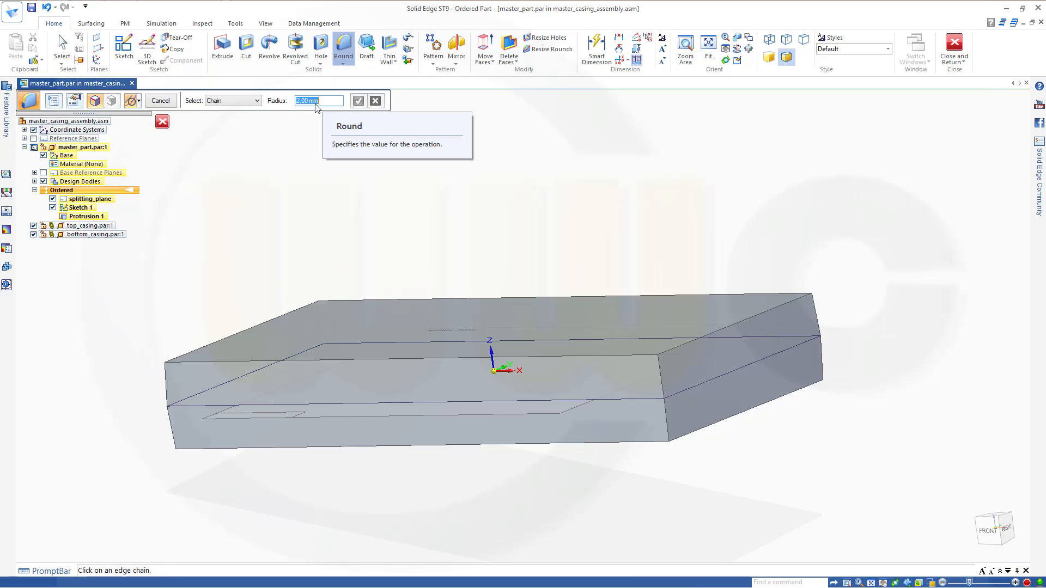
text(10)
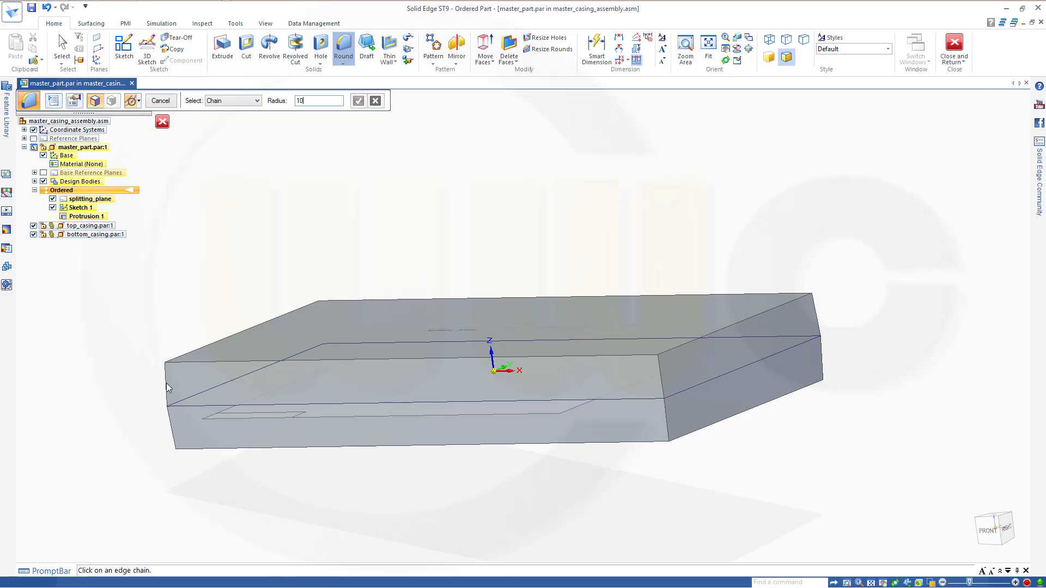
key(Return)
click(167, 385)
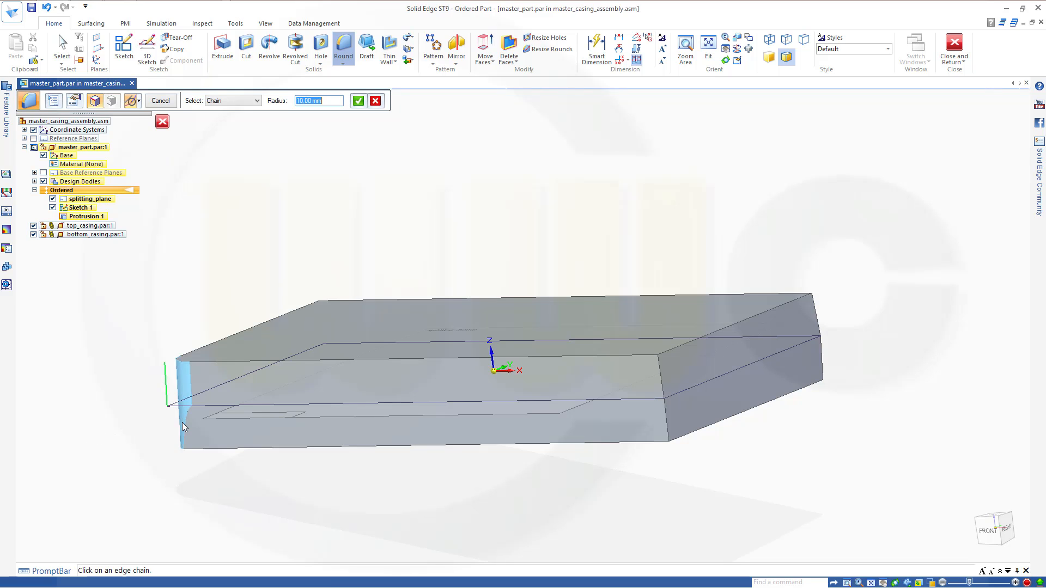
middle_drag(169, 433, 208, 420)
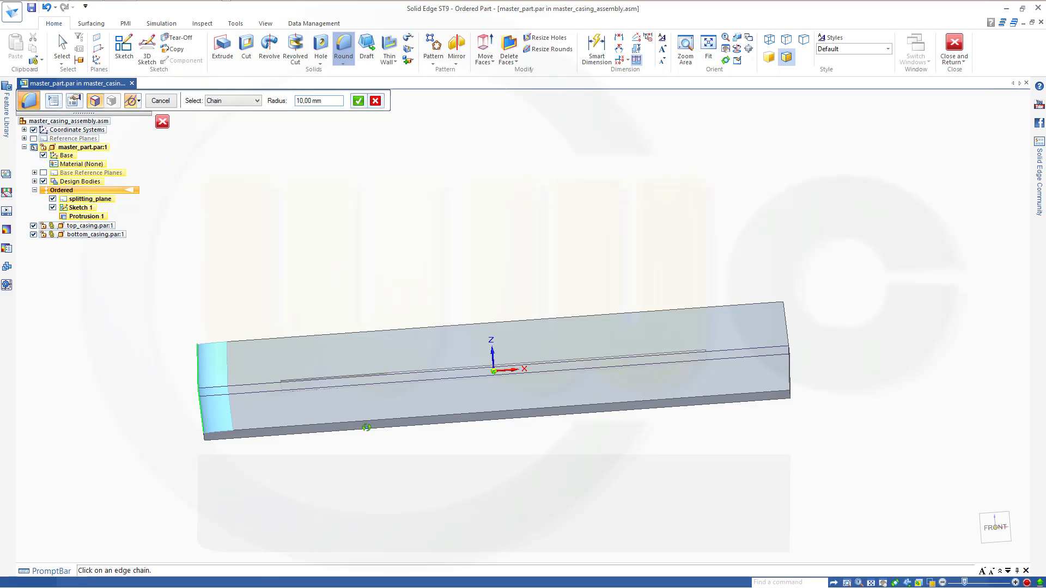
middle_drag(367, 427, 586, 407)
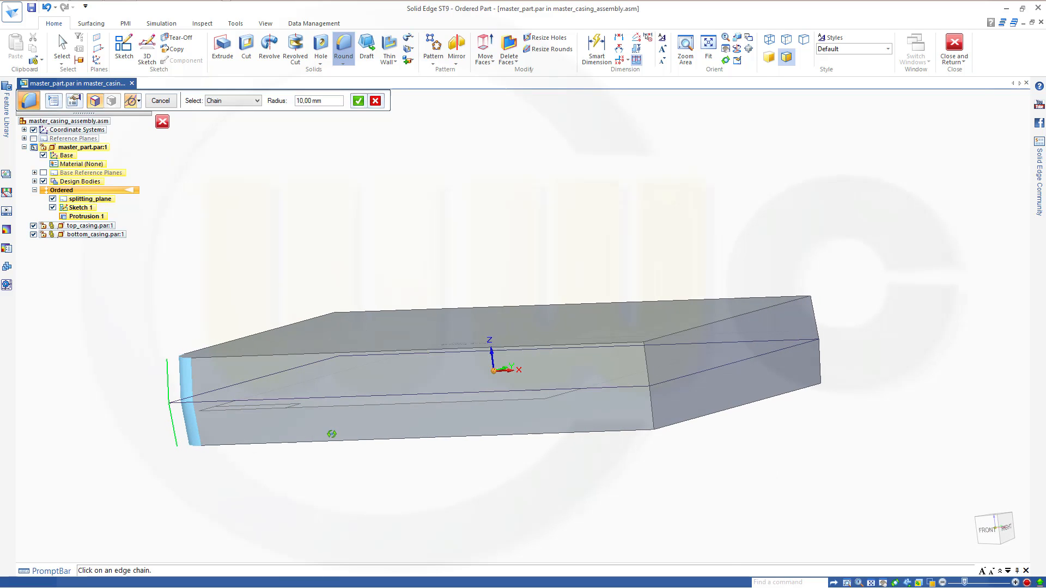
click(642, 368)
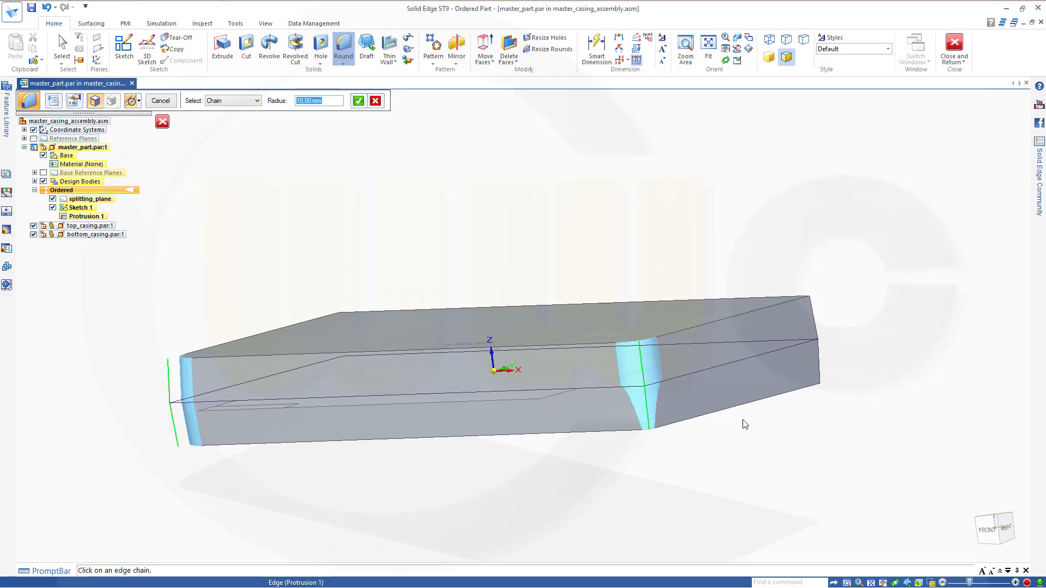
click(818, 371)
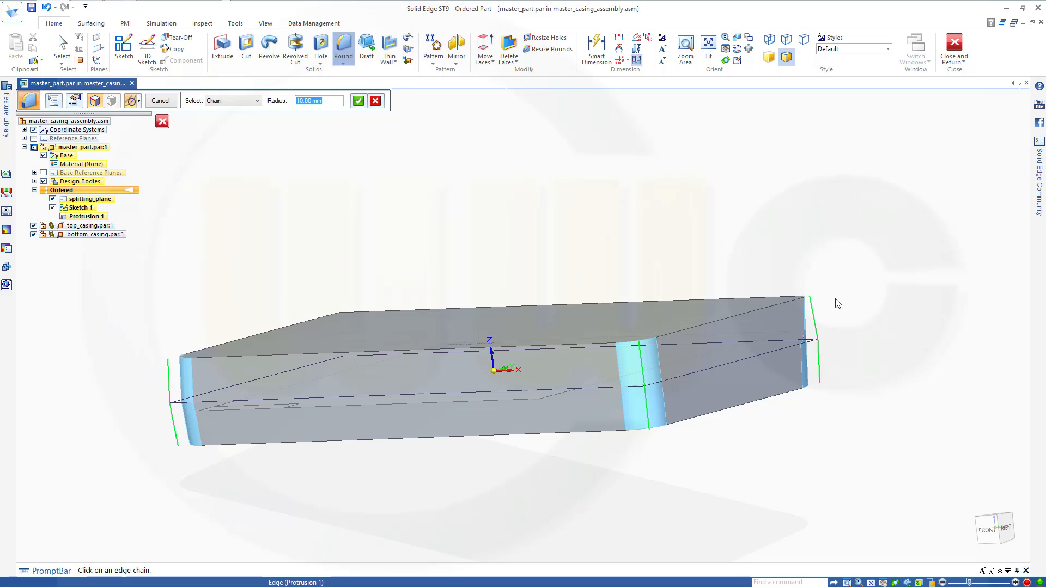
- Add the fourth corner's upper and lower vertical edges to the 10 mm round and finish the feature
middle_drag(836, 299, 678, 349)
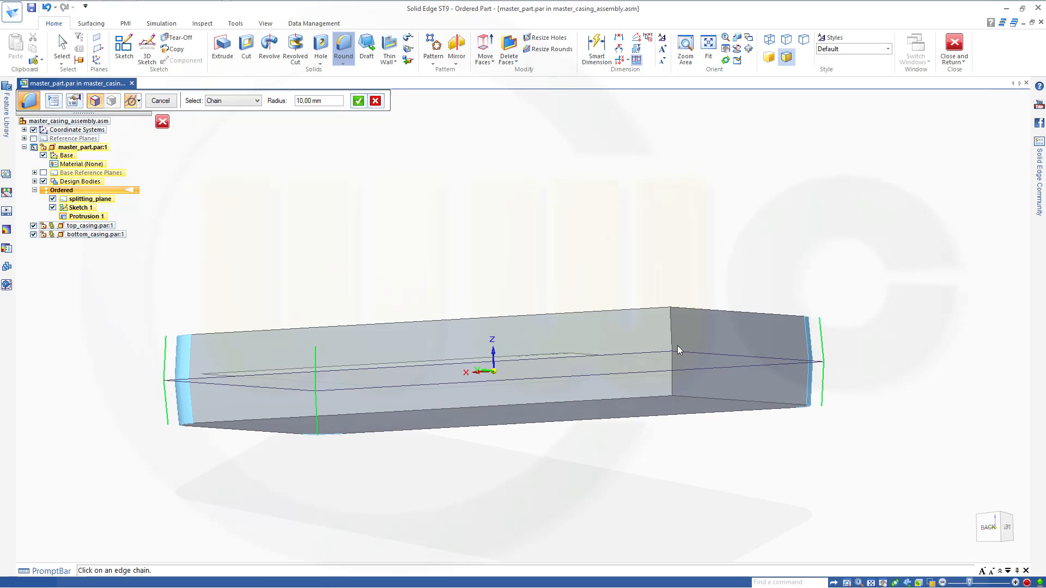
click(671, 388)
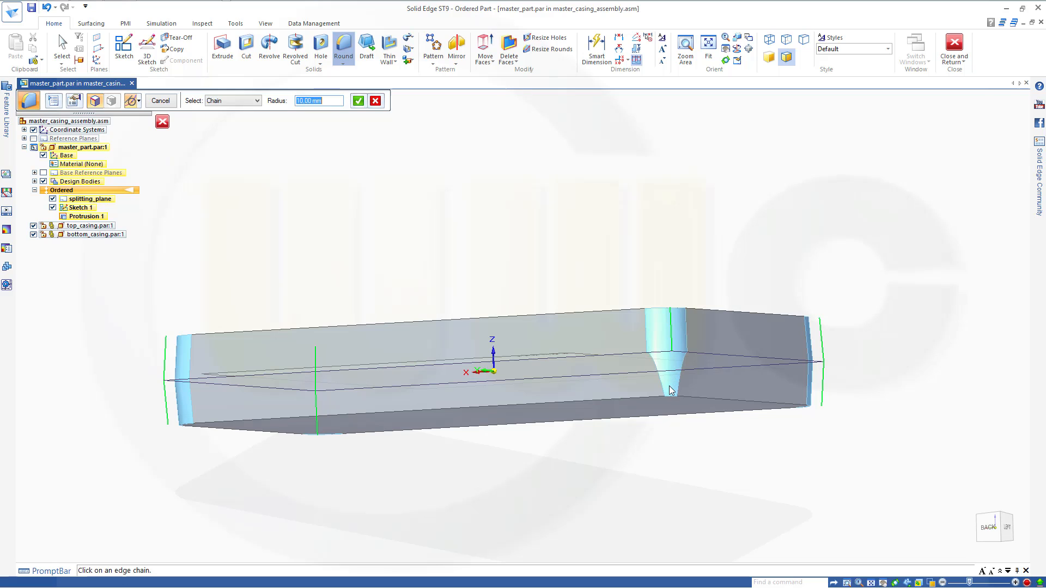
middle_drag(653, 386, 738, 411)
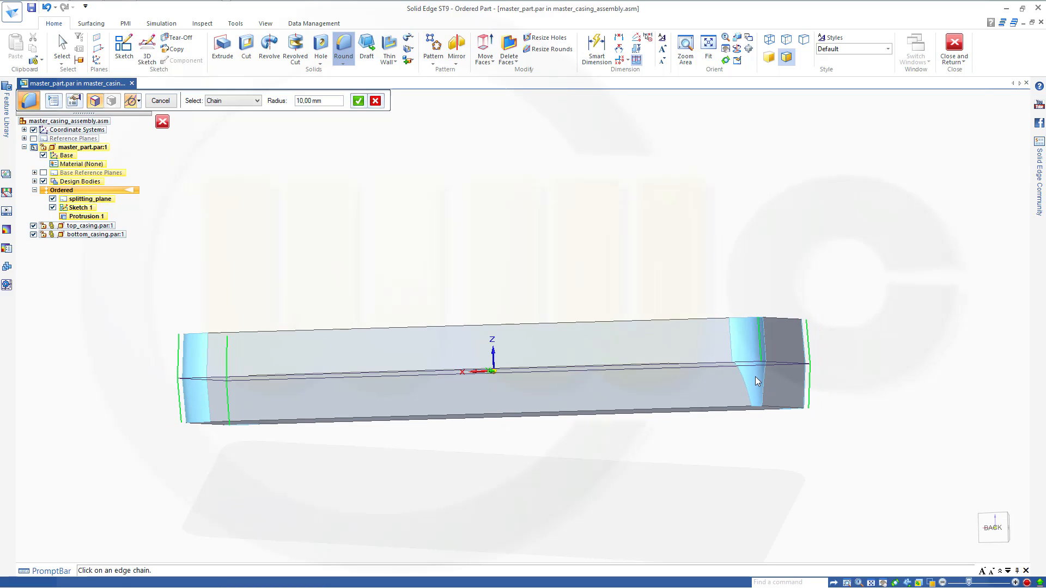
middle_drag(757, 392, 428, 413)
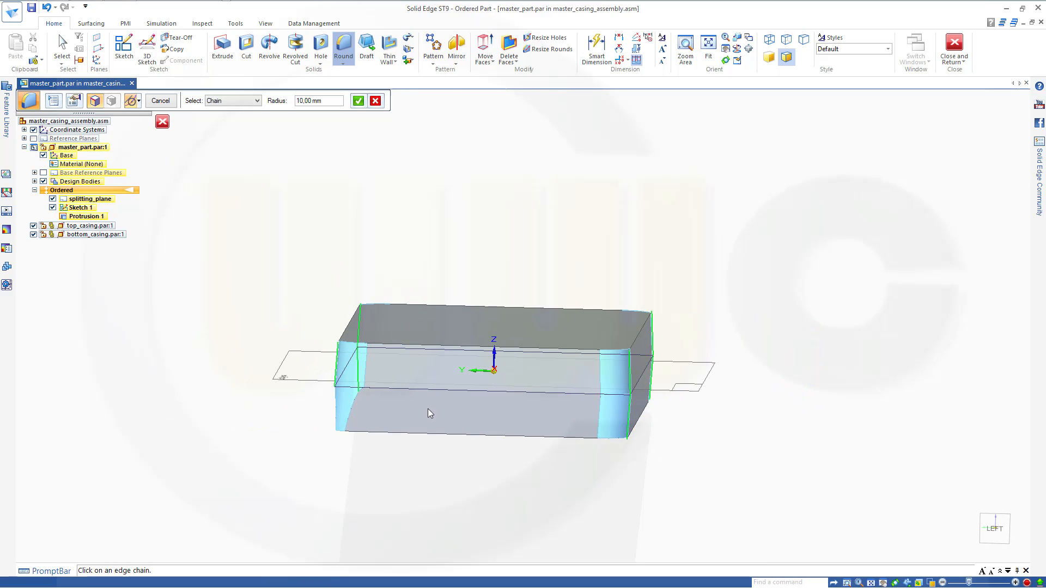
click(338, 413)
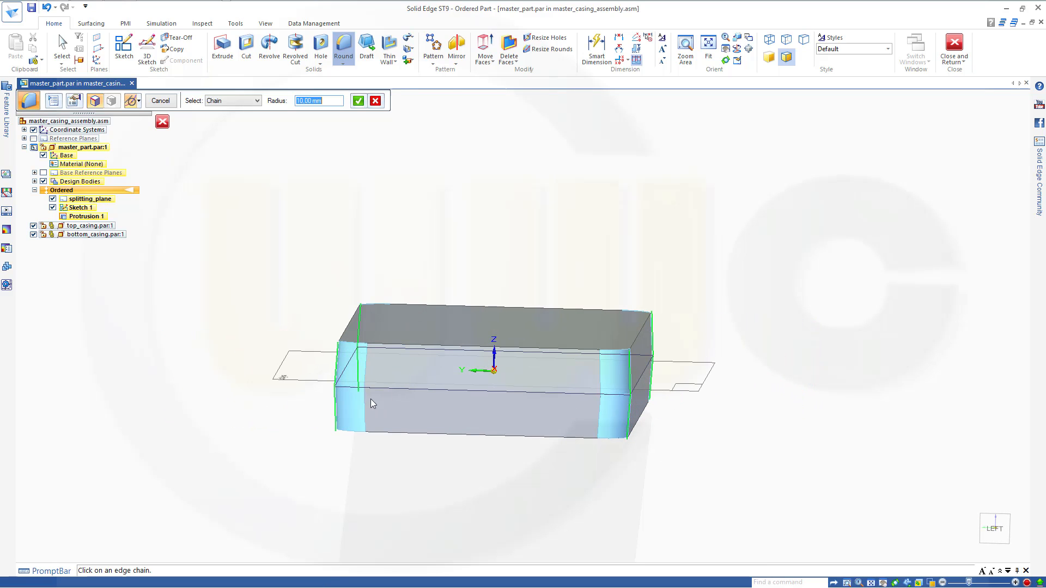
click(358, 101)
click(162, 100)
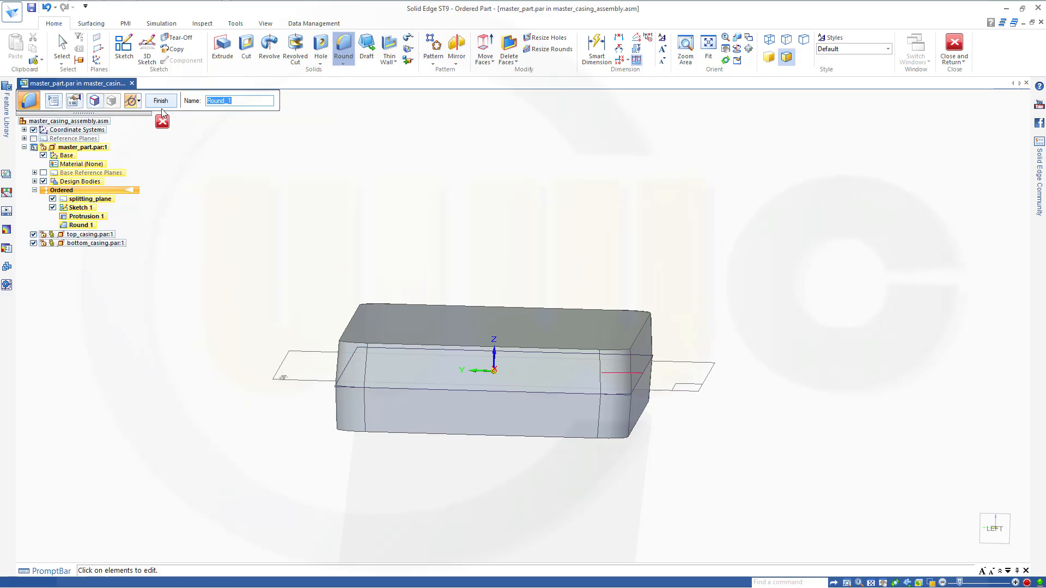
click(160, 101)
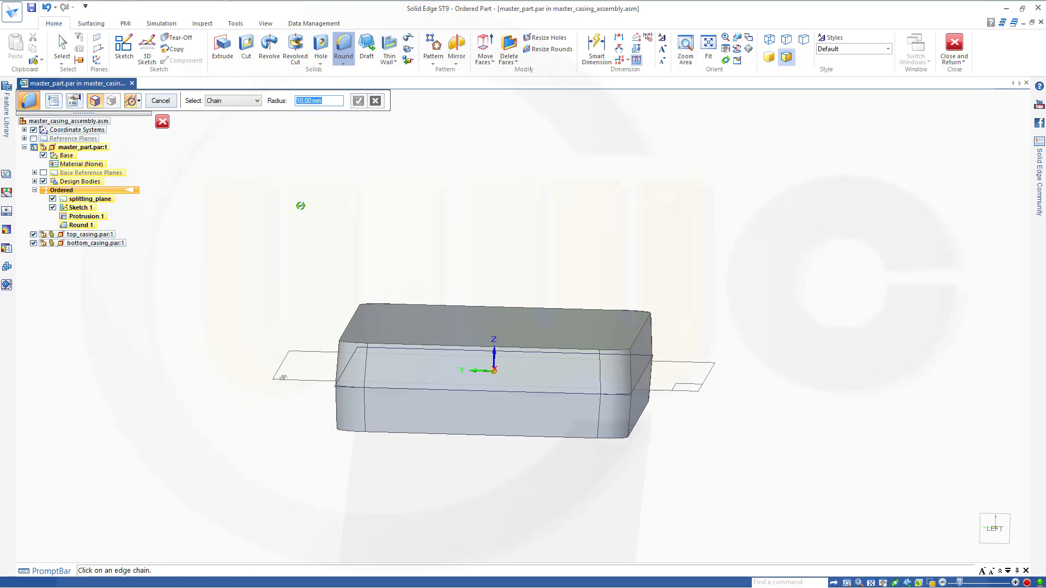
- Round the complete top and bottom edge chains of the master body with a 10 mm radius and leave the Round command
middle_drag(300, 205, 396, 253)
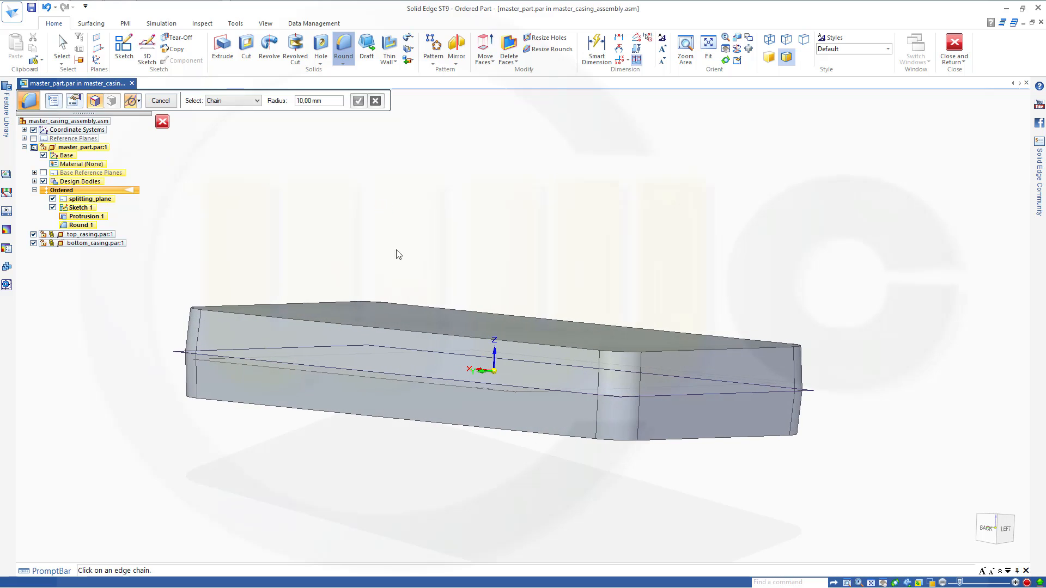
click(418, 333)
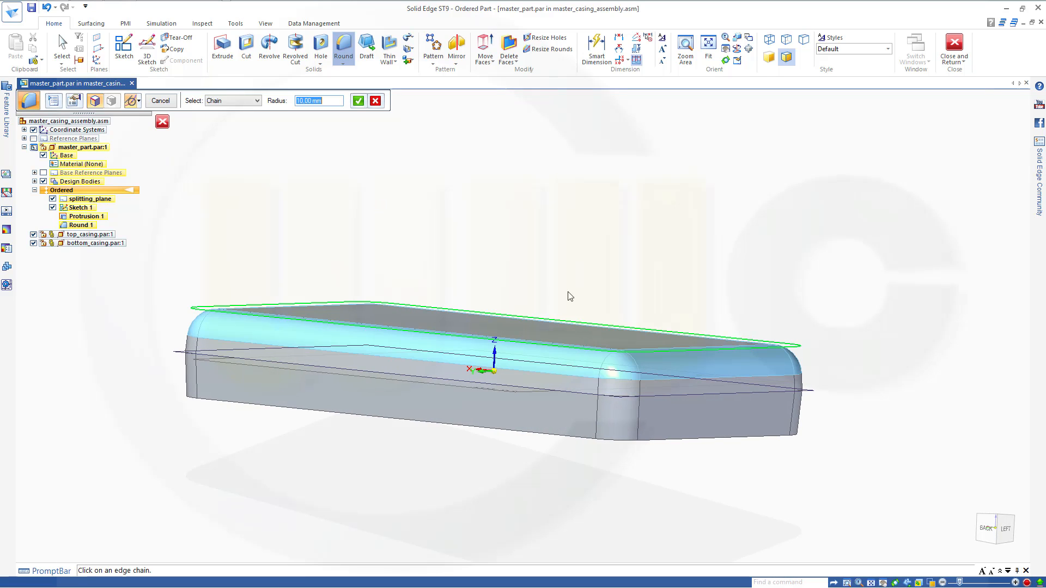
click(398, 423)
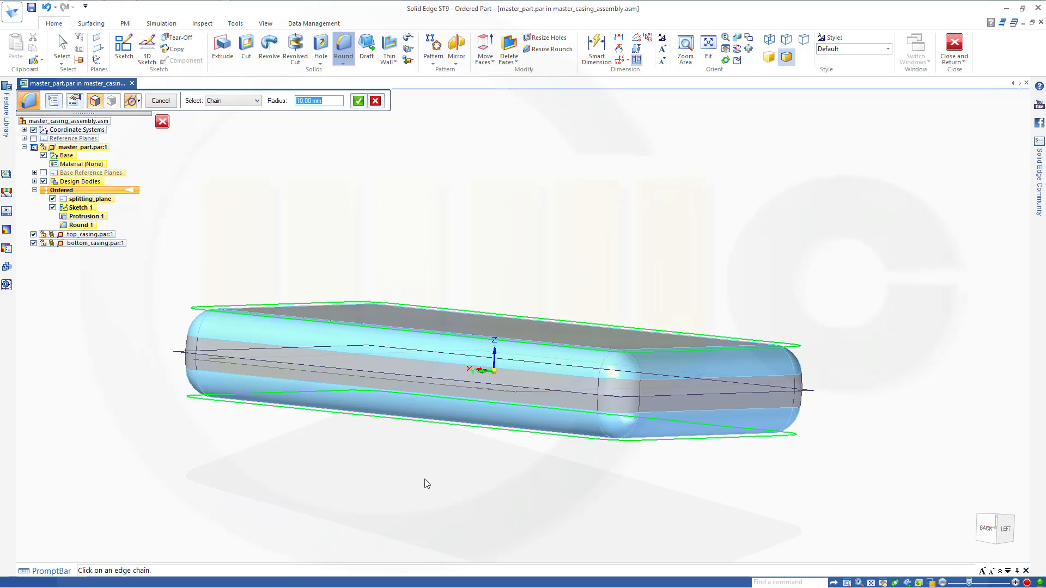
click(358, 101)
click(162, 102)
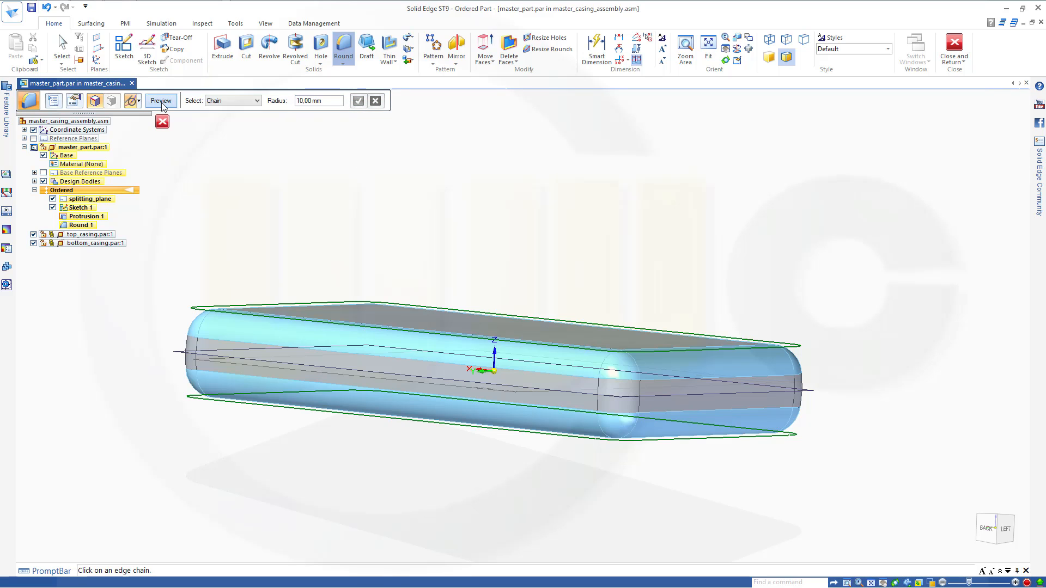
click(161, 102)
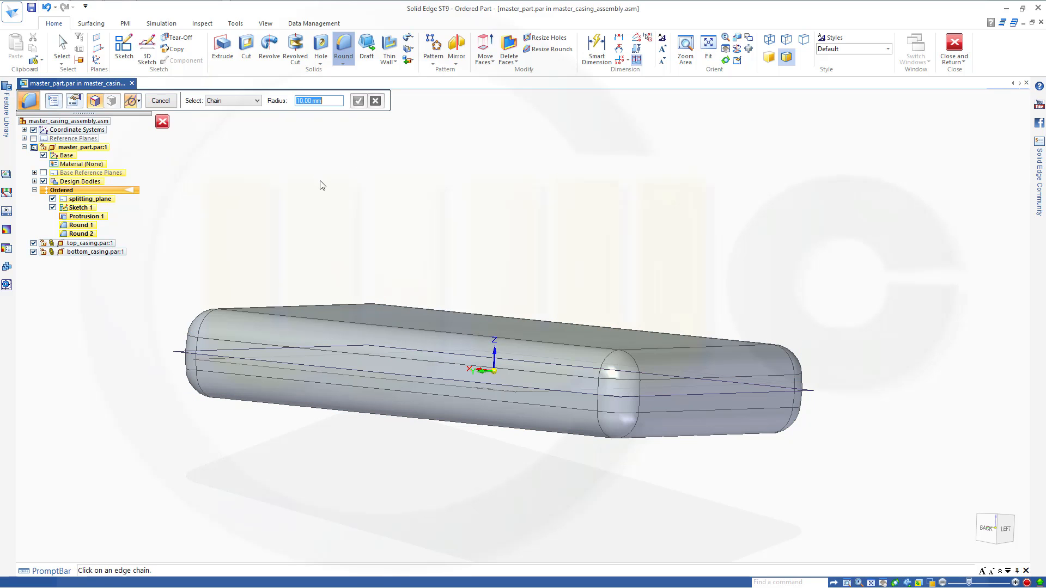
click(160, 100)
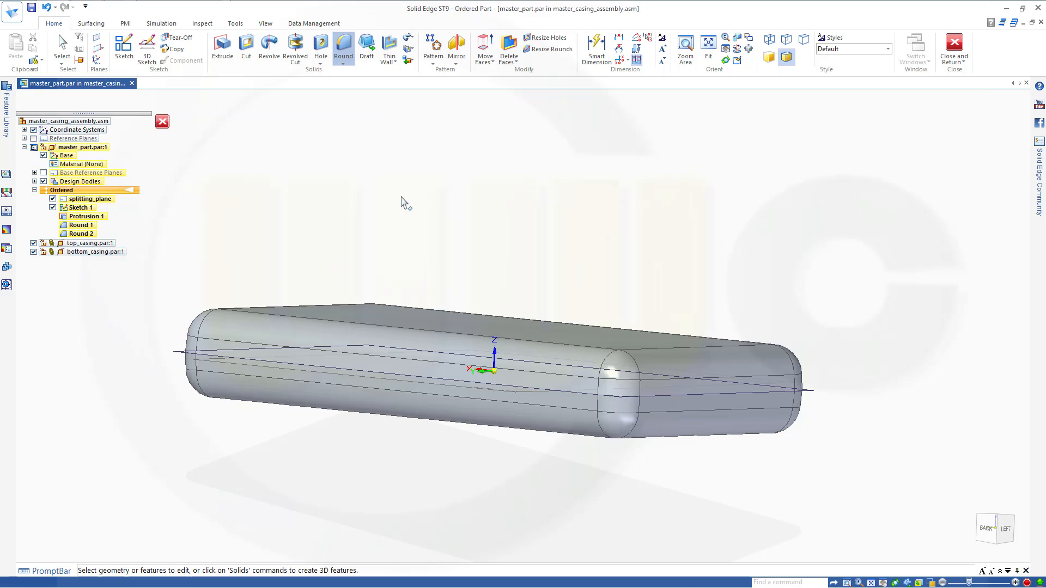
middle_drag(420, 262, 515, 312)
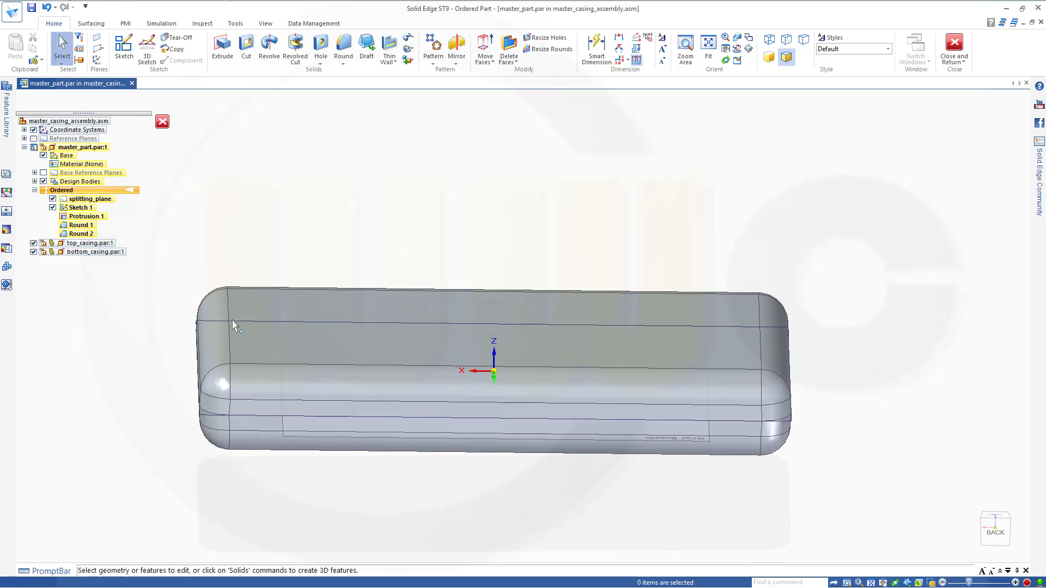
scroll(158, 349, down, 2)
scroll(231, 336, up, 2)
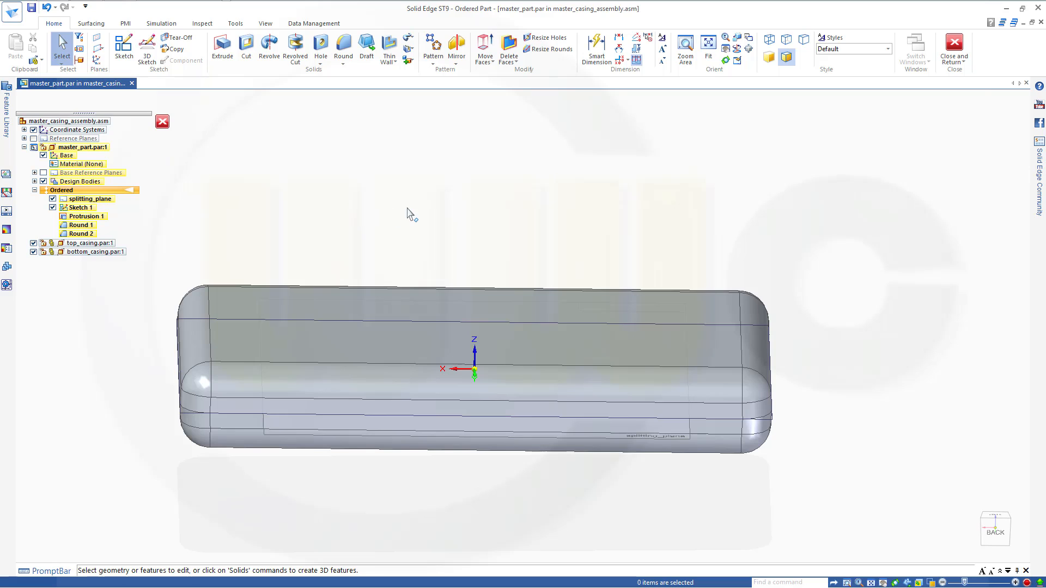
right_click(395, 228)
click(355, 252)
right_click(360, 248)
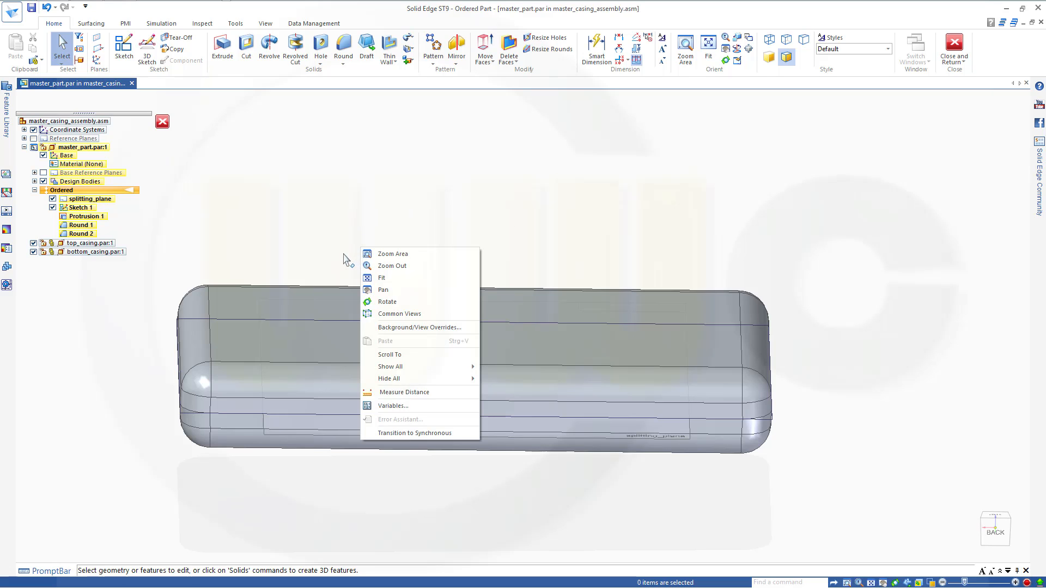
shift+middle_drag(344, 254, 500, 230)
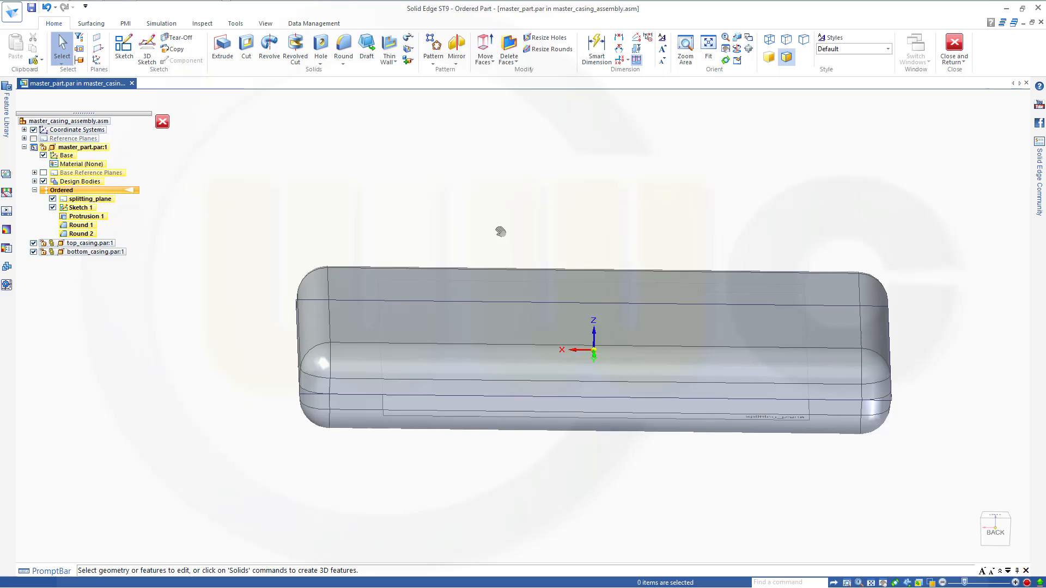
- Start a new sketch in master_part on the splitting_plane reference plane
click(124, 48)
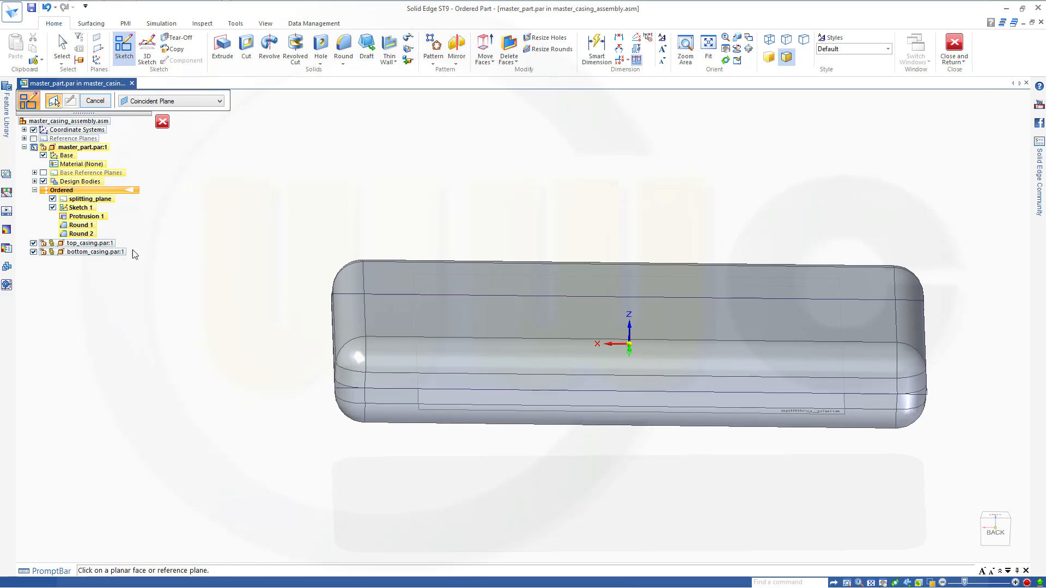
mouse_move(345, 223)
middle_down()
mouse_move(350, 202)
mouse_move(339, 215)
middle_up()
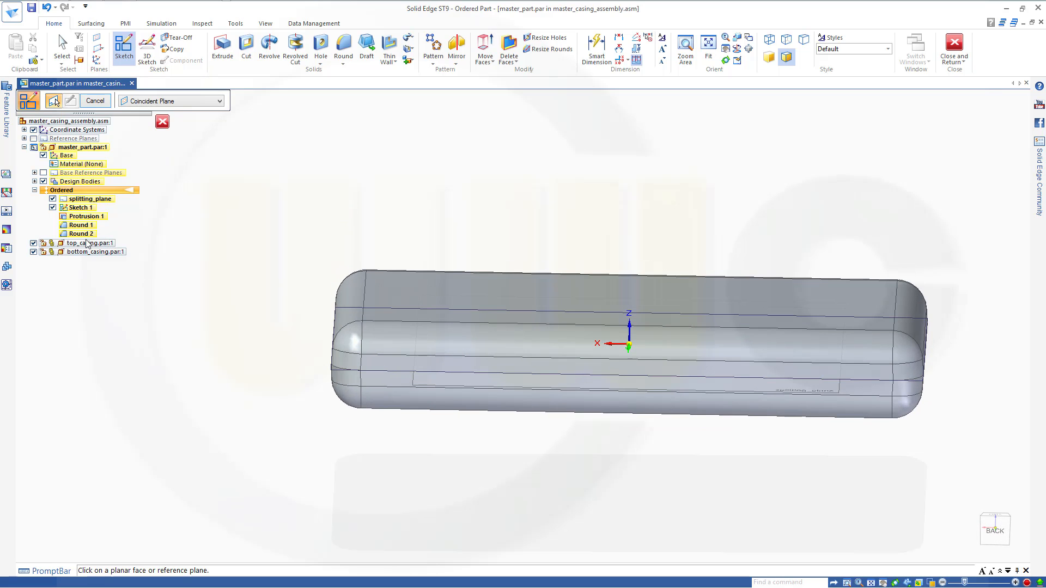
click(87, 200)
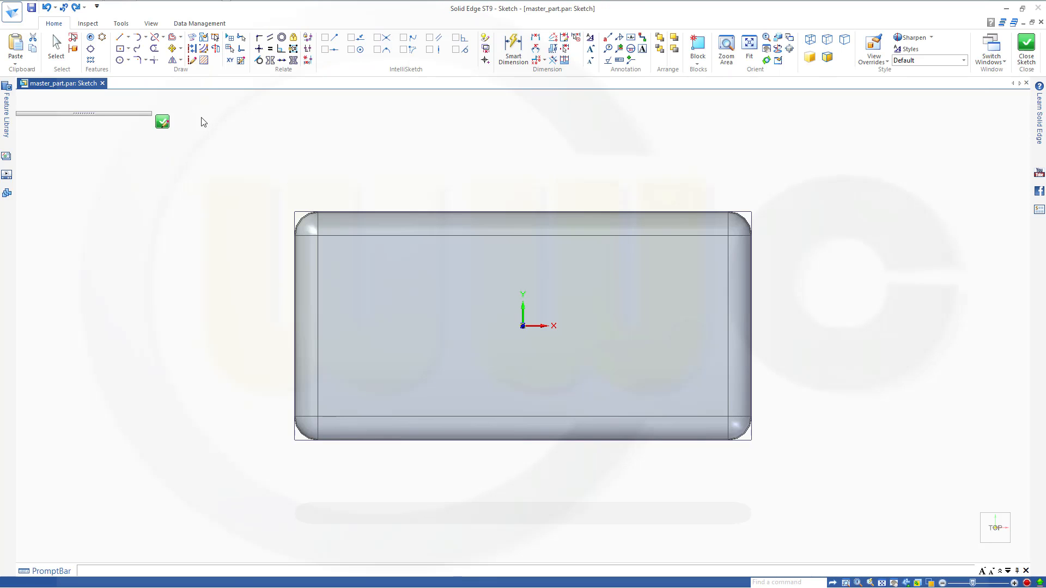
- Project the rounded body's outline at the splitting plane into the sketch without offset, using the Tangent Wireframe selection
click(191, 39)
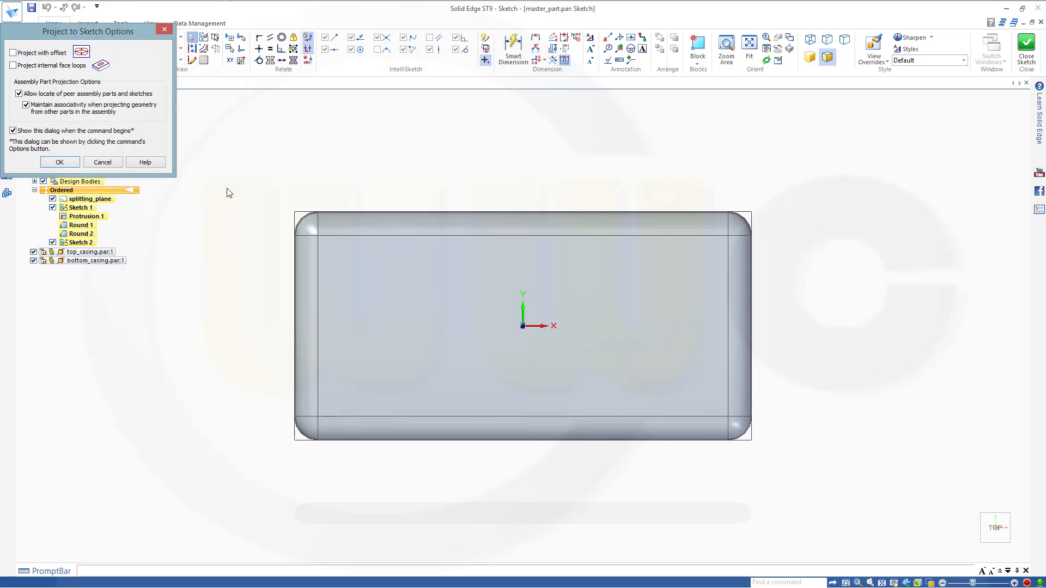
click(60, 163)
mouse_move(206, 191)
middle_down()
mouse_move(262, 210)
mouse_move(299, 249)
mouse_move(390, 265)
middle_up()
scroll(381, 259, up, 5)
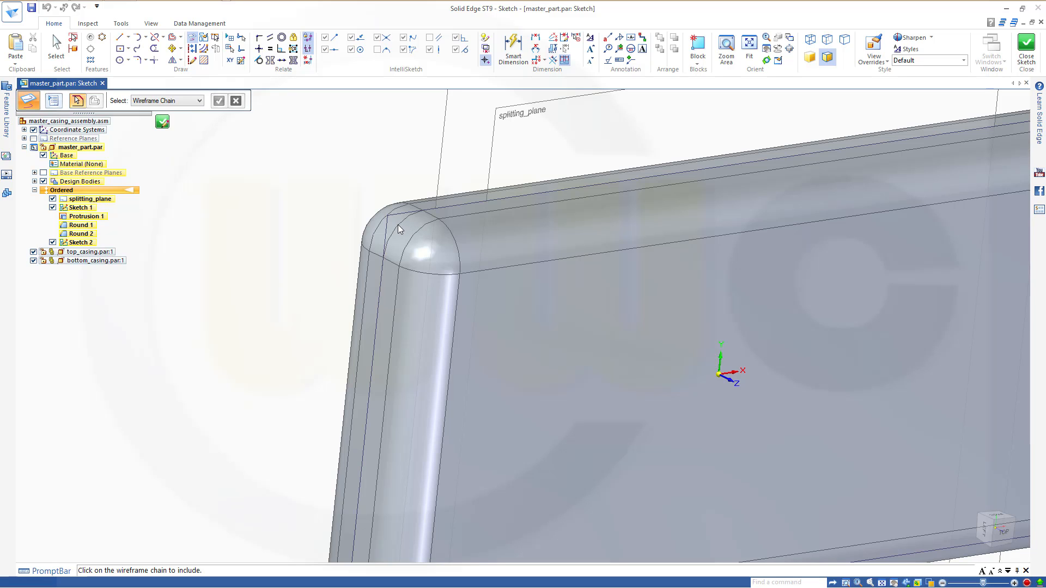
click(199, 101)
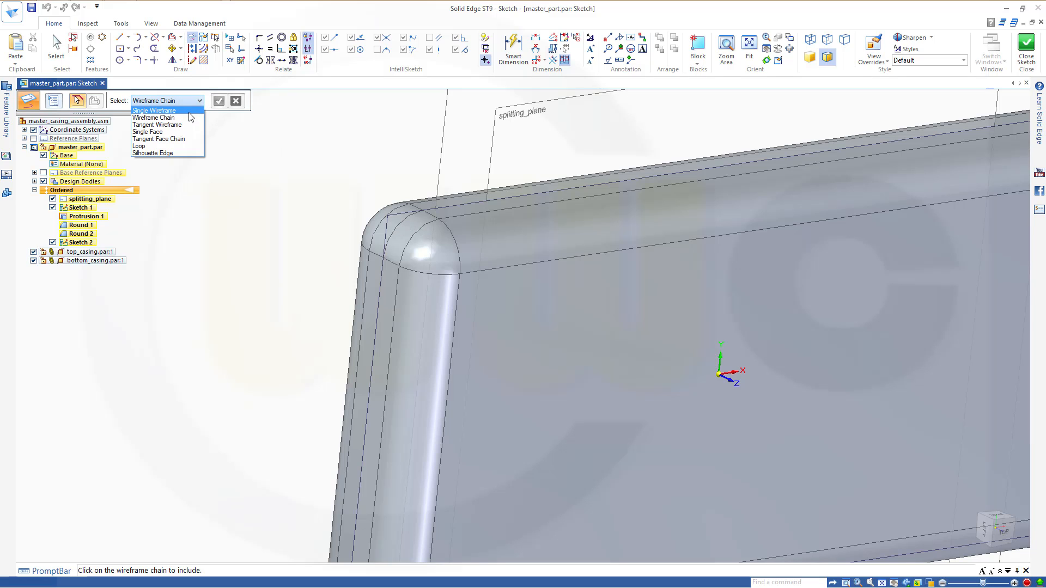
click(188, 125)
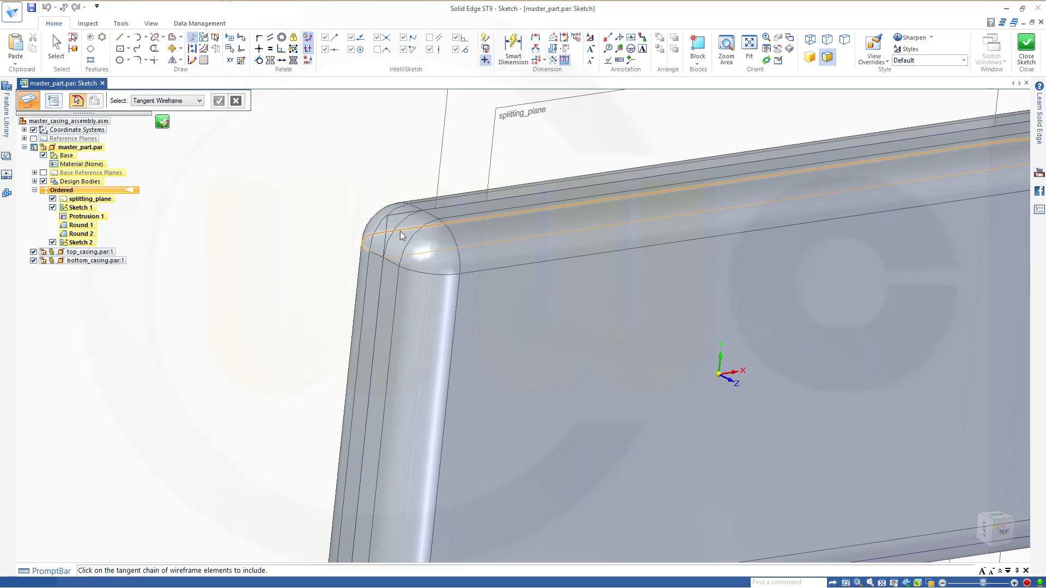
click(396, 228)
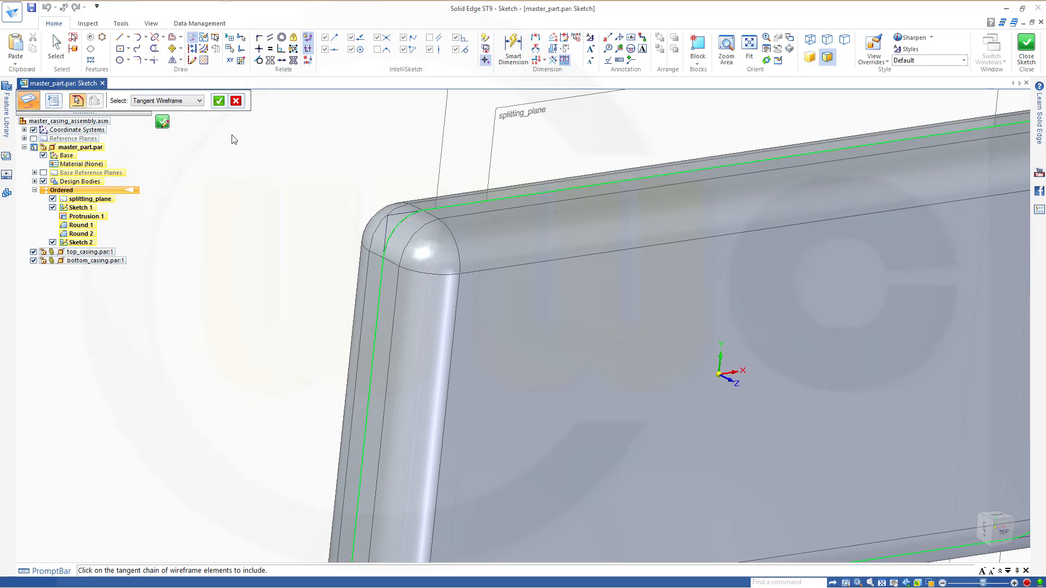
click(219, 100)
middle_drag(335, 192, 371, 218)
scroll(538, 299, down, 5)
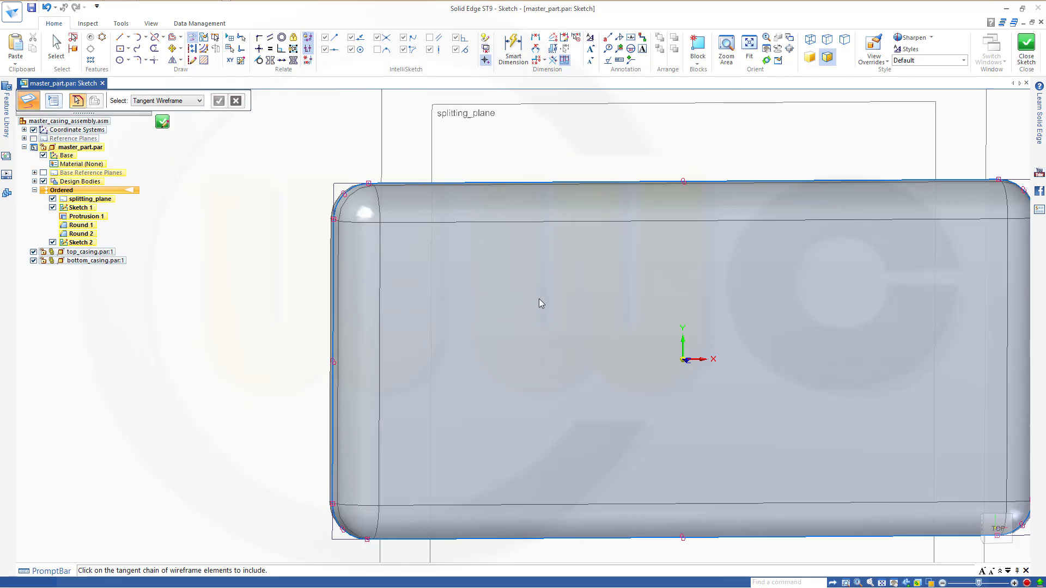
- Close the splitting_plane outline sketch, finish it and leave the Sketch command
scroll(677, 322, up, 1)
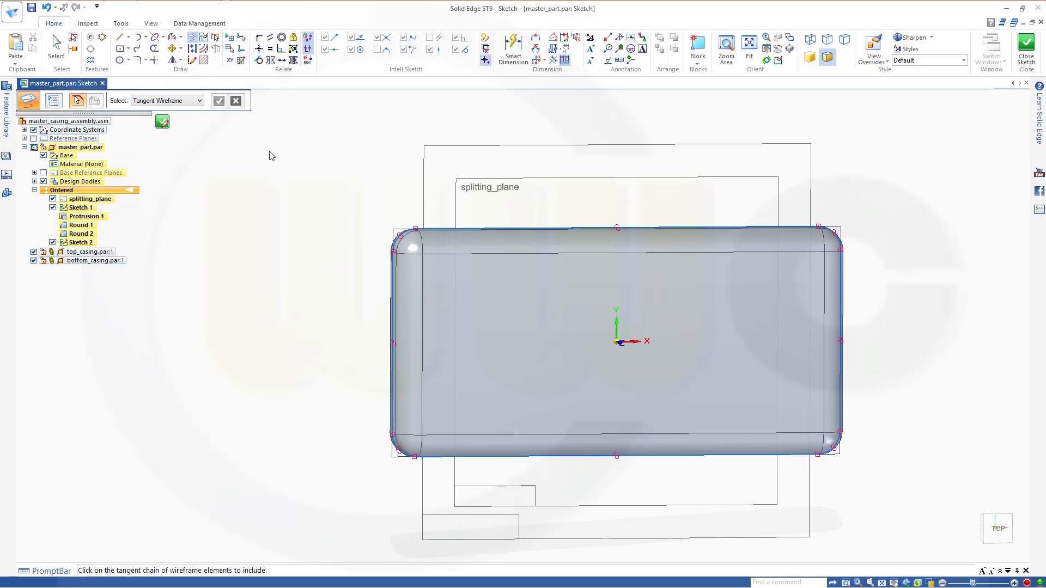
click(1027, 48)
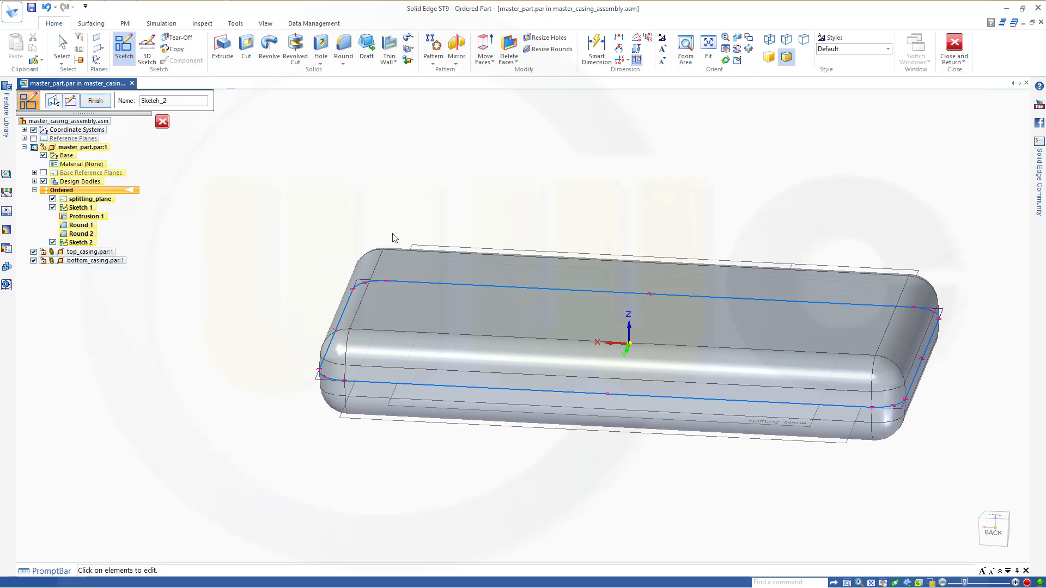
click(96, 101)
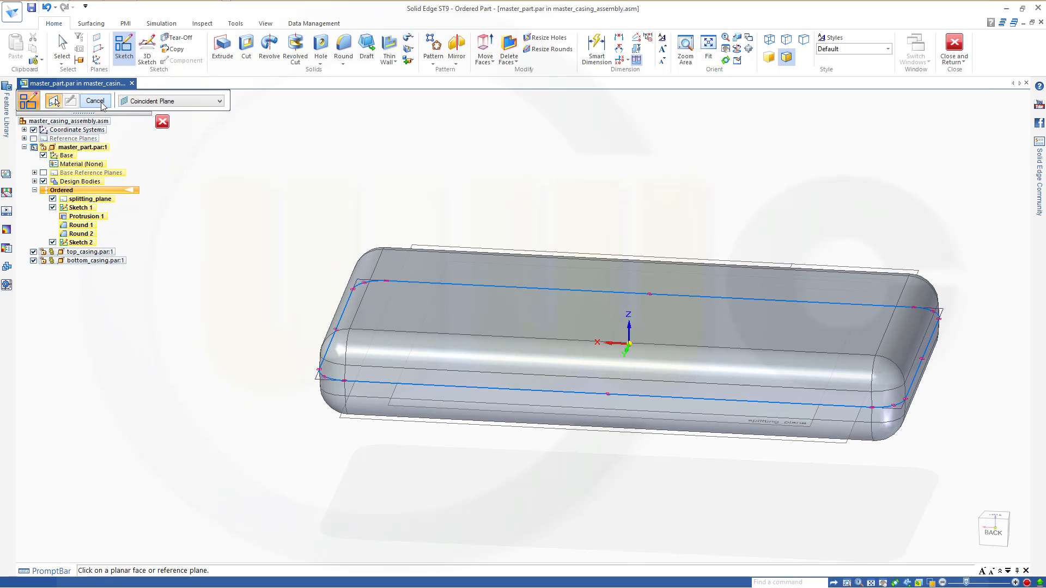
click(96, 101)
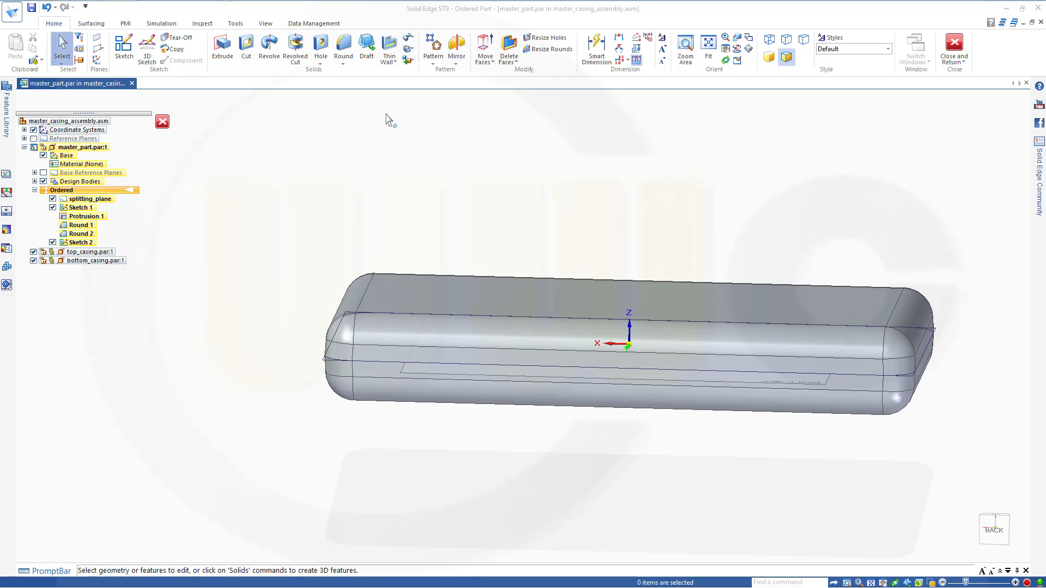
- Hollow the master body with a Thin Wall of 2 mm common thickness and no open faces
click(391, 47)
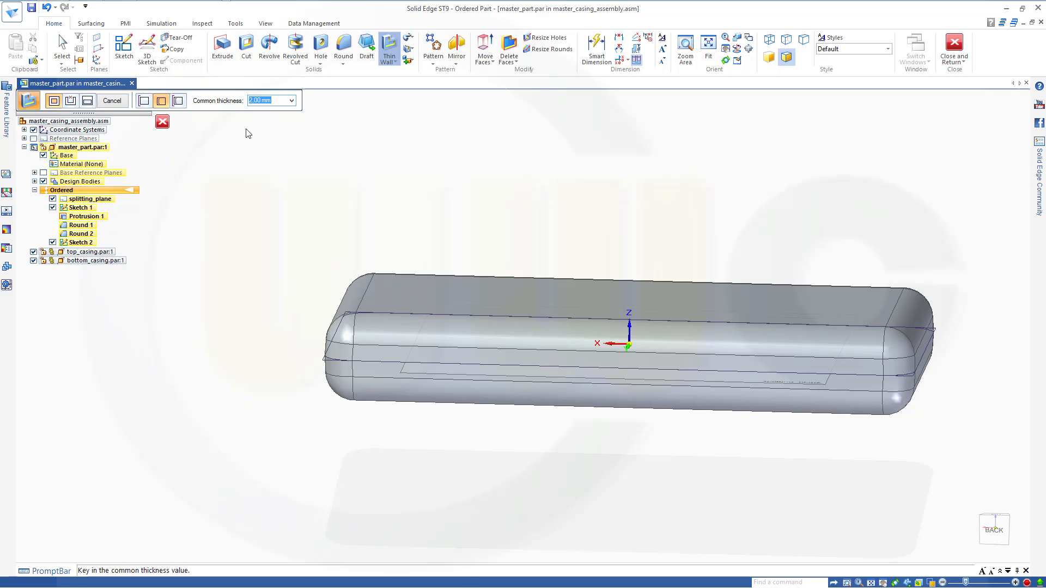
key(Return)
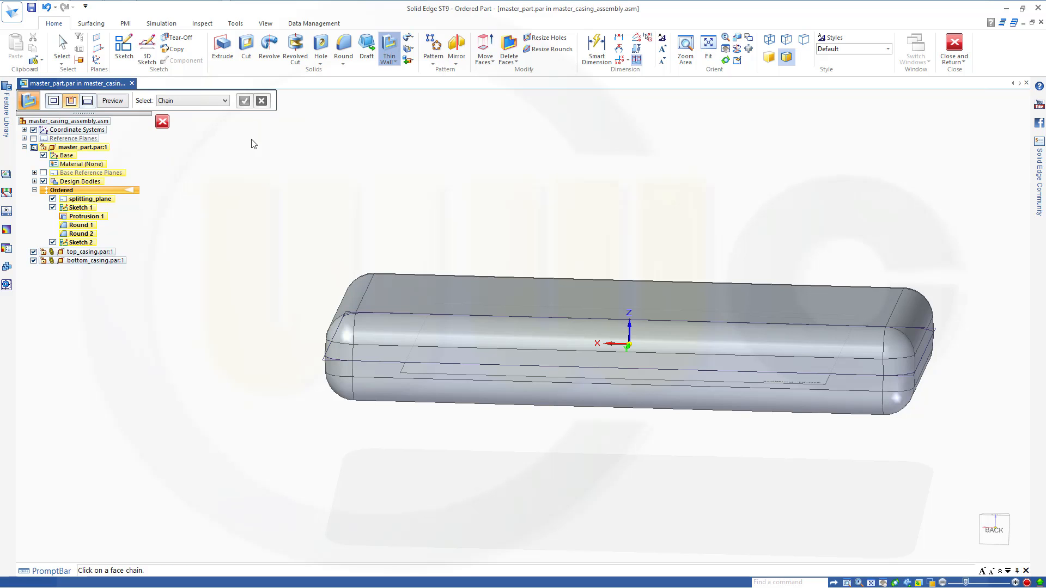
click(112, 100)
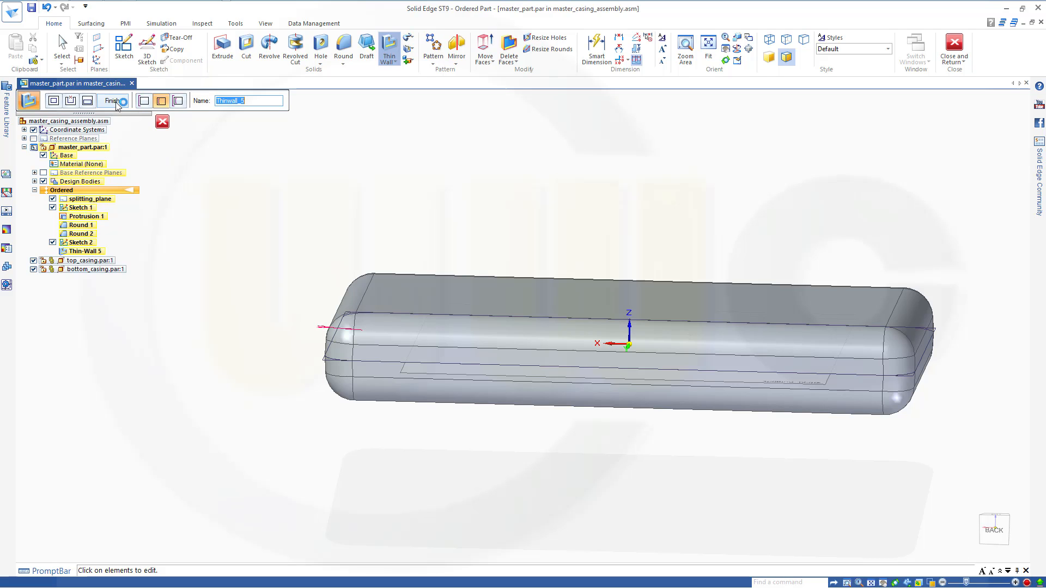
click(114, 102)
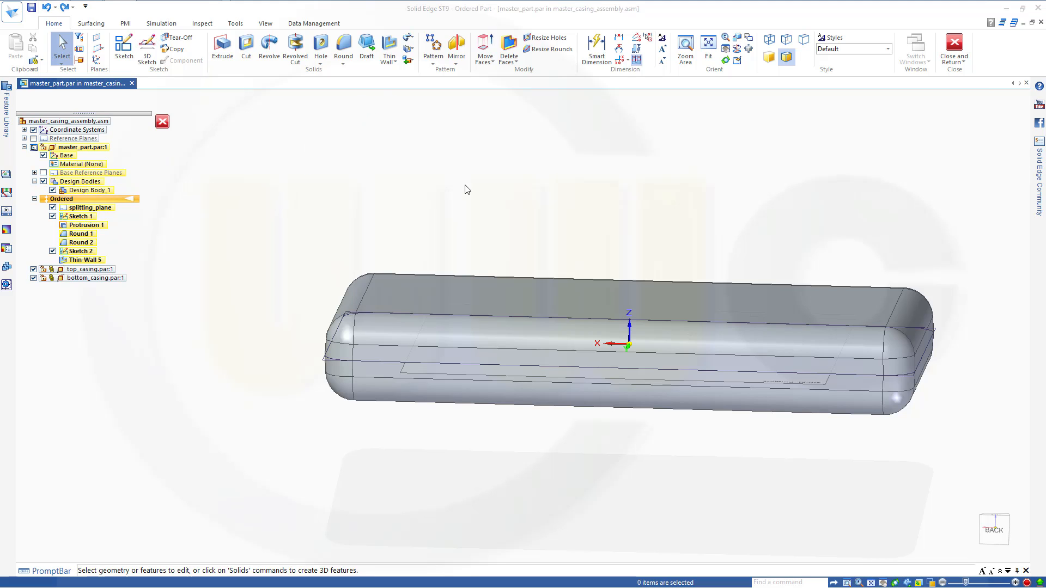
- Split the hollow master body into two bodies with splitting_plane as the tool and leave the Split command
click(412, 63)
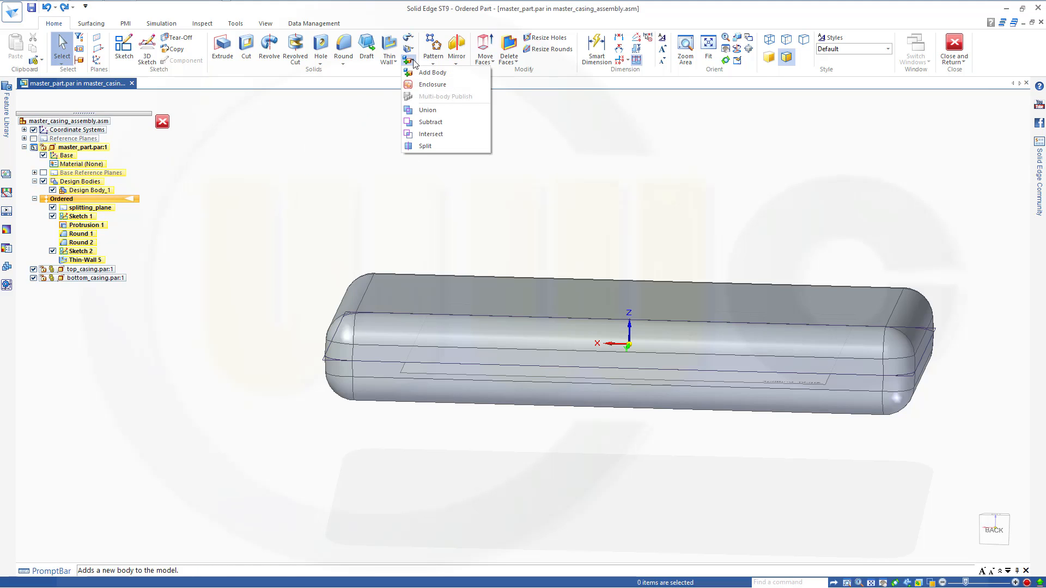
click(422, 150)
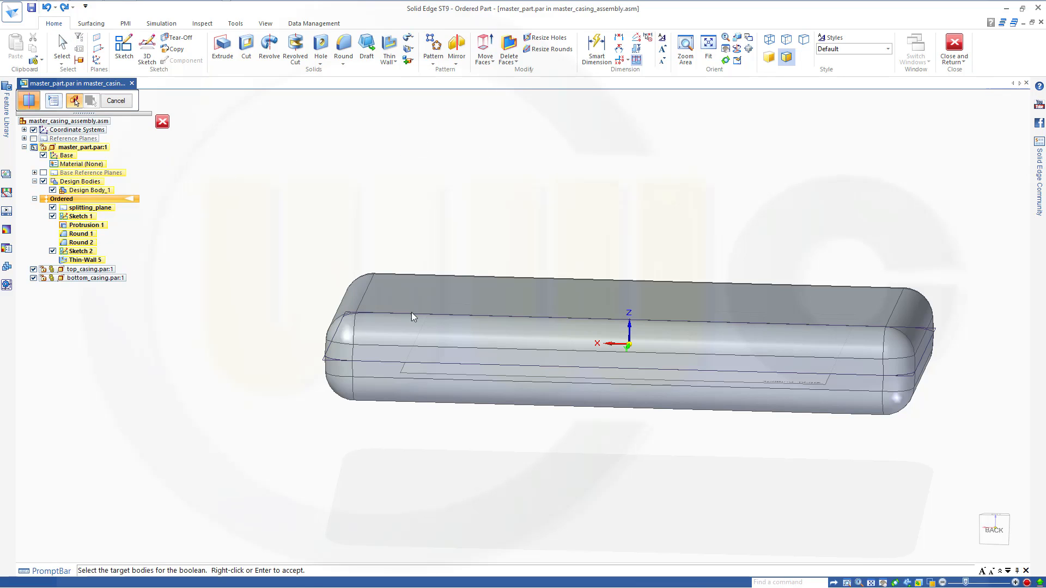
click(434, 311)
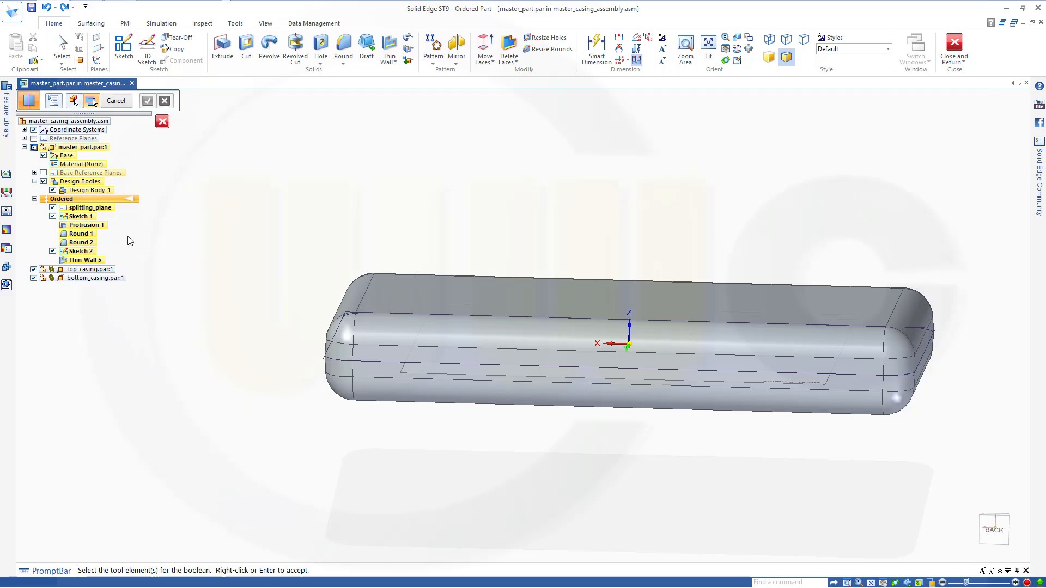
click(93, 208)
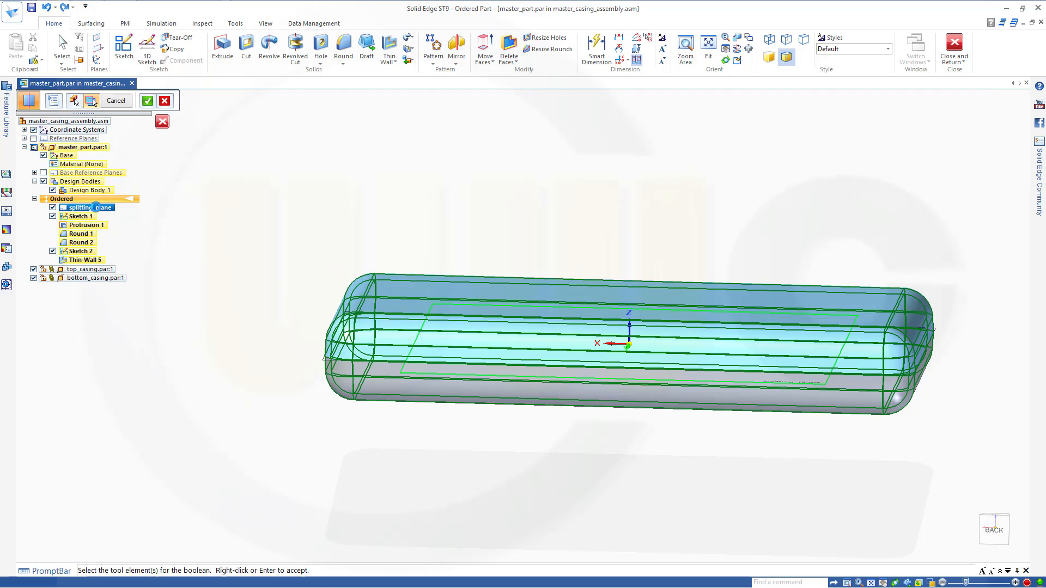
right_click(281, 188)
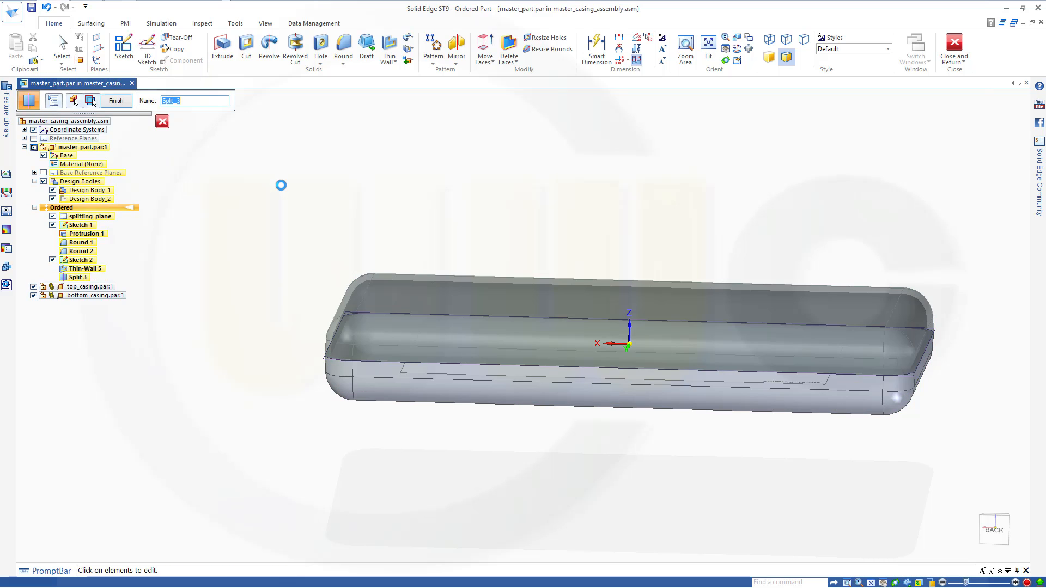
click(116, 101)
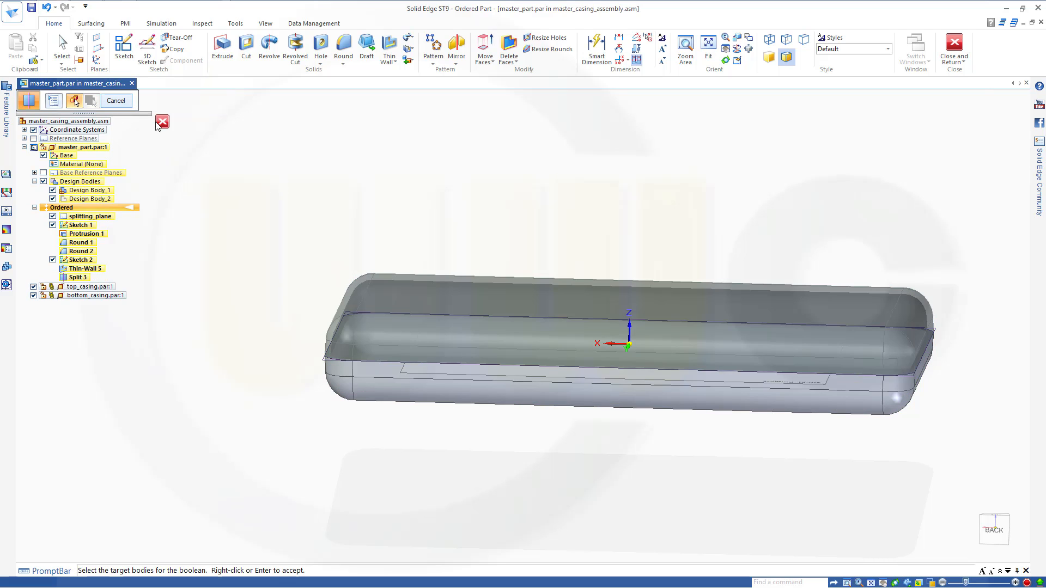
click(120, 104)
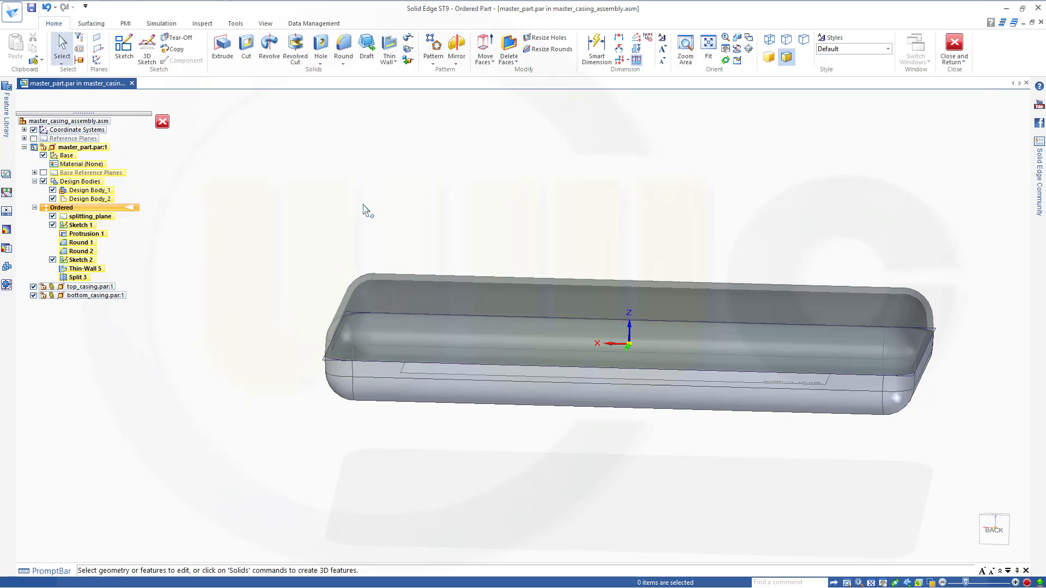
- Examine the two split halves by hiding and reshowing Design Body_1 and Design Body_2 in turn
middle_drag(436, 231, 435, 204)
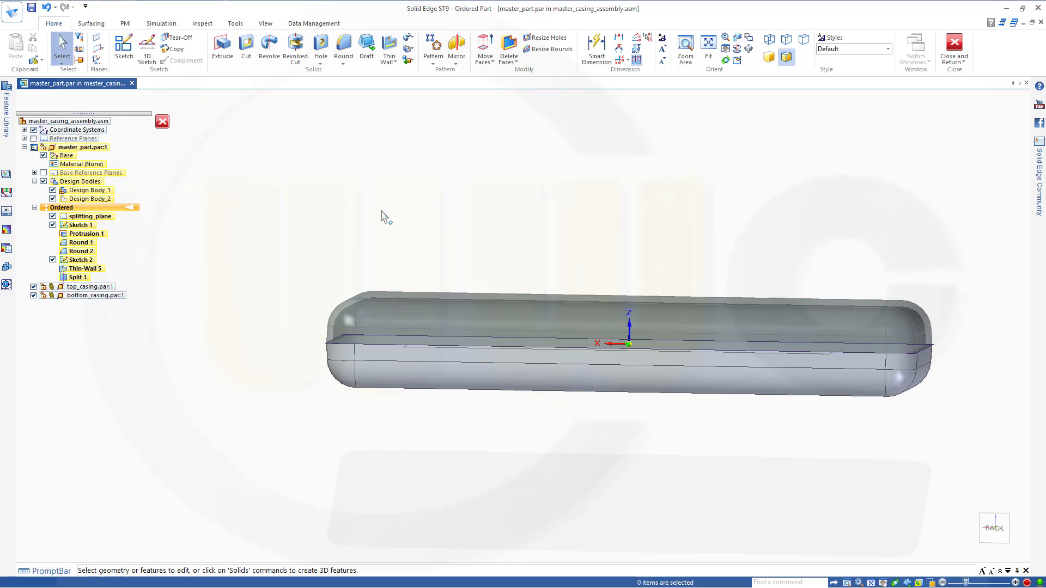
click(52, 190)
mouse_move(489, 259)
middle_down()
mouse_move(502, 224)
mouse_move(493, 122)
mouse_move(499, 242)
middle_up()
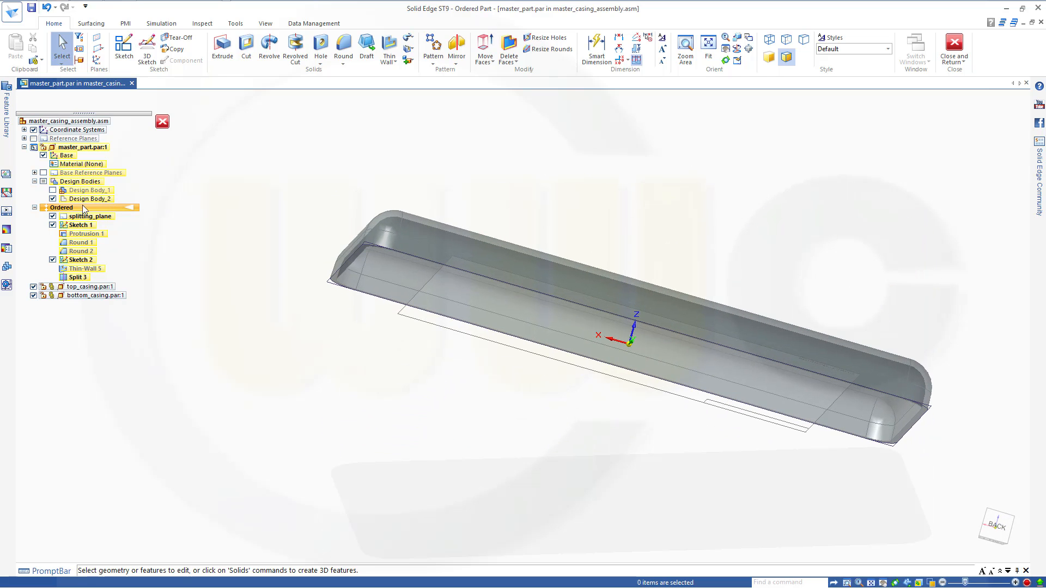
click(52, 191)
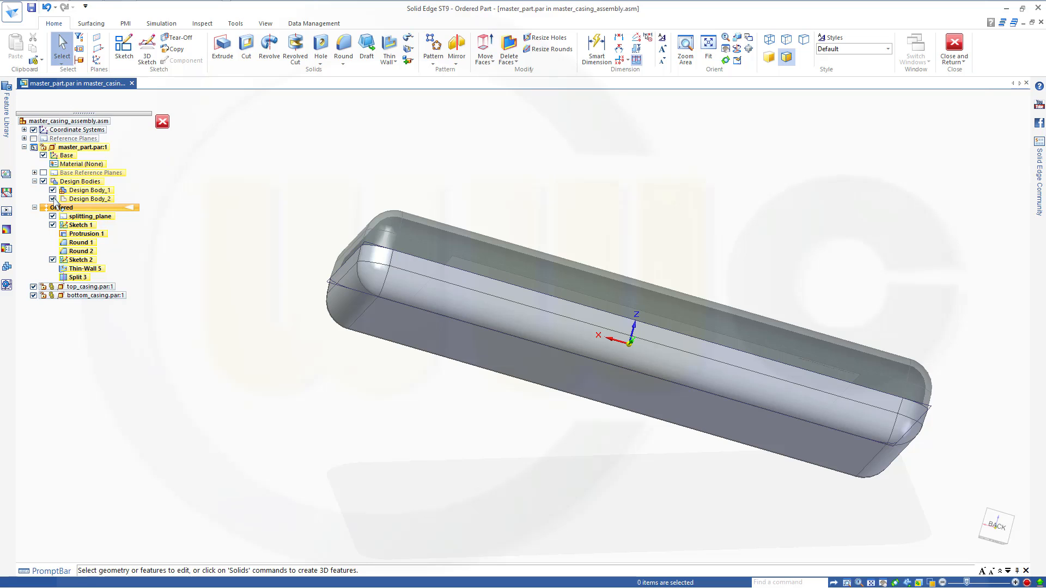
click(53, 199)
middle_drag(324, 214, 259, 208)
click(53, 199)
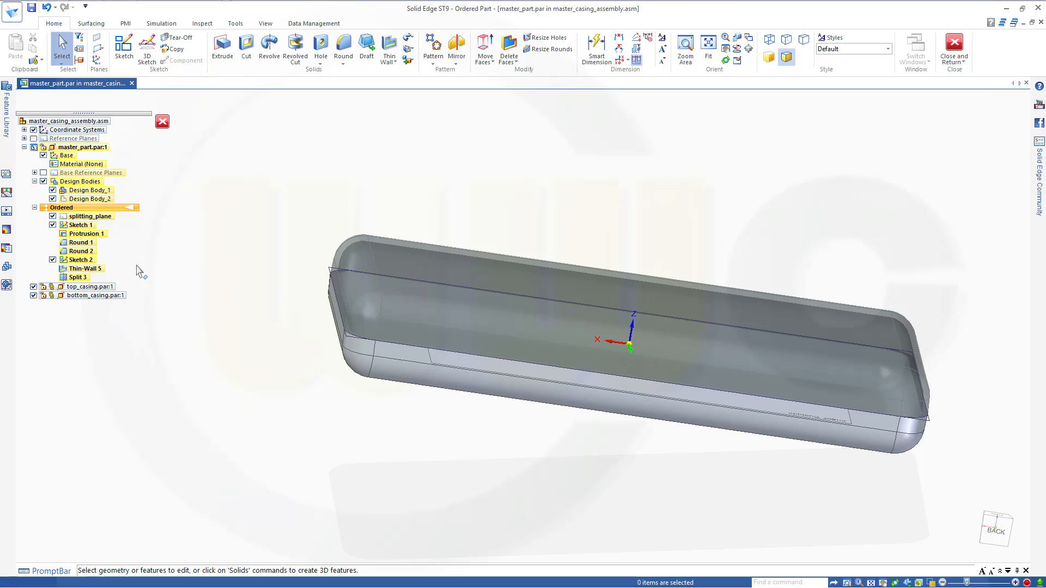
- Return from master_part to the assembly level, save master_casing_assembly and expand its component tree
click(75, 122)
double_click(75, 123)
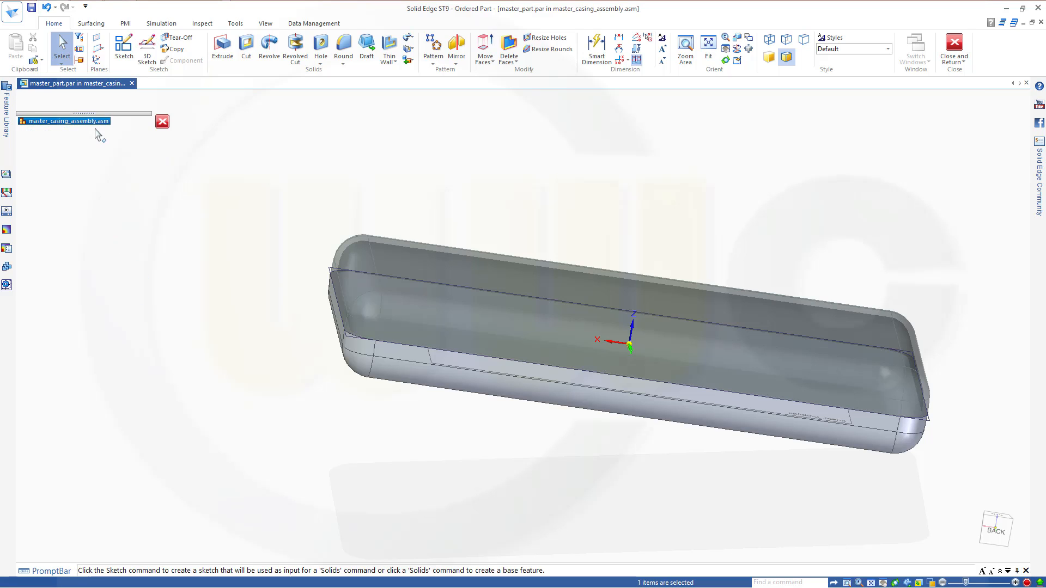
double_click(76, 124)
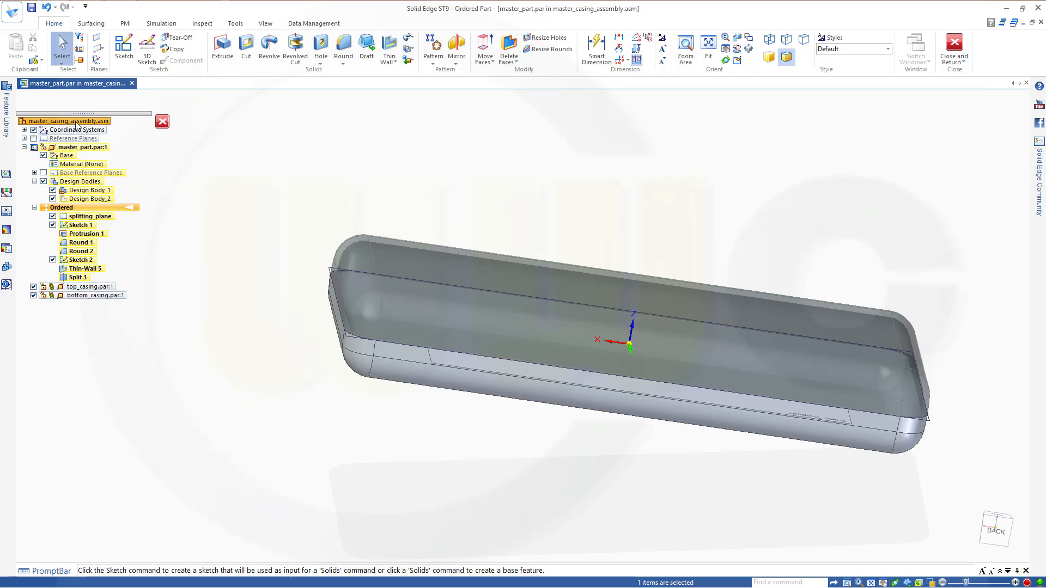
click(161, 148)
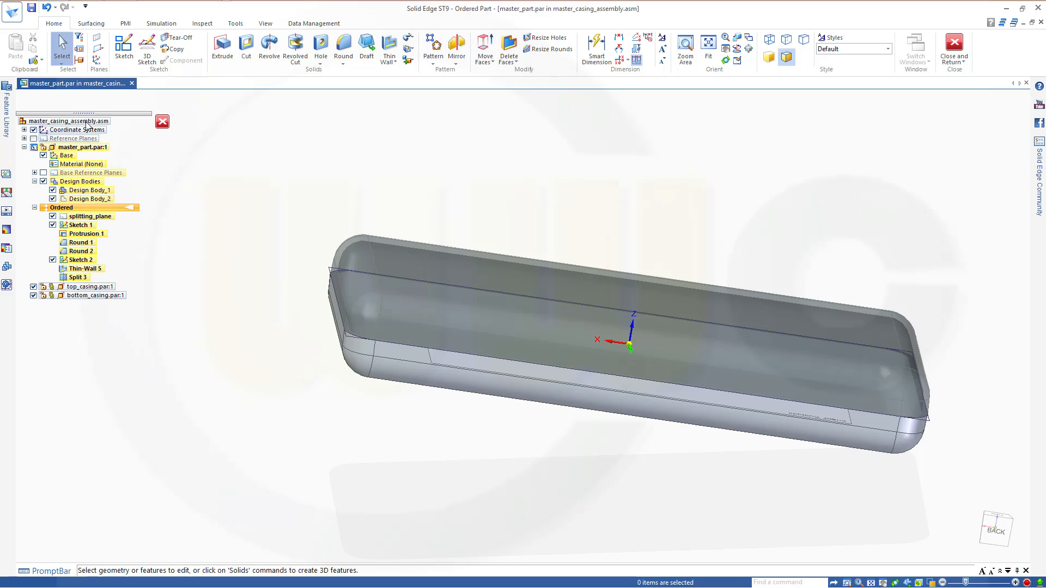
click(54, 125)
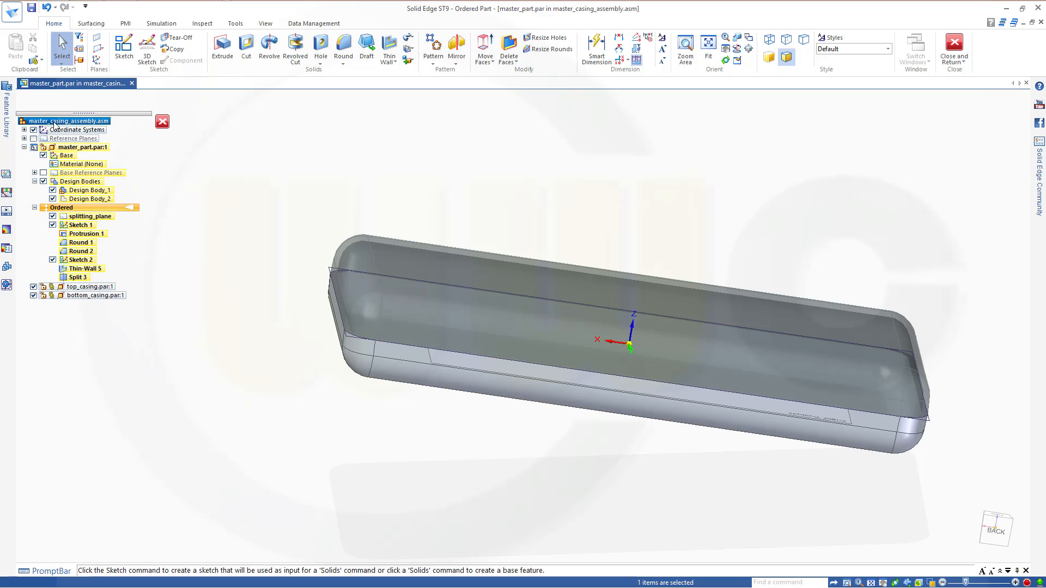
double_click(54, 125)
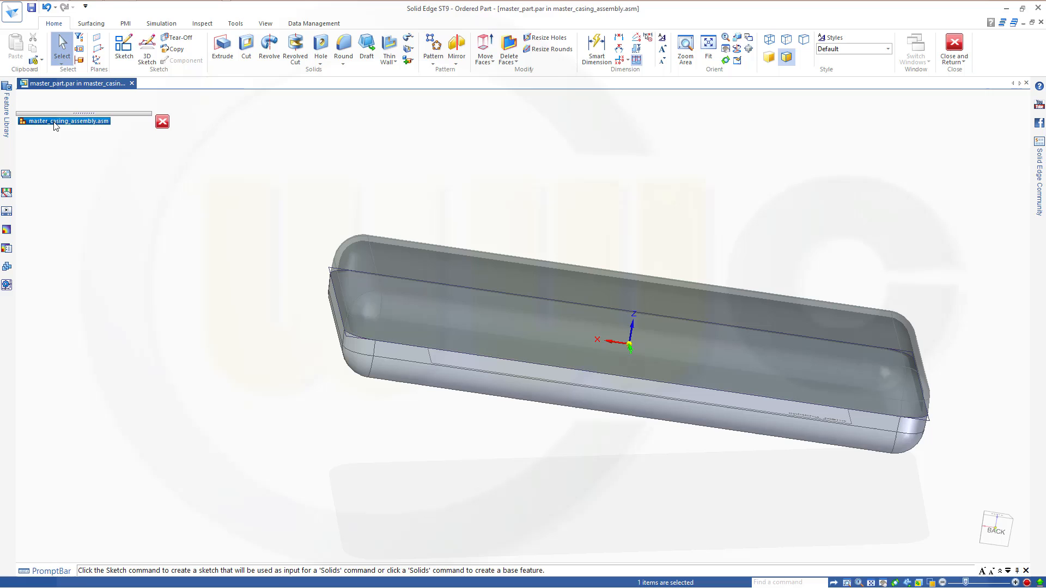
click(162, 124)
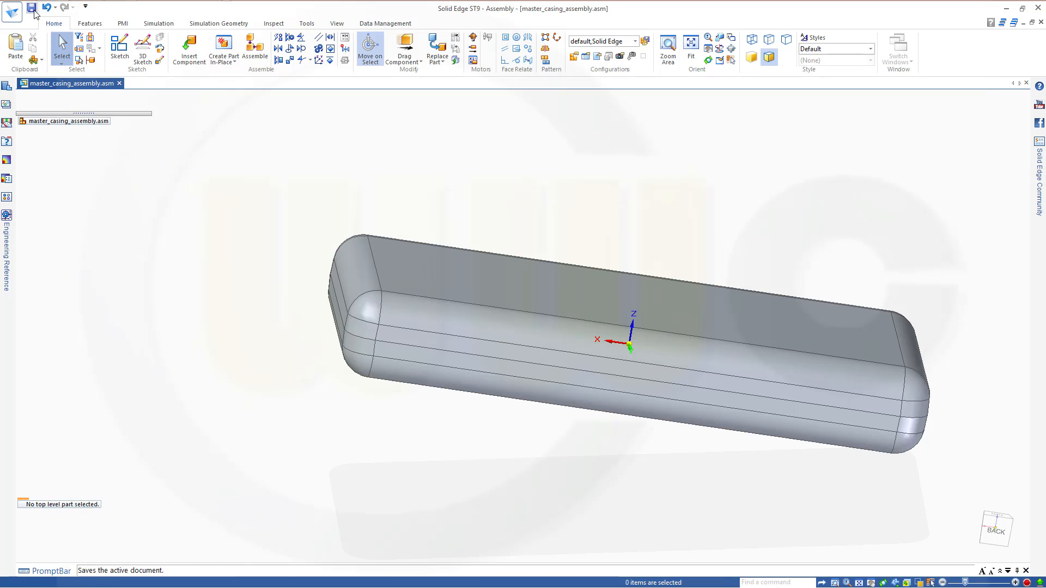
click(32, 8)
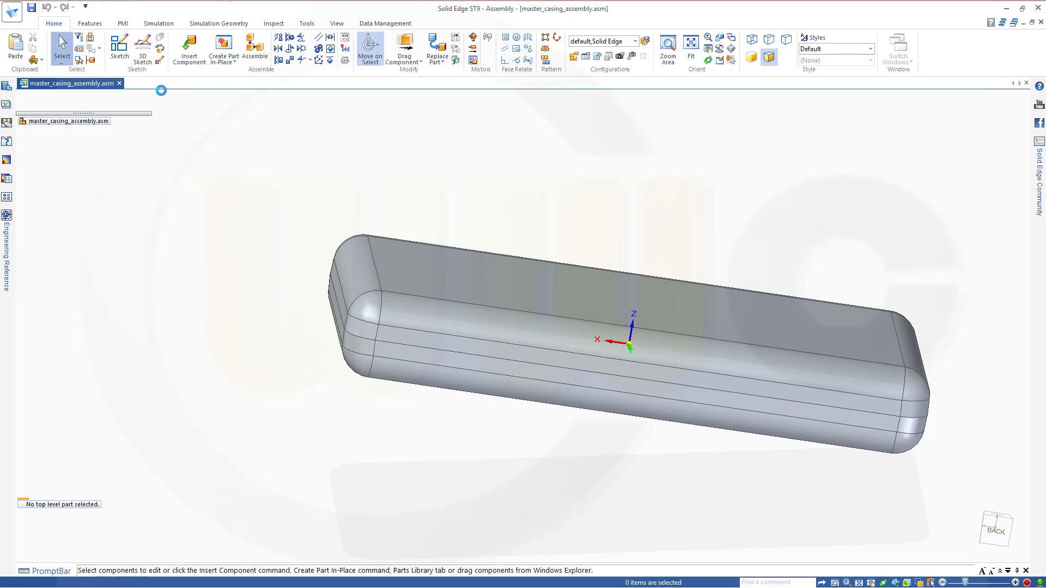
click(35, 127)
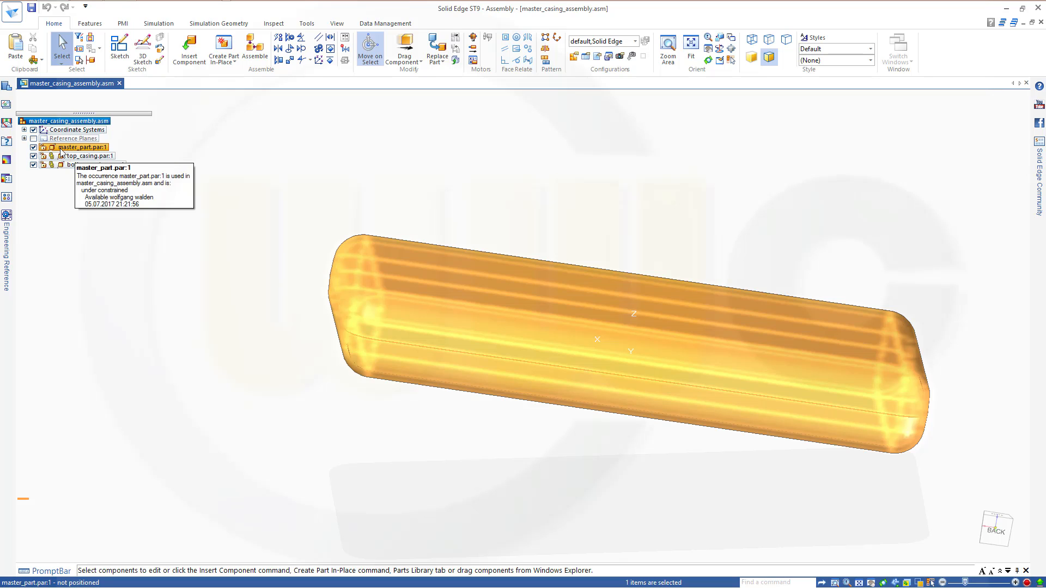
double_click(61, 149)
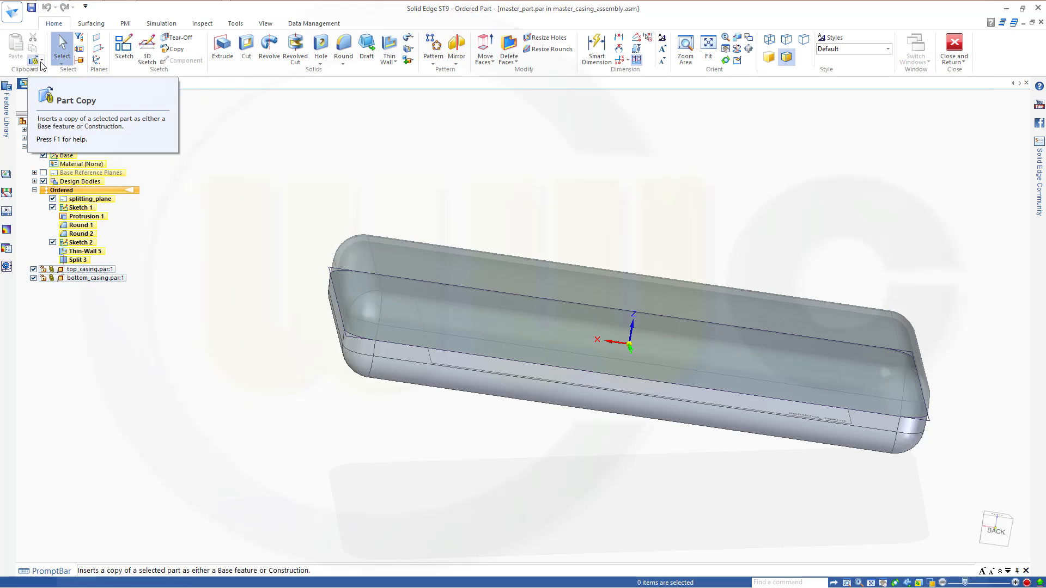
click(41, 62)
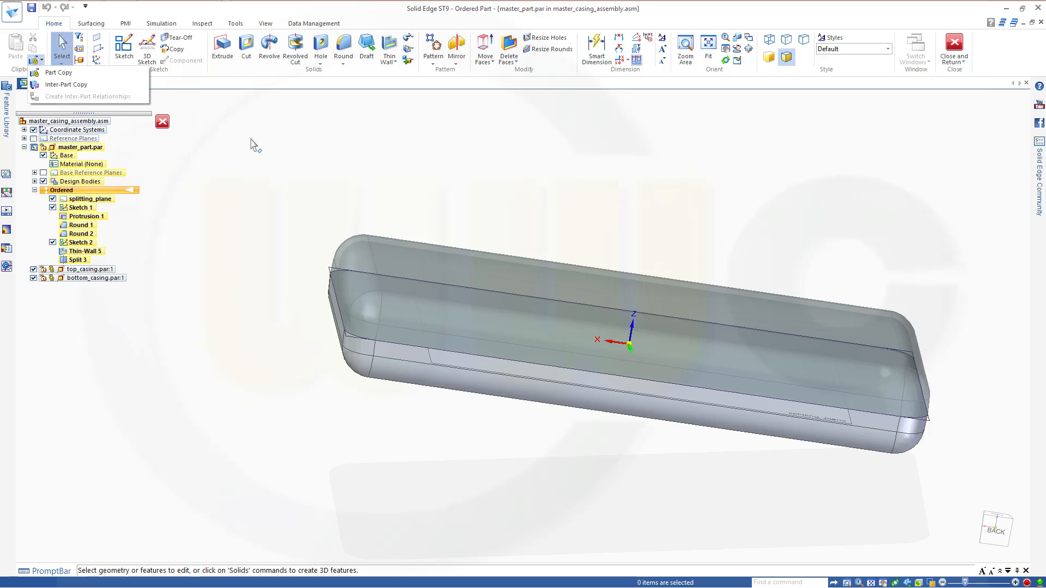
click(194, 123)
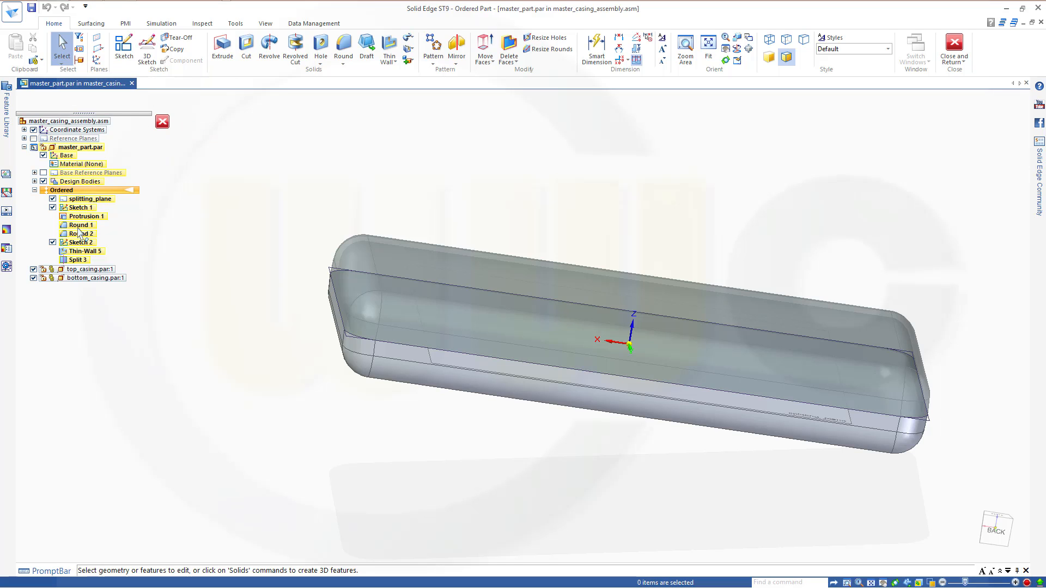
- Activate top_casing and insert an inter-part copy of the upper body, Design Body_2, from master_part with Body selection
double_click(80, 266)
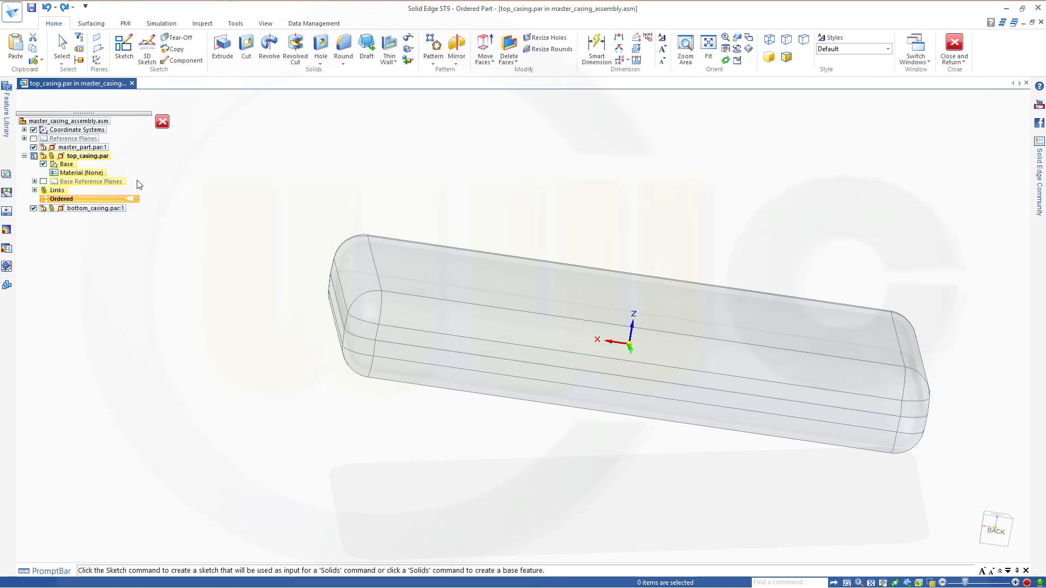
click(37, 60)
click(51, 86)
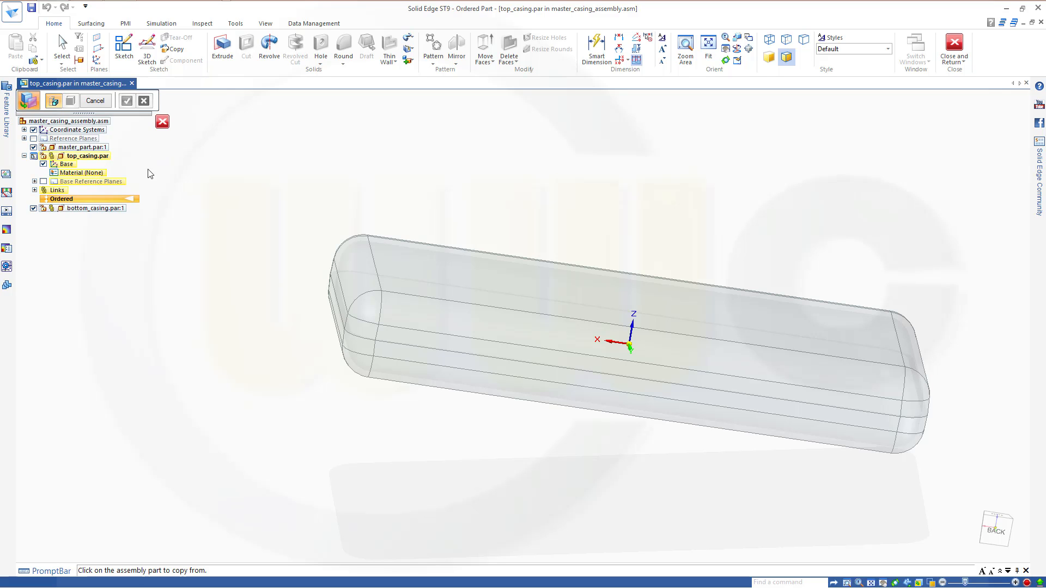
click(85, 148)
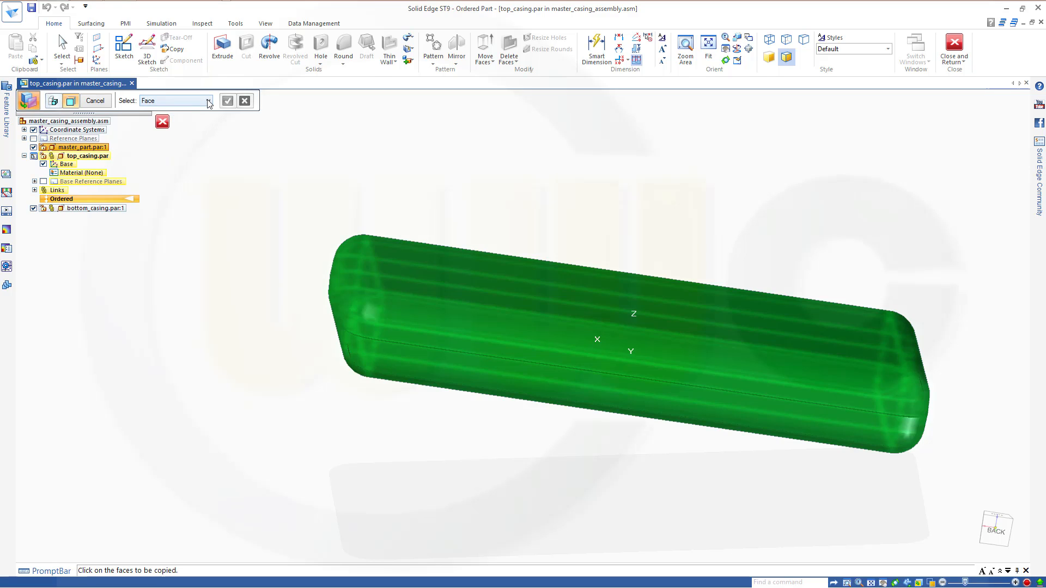
click(209, 101)
click(172, 120)
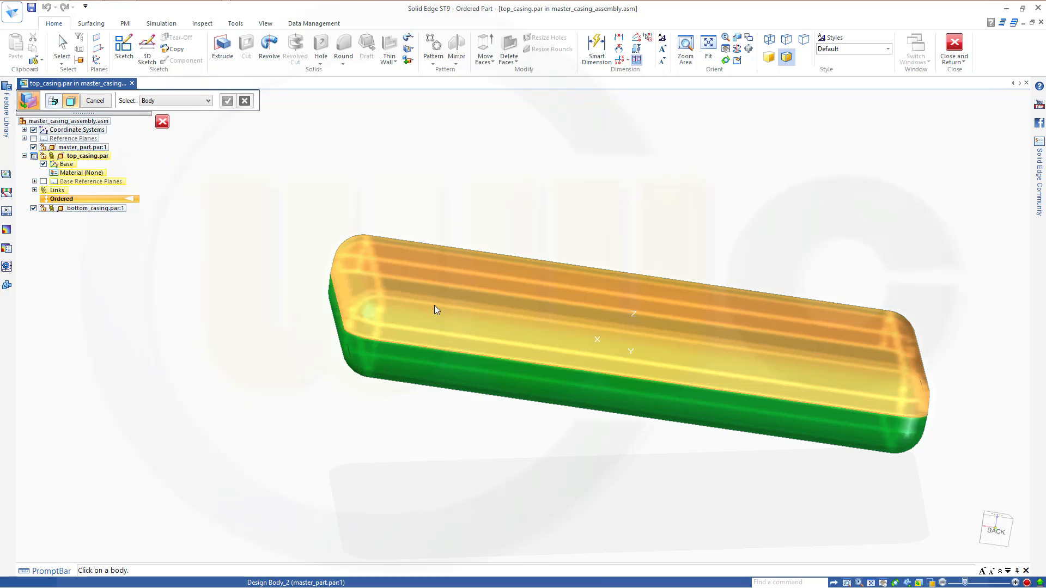
click(434, 305)
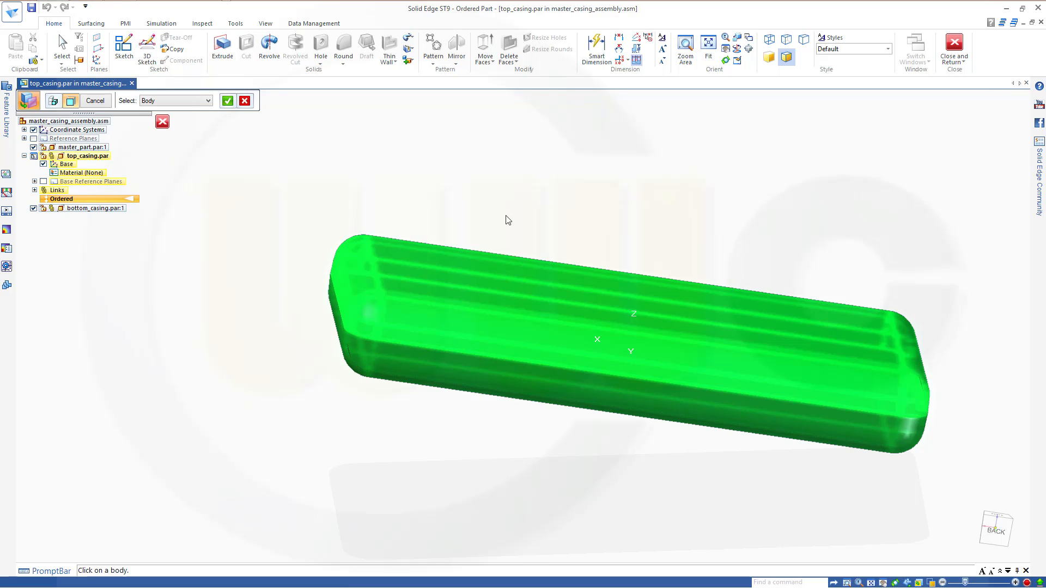
click(228, 102)
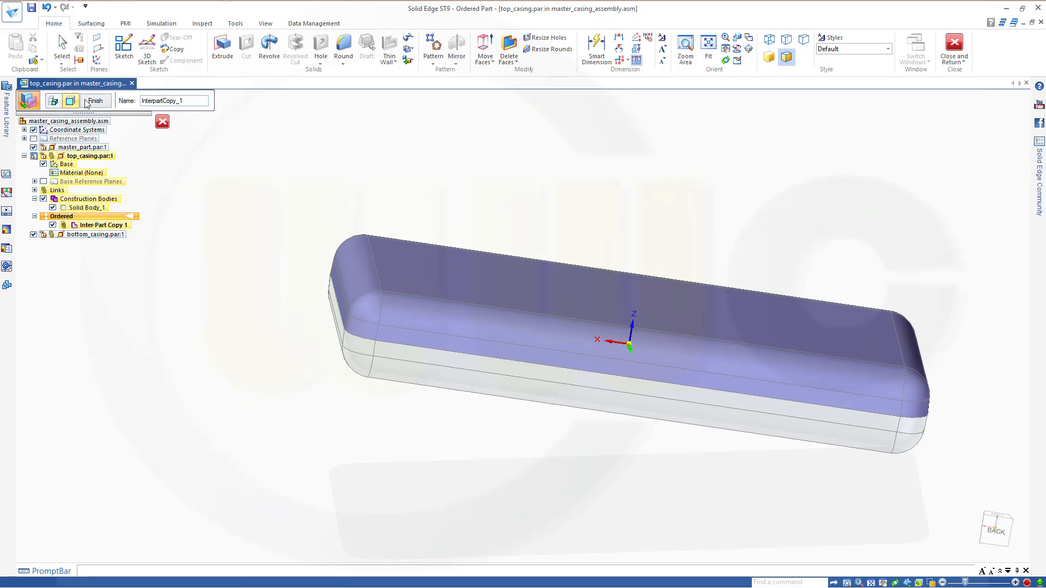
click(95, 102)
click(95, 100)
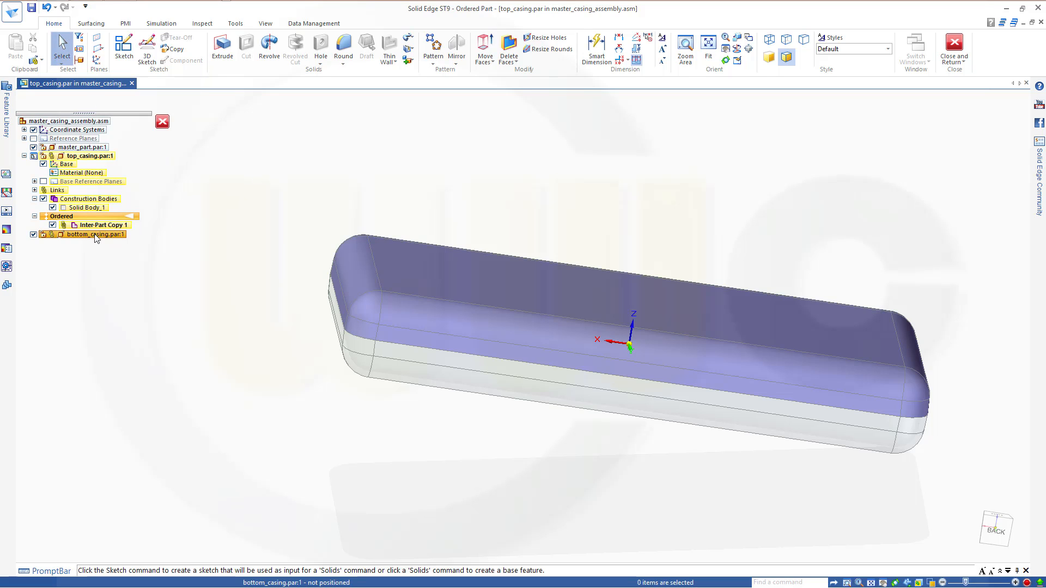
- Activate bottom_casing and insert an inter-part copy of the lower body from master_part with Body selection
double_click(94, 234)
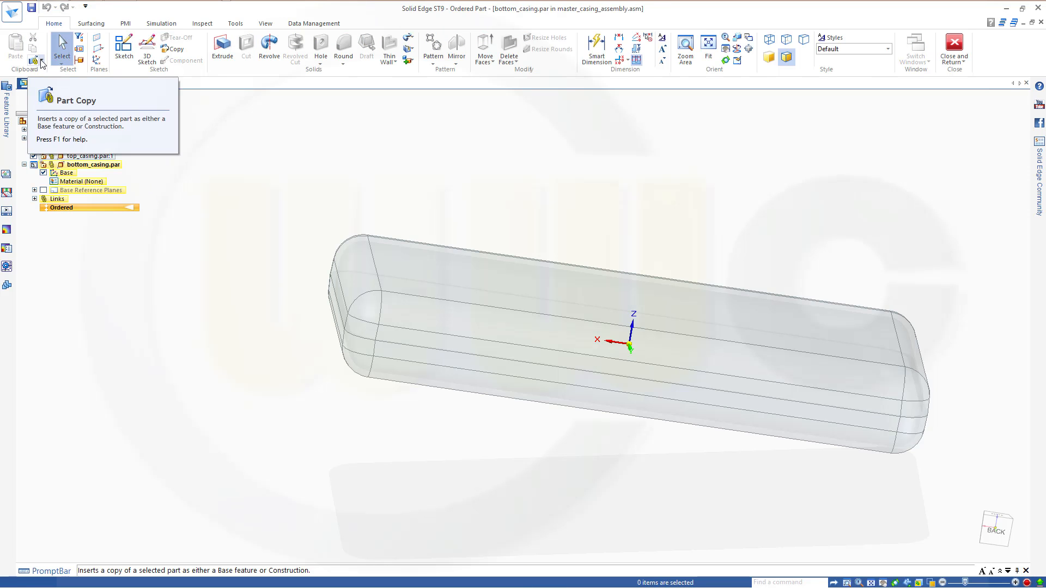
click(42, 61)
click(52, 84)
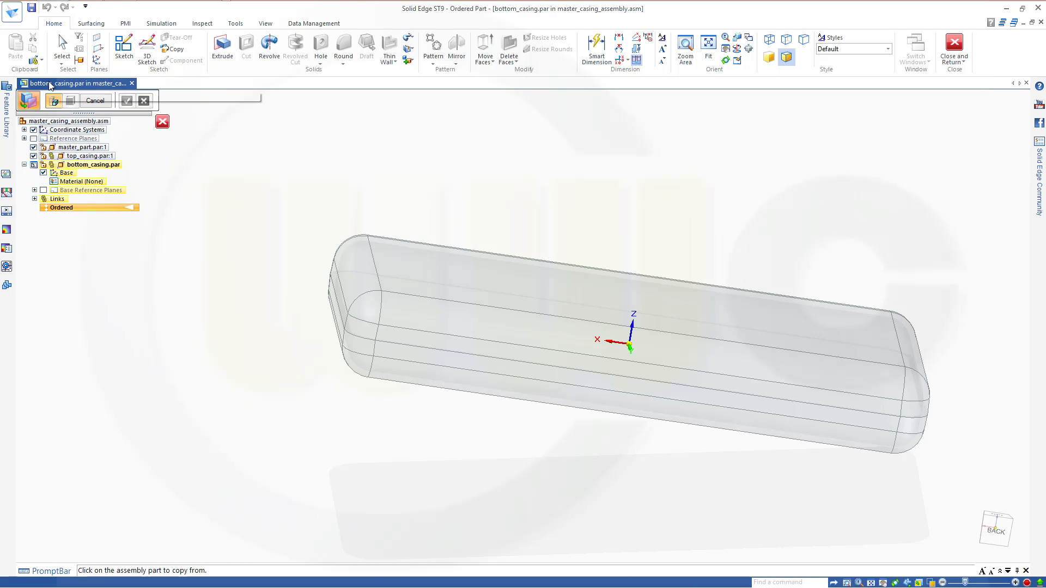
click(79, 148)
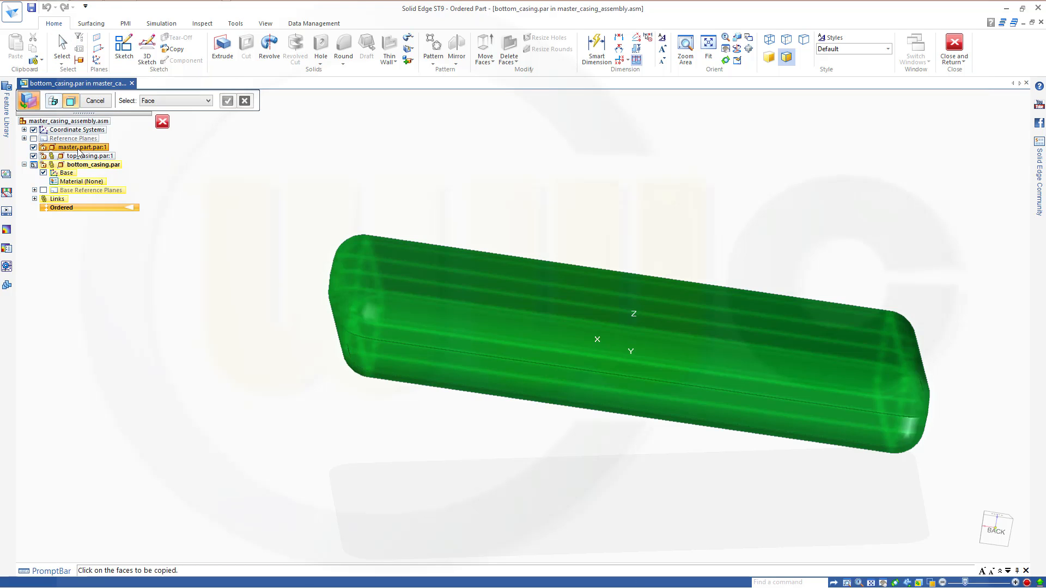
click(209, 101)
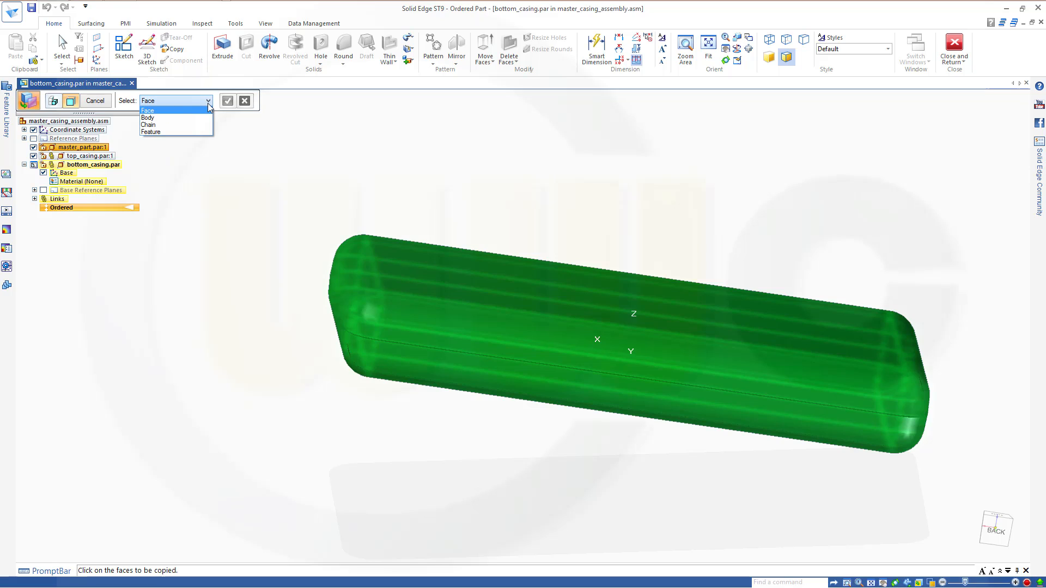
click(175, 118)
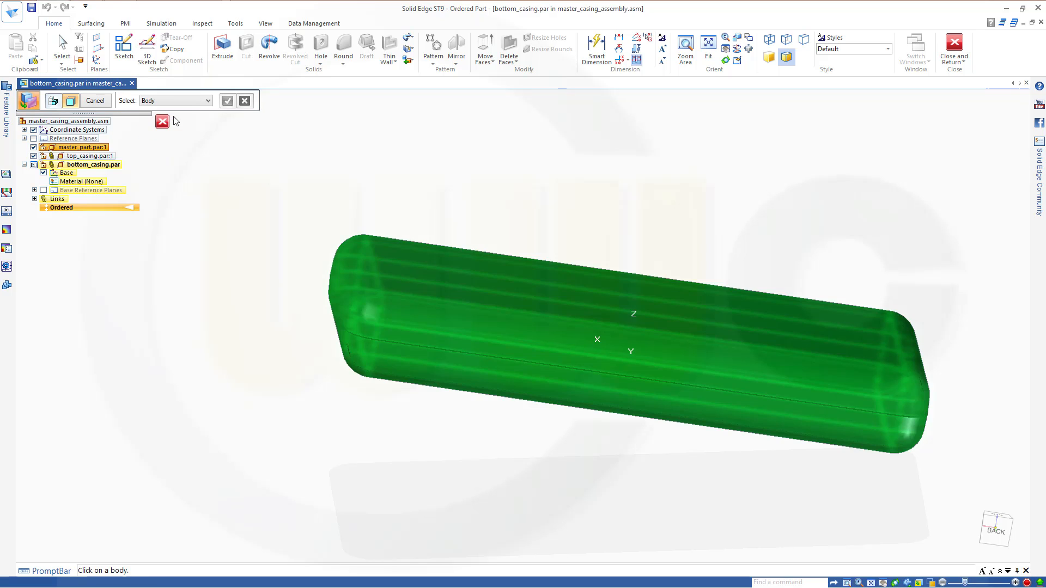
click(378, 351)
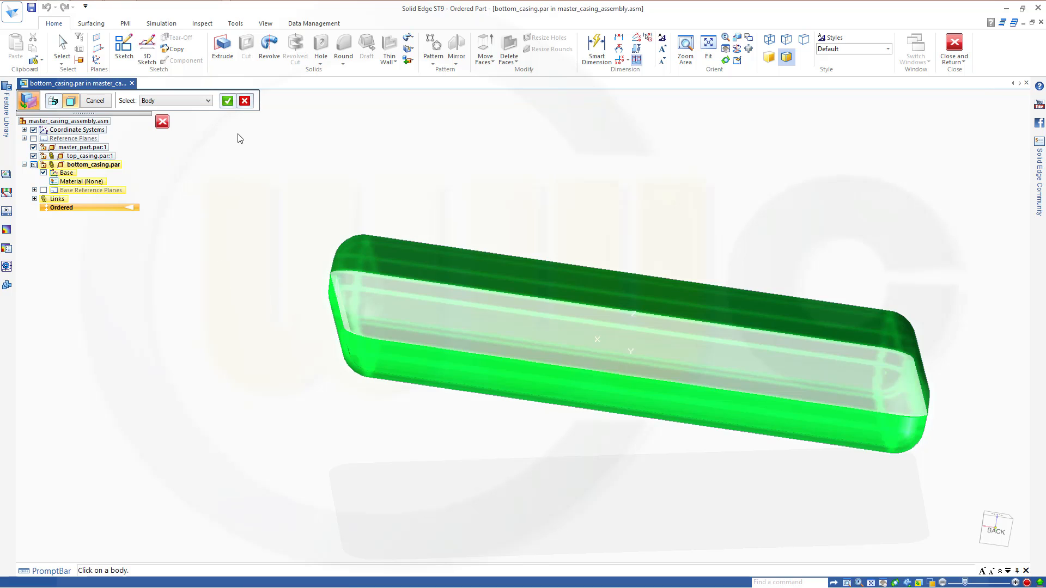
click(228, 101)
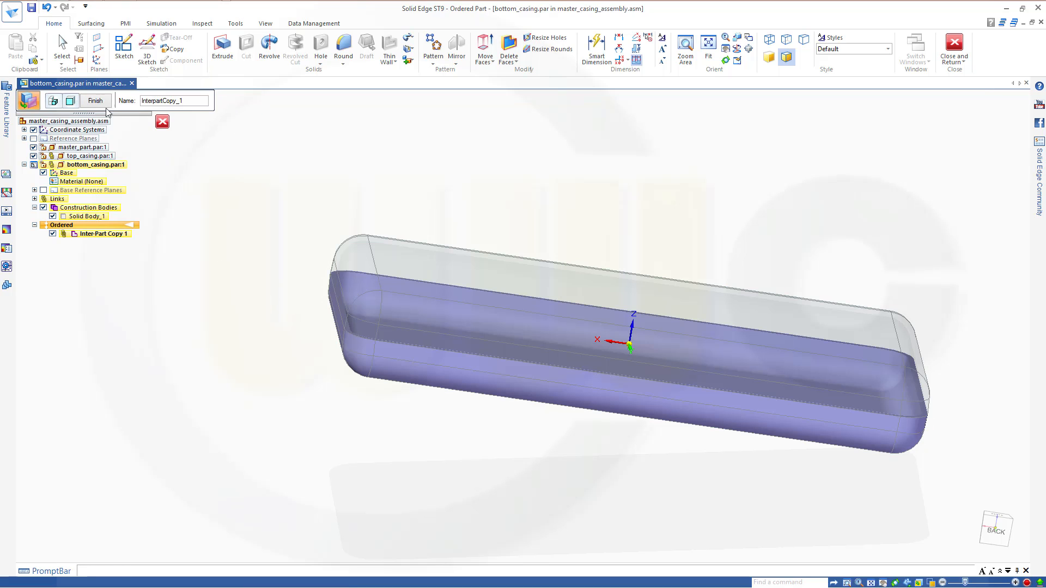
click(97, 101)
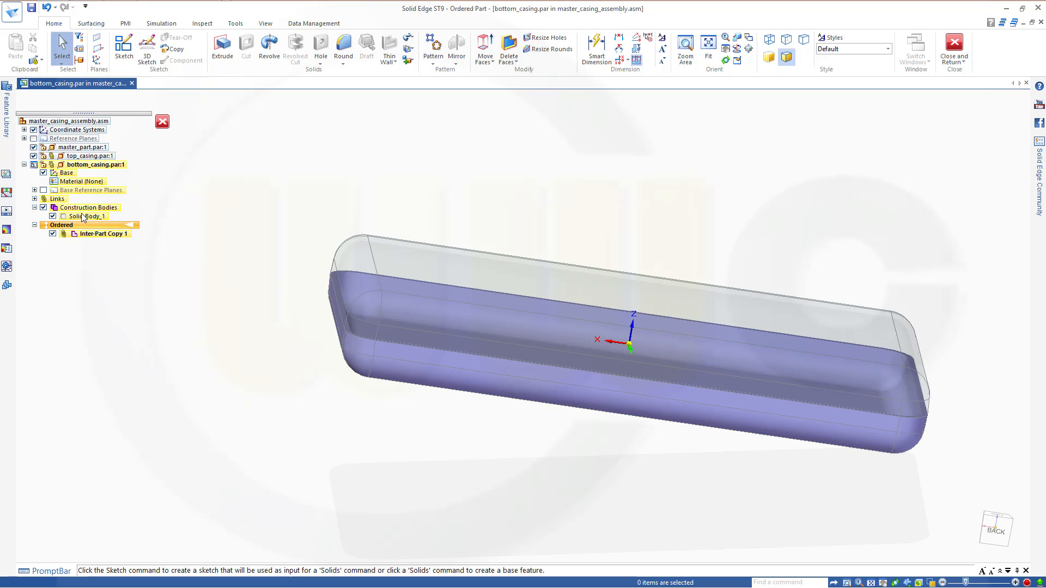
- Toggle the copied Solid Body_1 from construction to design body in bottom_casing and in top_casing
right_click(83, 217)
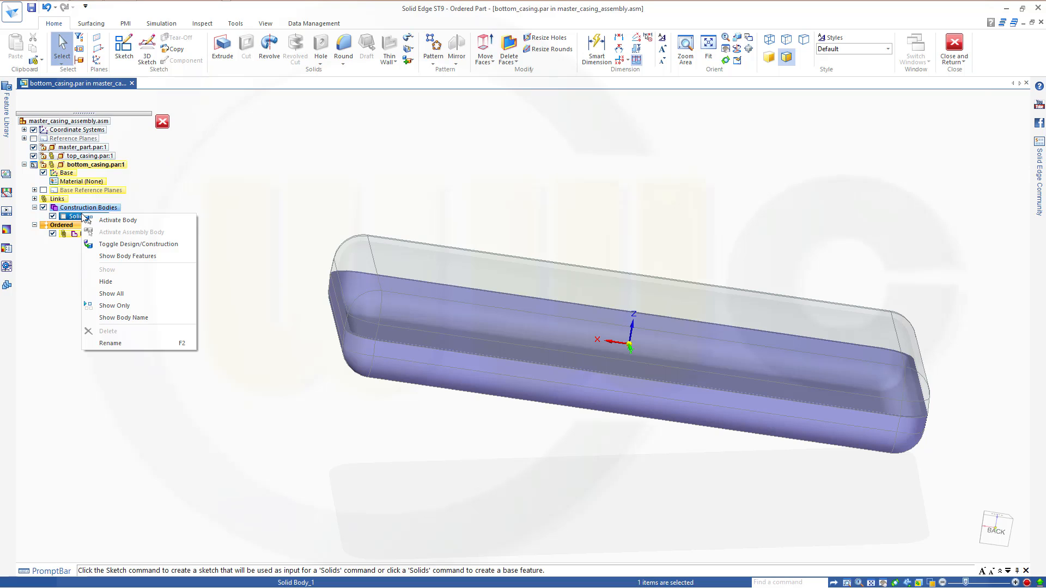
click(124, 244)
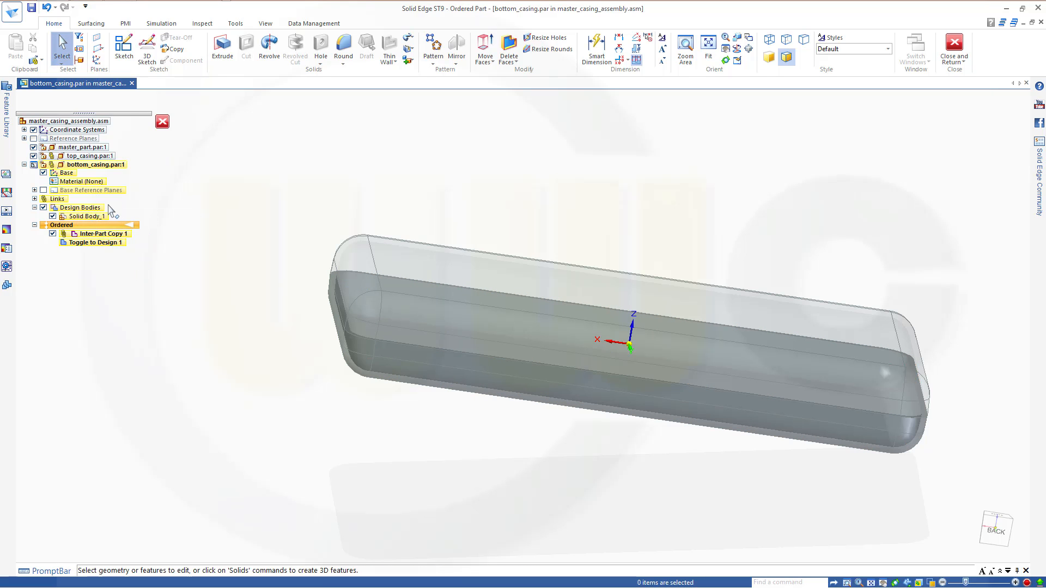
click(88, 157)
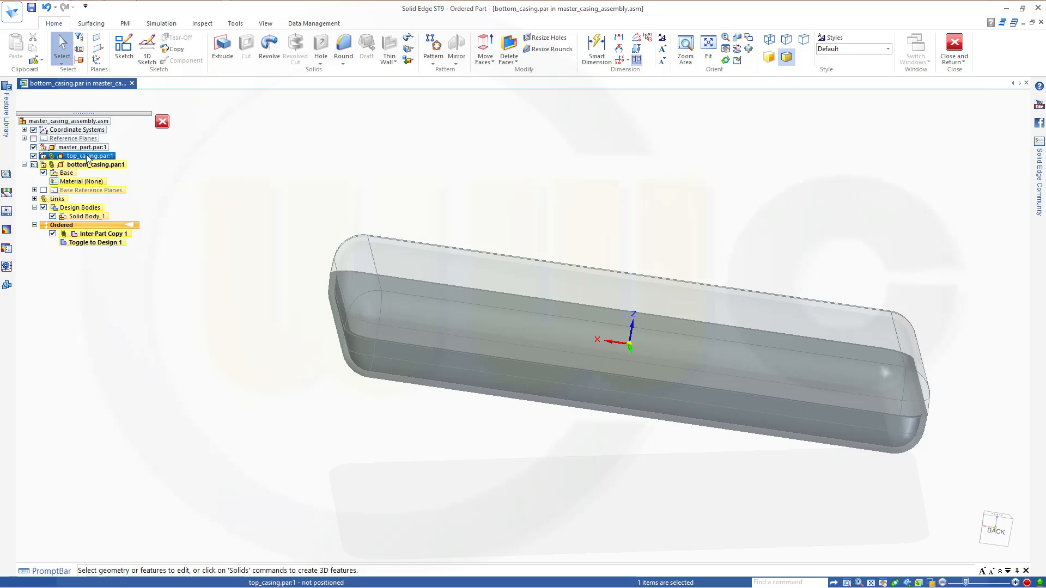
double_click(87, 156)
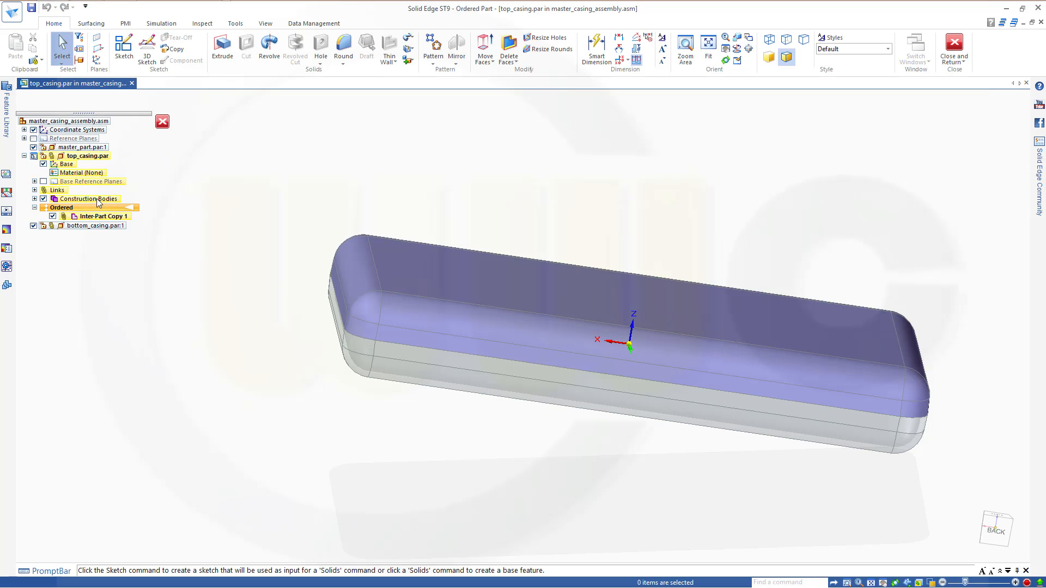
click(34, 199)
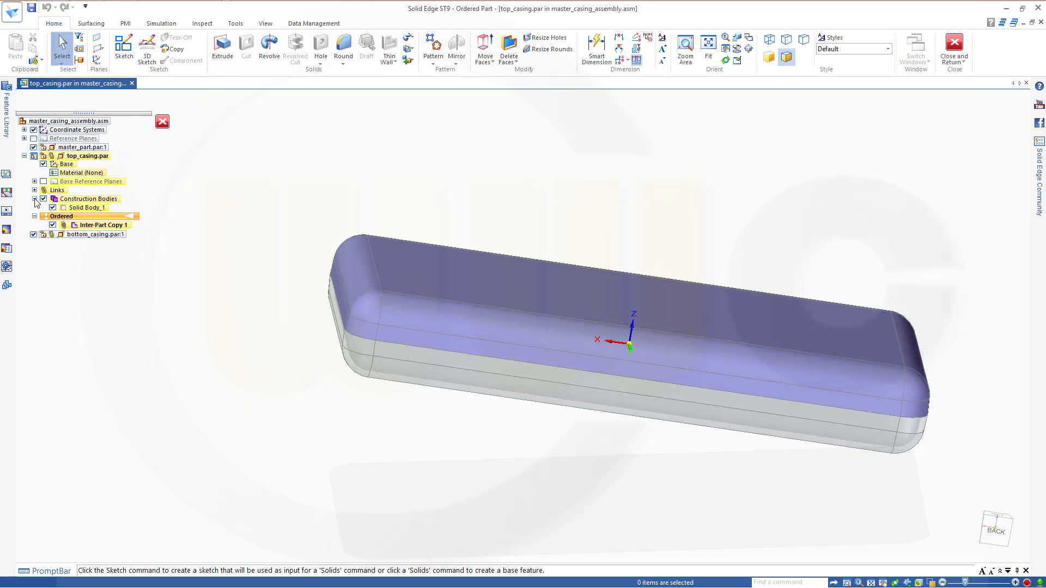
click(75, 208)
right_click(82, 209)
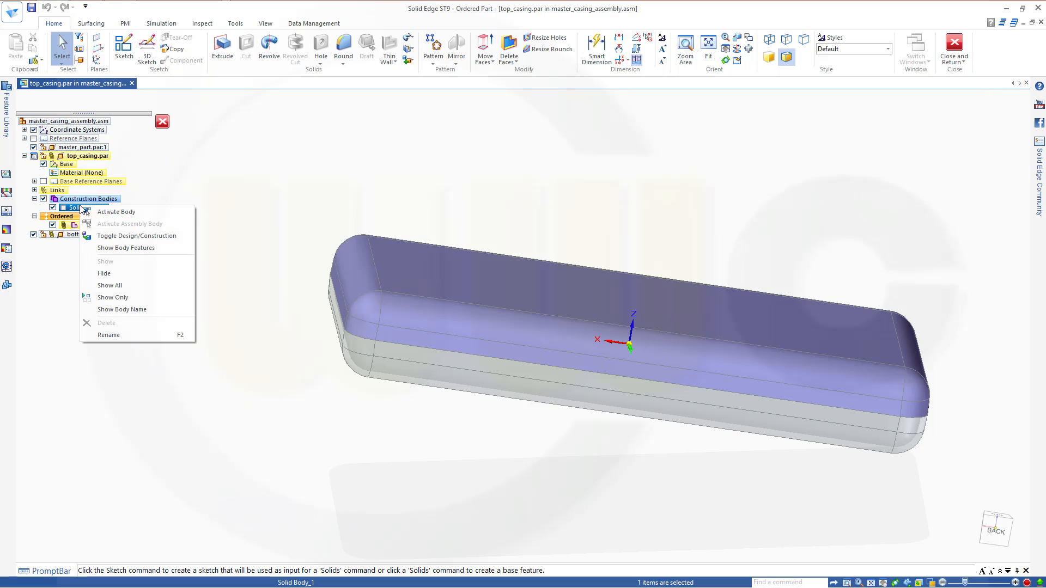
click(123, 236)
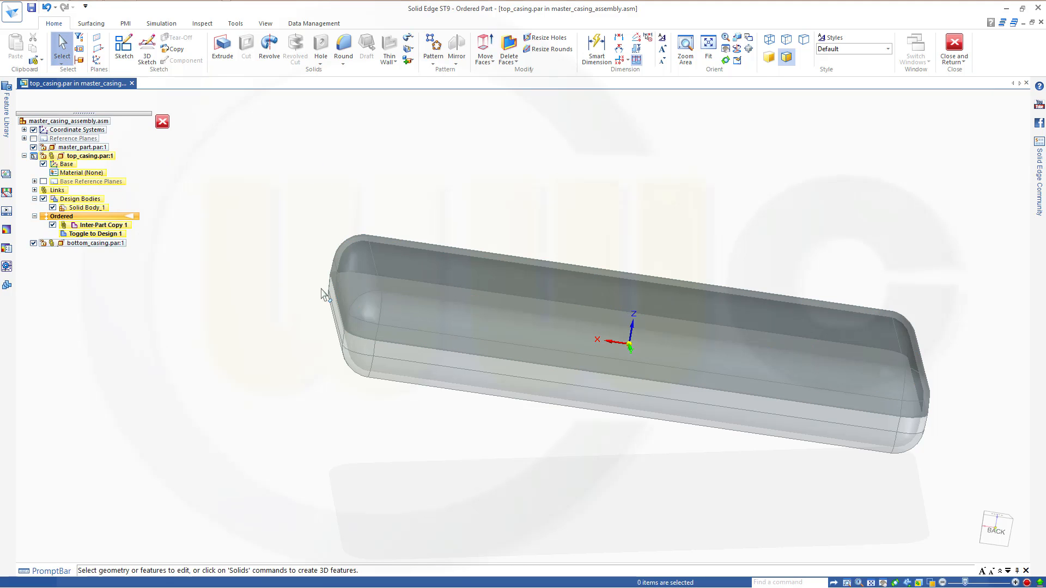
- Copy master_part's rectangular outline sketch, linked to file, into both top_casing and bottom_casing, and activate bottom_casing
middle_drag(611, 234, 589, 212)
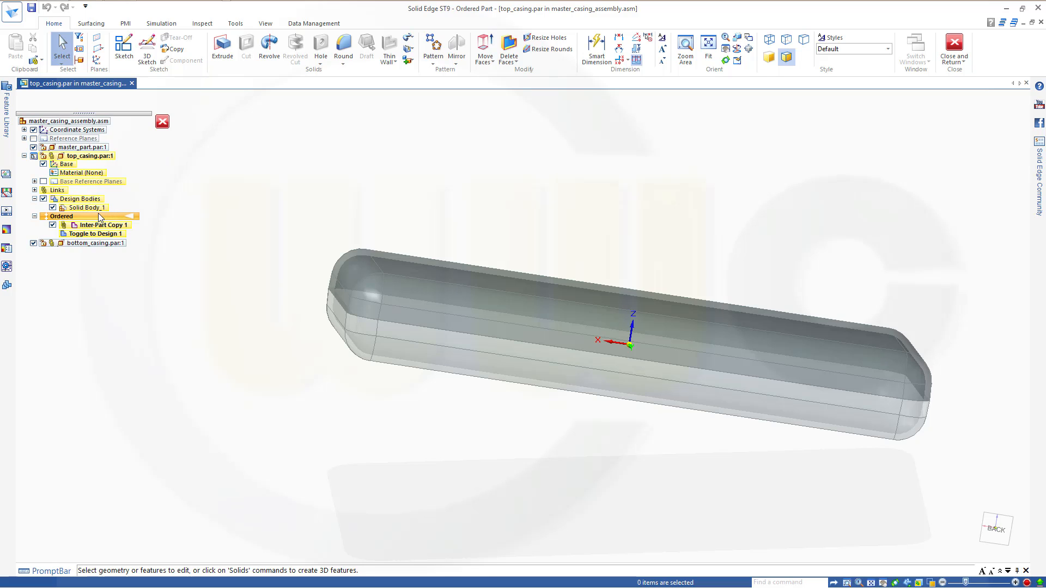
click(172, 49)
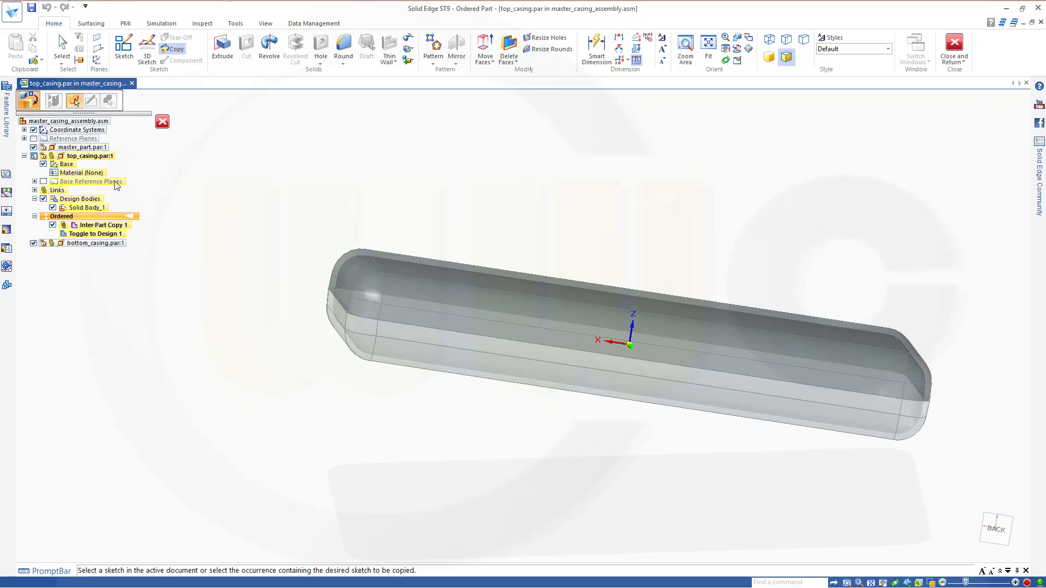
click(87, 149)
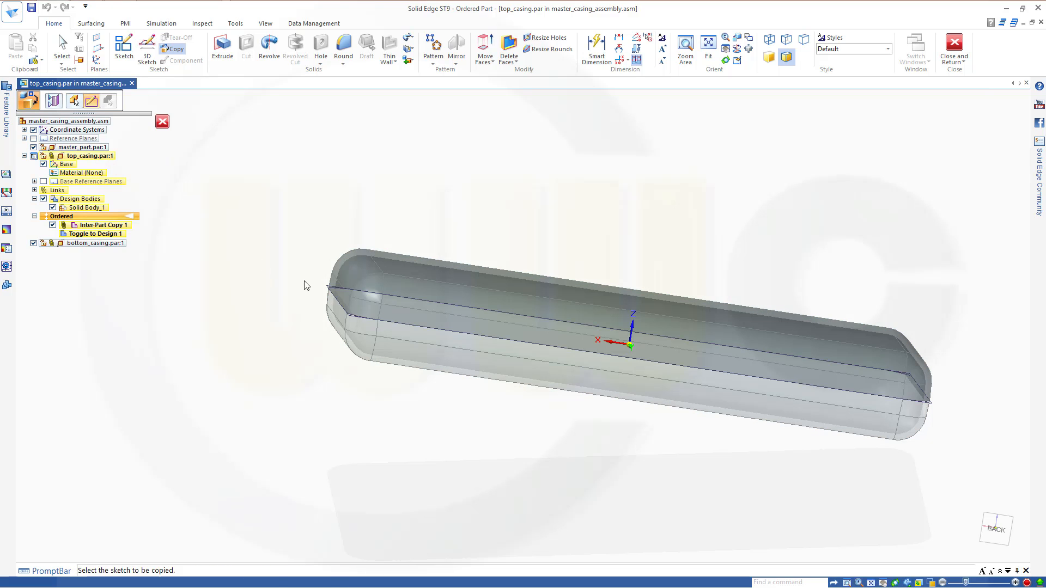
click(335, 290)
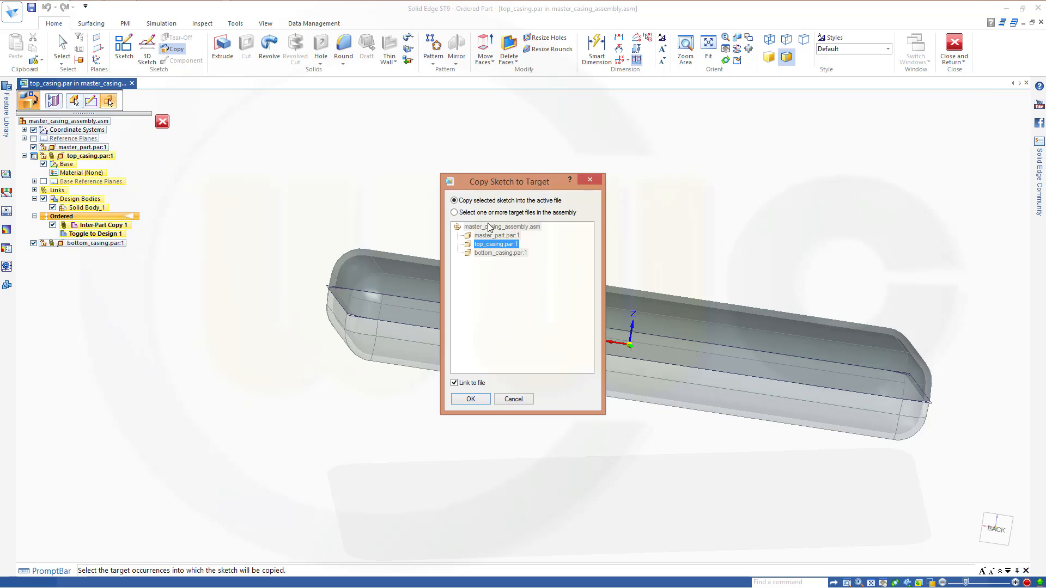
click(455, 213)
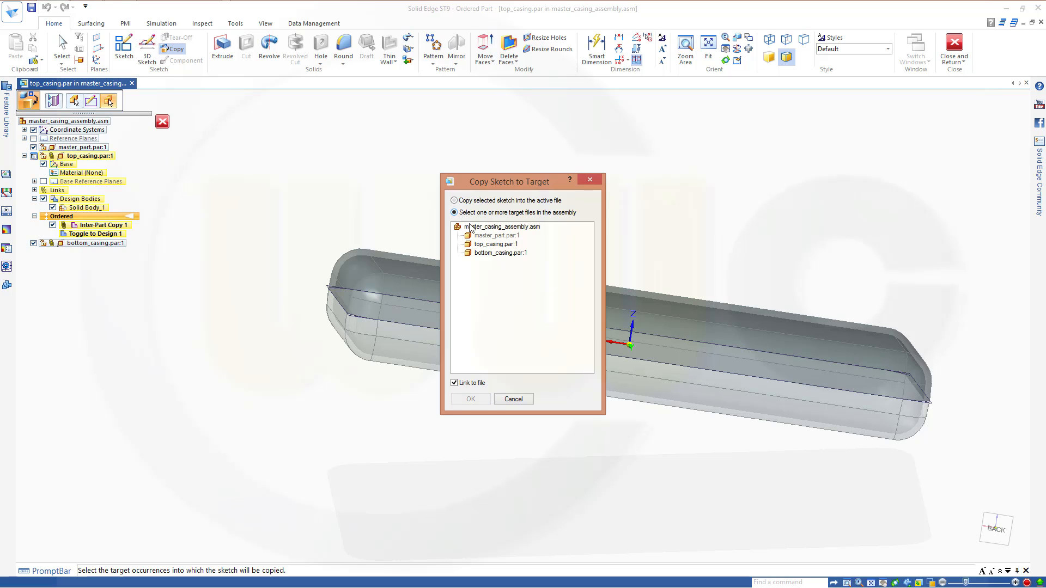
click(496, 255)
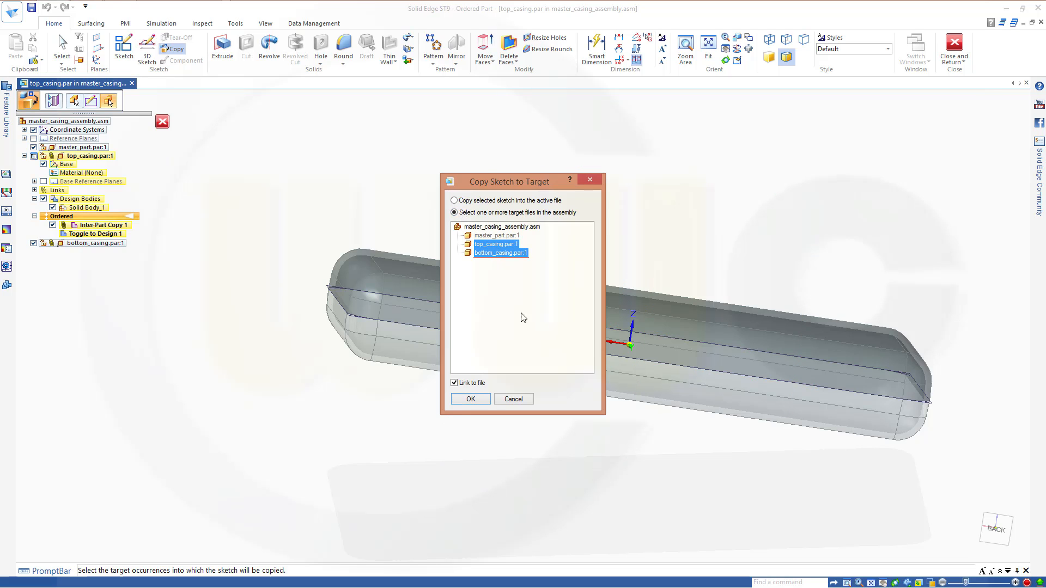
click(472, 400)
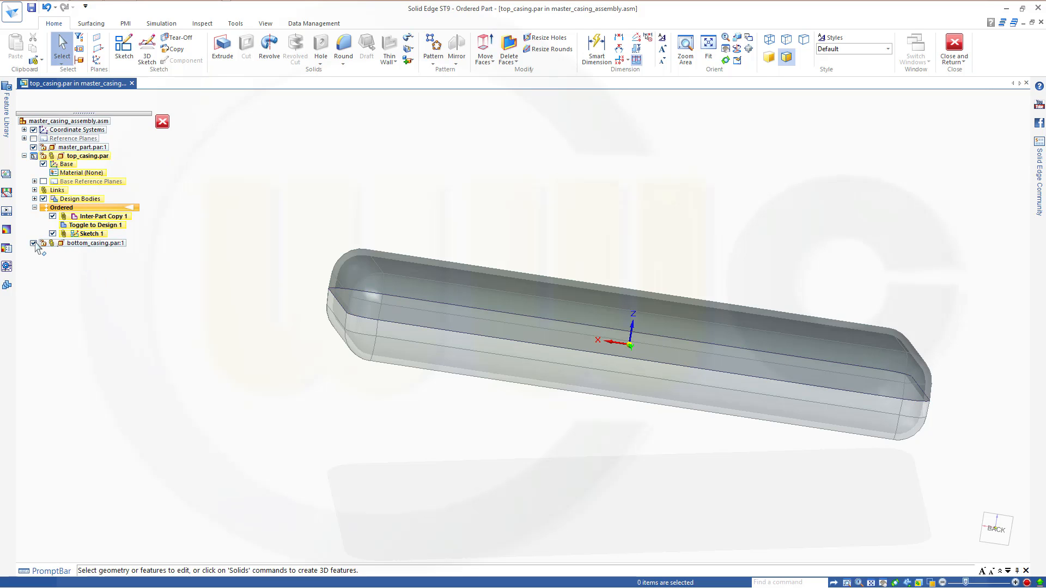
double_click(84, 246)
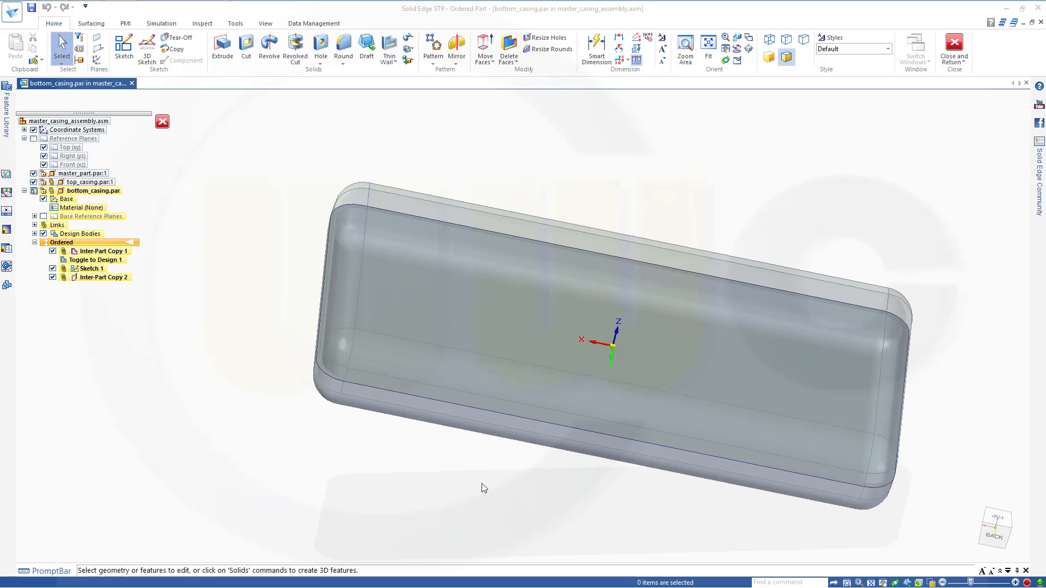
mouse_move(494, 473)
middle_down()
mouse_move(488, 456)
mouse_move(505, 438)
mouse_move(501, 462)
mouse_move(493, 460)
middle_up()
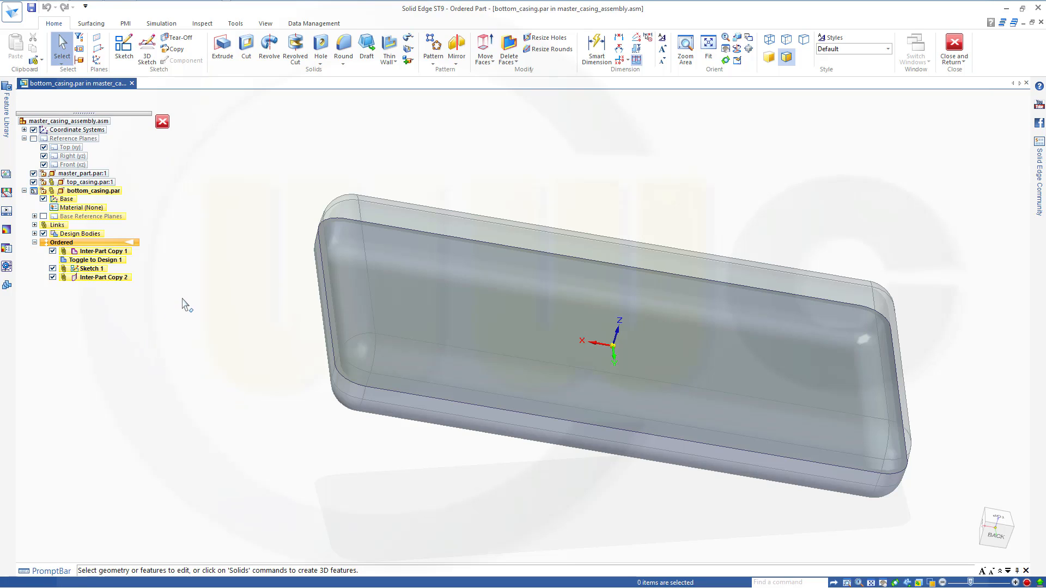
- Activate master_part and hide its upper half, Design Body_2
double_click(74, 176)
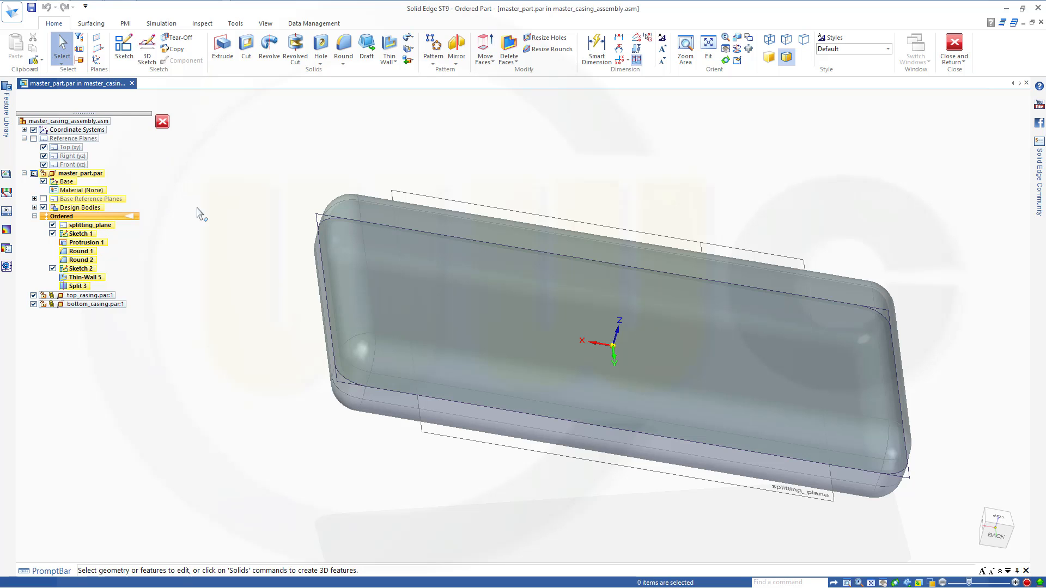
middle_drag(540, 175, 539, 145)
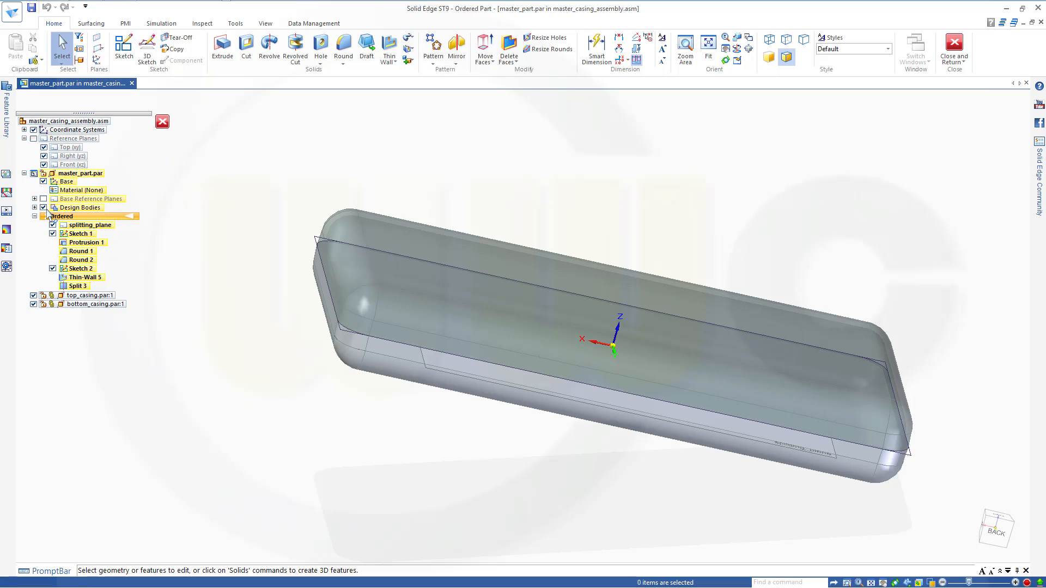
click(35, 208)
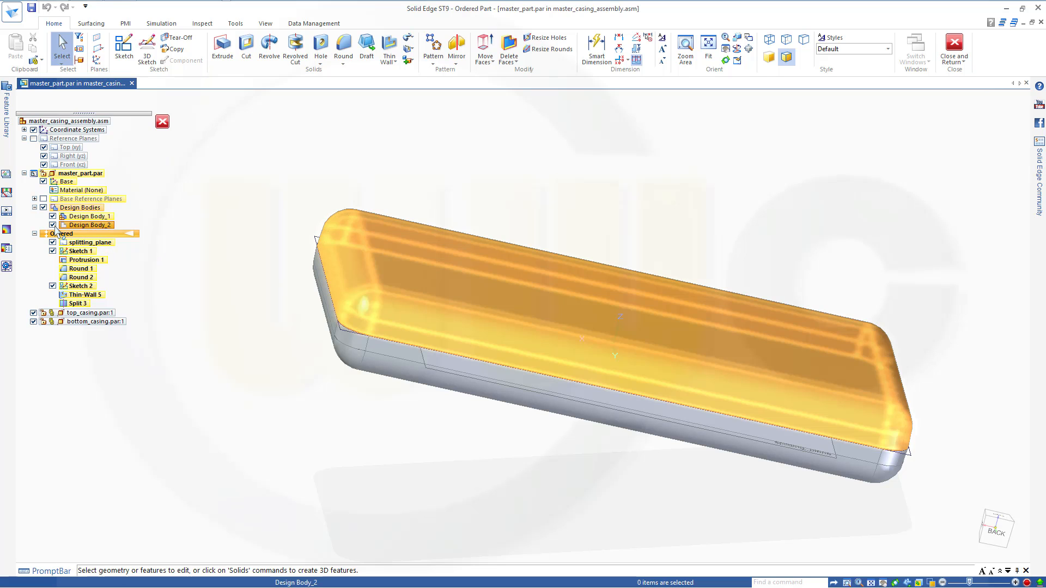
click(52, 225)
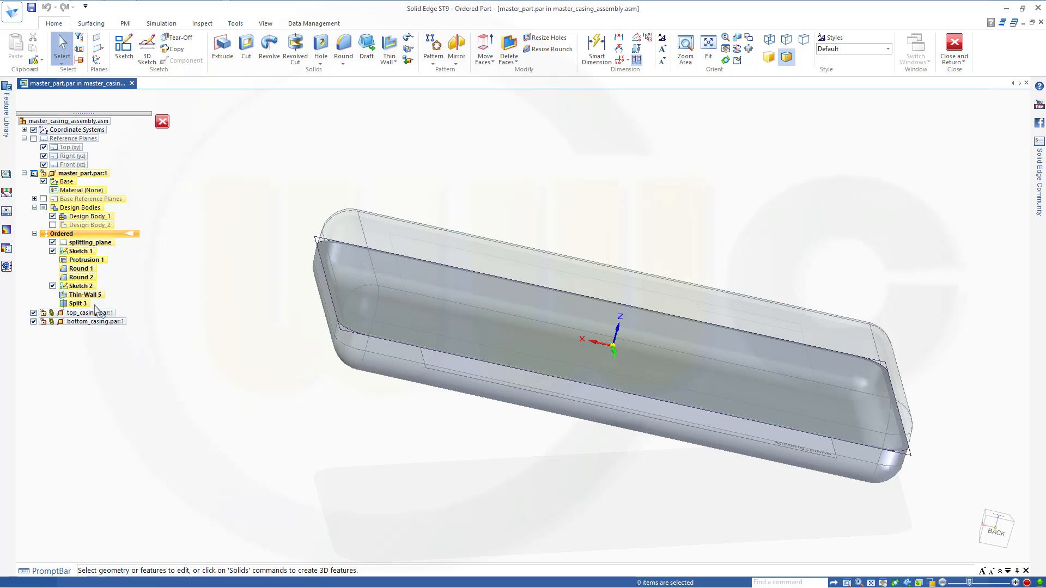
- Hide top_casing and bottom_casing in the assembly, leaving master_part displayed
click(34, 314)
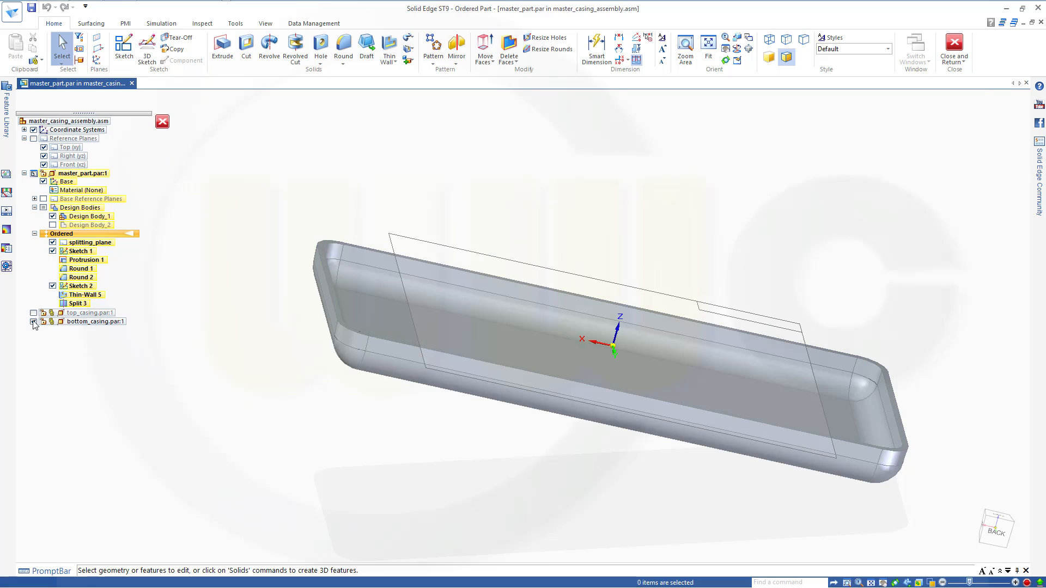
click(34, 322)
middle_drag(296, 376, 290, 387)
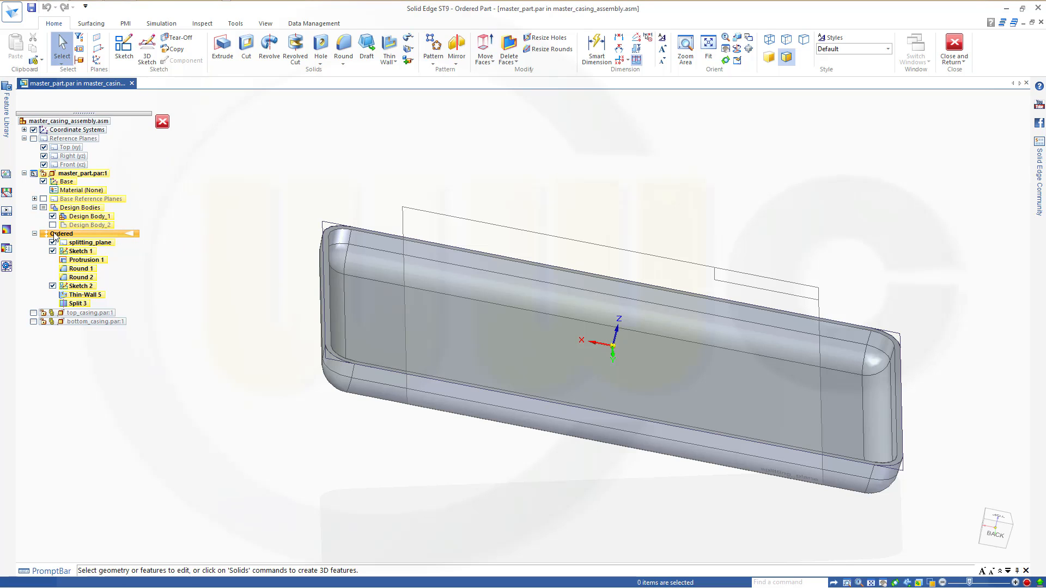
- Edit the profile of master_part's Sketch 2 and draw two vertical lines about 19 mm long and about 44 mm apart, one each side of the origin
click(82, 287)
right_click(83, 288)
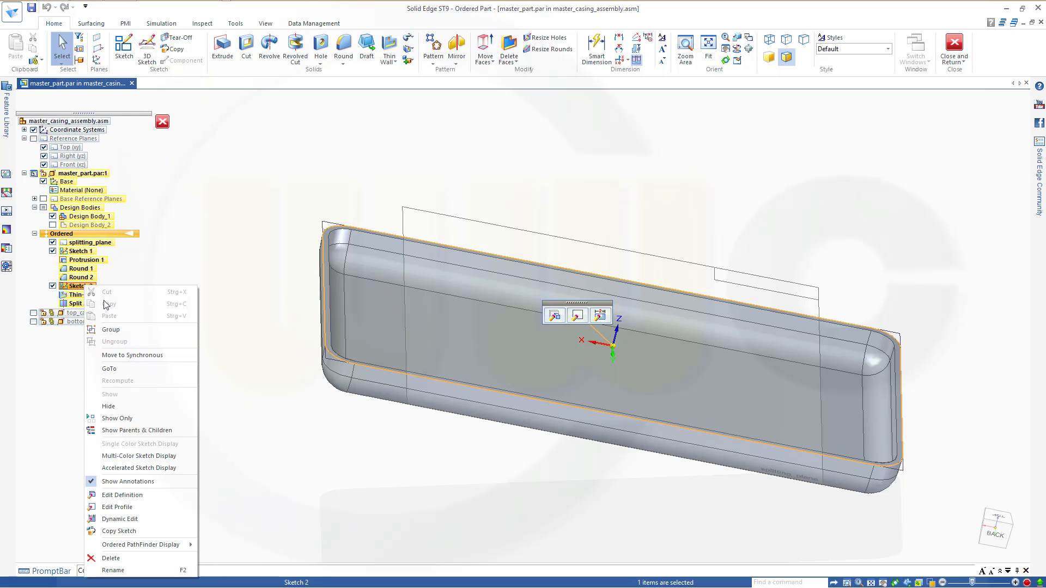
click(130, 509)
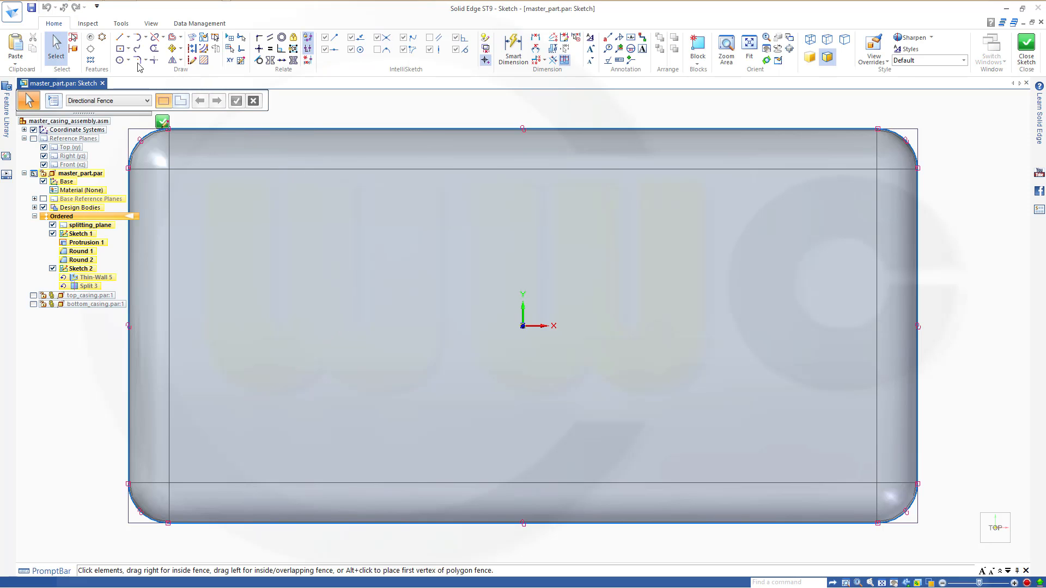
click(119, 37)
click(426, 290)
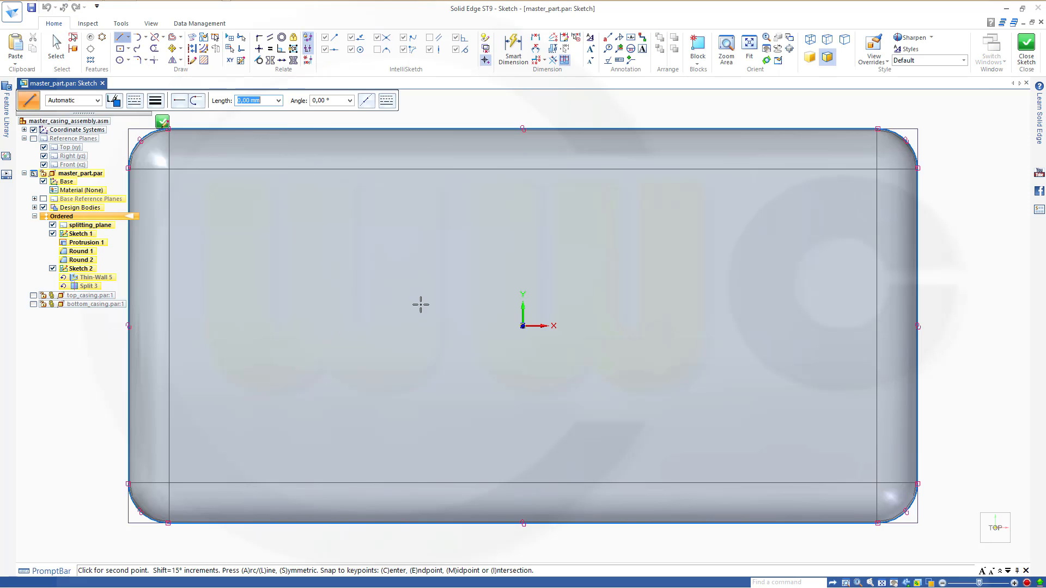
click(425, 365)
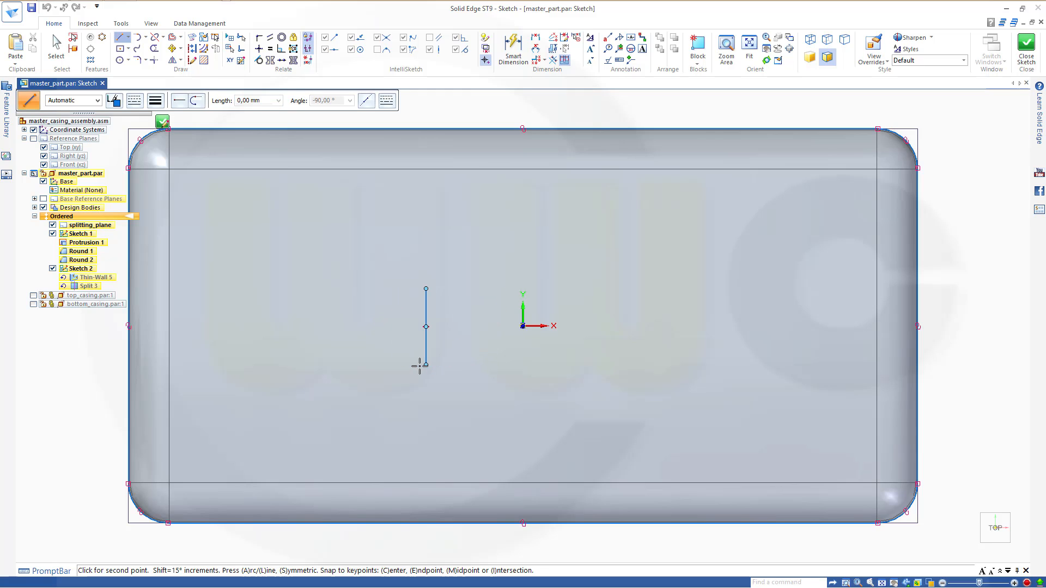
click(598, 364)
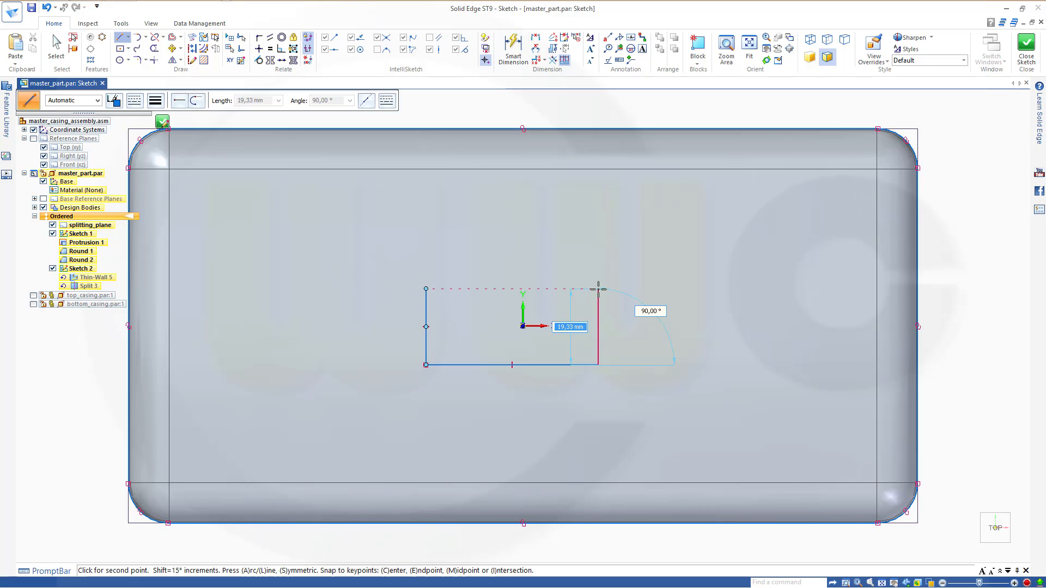
click(599, 289)
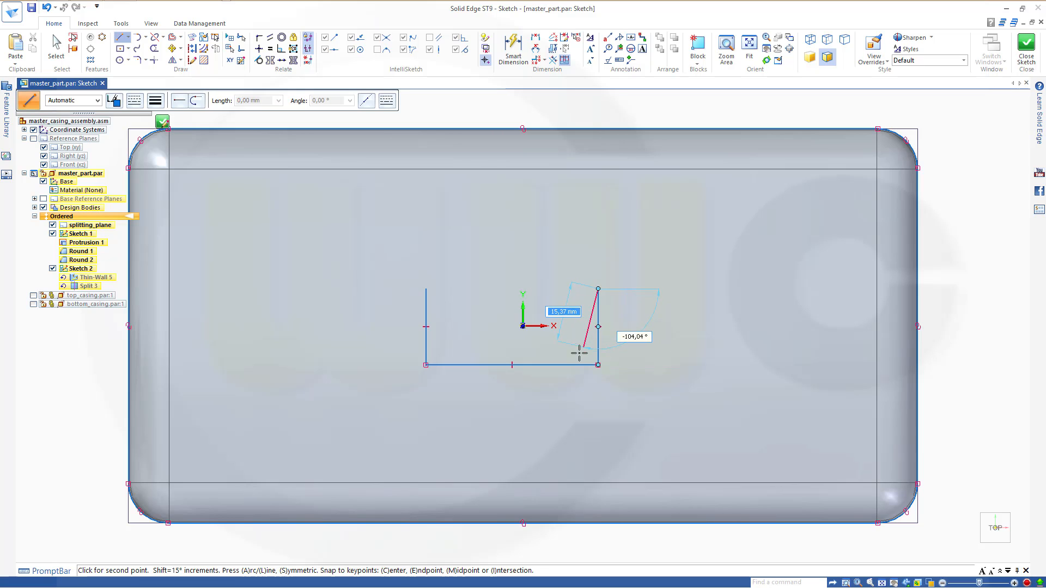
key(Escape)
click(559, 365)
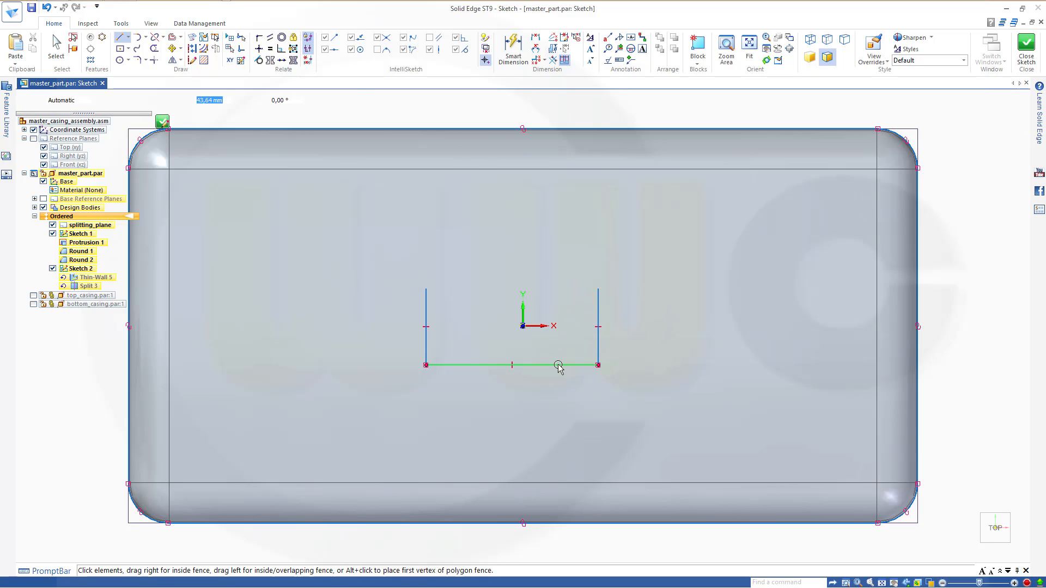
key(Delete)
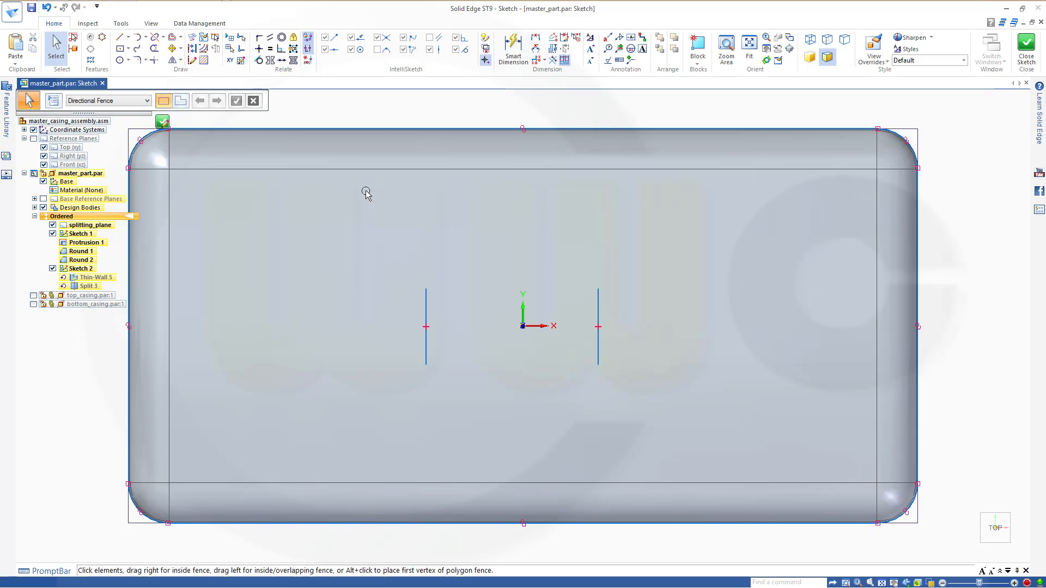
- Align the midpoints of both vertical lines horizontally with each other and with the origin
click(259, 49)
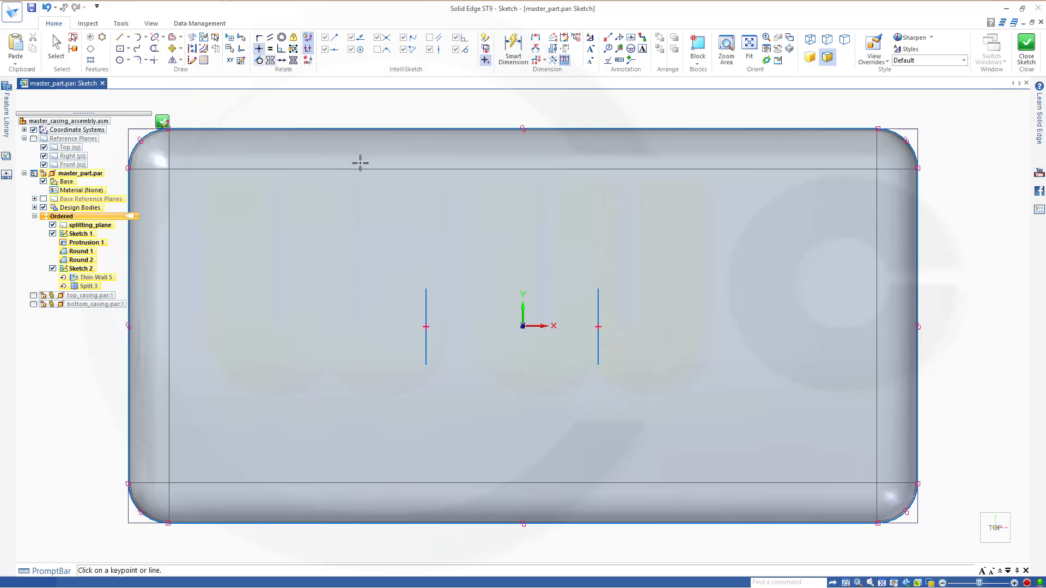
click(426, 327)
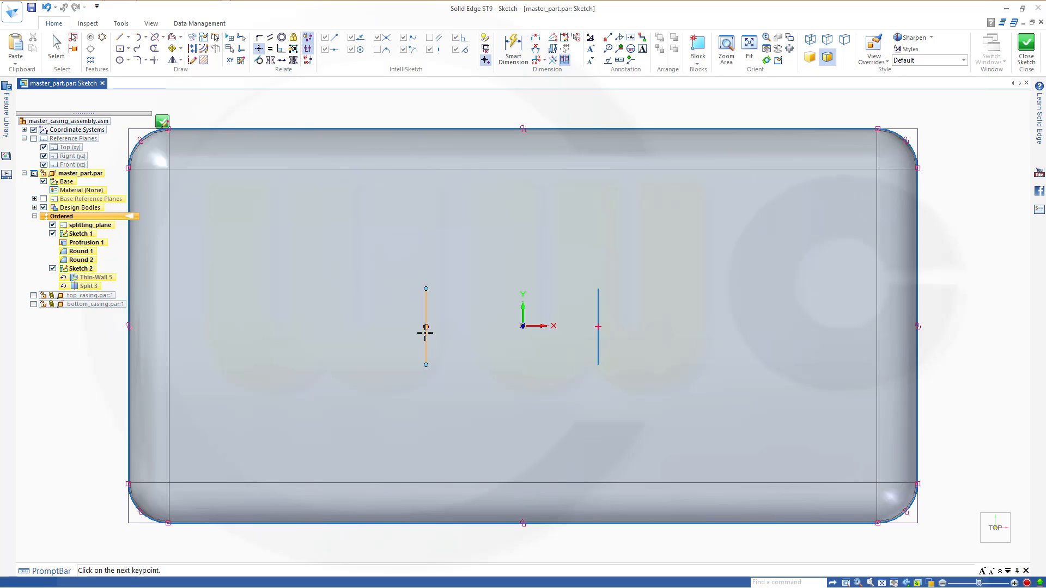
click(598, 327)
click(523, 326)
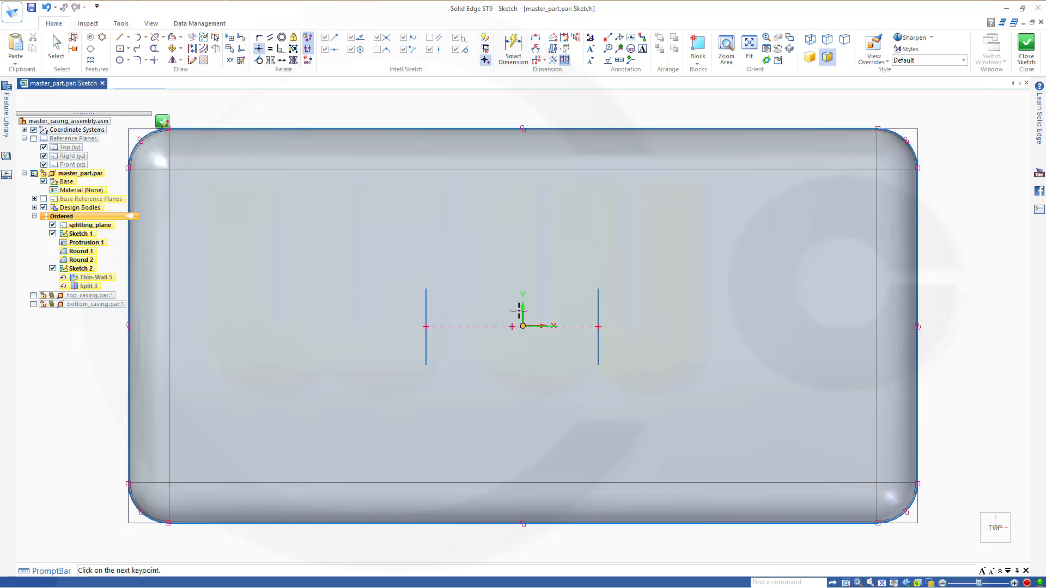
click(427, 327)
- Dimension the horizontal distance between the two vertical lines and set it to 50 mm
click(514, 43)
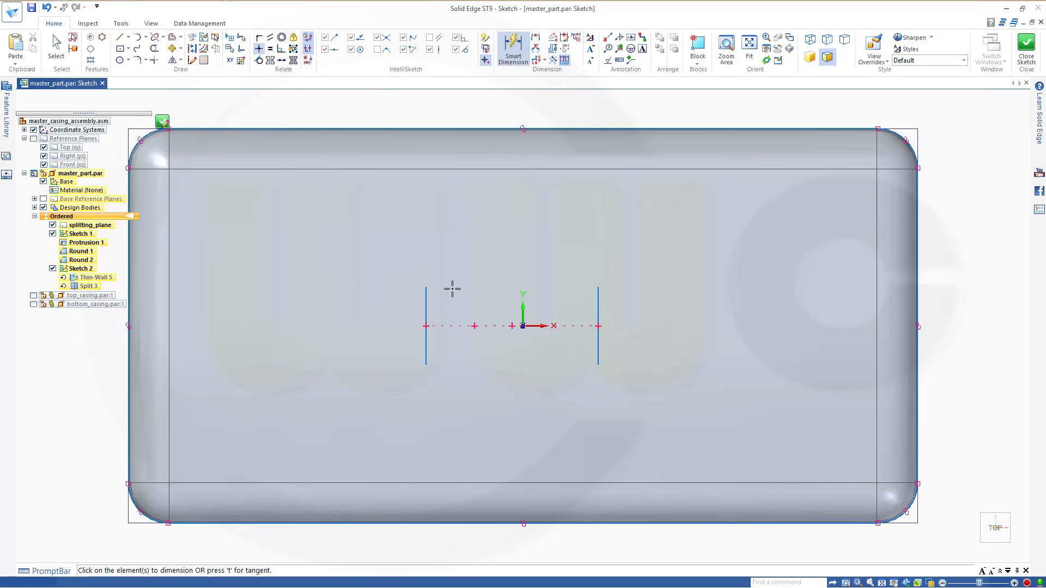
click(426, 305)
click(599, 318)
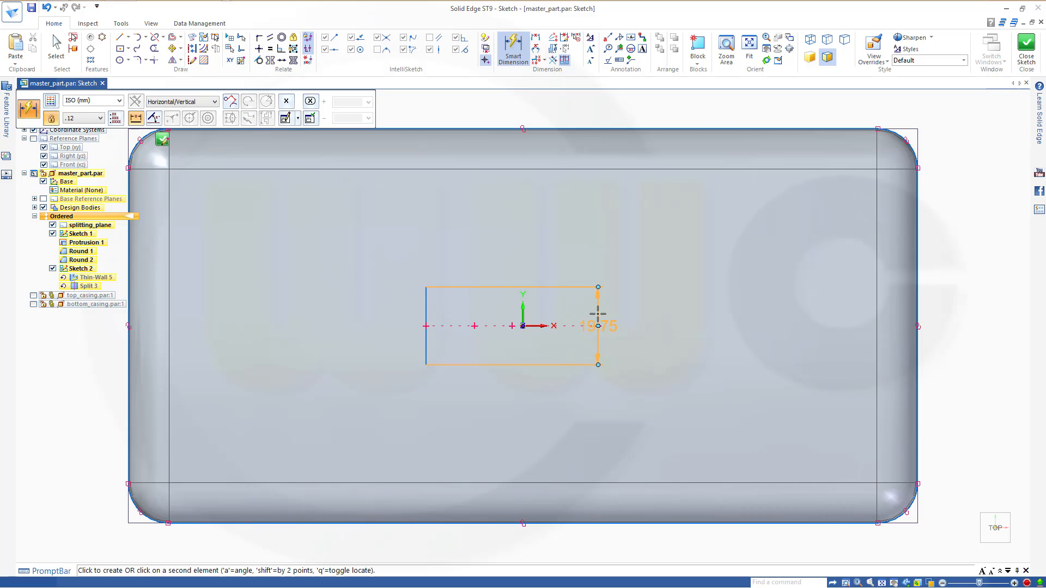
click(513, 228)
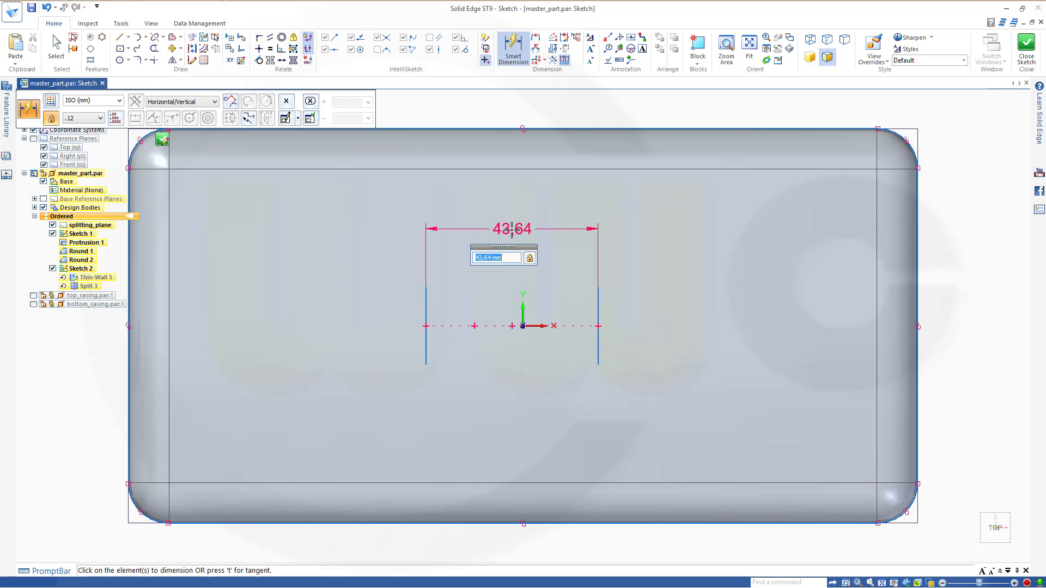
text(50)
key(Return)
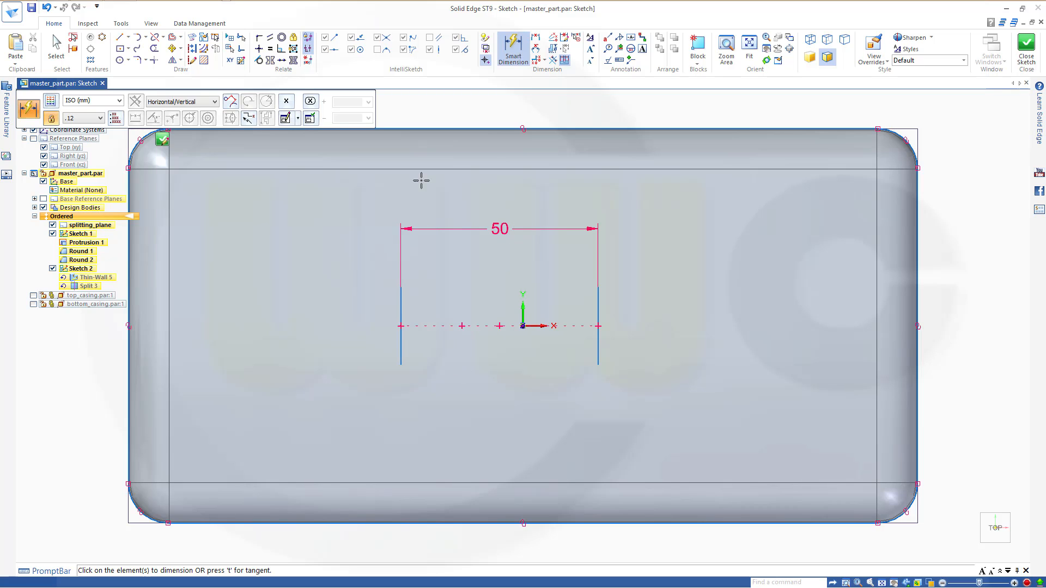
- Align the upper endpoints of the two vertical lines horizontally, and likewise their lower endpoints
click(259, 50)
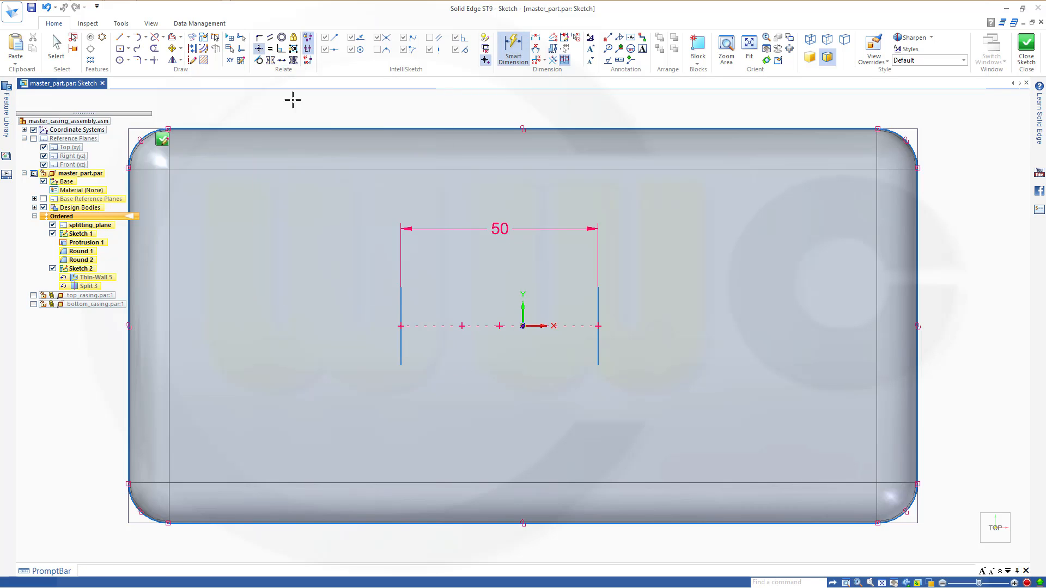
click(400, 287)
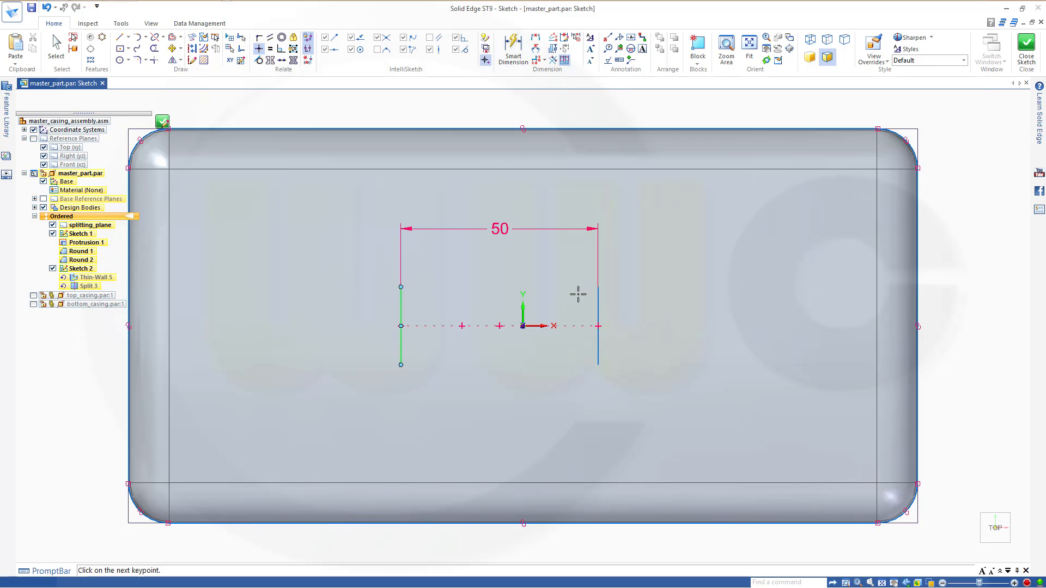
click(598, 287)
click(401, 364)
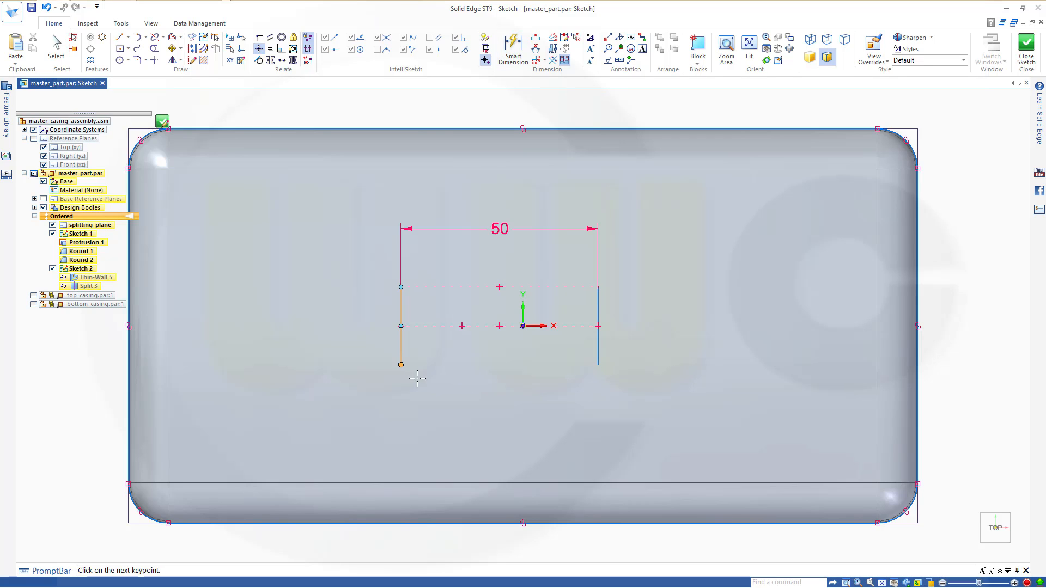
click(598, 365)
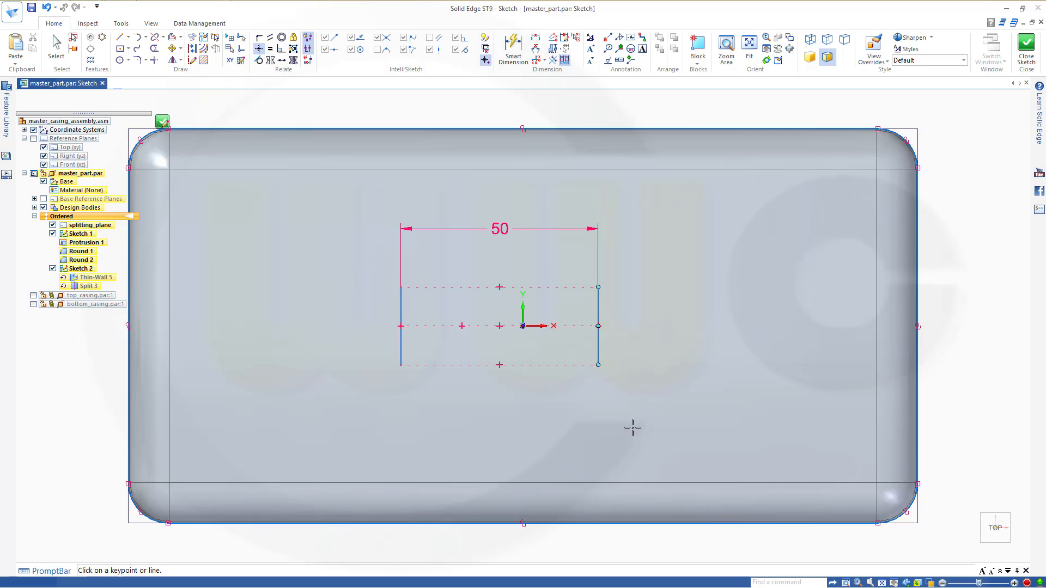
- Dimension the length of the vertical line on the positive X side and set it to 10 mm
click(512, 46)
click(599, 310)
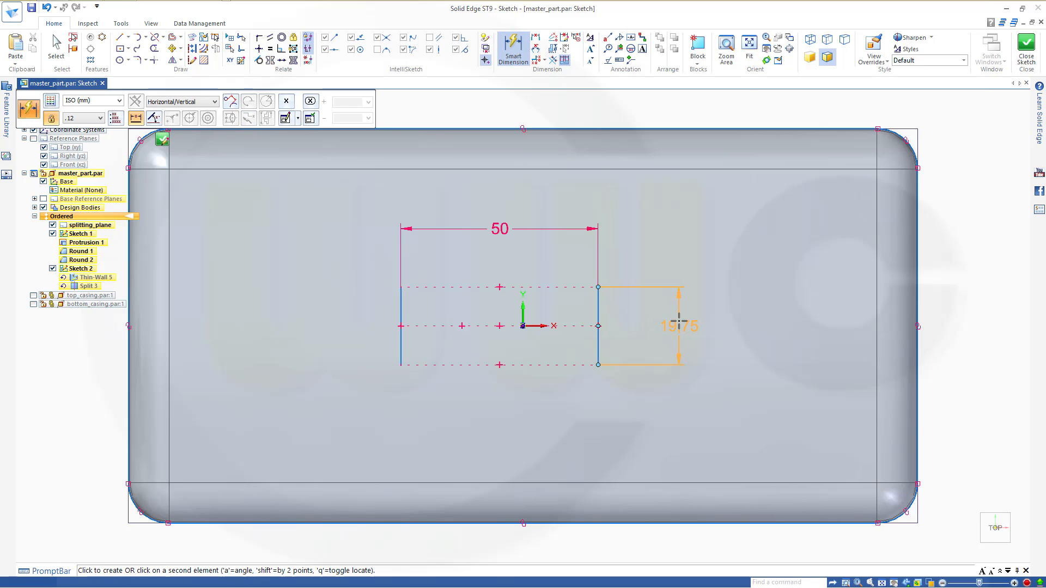
click(679, 323)
text(10)
key(Return)
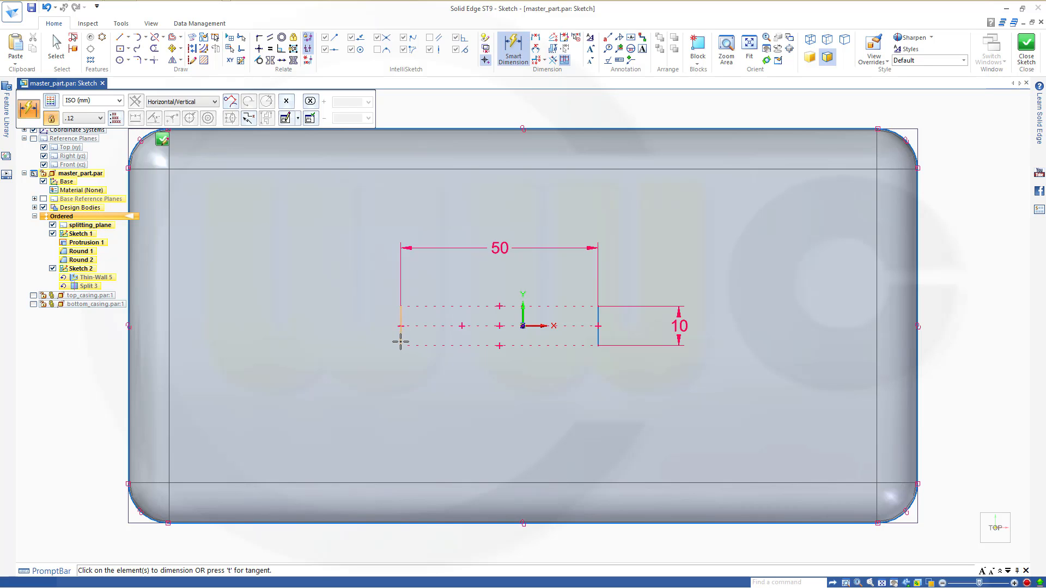
- Dimension the distance from the vertical line on the negative X side to the origin and set it to 25 mm
click(401, 342)
click(523, 325)
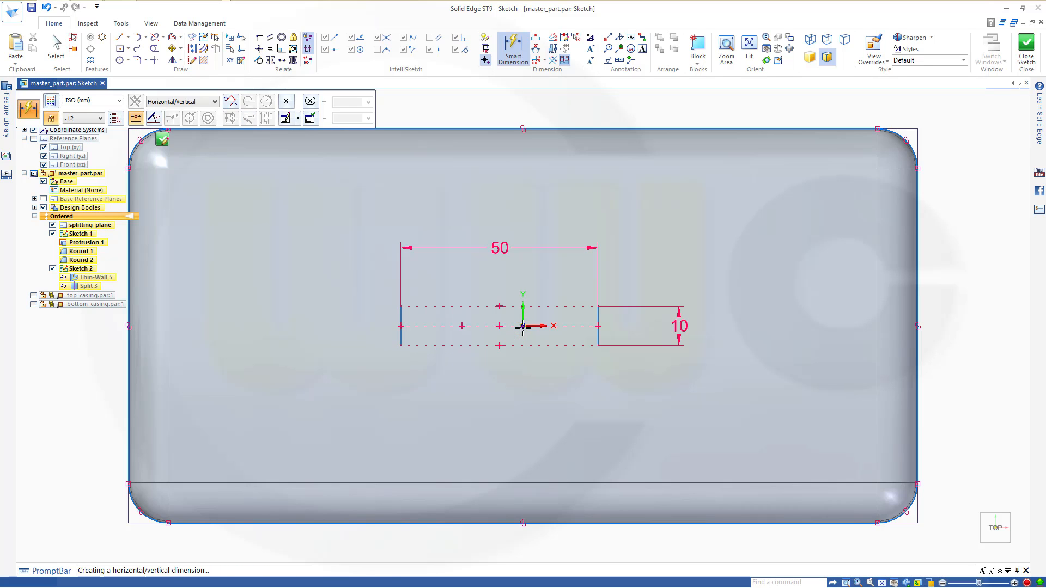
click(491, 376)
text(25)
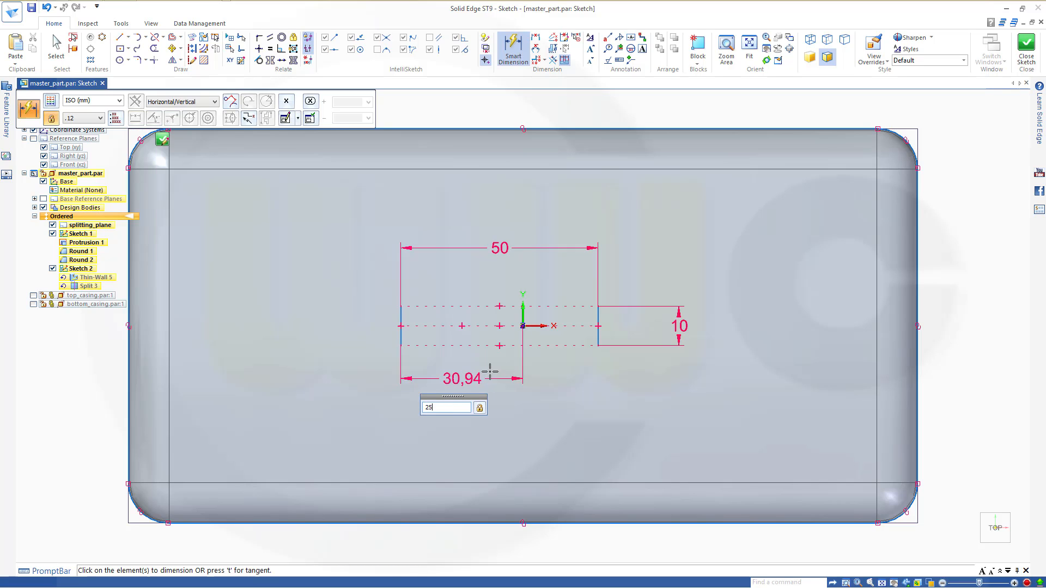
key(Return)
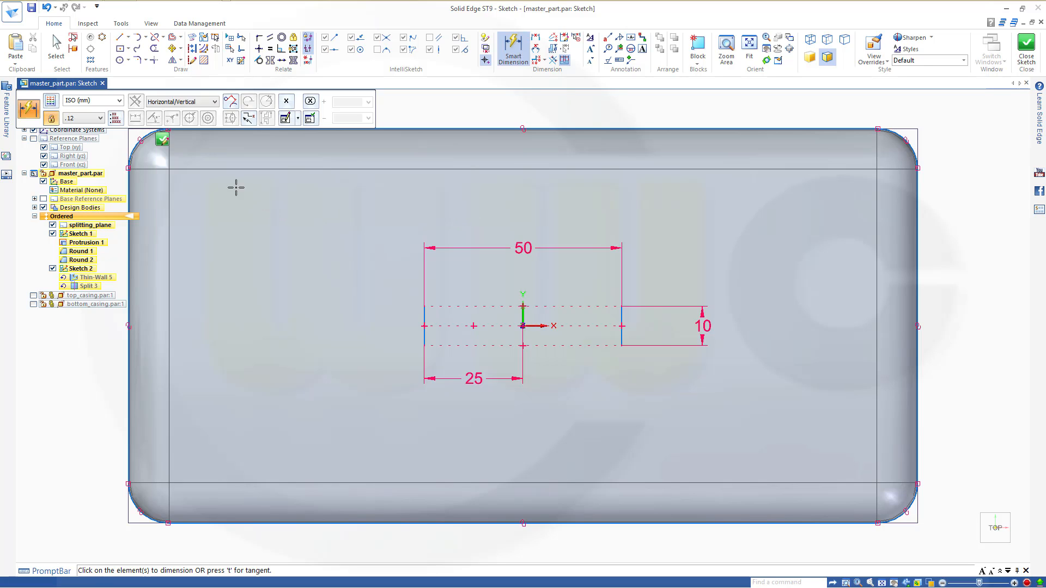
- Place a sketch point freehand near the upper left corner of the casing outline, inside the rounded edges
click(128, 37)
click(122, 63)
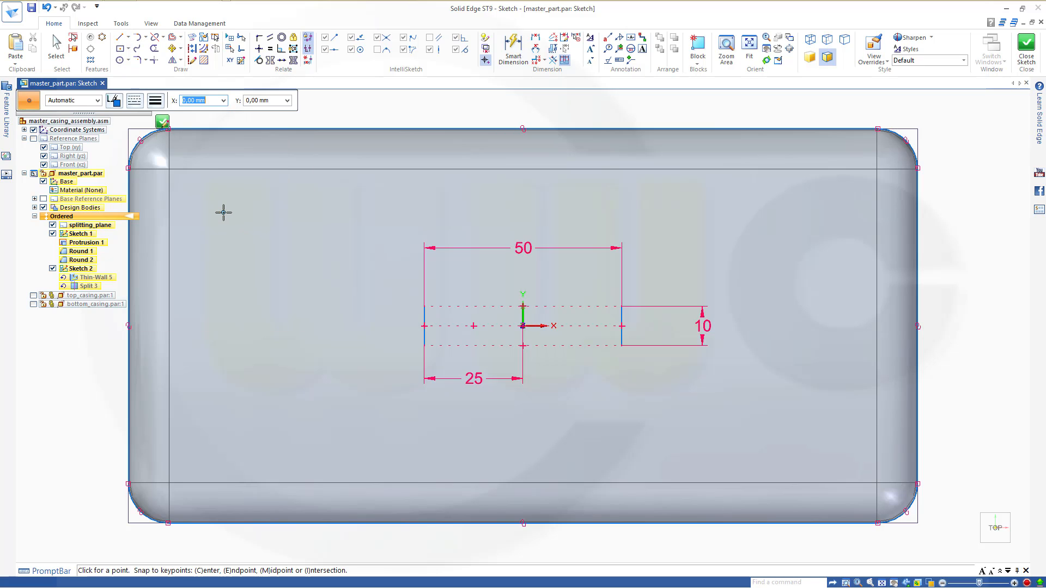
click(223, 212)
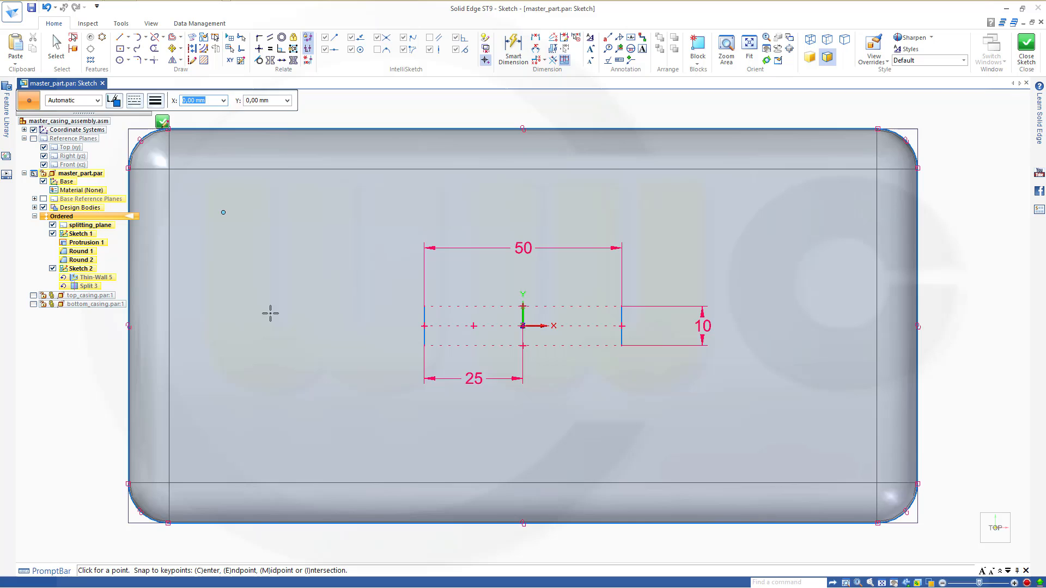
click(513, 49)
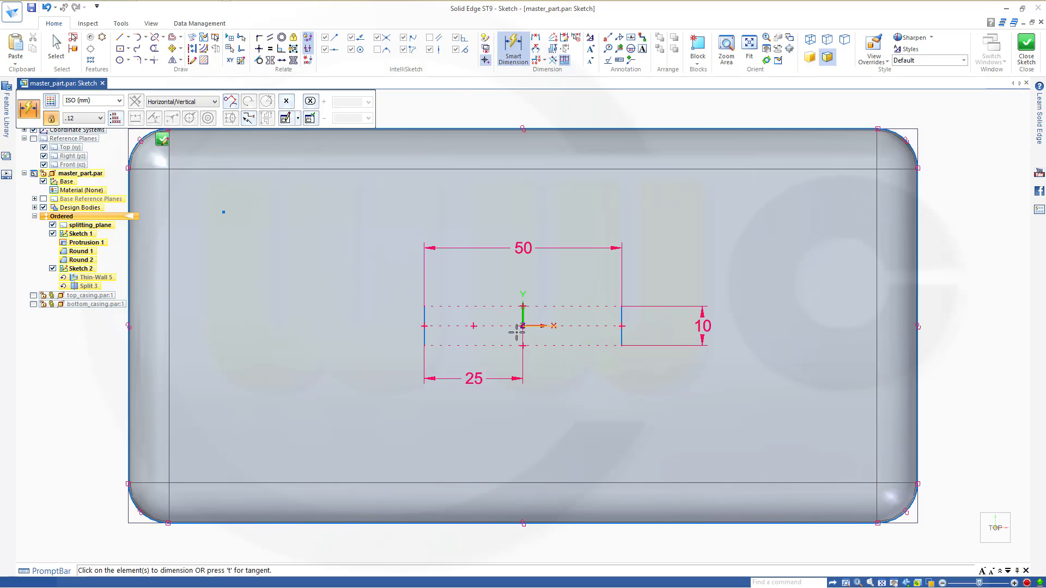
scroll(522, 326, down, 1)
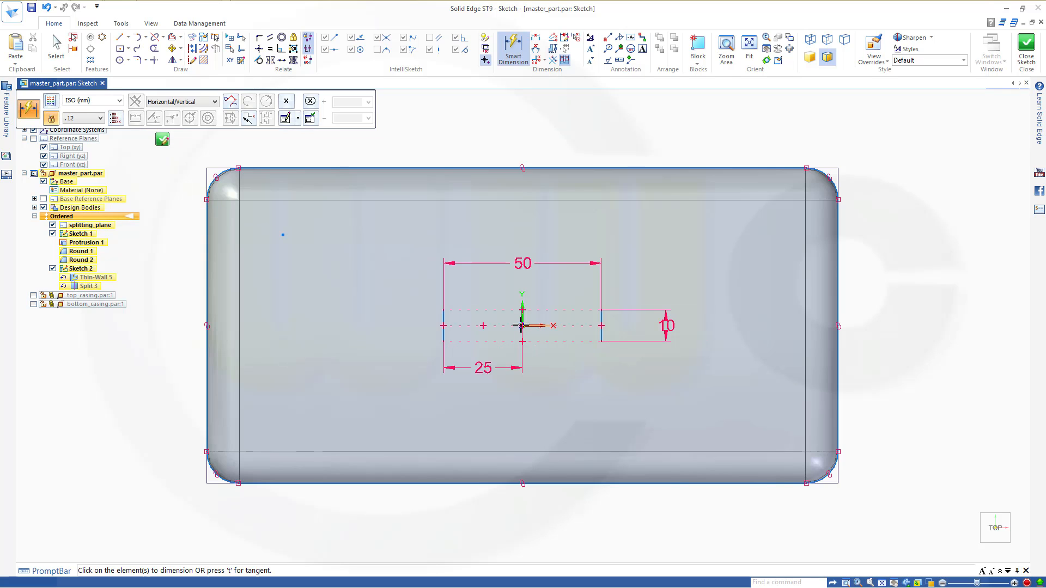
scroll(522, 334, up, 1)
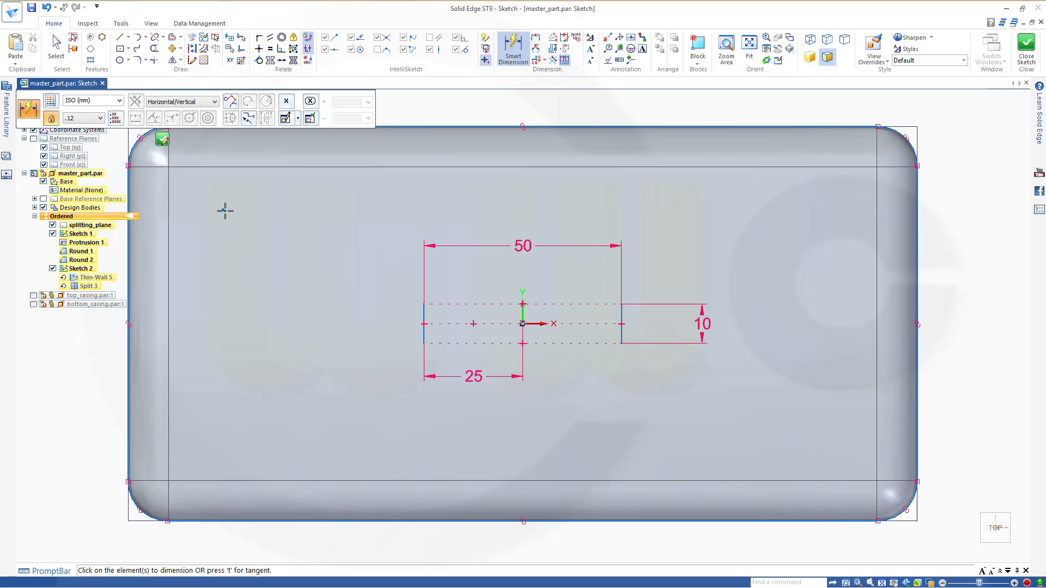
click(222, 210)
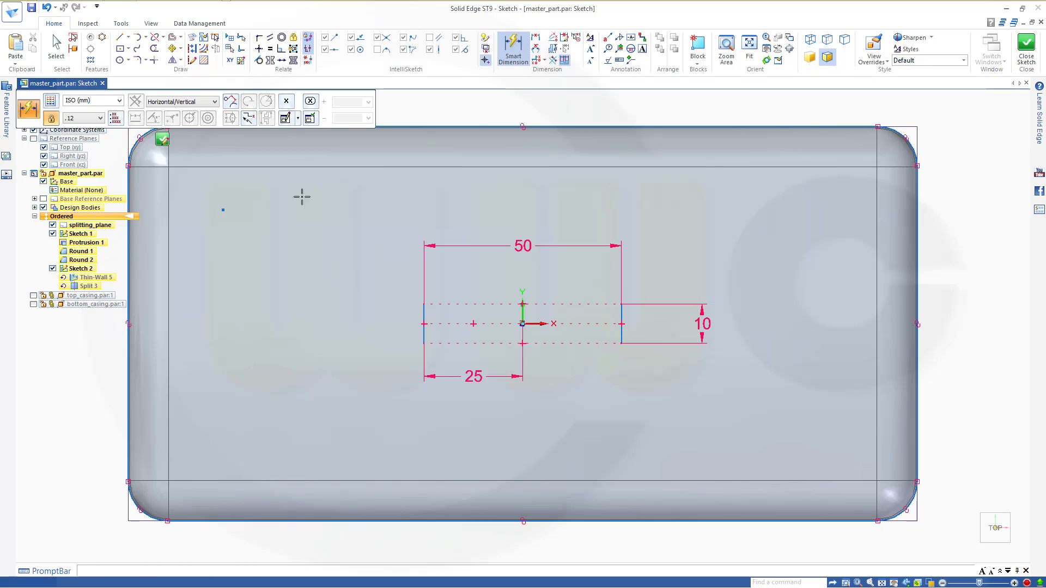
click(523, 324)
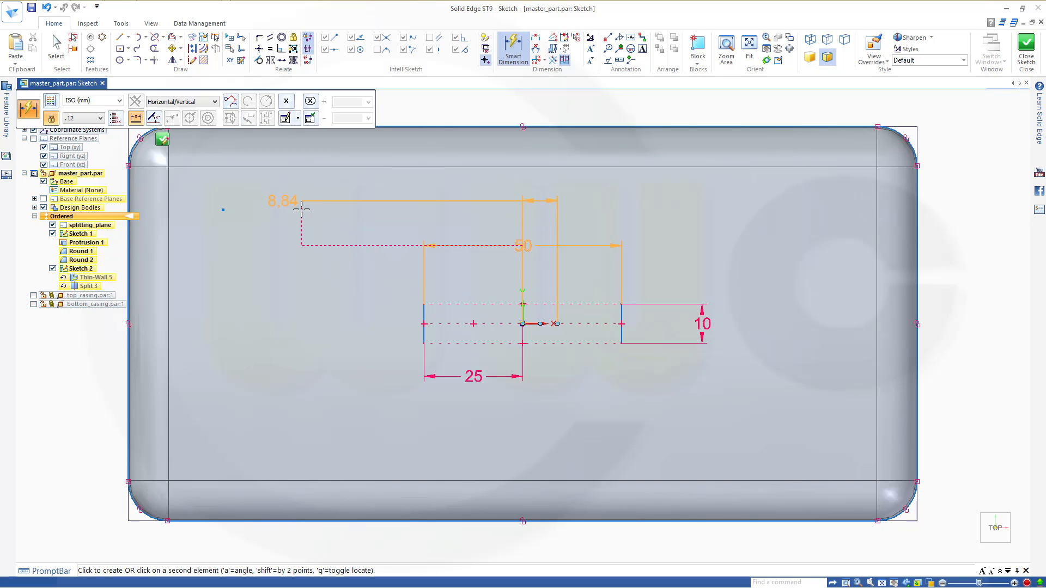
key(Escape)
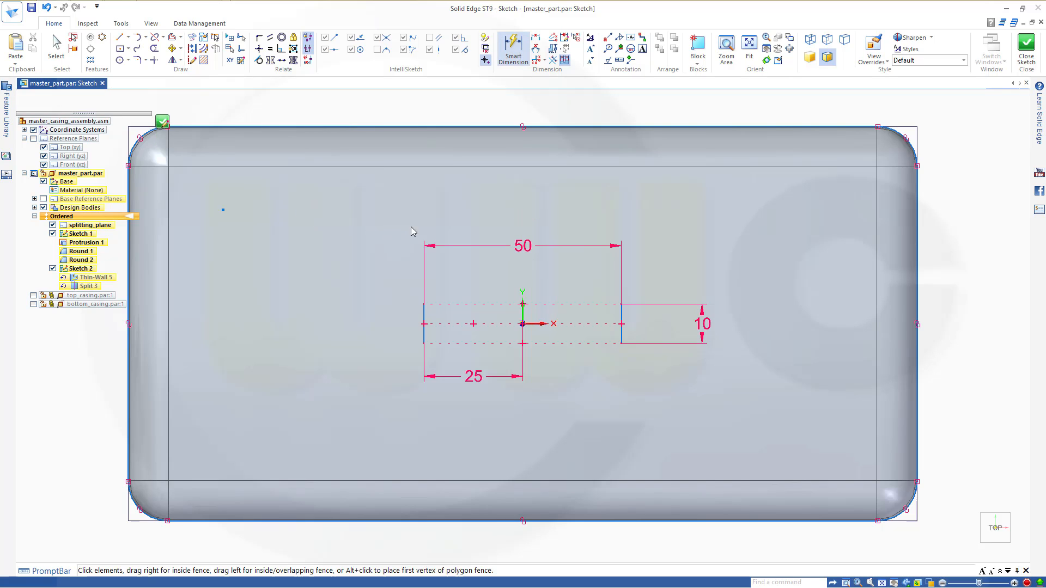
click(513, 49)
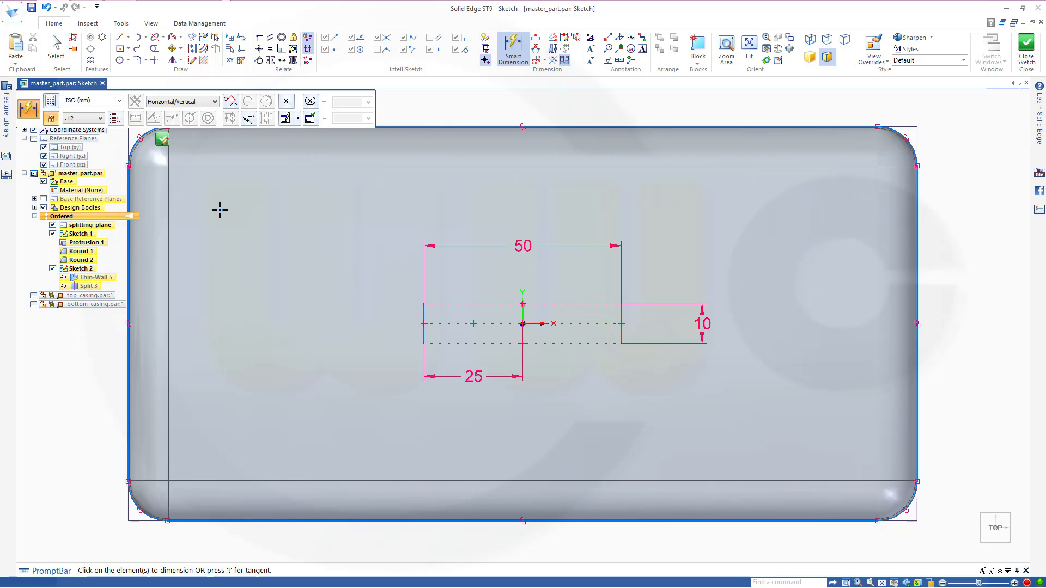
middle_drag(274, 229, 221, 217)
drag(61, 216, 52, 211)
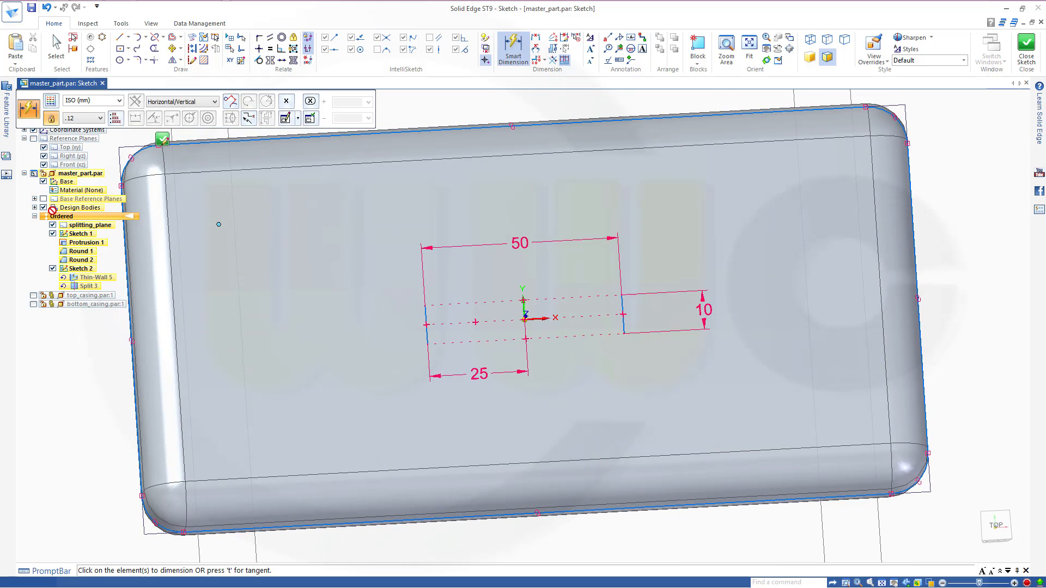
drag(50, 246, 39, 190)
mouse_move(305, 272)
middle_down()
mouse_move(443, 342)
mouse_move(338, 280)
mouse_move(299, 239)
mouse_move(253, 238)
middle_up()
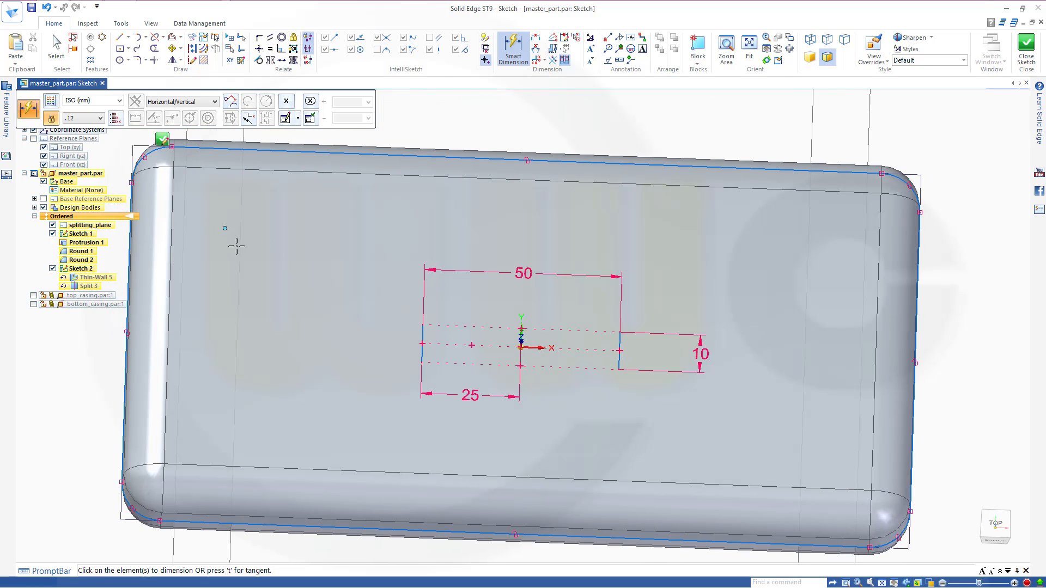
middle_drag(241, 268, 234, 236)
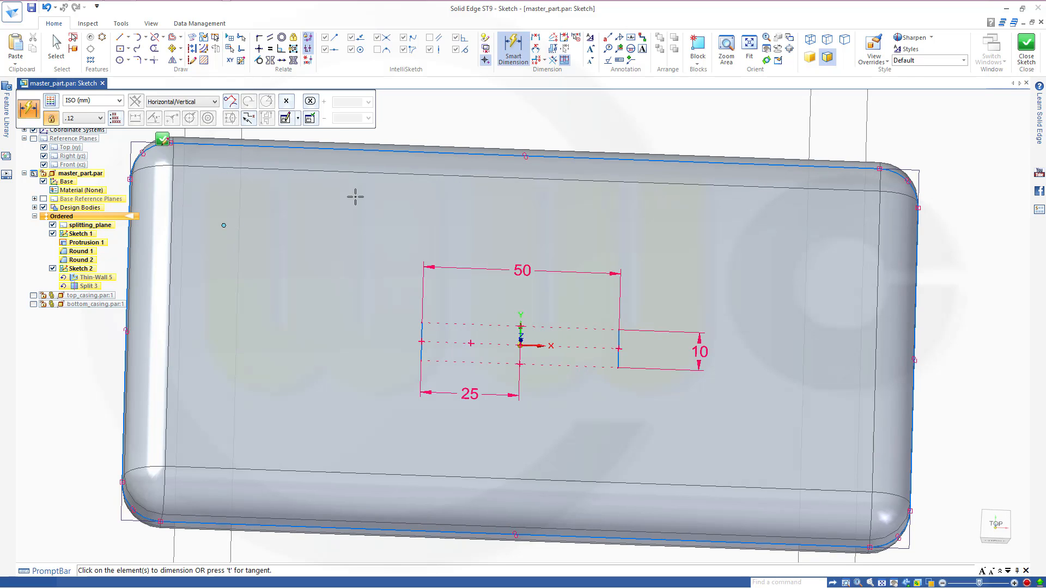
key(Escape)
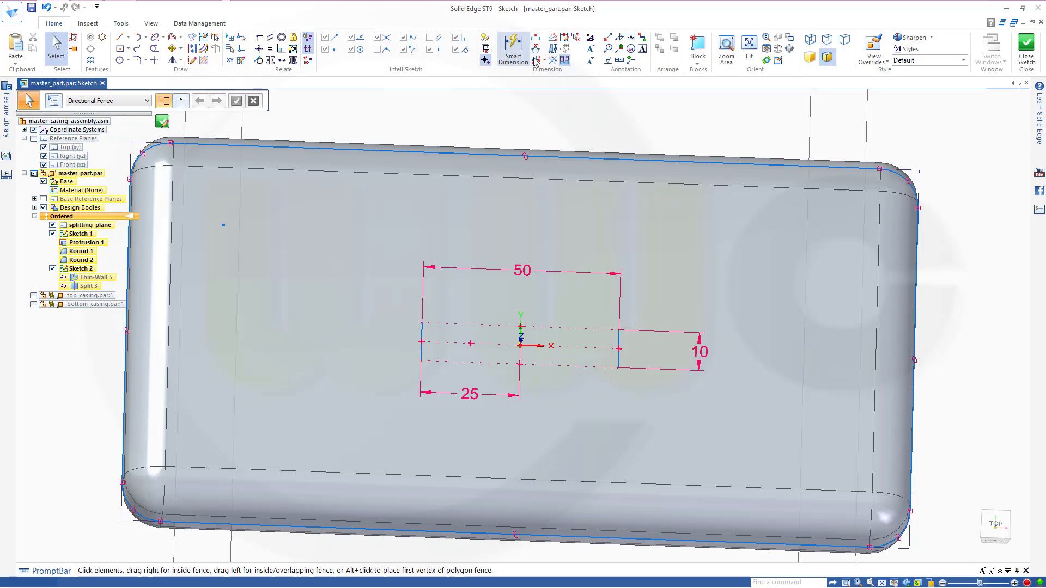
- Dimension the horizontal distance from the origin to the sketch point and set it to 85 mm
click(514, 50)
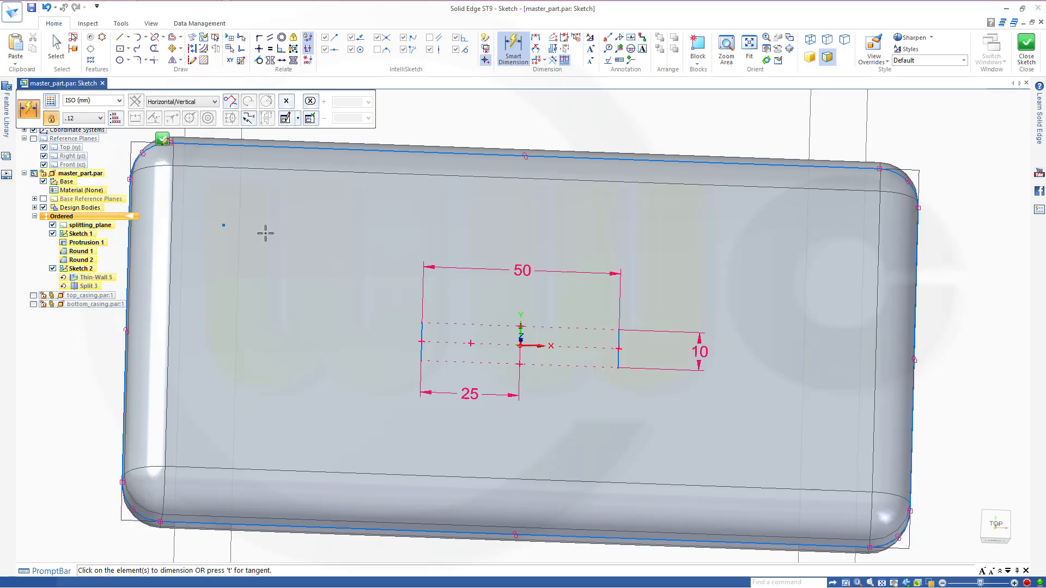
click(520, 335)
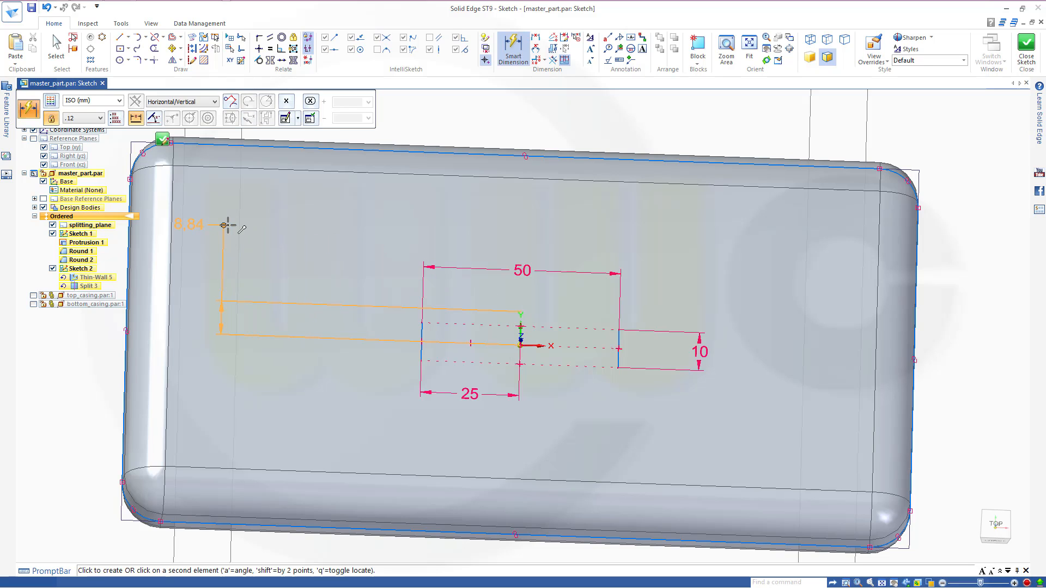
click(225, 225)
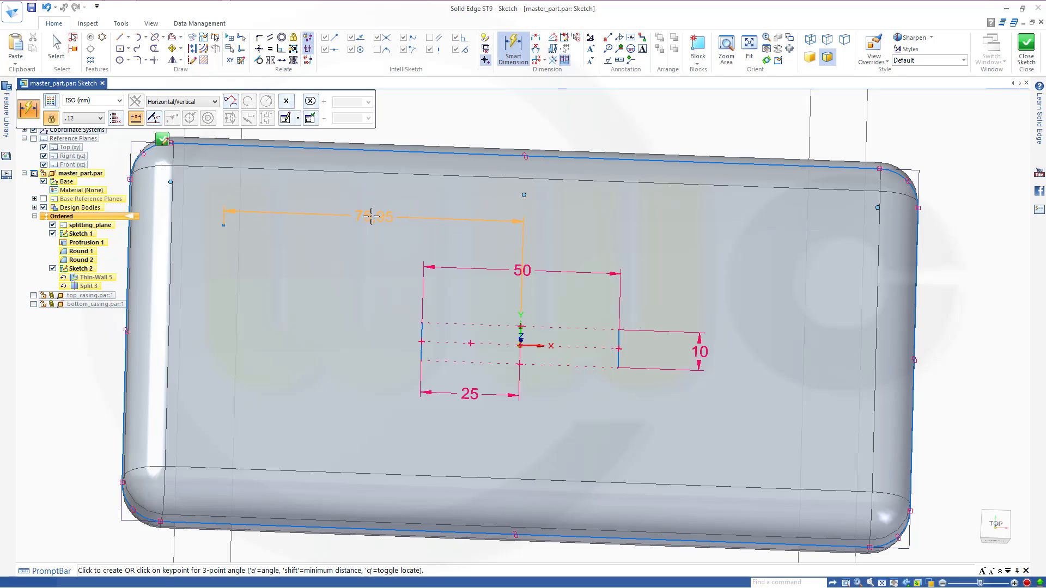
click(371, 217)
text(85)
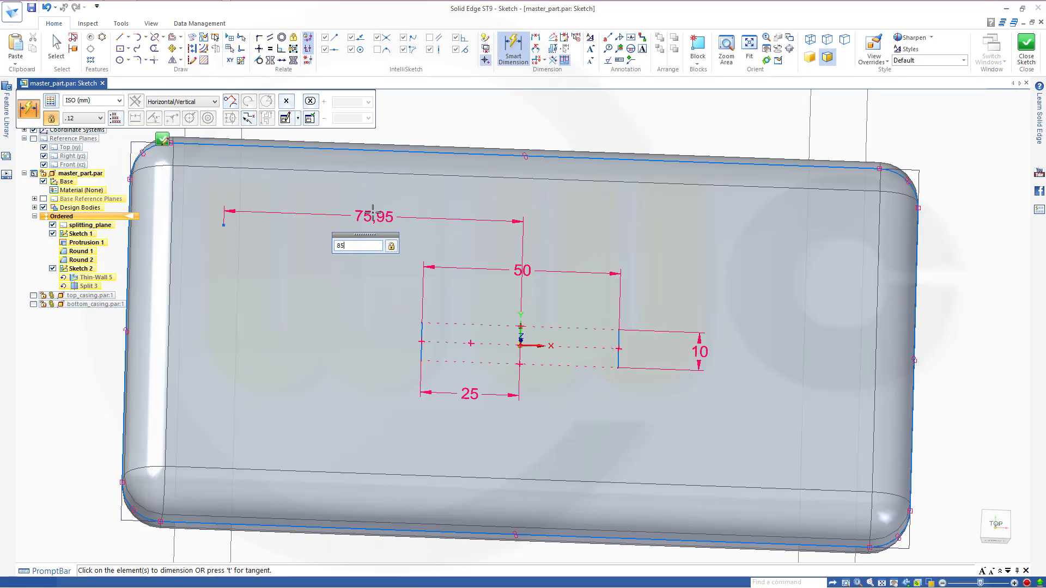
key(Return)
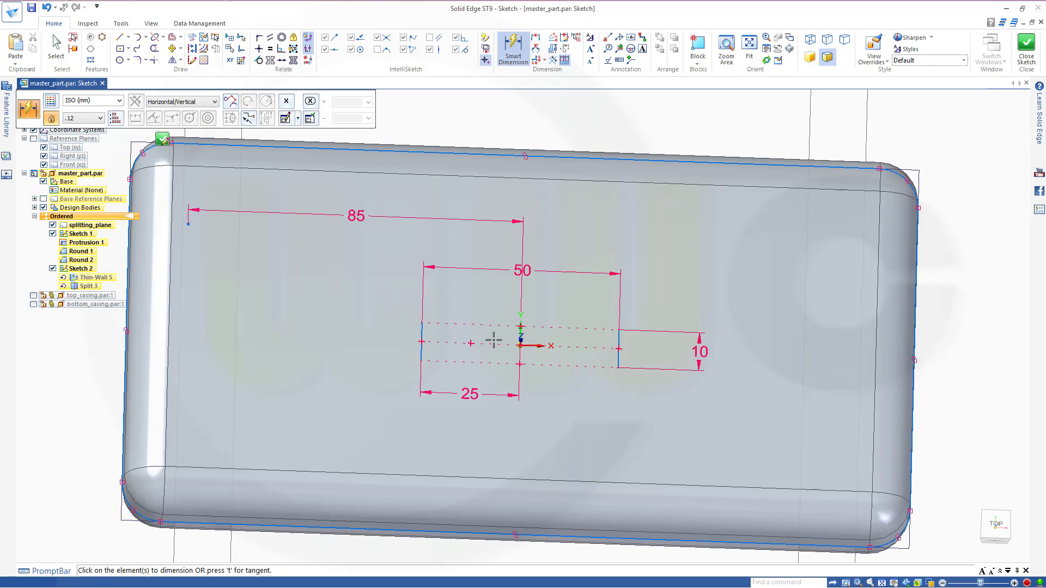
- Dimension the vertical distance from the origin to the sketch point and set it to 35 mm
click(528, 346)
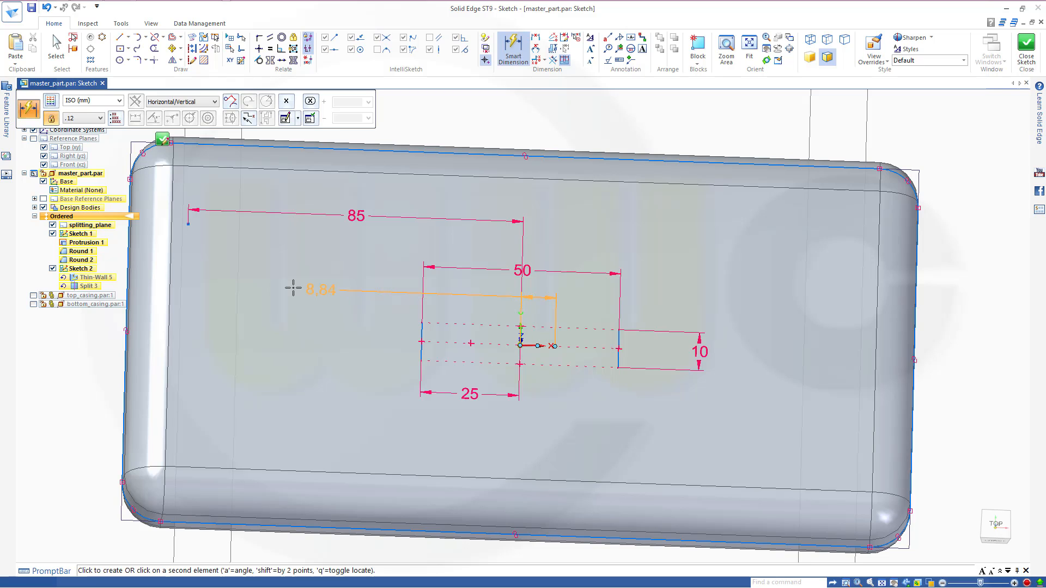
click(188, 224)
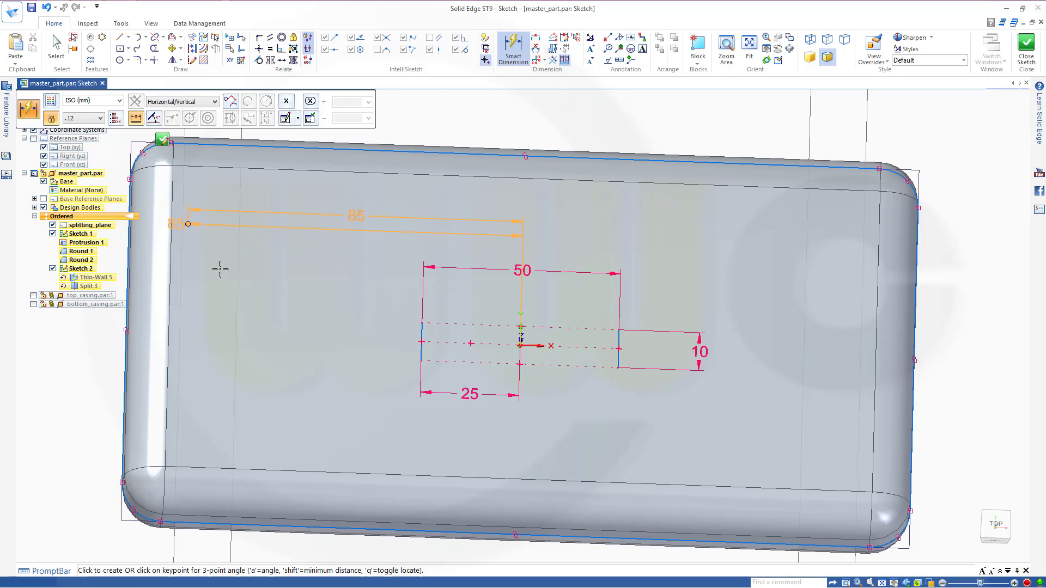
click(193, 282)
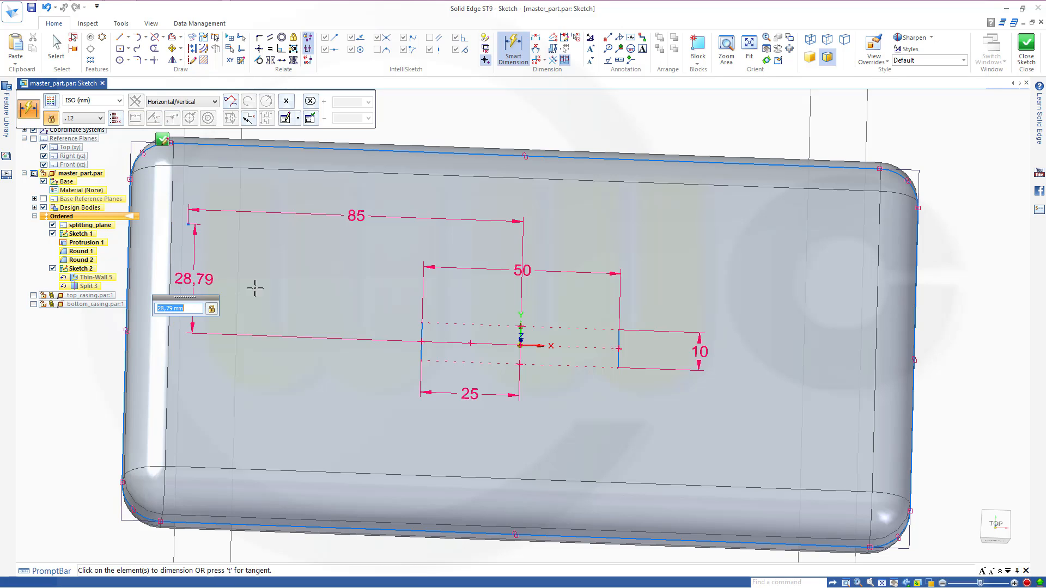
text(35)
key(Return)
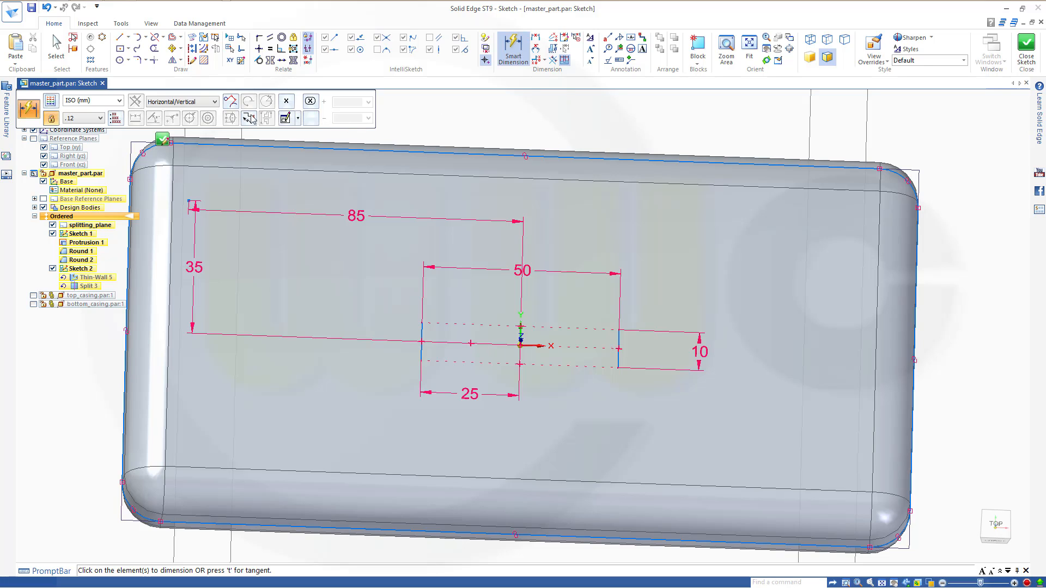
- Draw a rectangular pattern frame about 152 mm wide and 59 mm high, starting from the dimensioned sketch point
click(91, 61)
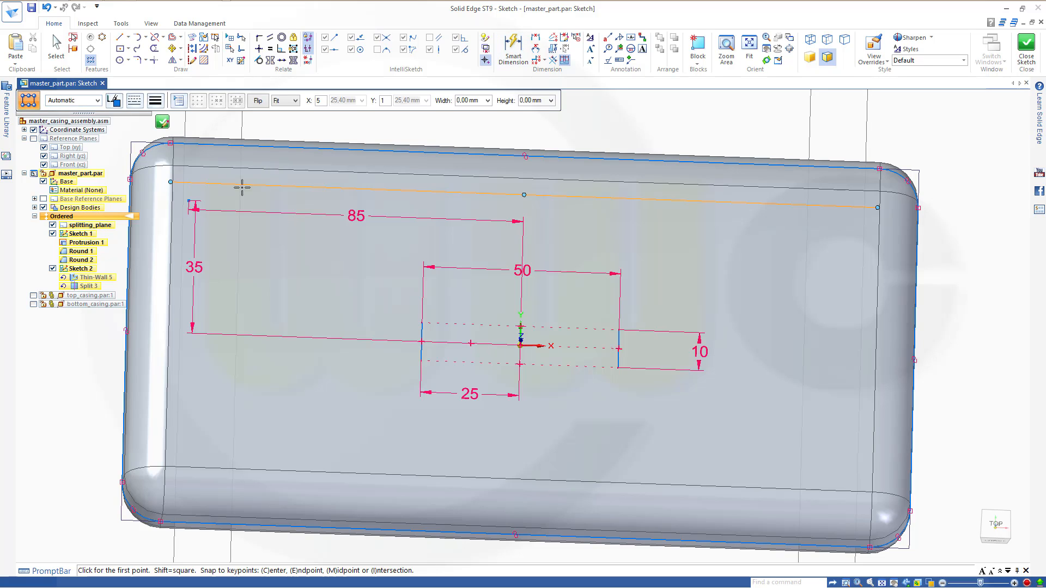
click(188, 202)
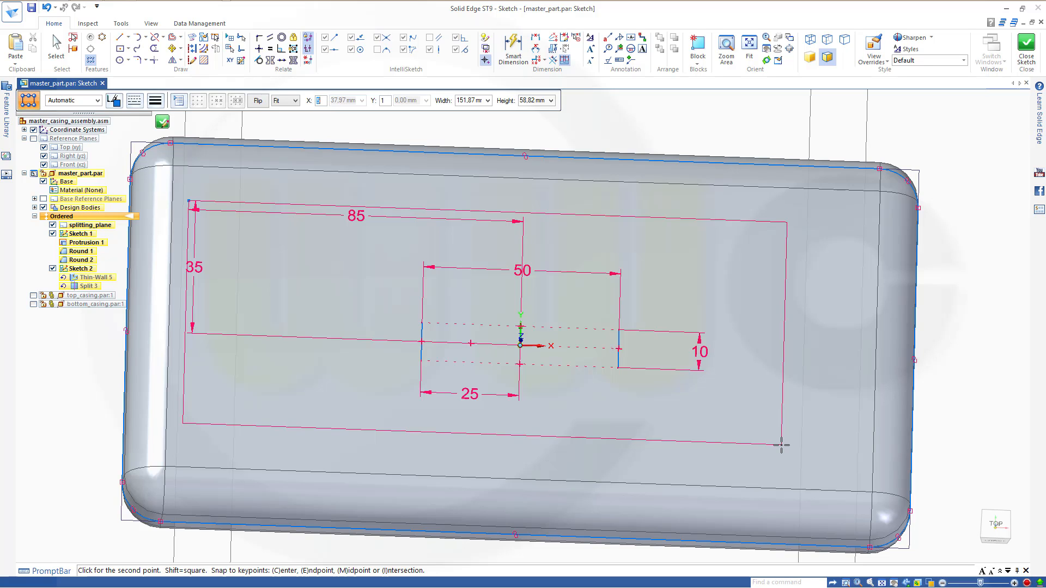
click(781, 445)
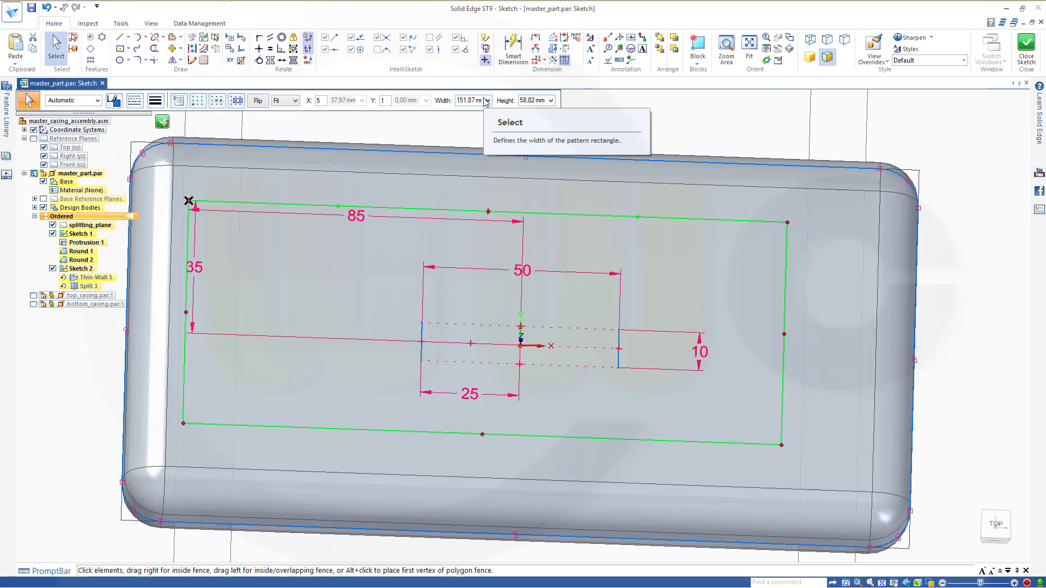
- Set the rectangular pattern's width to 170 mm, its height to 70 mm and its X occurrences to 2
click(458, 102)
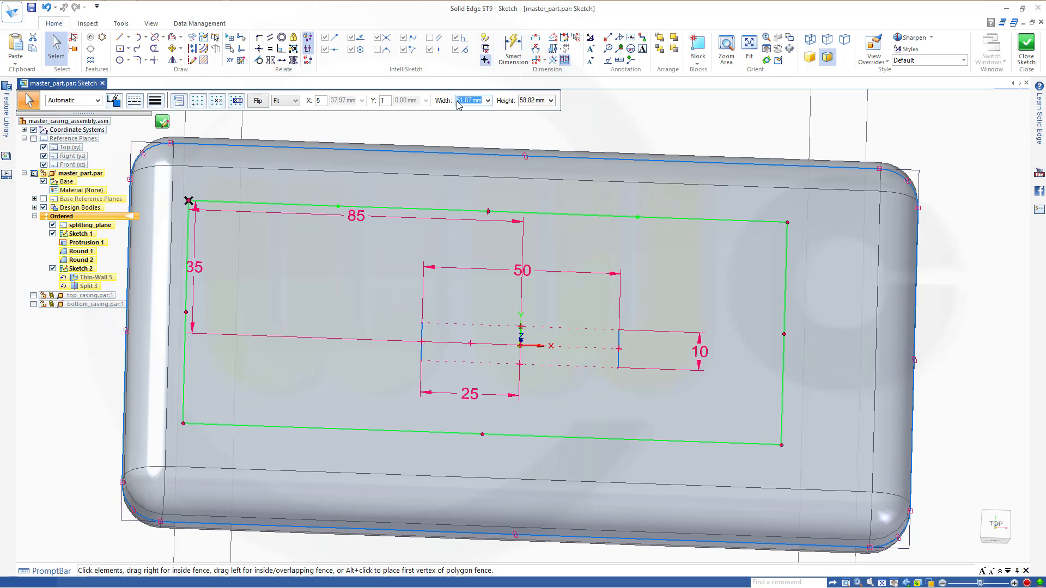
text(170)
key(Tab)
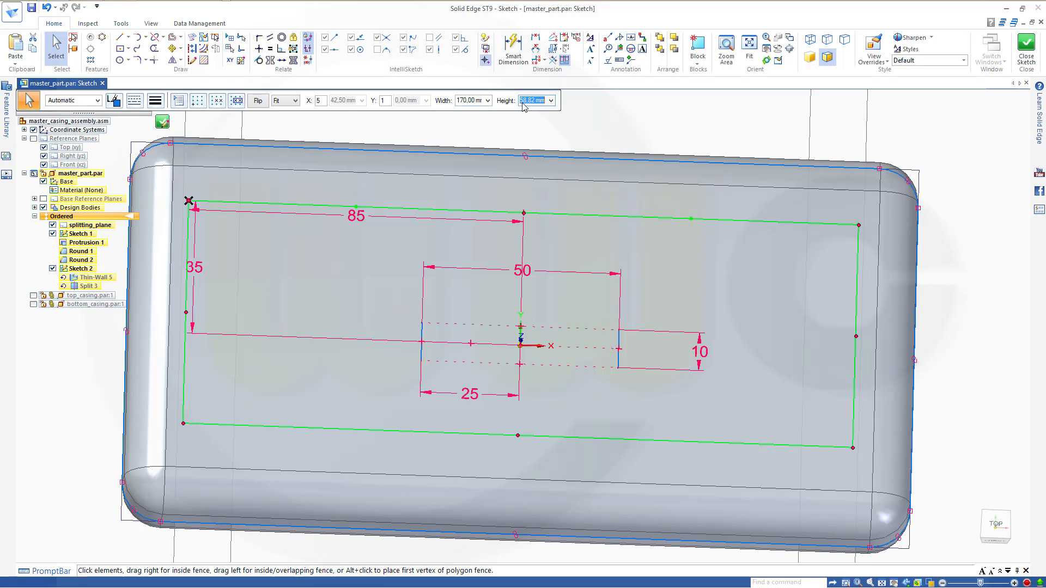
text(70)
key(Tab)
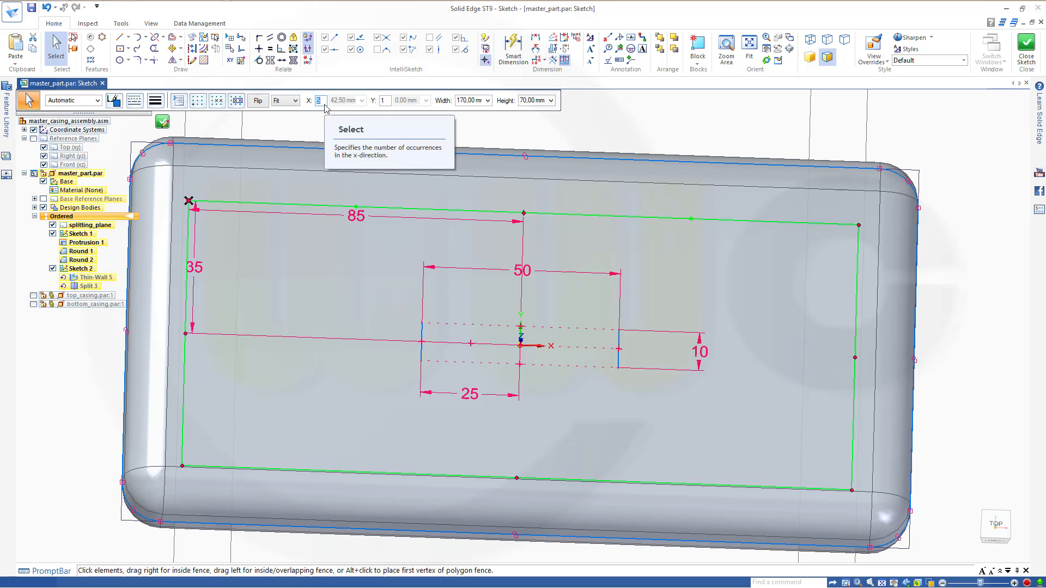
text(2)
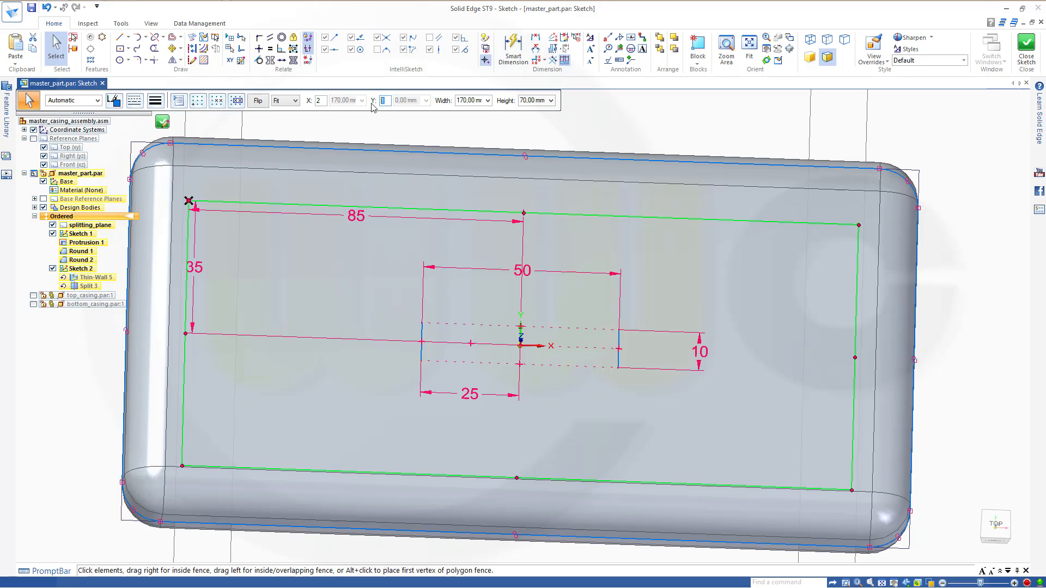
- Set the fitted 170 by 70 mm rectangular pattern's Y count to 2 and finish editing Sketch 2 of master_part.par
text(2)
click(649, 122)
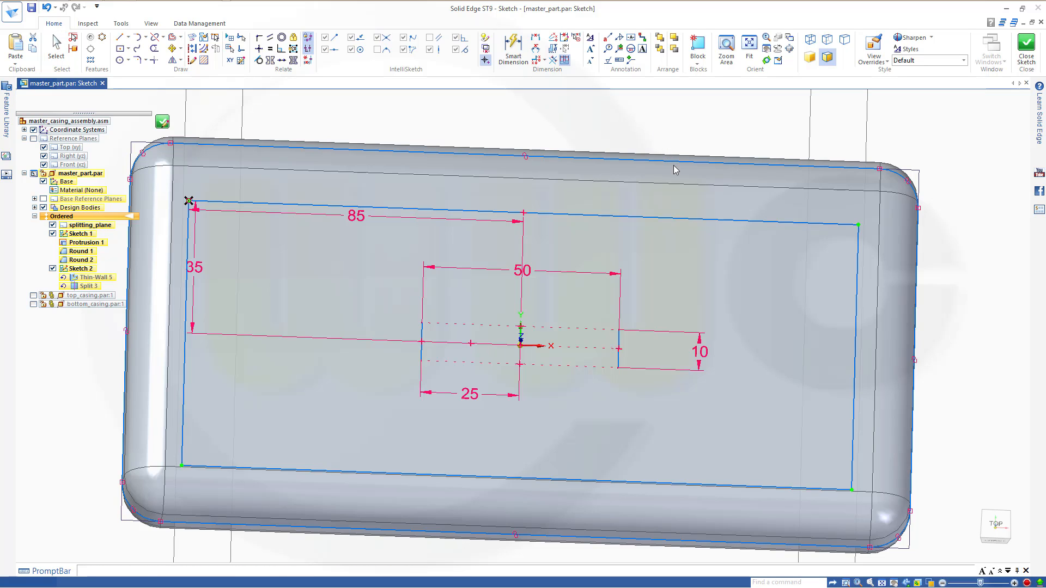
click(1026, 48)
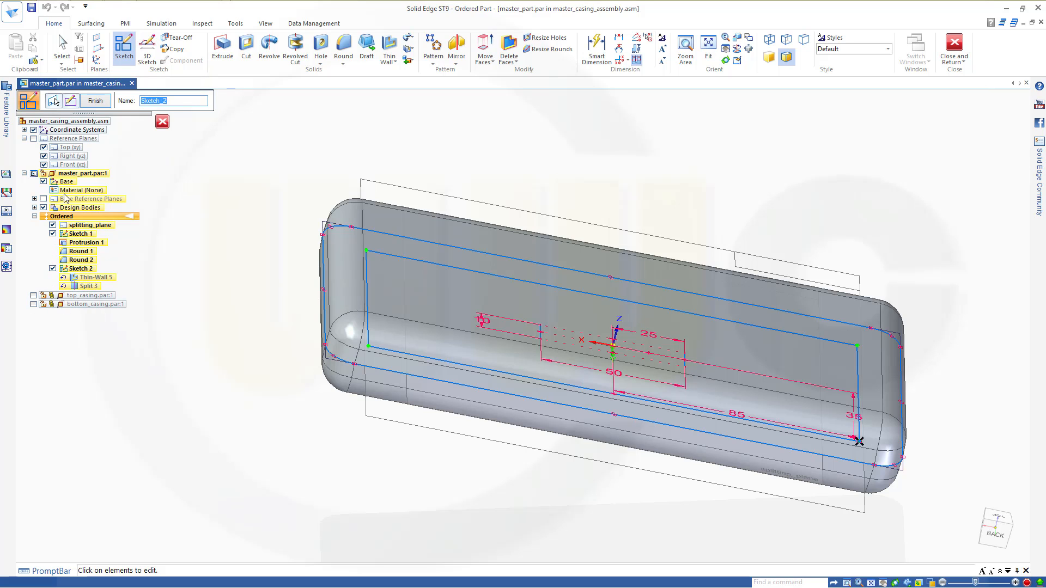
click(95, 101)
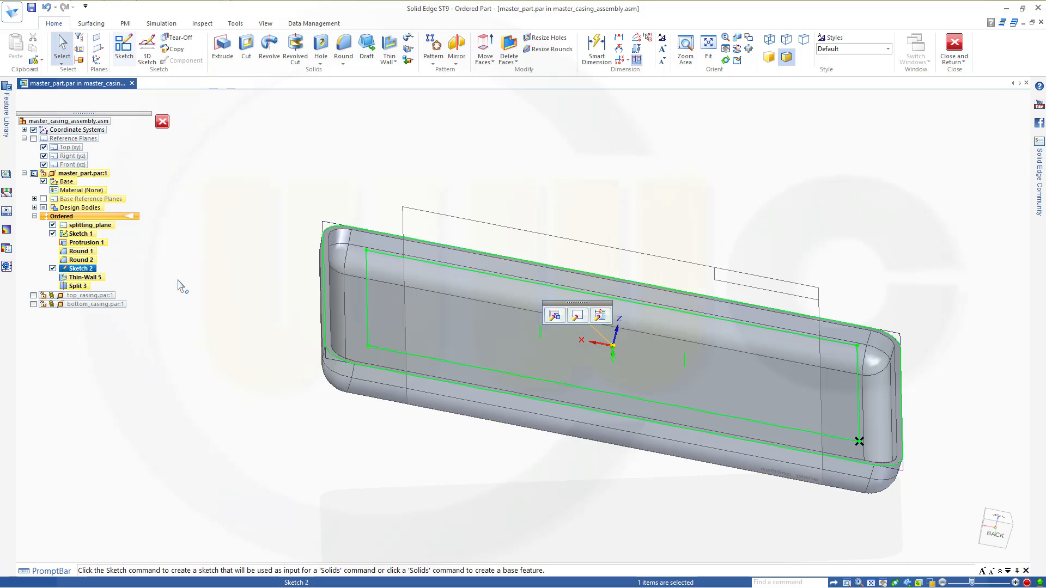
- Edit top_casing.par in place, hide master_part.par and turn the view to the casing's inner side
double_click(96, 296)
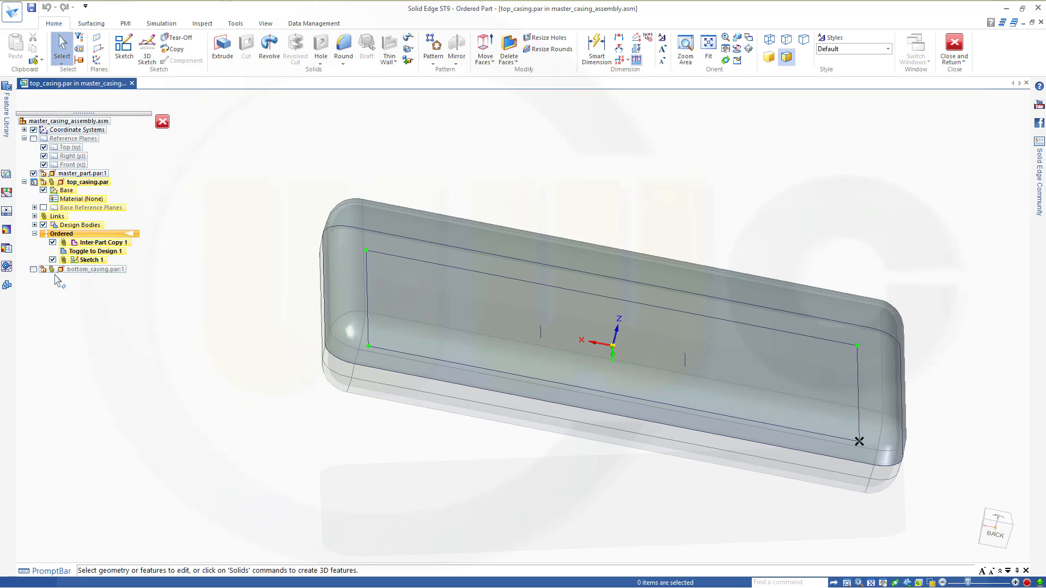
click(33, 173)
middle_drag(671, 257, 642, 123)
middle_drag(549, 191, 552, 147)
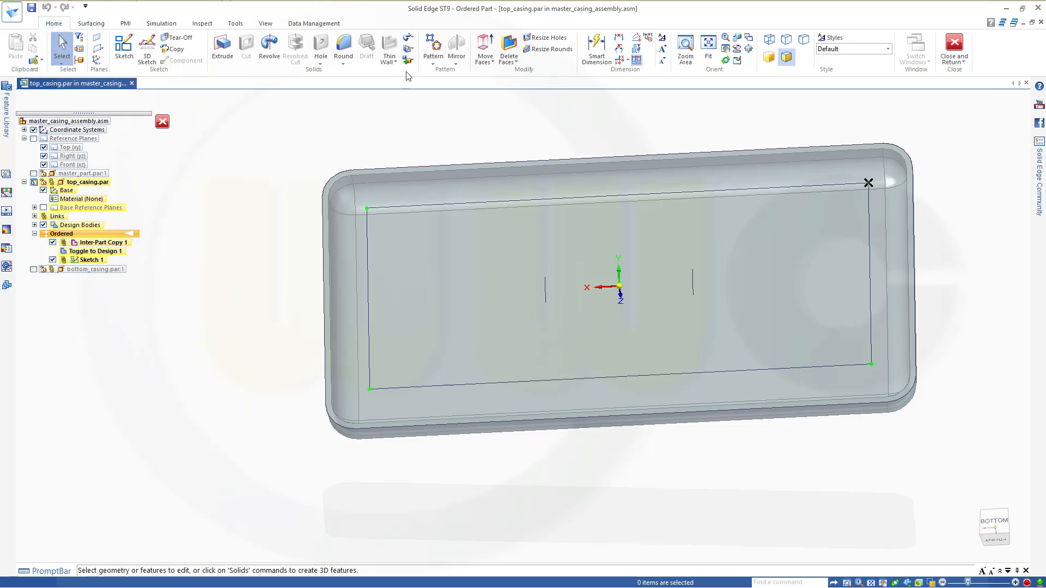
- Examine which material-adding, cutting and Thin Wall group commands are available for the top casing and its linked Sketch 1
click(412, 49)
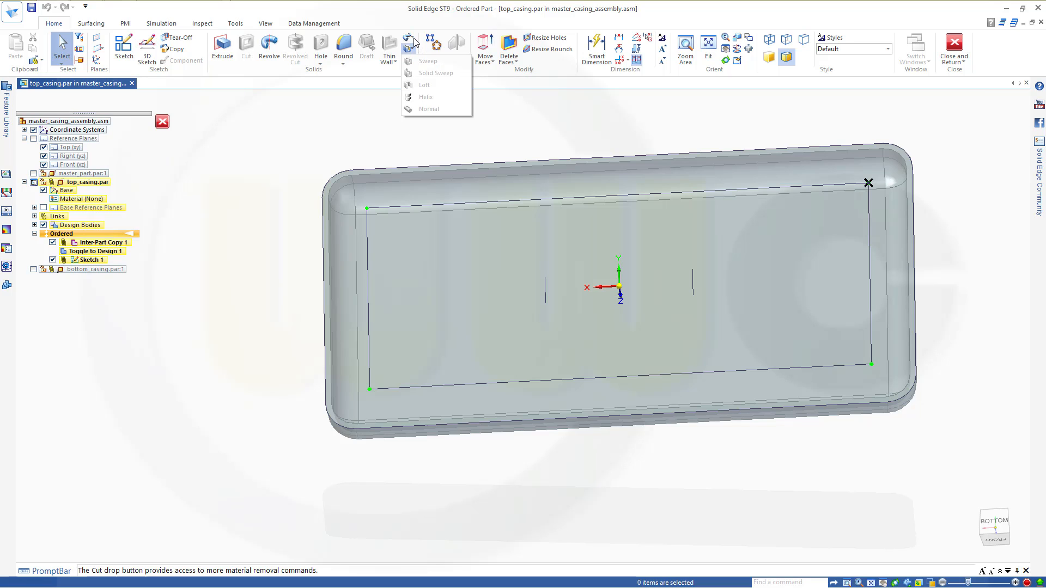
click(415, 37)
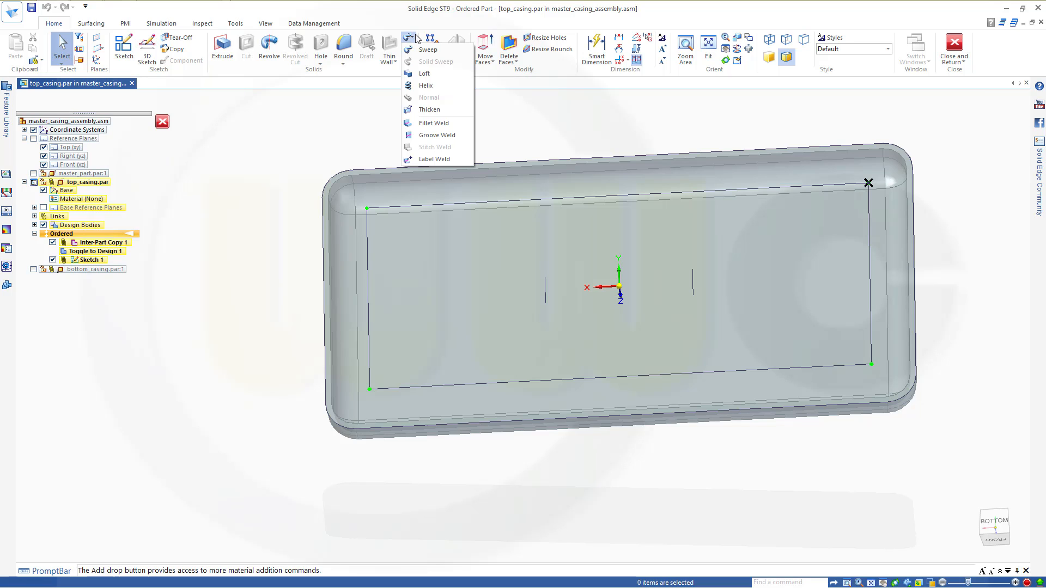
click(377, 66)
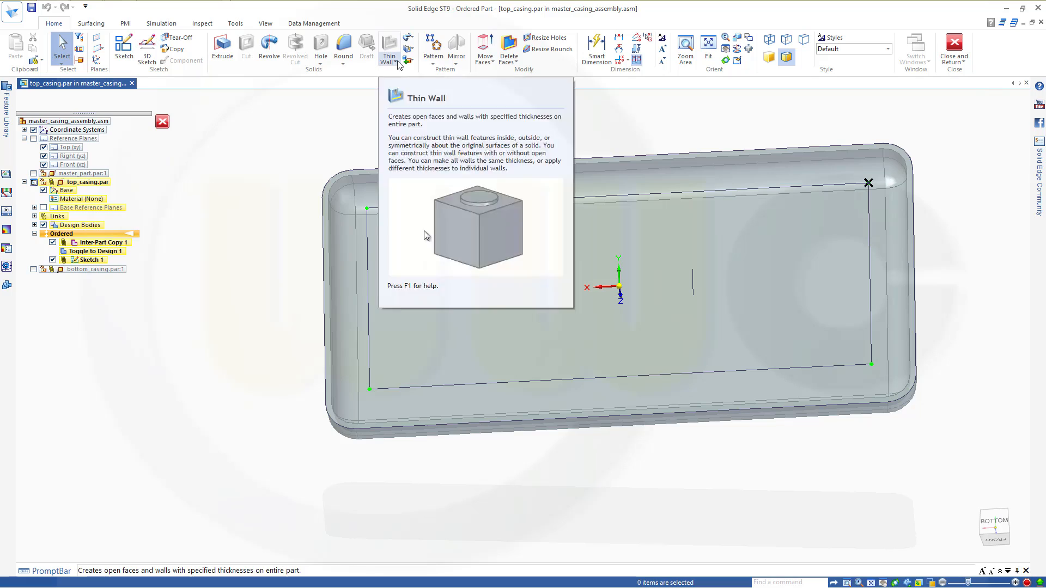
click(397, 62)
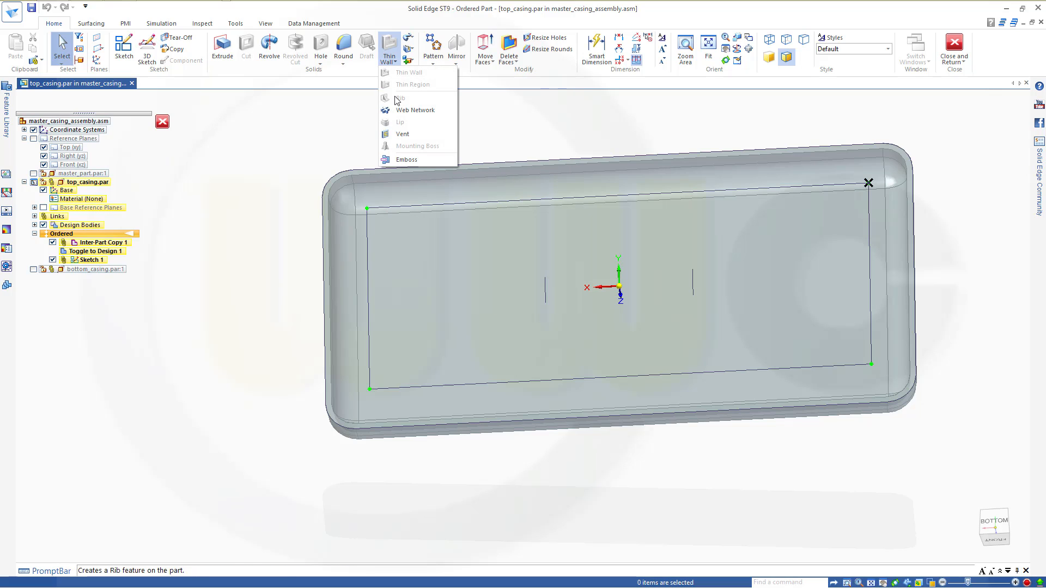
click(305, 109)
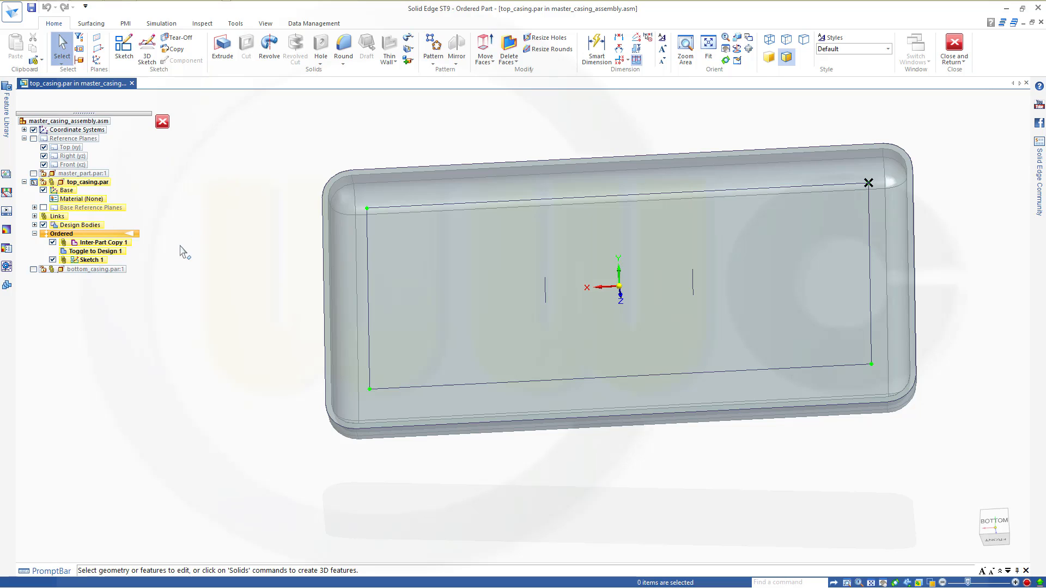
click(88, 260)
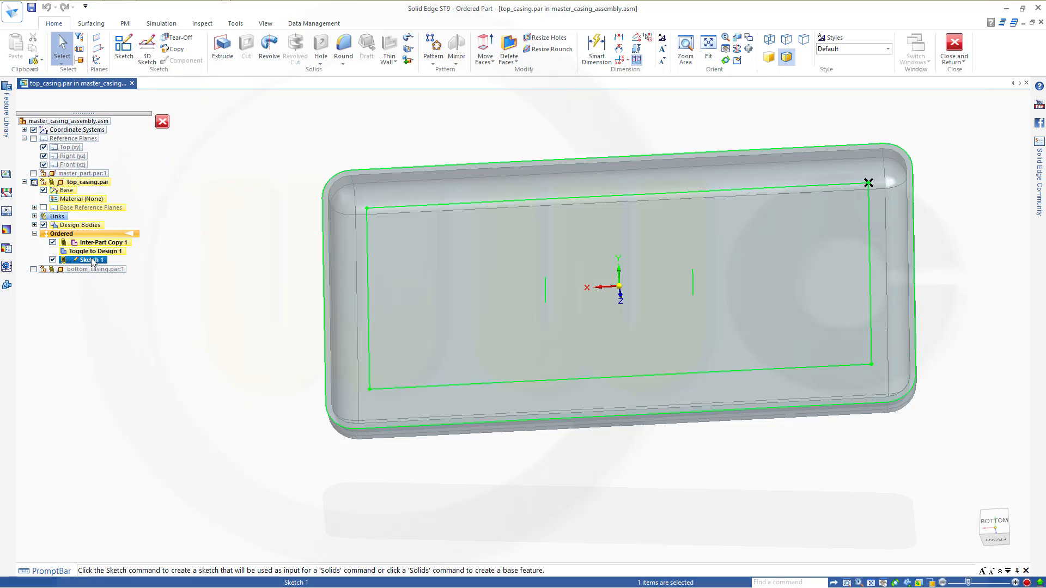
click(194, 216)
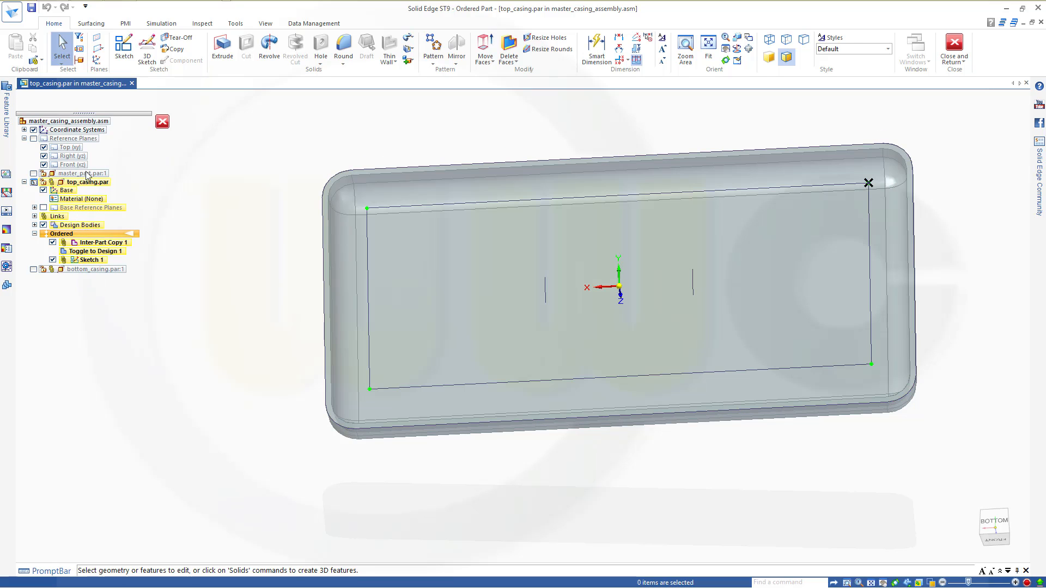
right_click(91, 261)
click(109, 341)
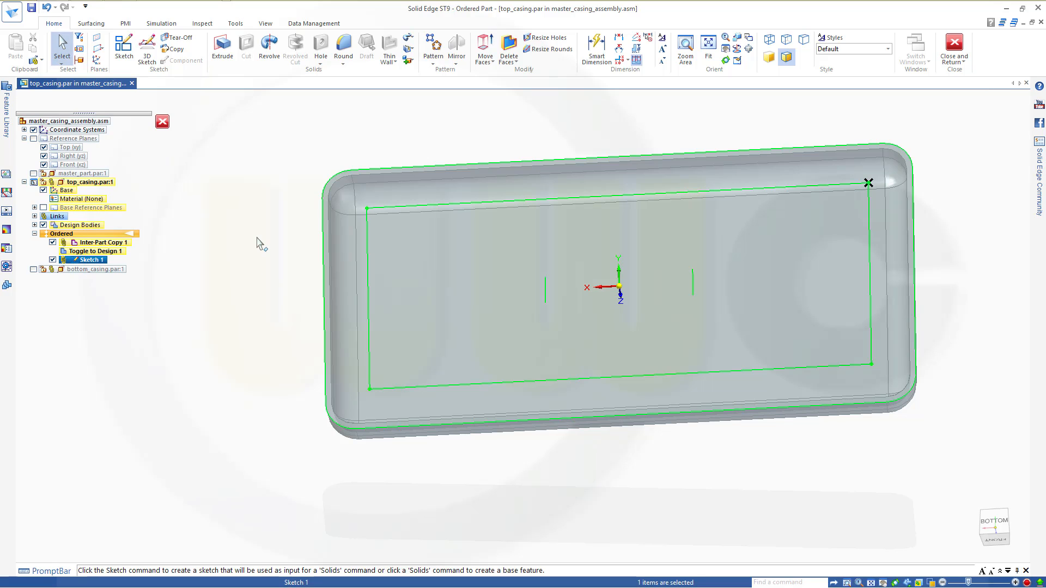
click(313, 107)
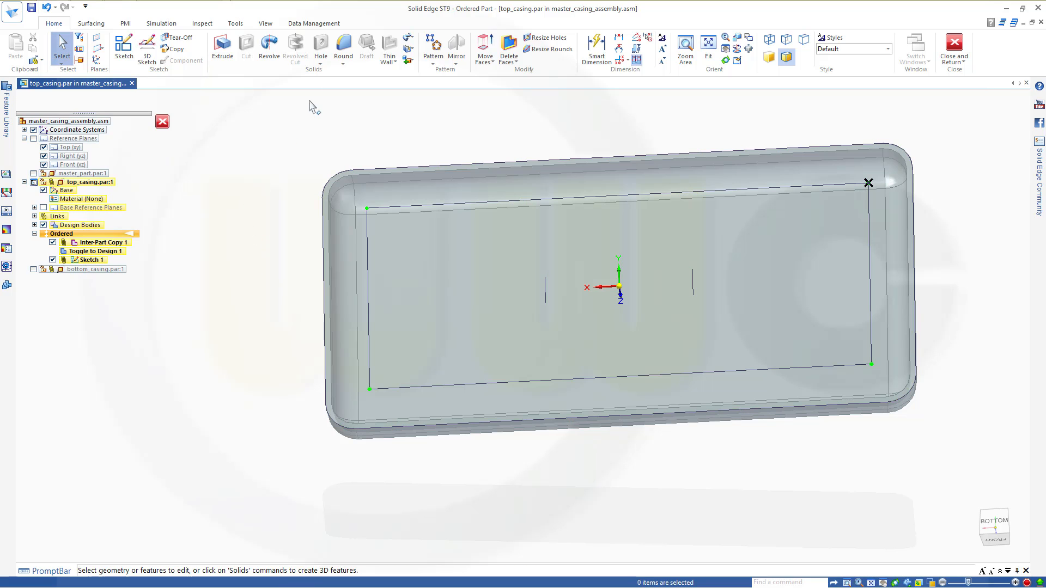
click(395, 63)
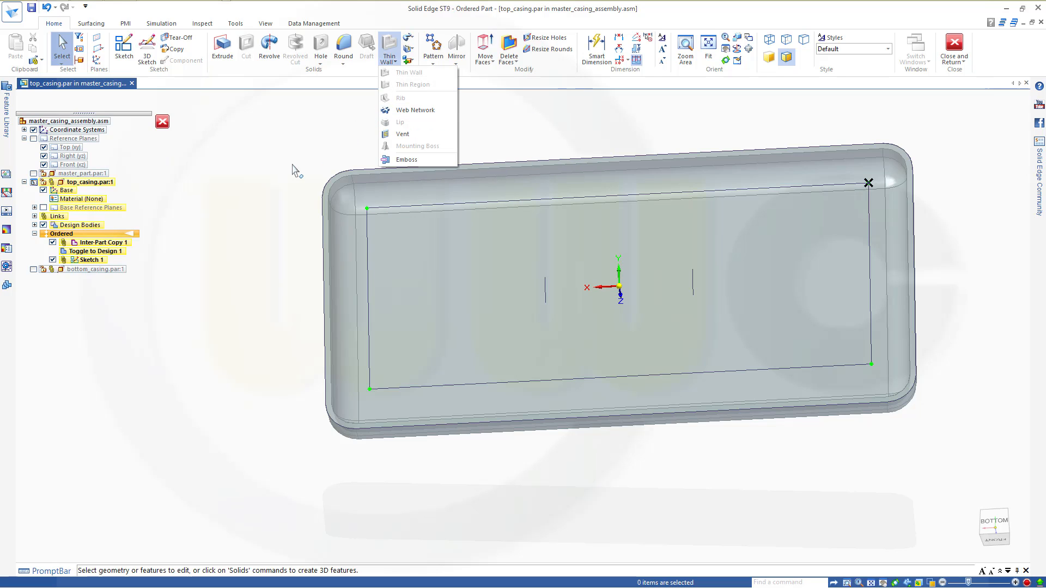
middle_drag(267, 212, 271, 201)
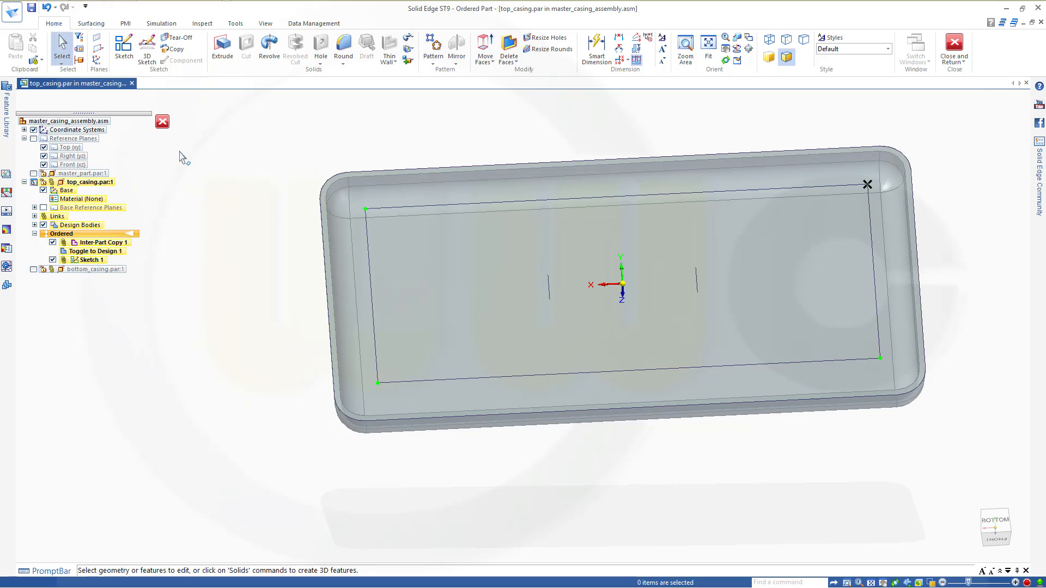
- Return to the assembly, reopen top_casing.par in place and check whether the Rib command is available
click(162, 123)
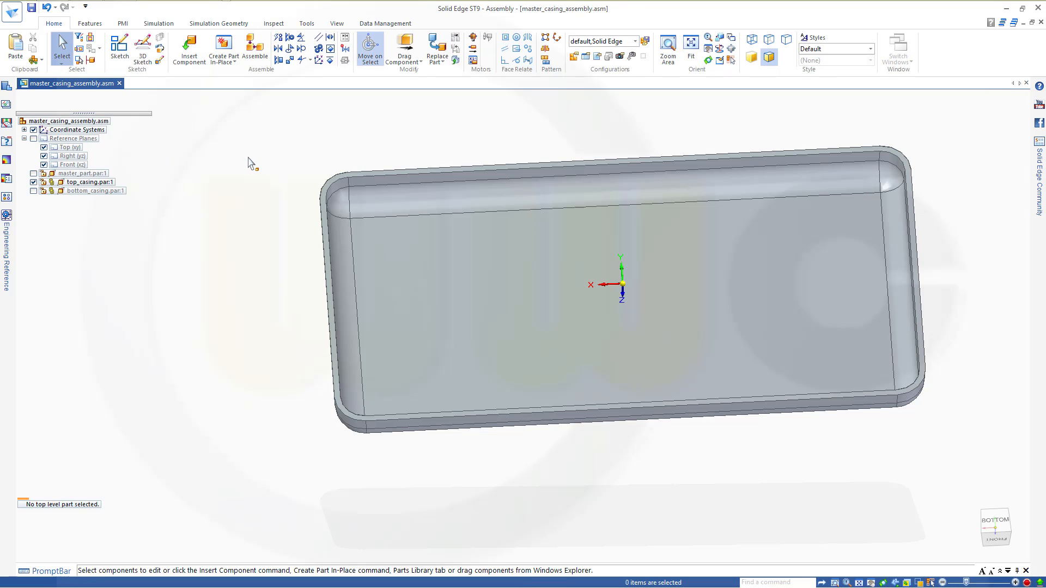
double_click(75, 185)
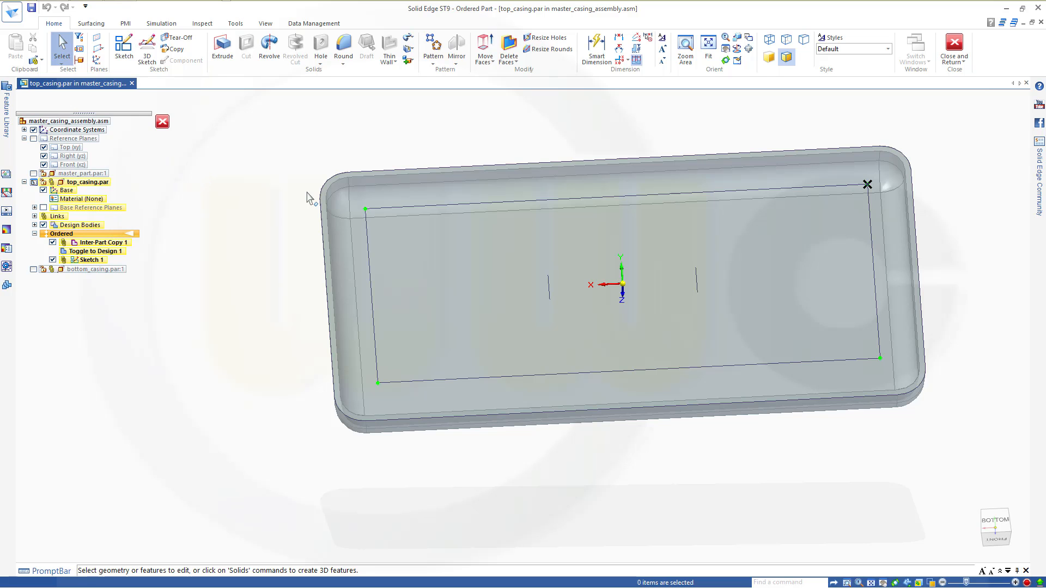
middle_drag(408, 132, 418, 200)
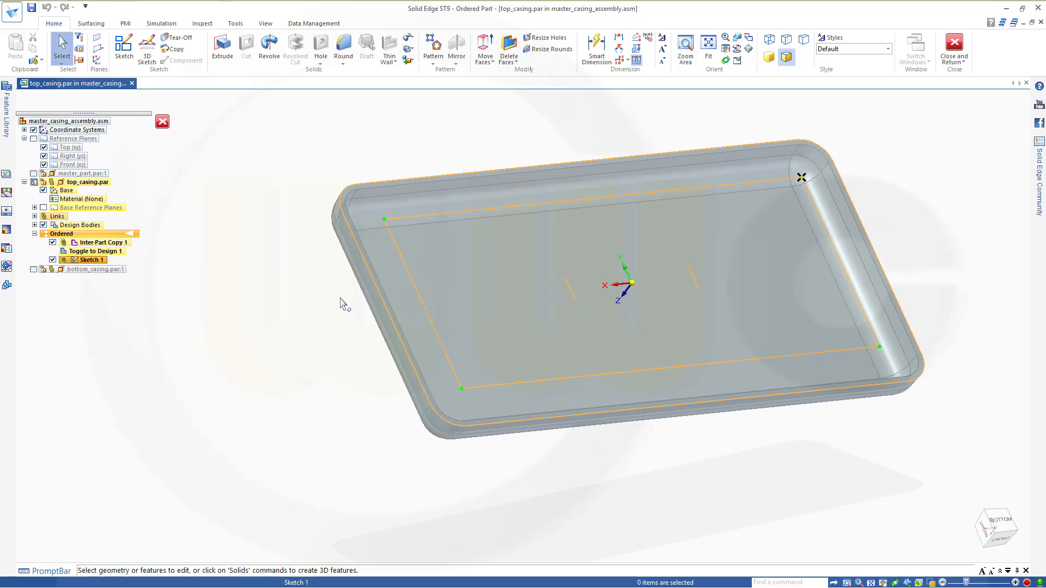
click(398, 67)
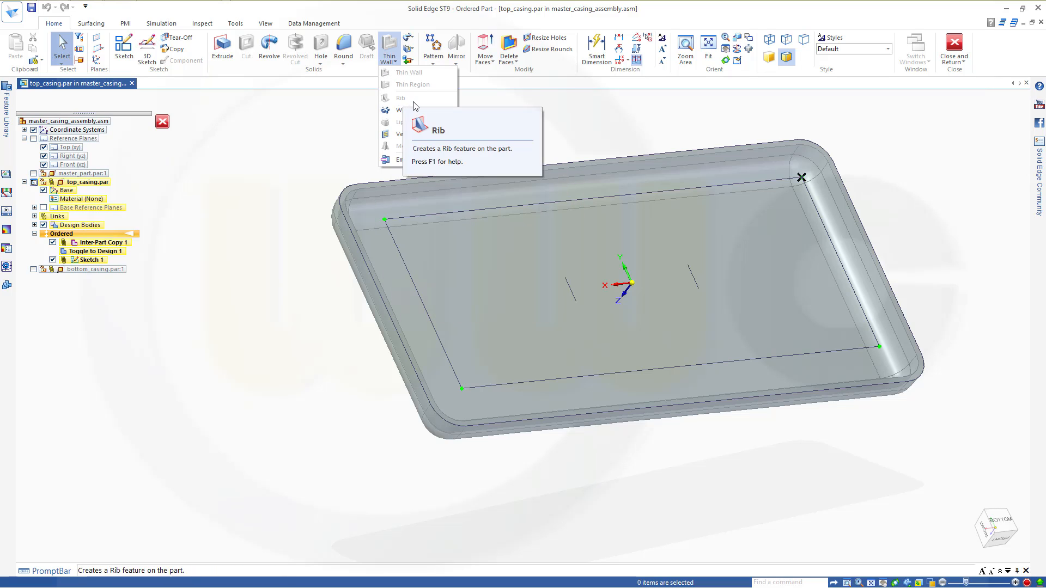
click(593, 145)
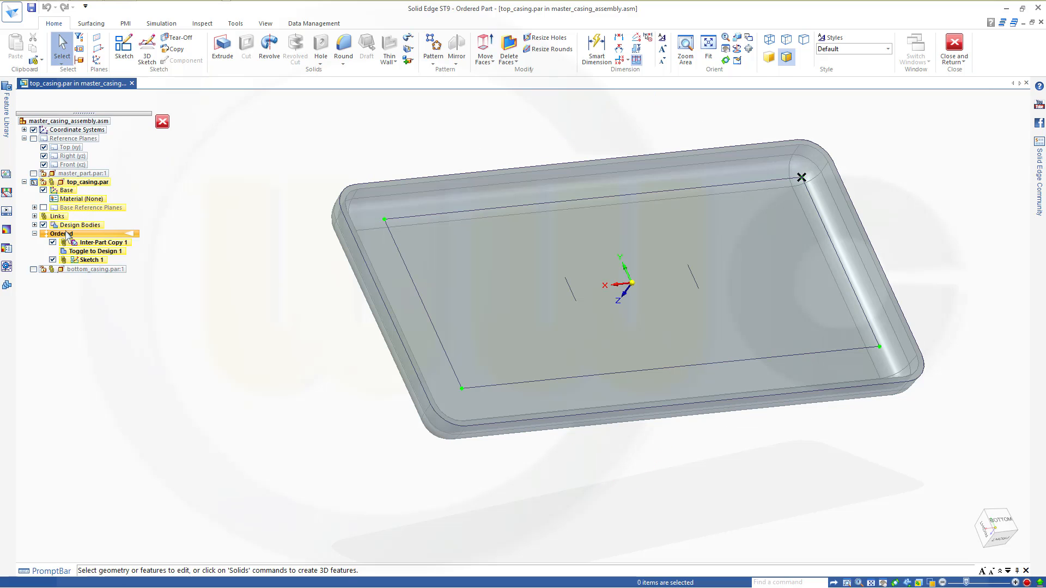
- Show bottom_casing.par, edit it in place and hide top_casing.par to expose the bottom casing's interior
click(33, 269)
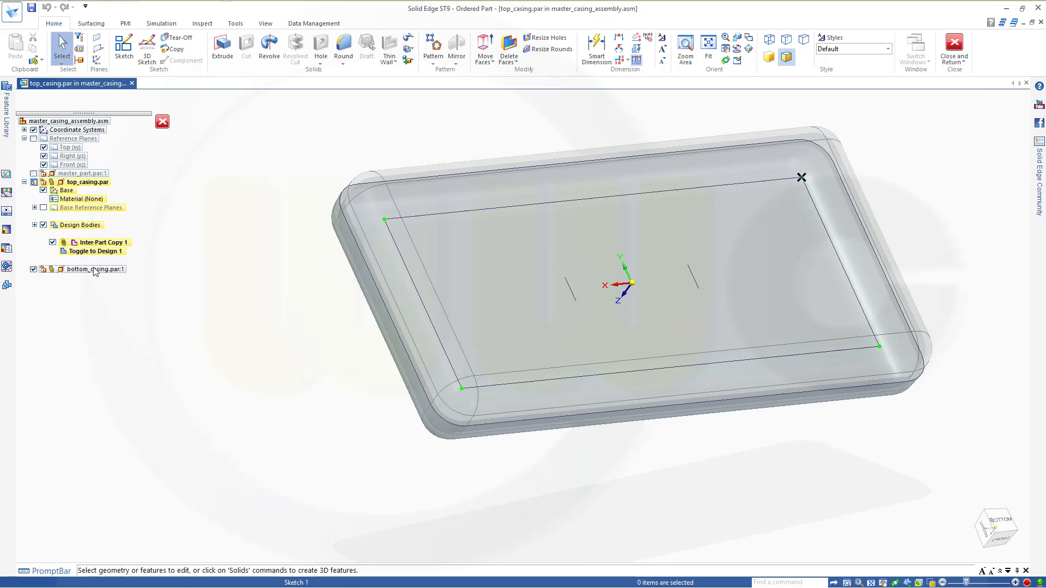
click(93, 270)
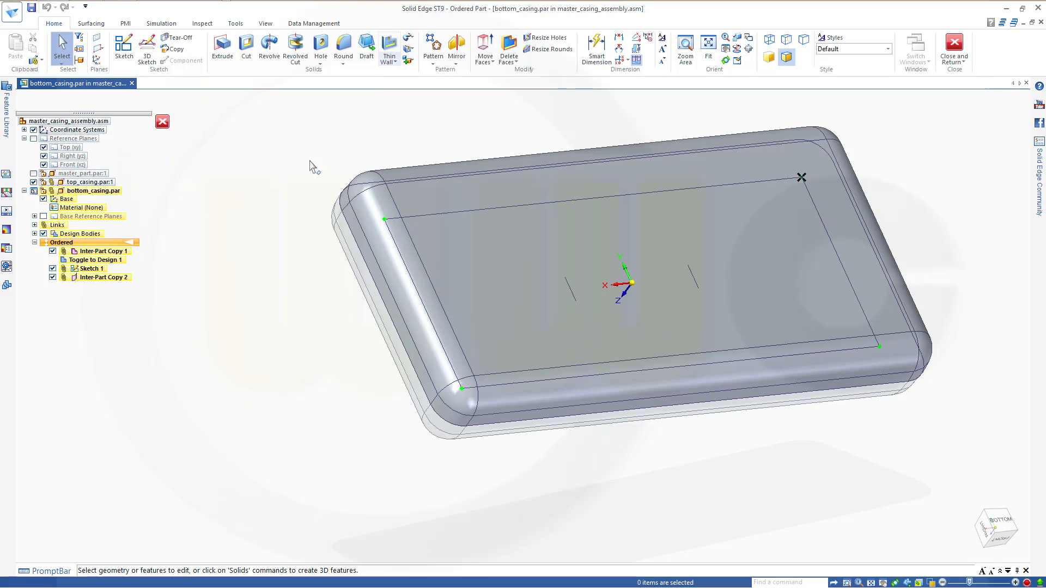
click(396, 63)
click(34, 182)
middle_drag(312, 284, 387, 107)
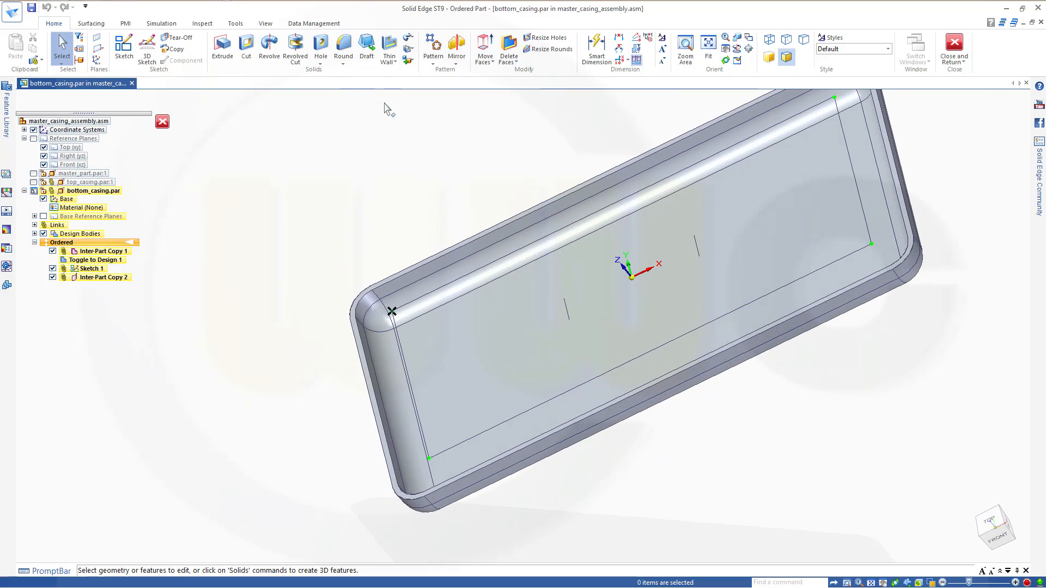
click(397, 63)
click(401, 98)
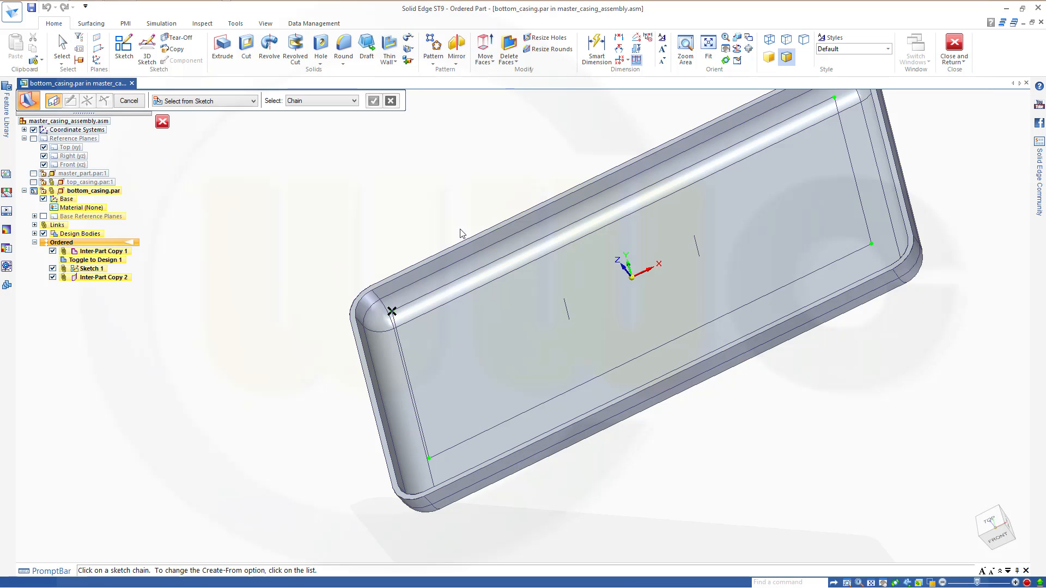
middle_drag(462, 228, 520, 296)
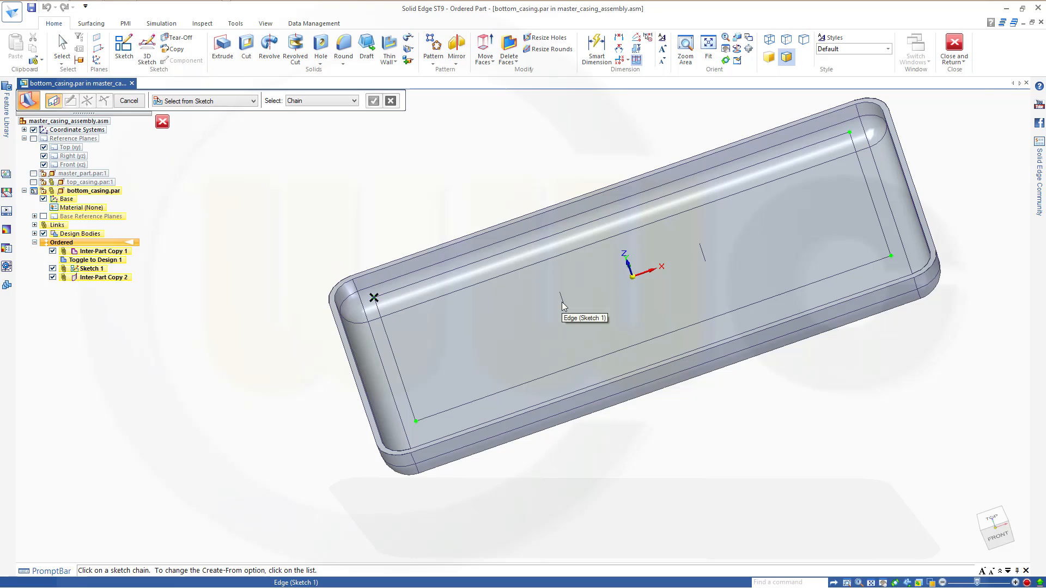
click(355, 101)
click(327, 111)
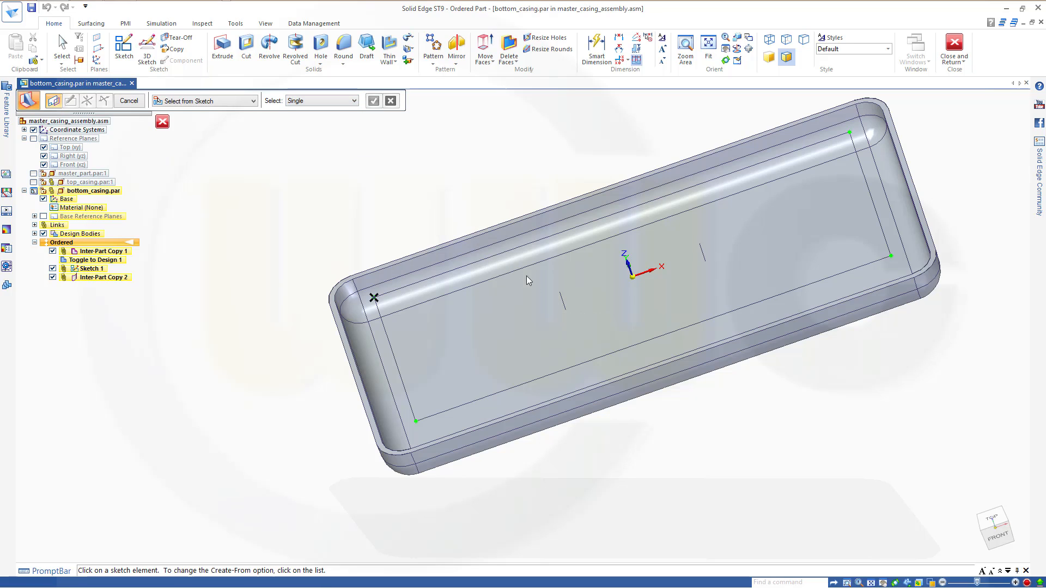
click(564, 302)
click(392, 101)
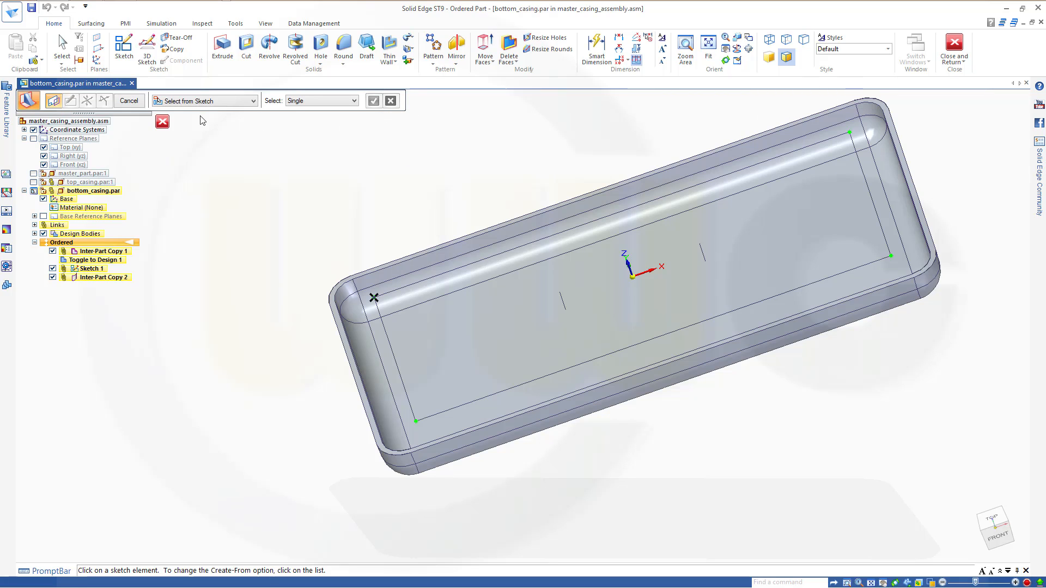
click(129, 101)
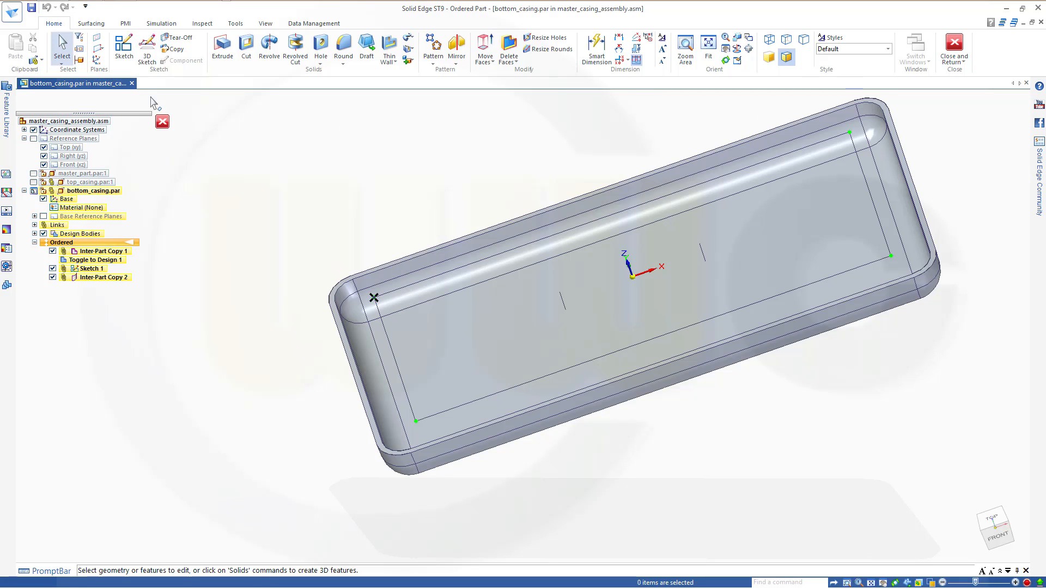
- Return to the assembly and show top_casing.par and master_part.par
click(955, 51)
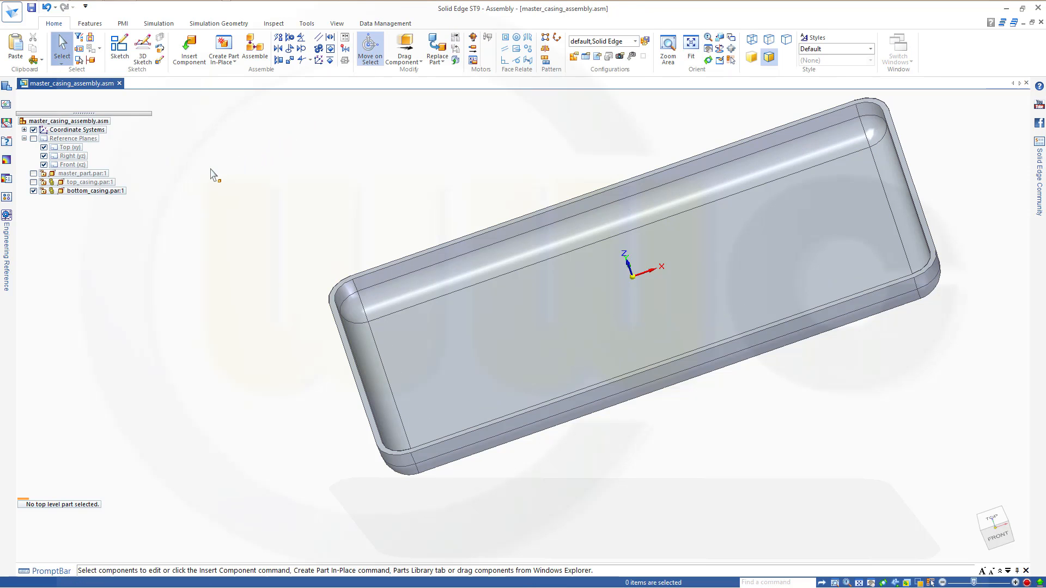
click(34, 182)
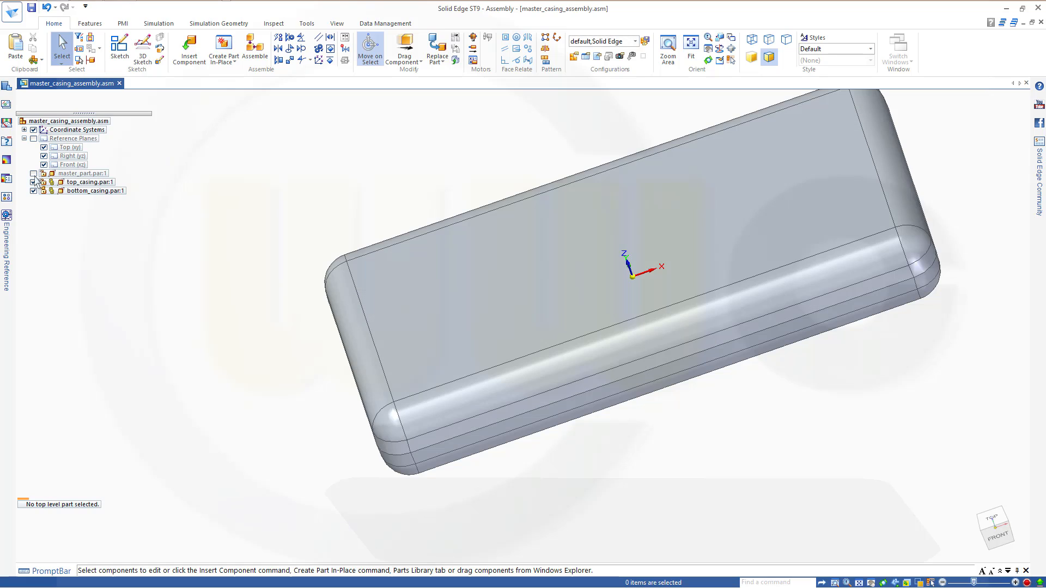
click(34, 173)
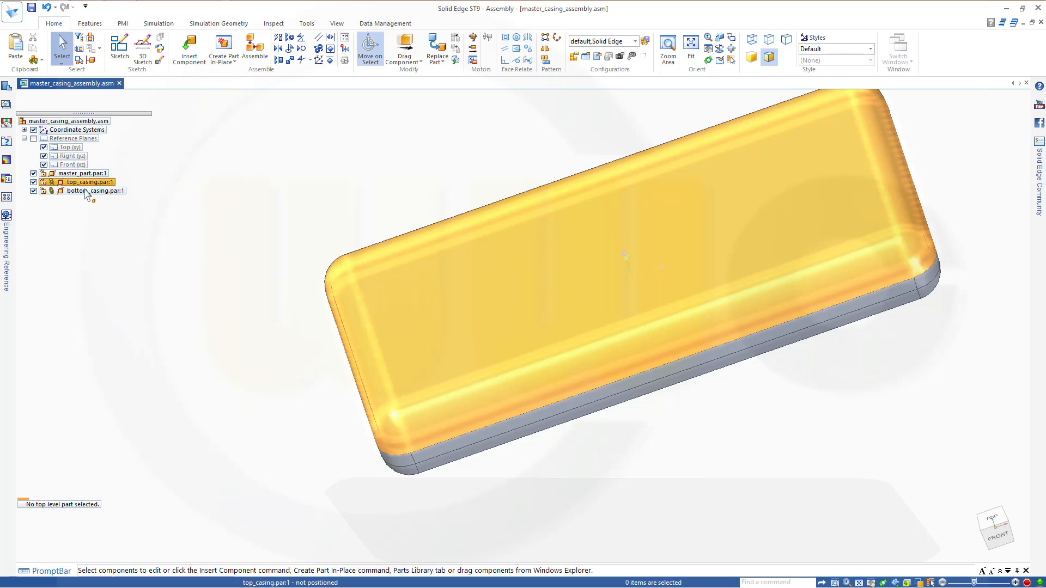
- Open bottom_casing.par in its own window, saving its pending changes
right_click(86, 191)
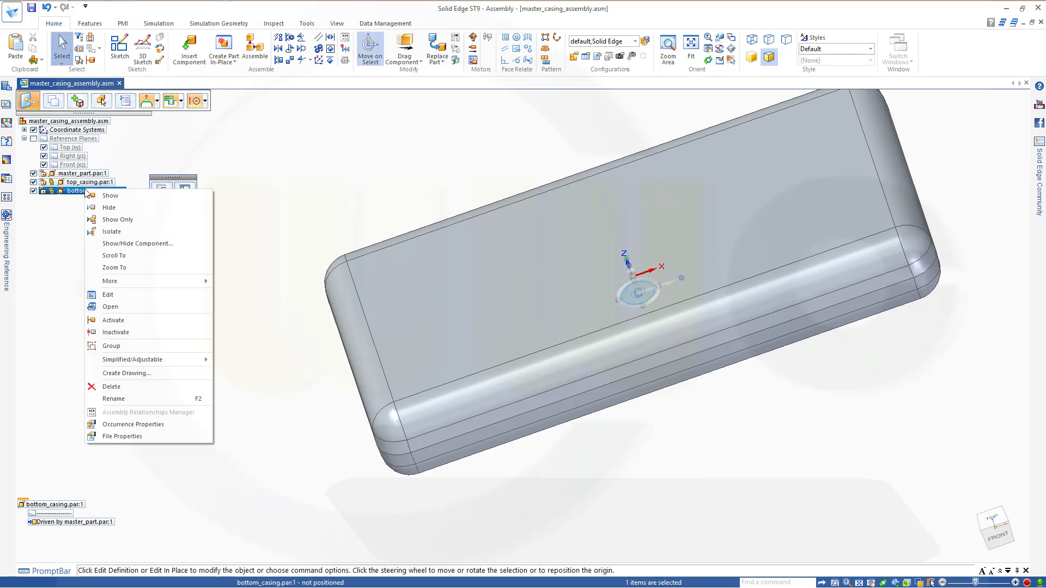
click(111, 308)
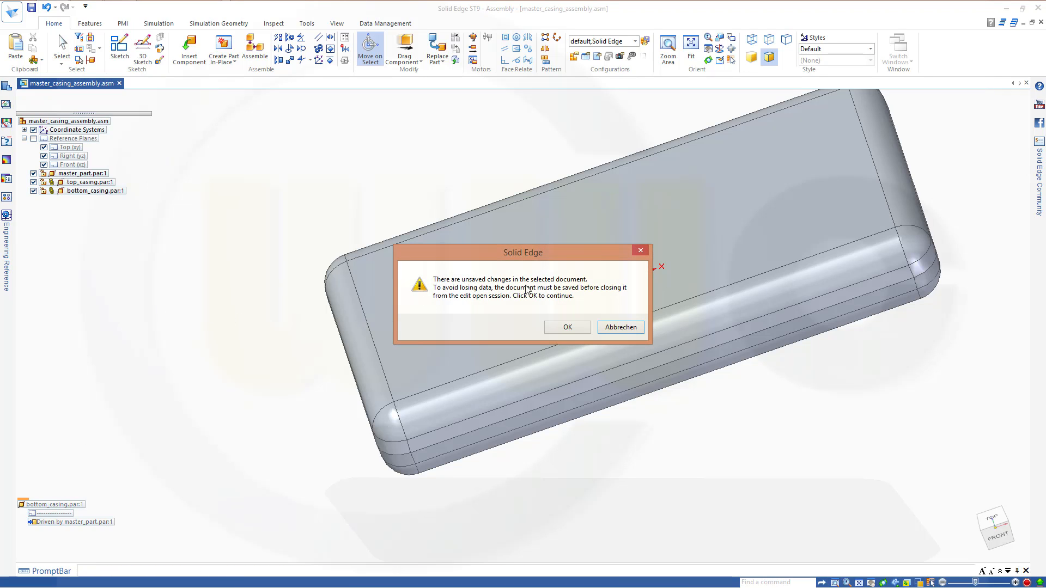
click(565, 328)
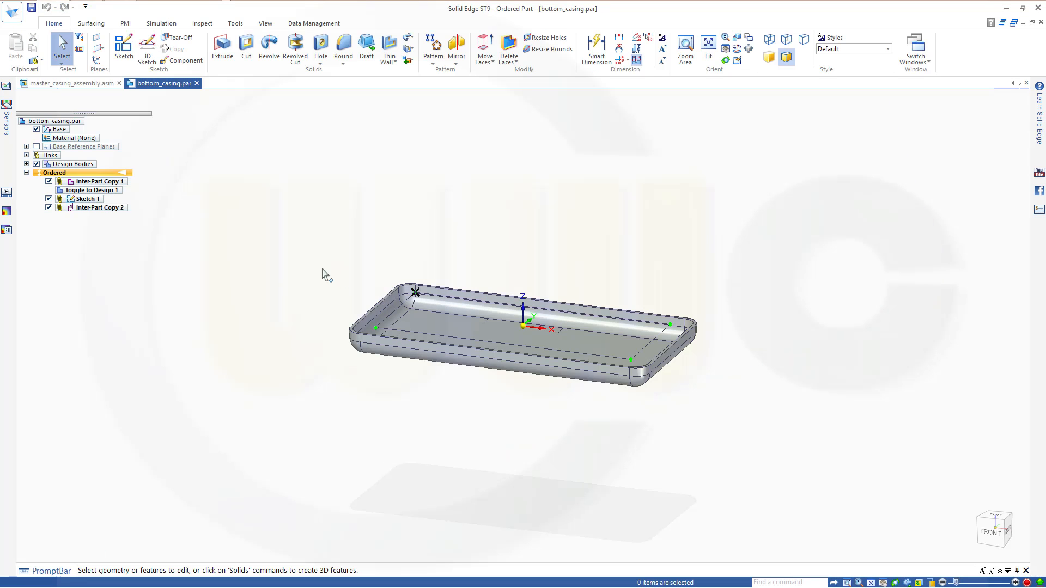
- Create a 2.00 mm thick rib from the first short line of Sketch 1, selected as a single element, extending toward the casing floor
middle_drag(324, 268, 353, 293)
scroll(561, 270, down, 2)
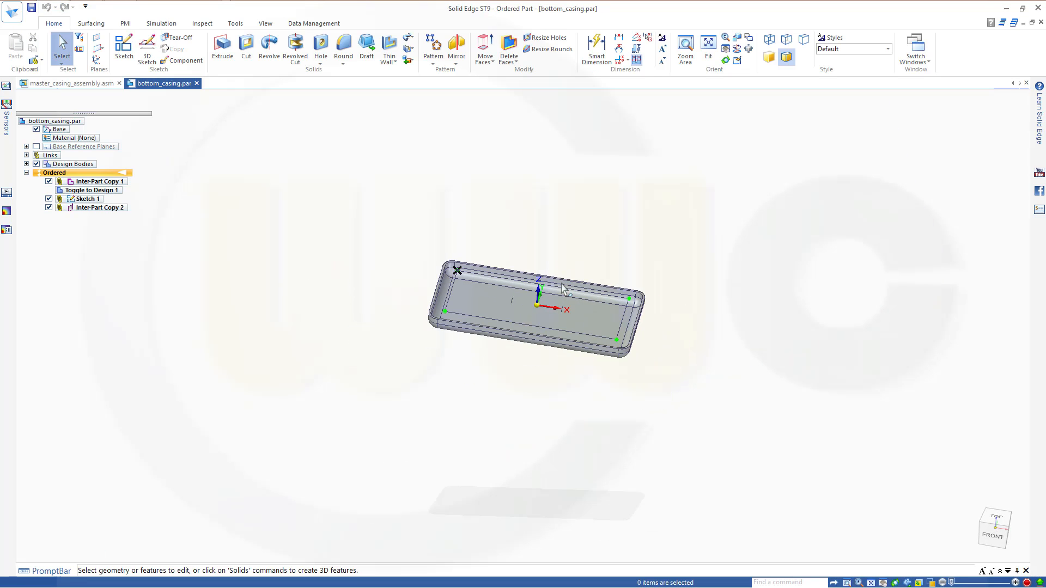
scroll(564, 289, up, 3)
scroll(460, 327, up, 1)
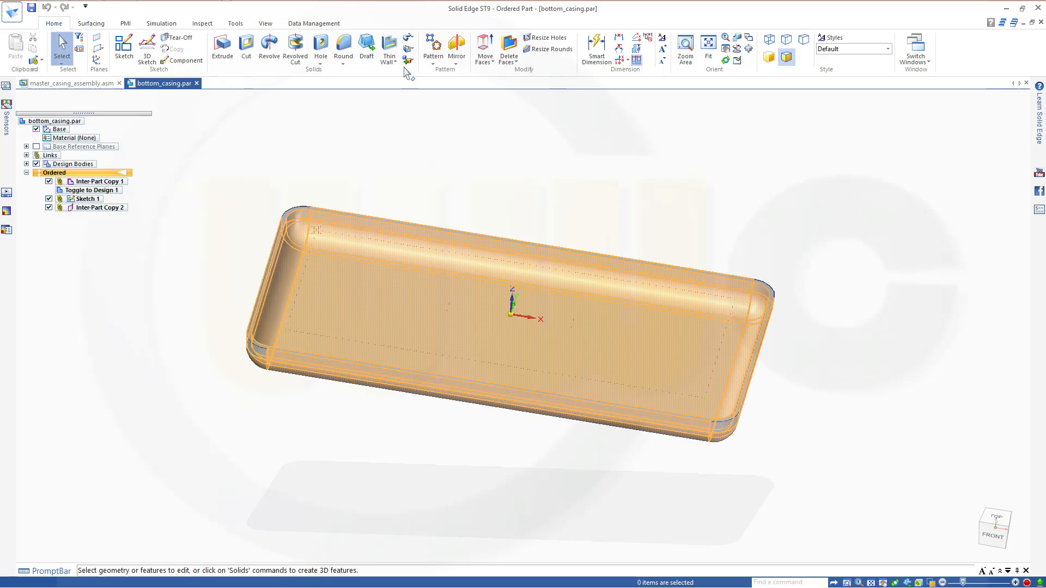
click(399, 64)
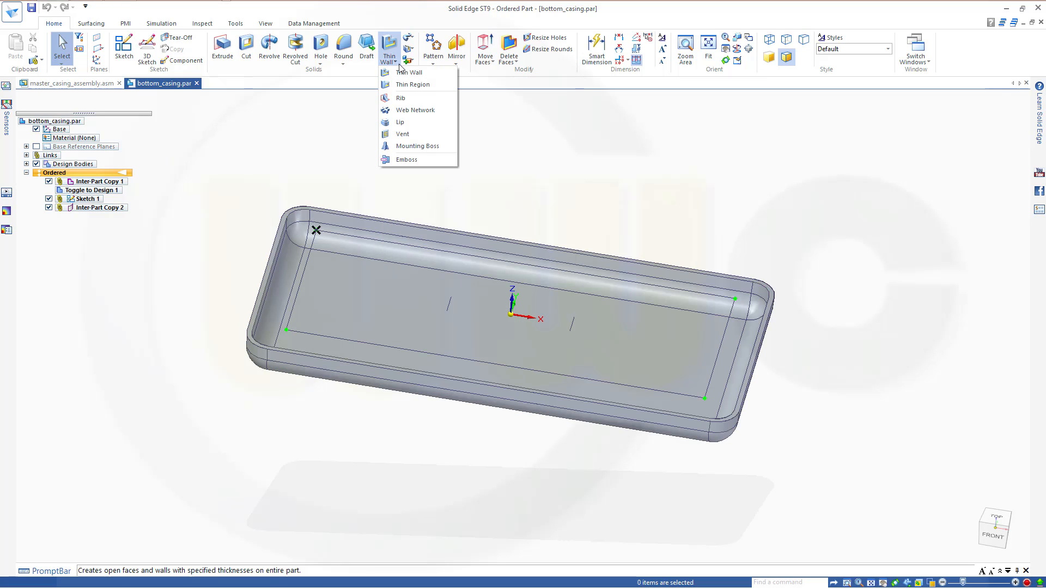
click(402, 98)
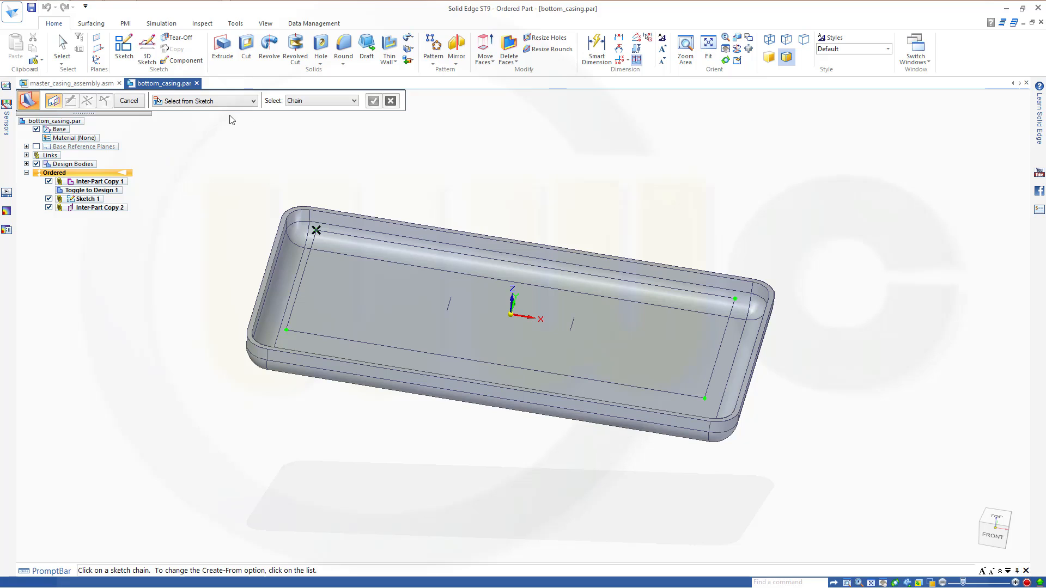
click(355, 102)
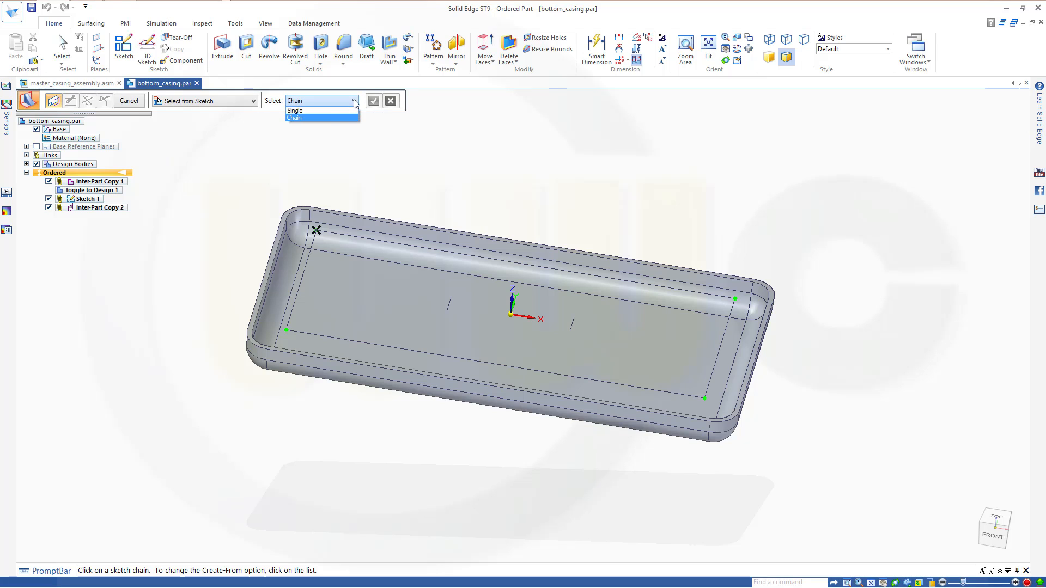
click(305, 118)
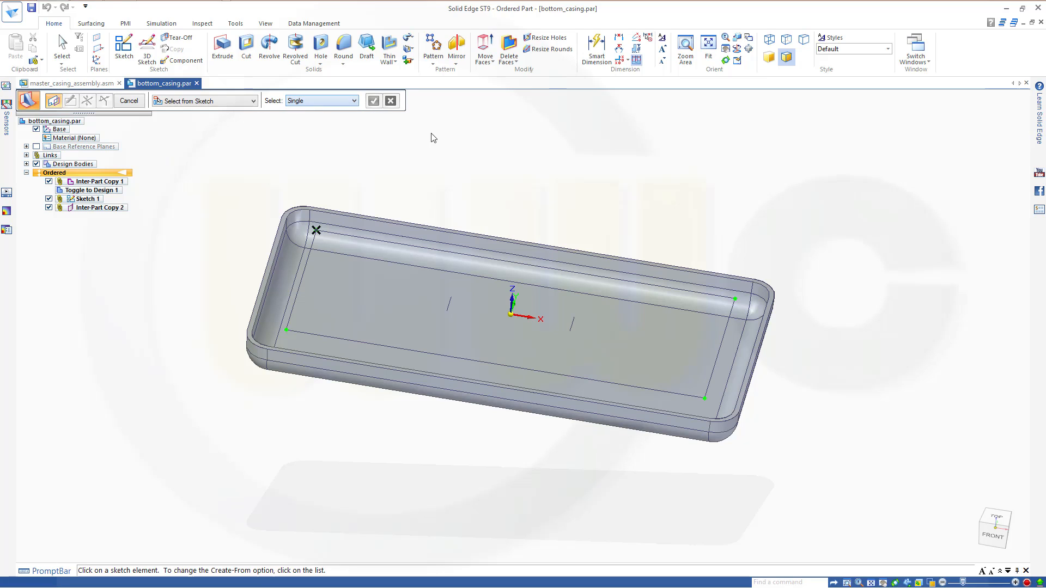
click(450, 305)
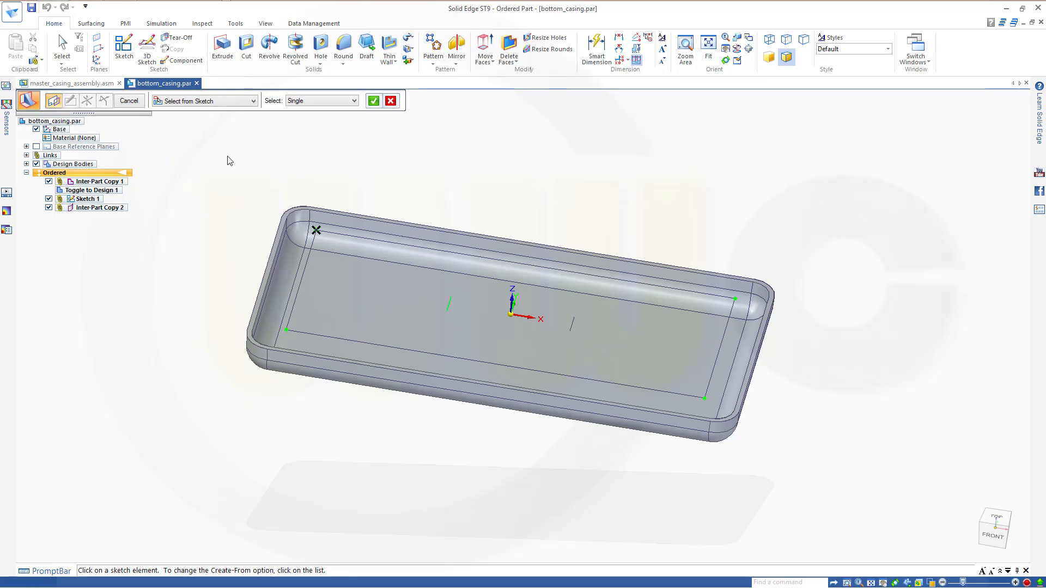
click(373, 102)
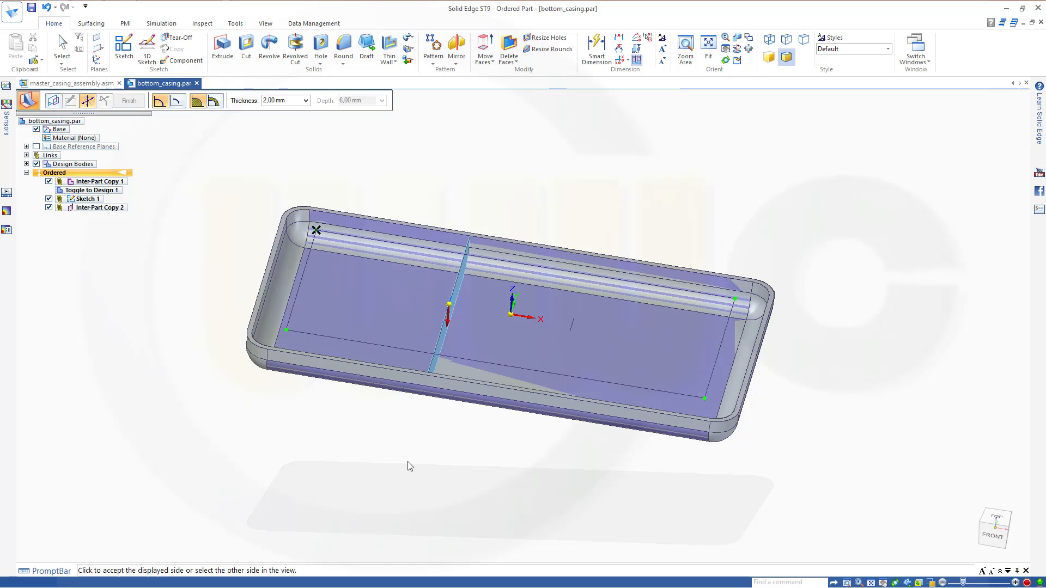
click(408, 466)
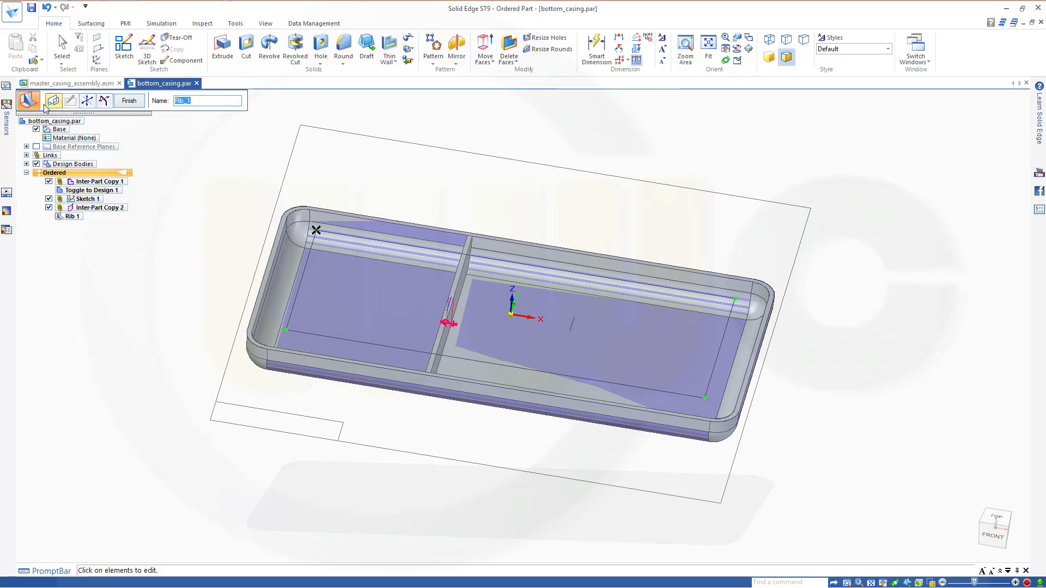
click(128, 102)
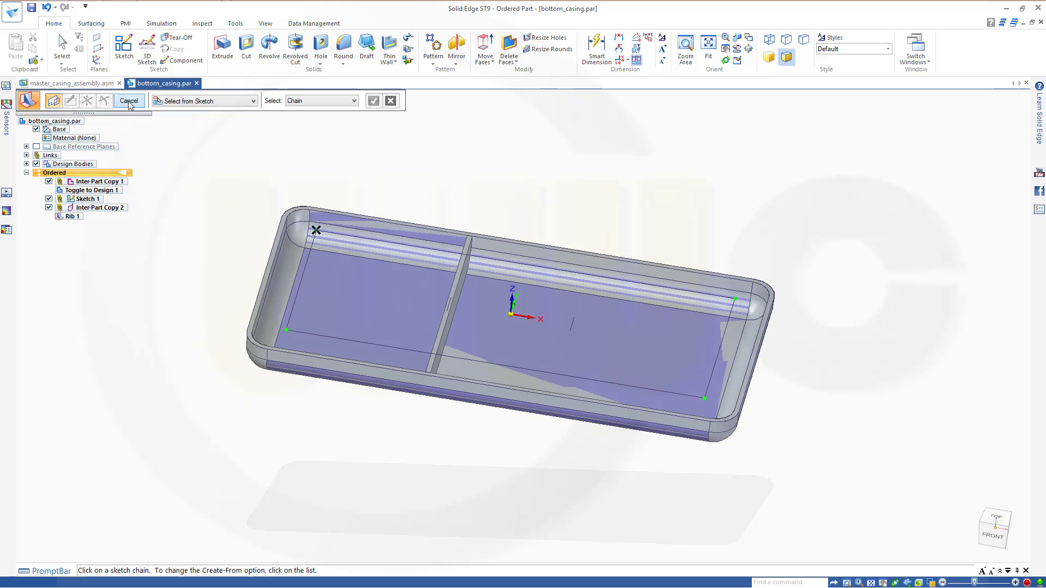
click(129, 102)
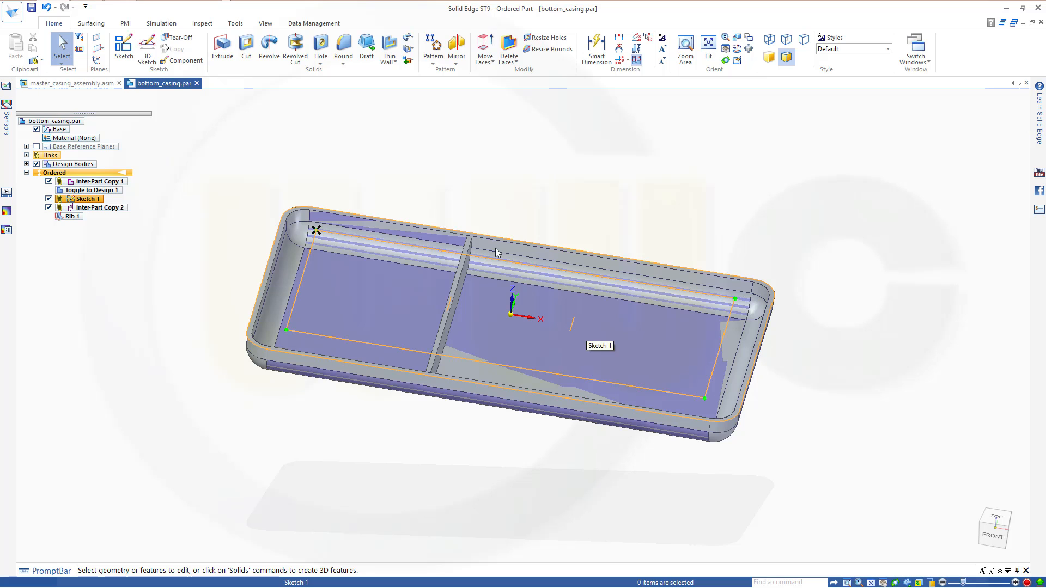
- Create a second 2.00 mm rib from the other short line of Sketch 1, selected as a single element, extending toward the casing floor
click(393, 63)
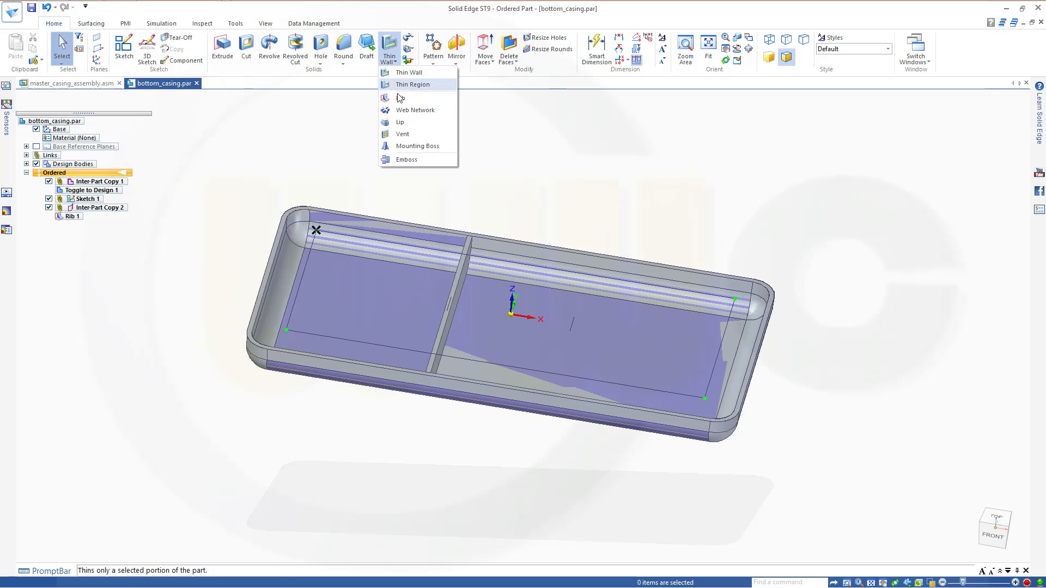
click(400, 98)
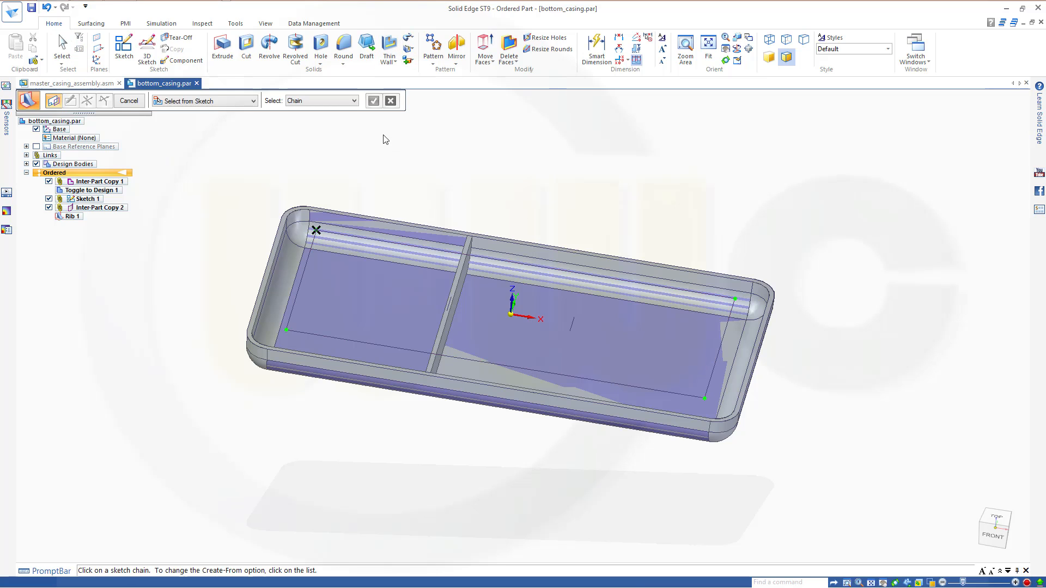
click(354, 100)
click(324, 109)
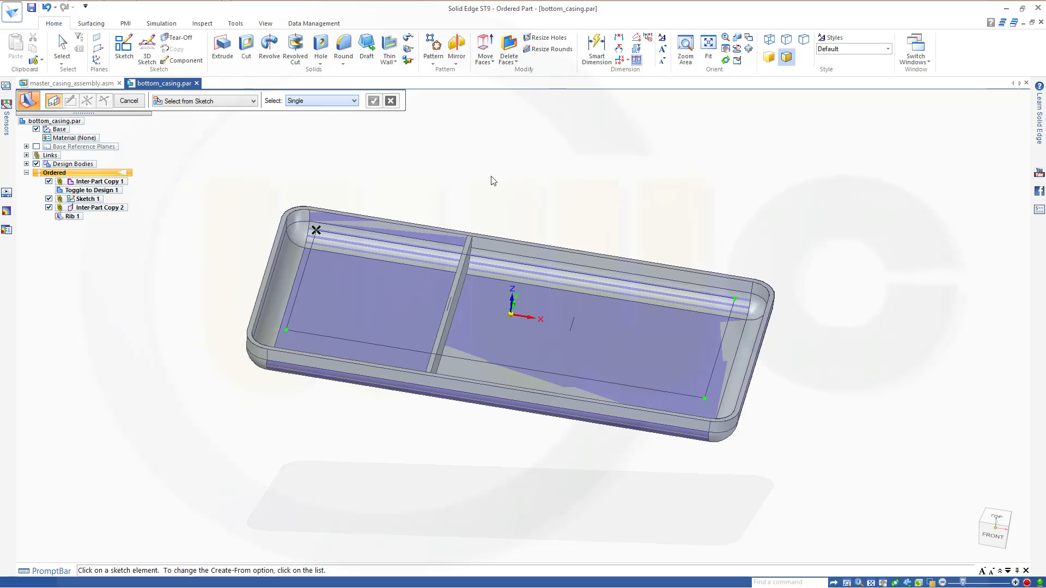
click(571, 330)
click(375, 101)
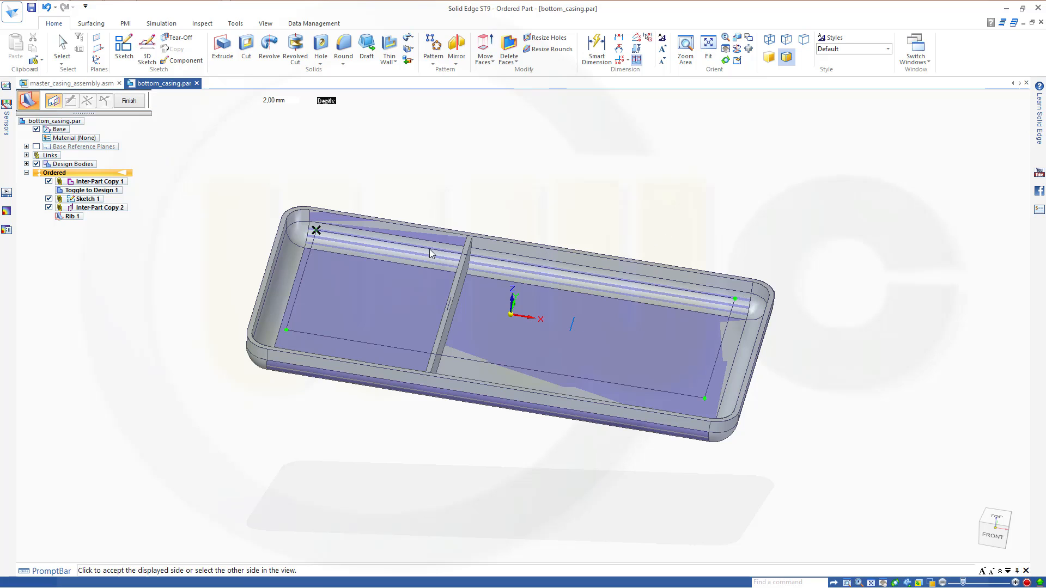
click(490, 470)
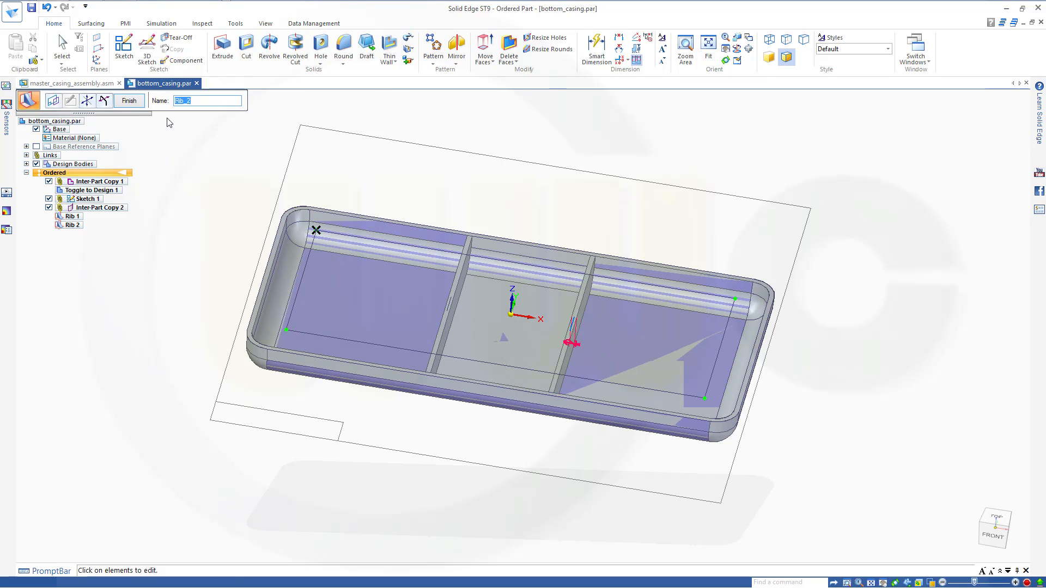
click(130, 101)
click(130, 102)
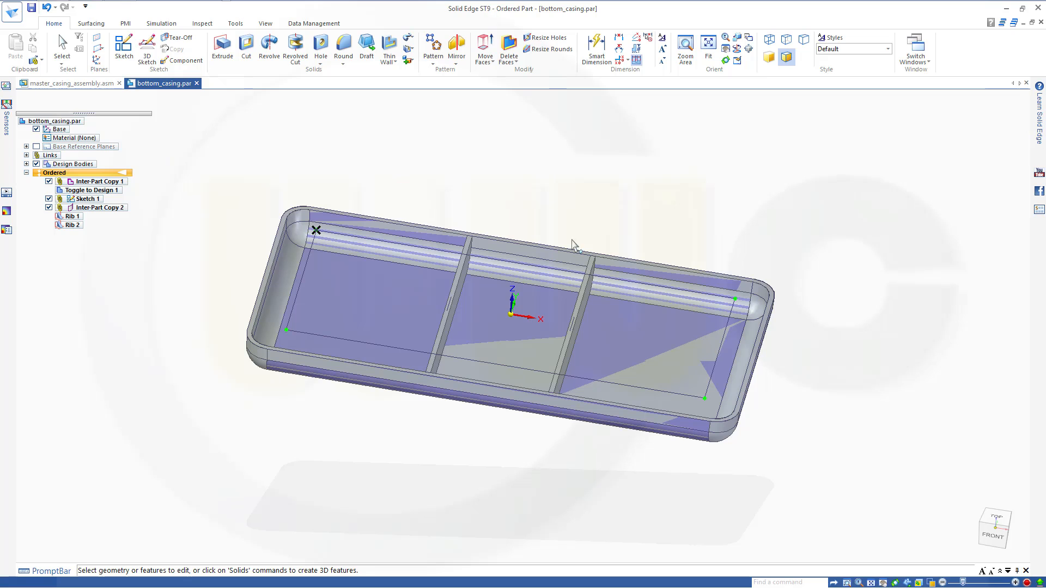
- Hide the design bodies to inspect the inter-part copy surfaces on their own, and show the bodies again
middle_drag(575, 244, 276, 280)
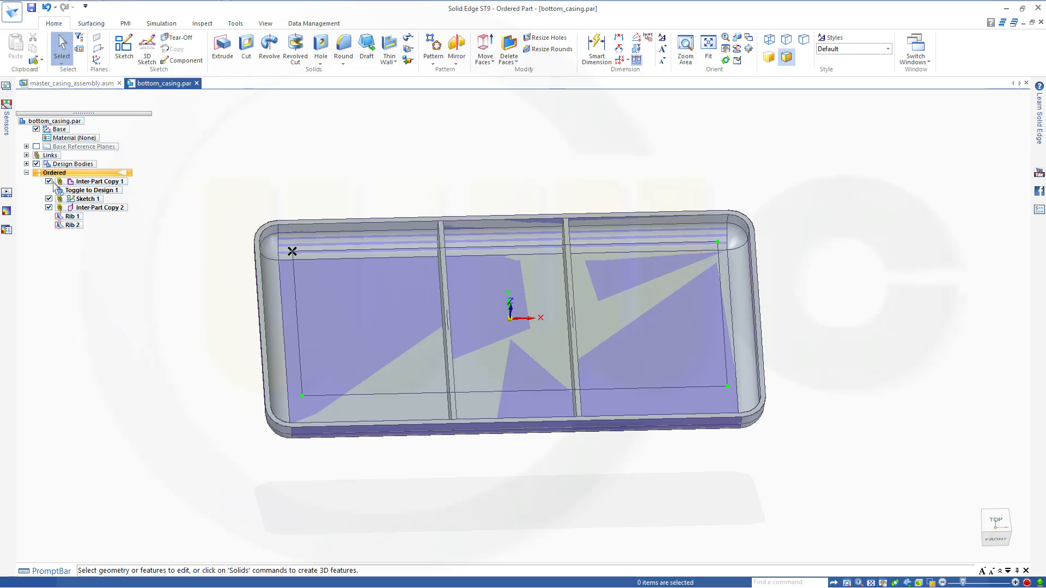
click(36, 163)
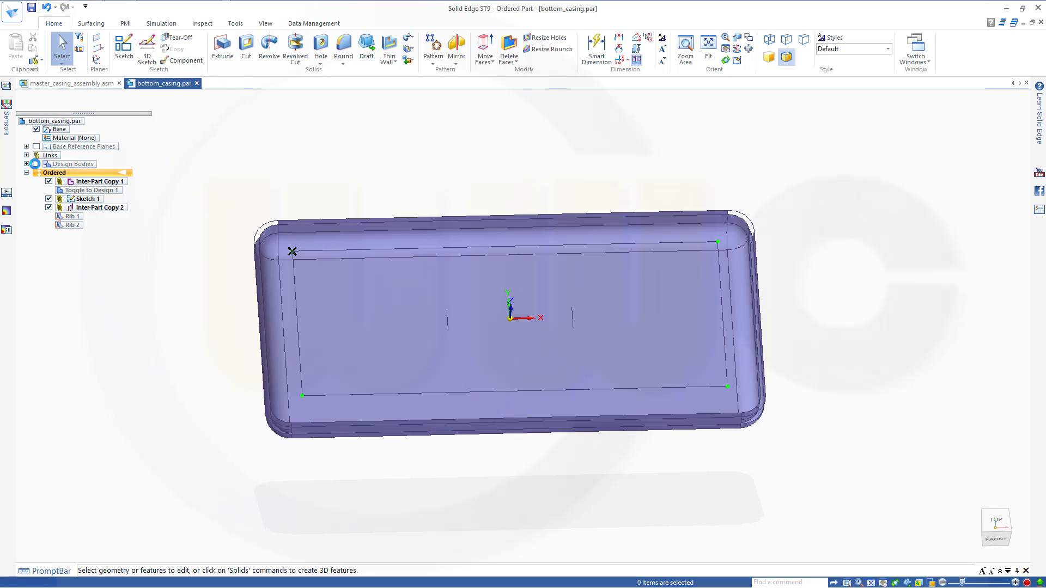
middle_drag(338, 162, 304, 143)
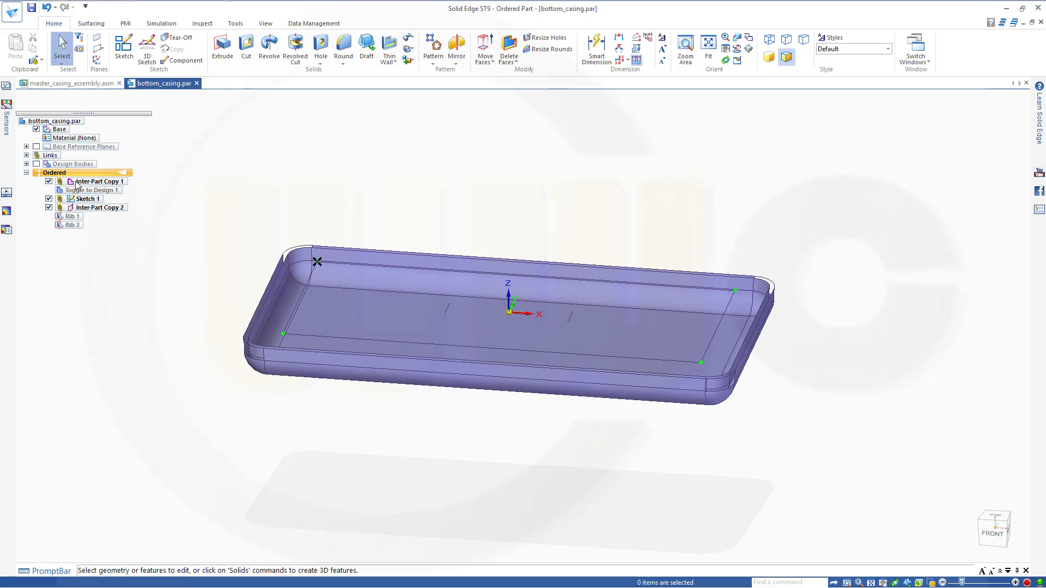
click(37, 165)
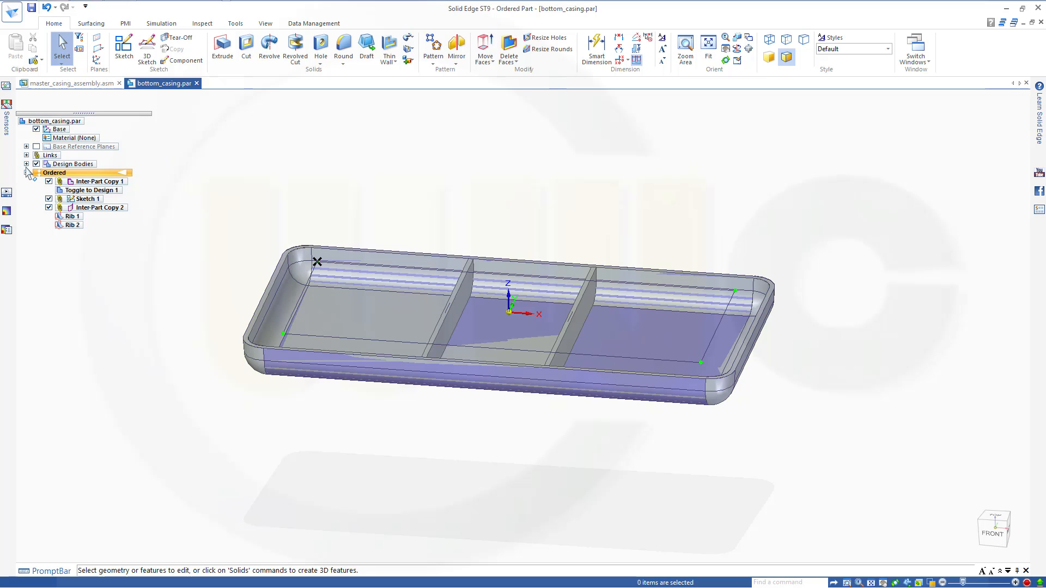
- Expand the Design Bodies list and examine the casing body with its two ribs from several angles
click(26, 164)
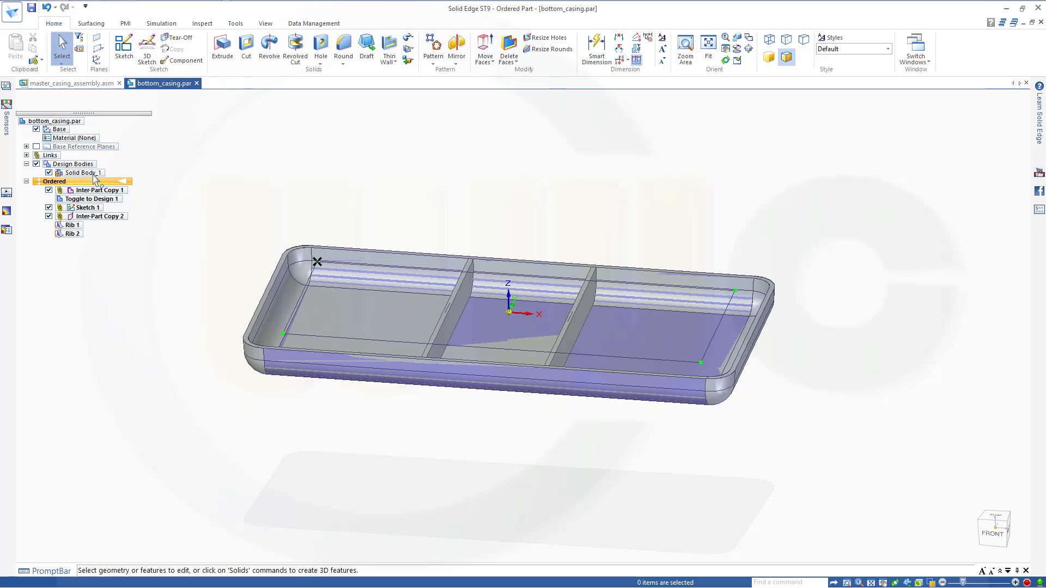
right_click(80, 174)
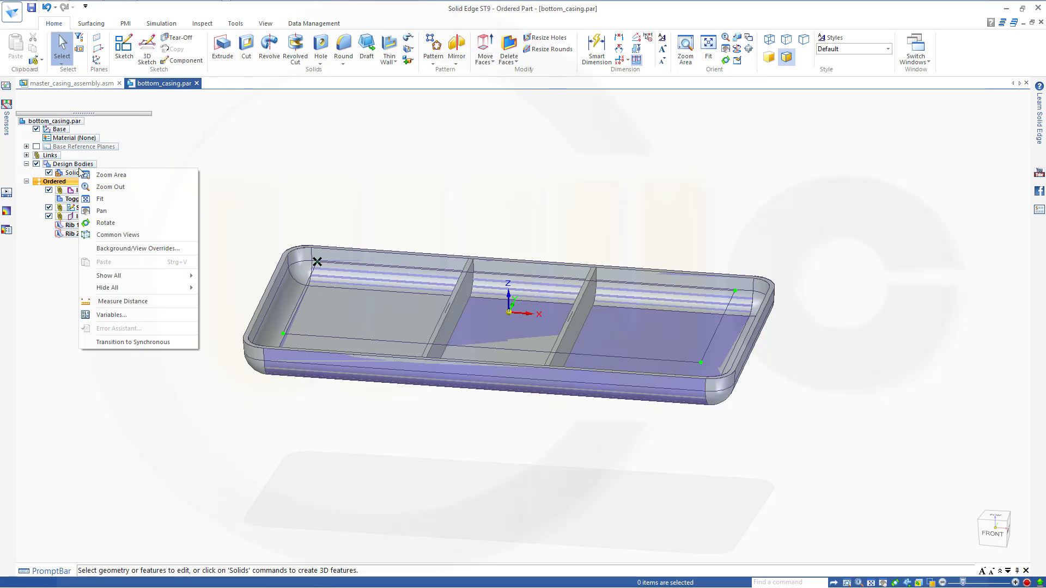
click(264, 186)
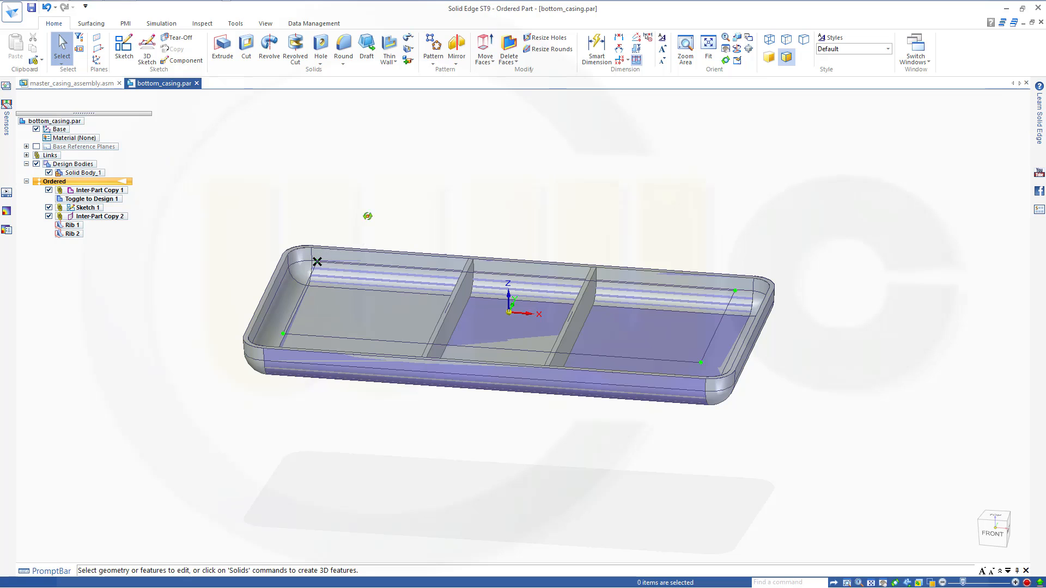
middle_drag(367, 215, 345, 330)
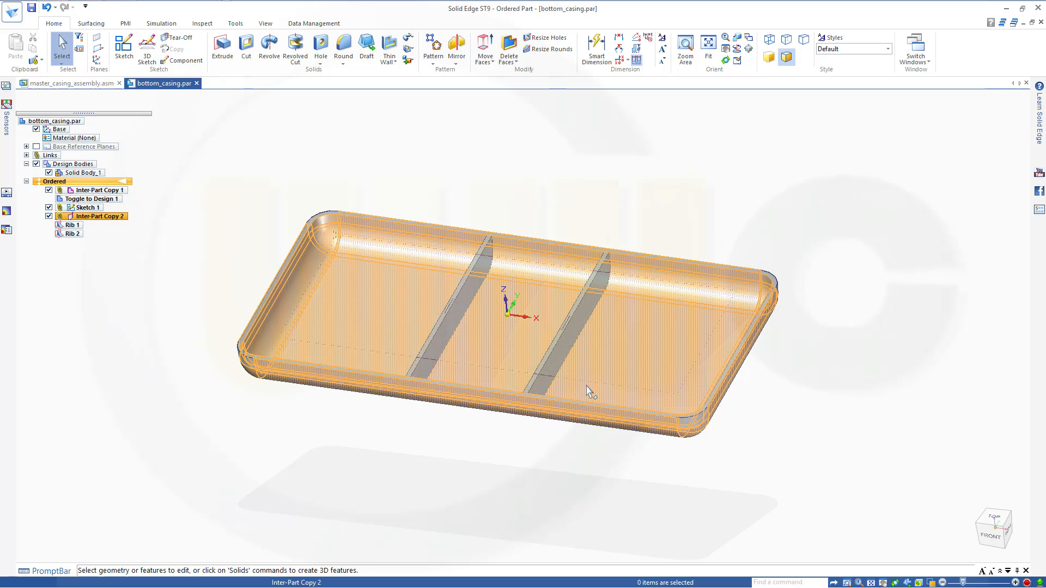
middle_drag(566, 227, 584, 158)
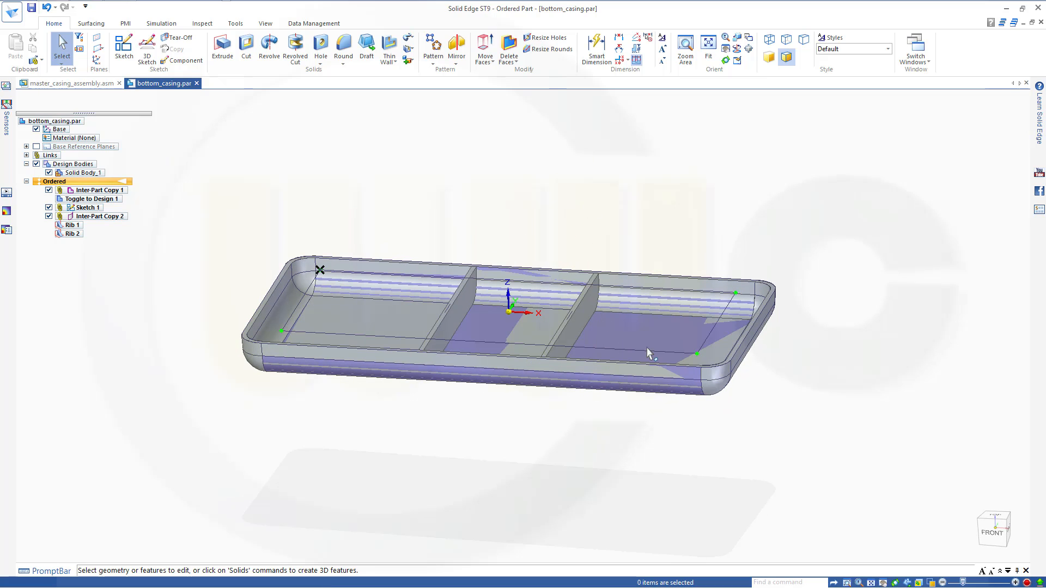
middle_drag(559, 429, 593, 477)
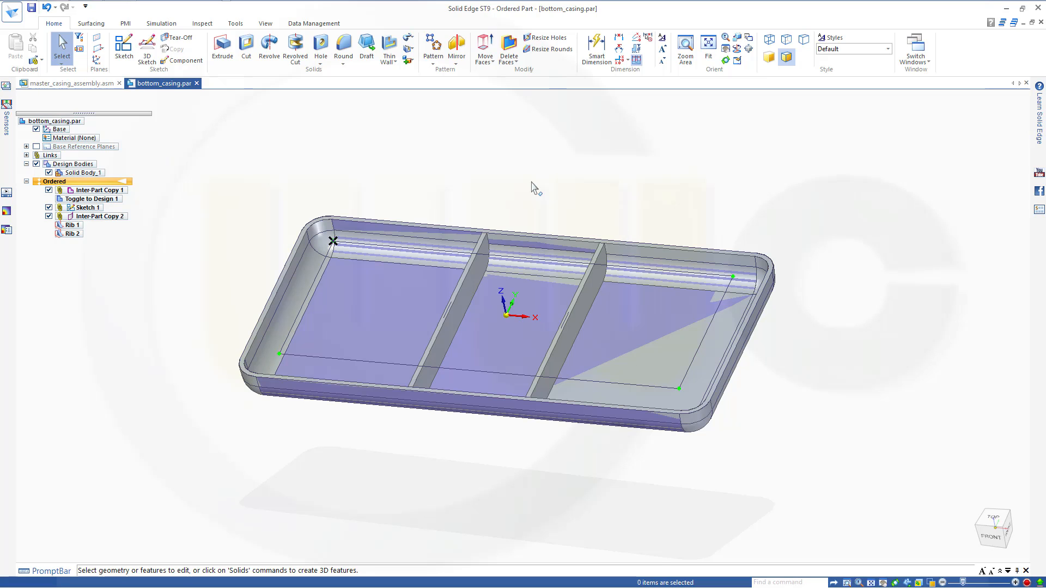
- Start a draft on the casing, using the horizontal plane level with the tops of the ribs as the draft plane
click(367, 47)
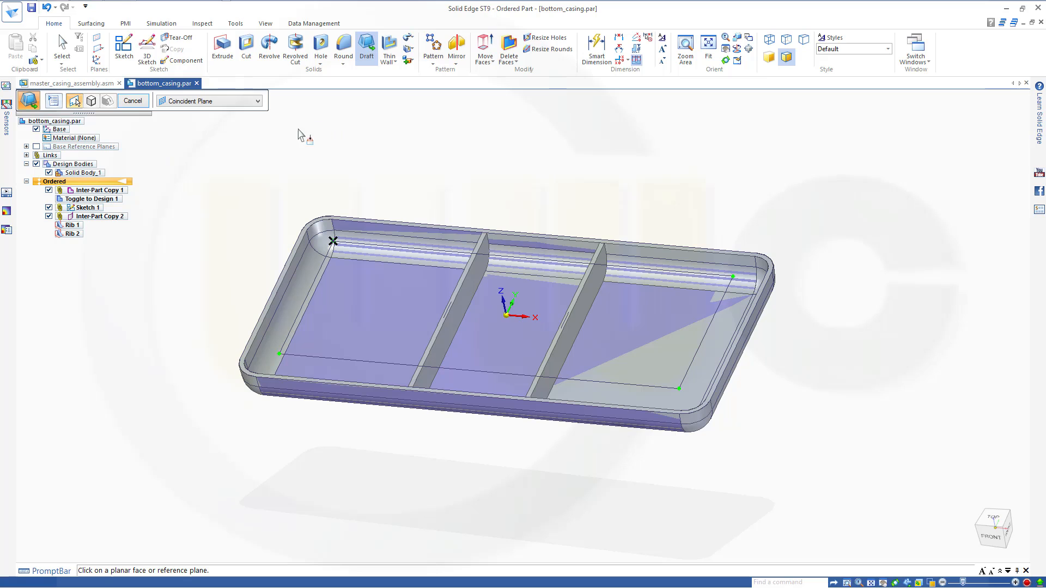
scroll(301, 200, down, 2)
scroll(379, 260, up, 2)
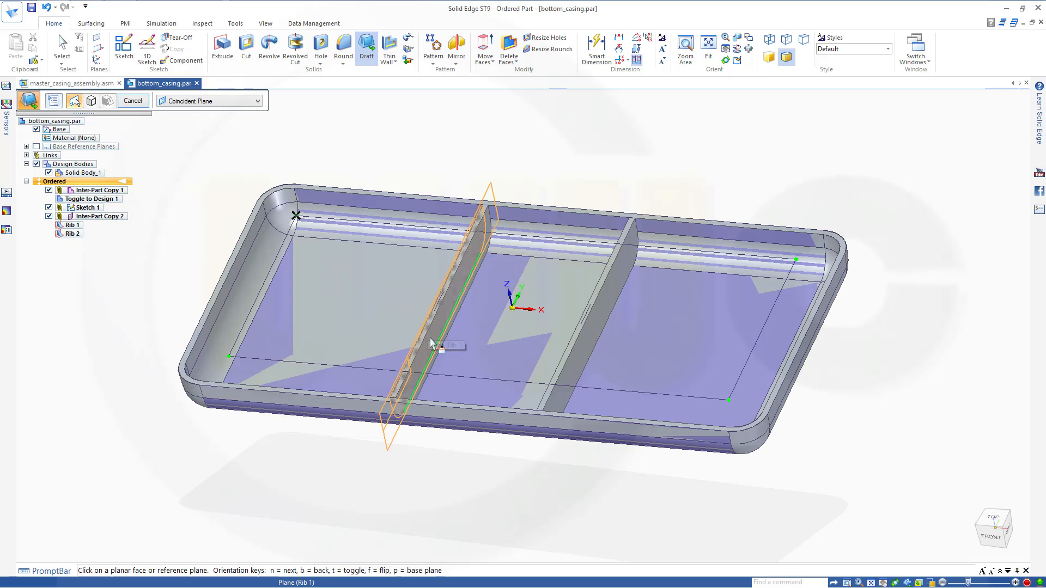
scroll(426, 357, up, 1)
scroll(418, 347, up, 3)
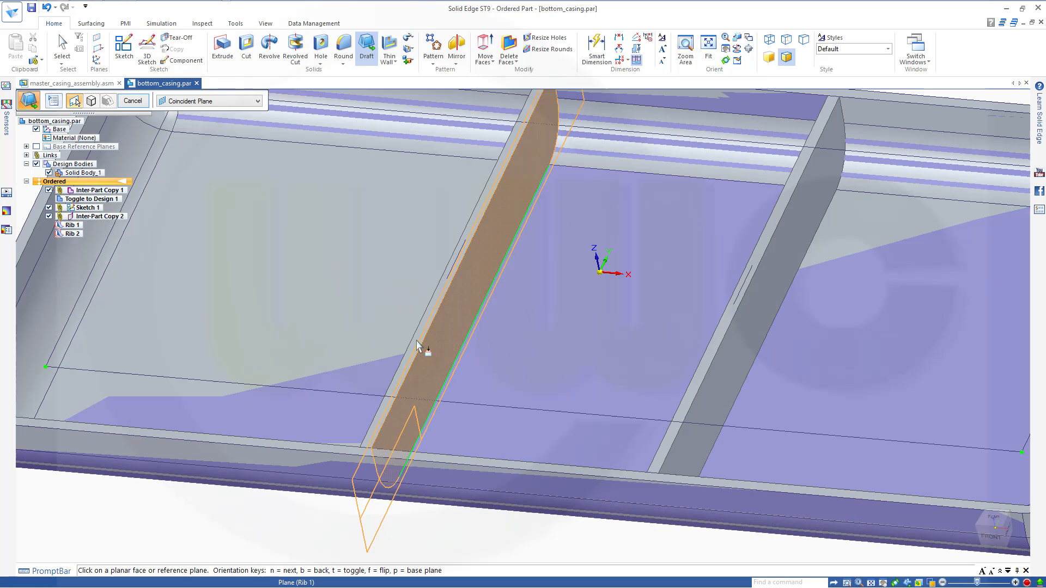
click(513, 265)
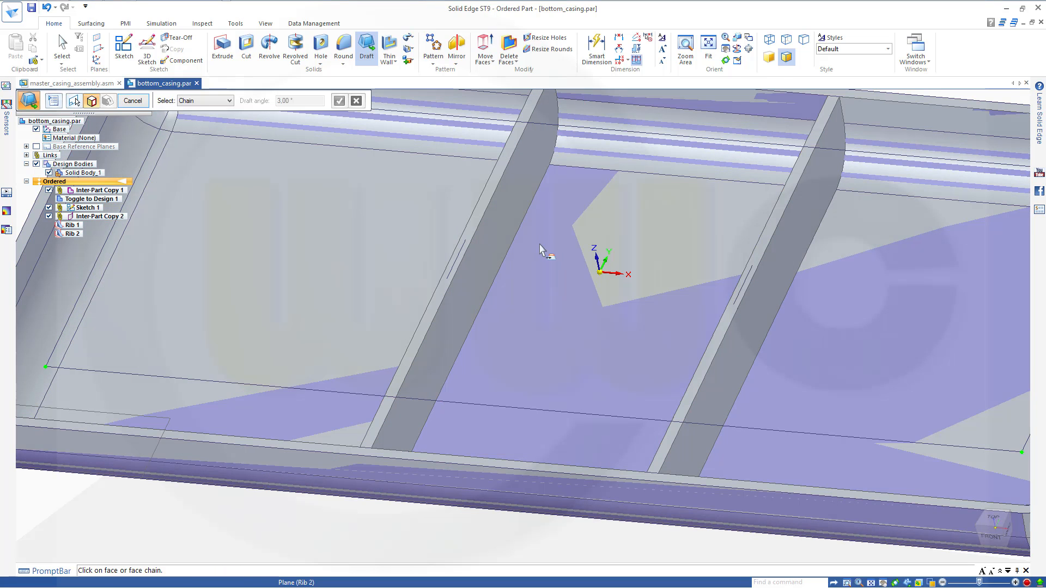
scroll(497, 299, down, 4)
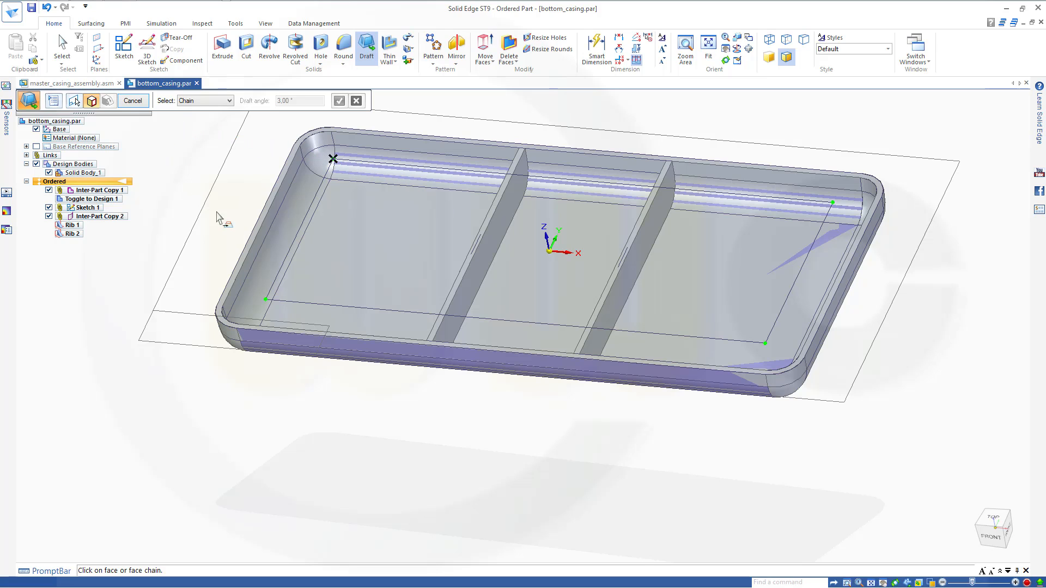
- Select the side faces of both ribs for drafting and accept a draft angle of 3.00°
click(467, 292)
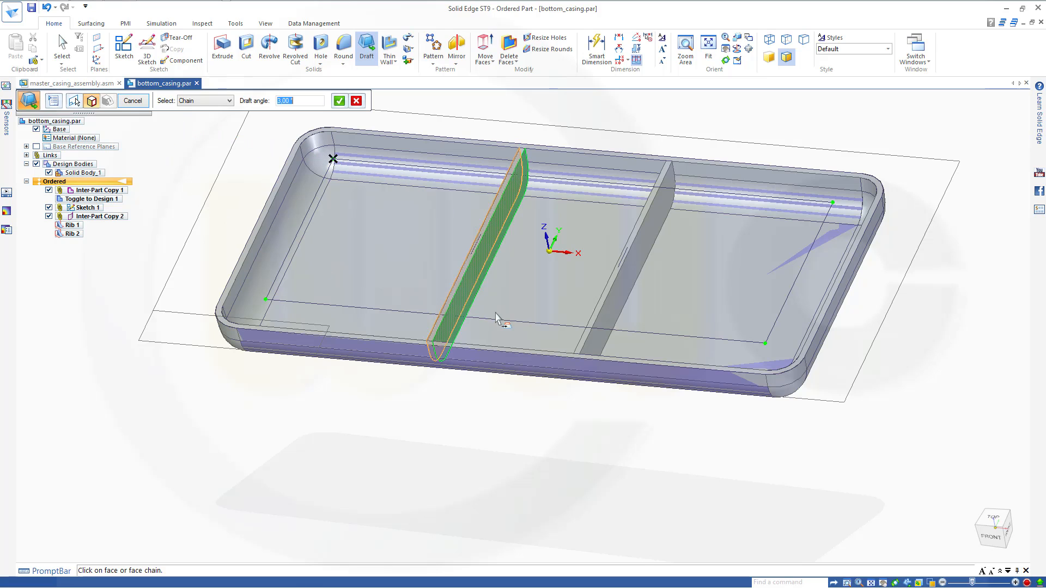
click(608, 329)
middle_drag(593, 290, 630, 290)
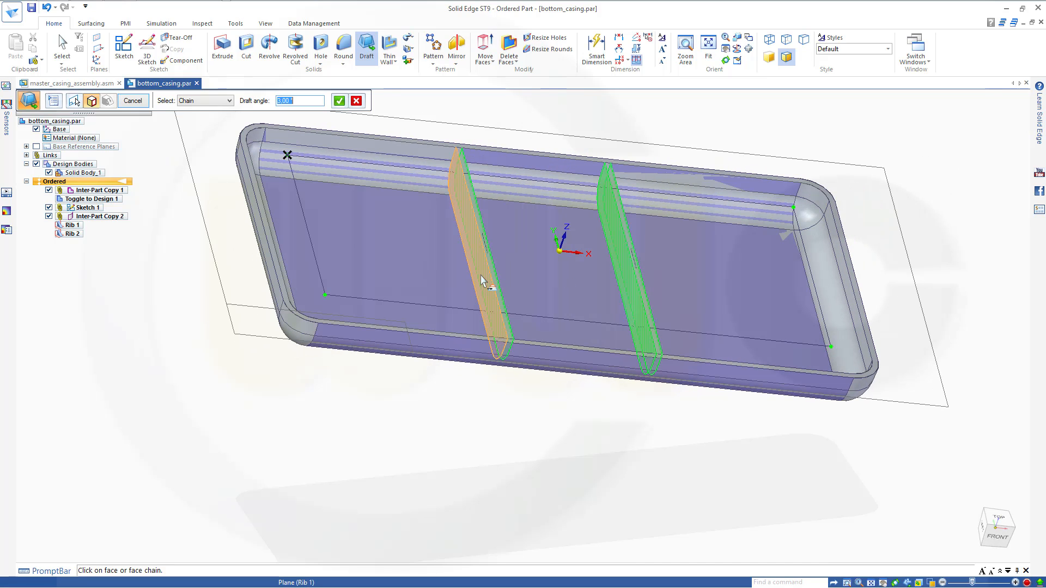
middle_drag(299, 383, 252, 358)
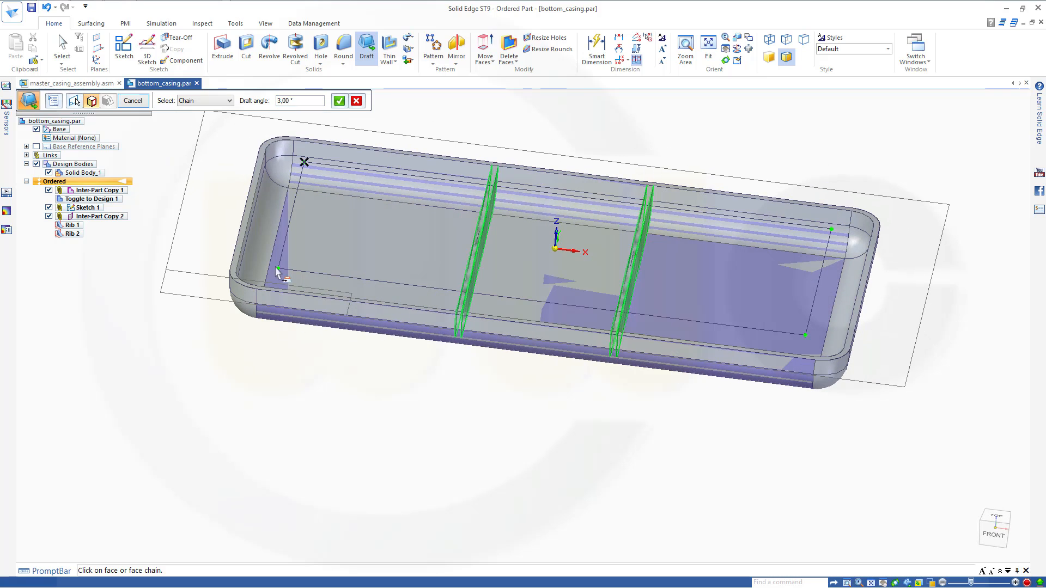
click(343, 104)
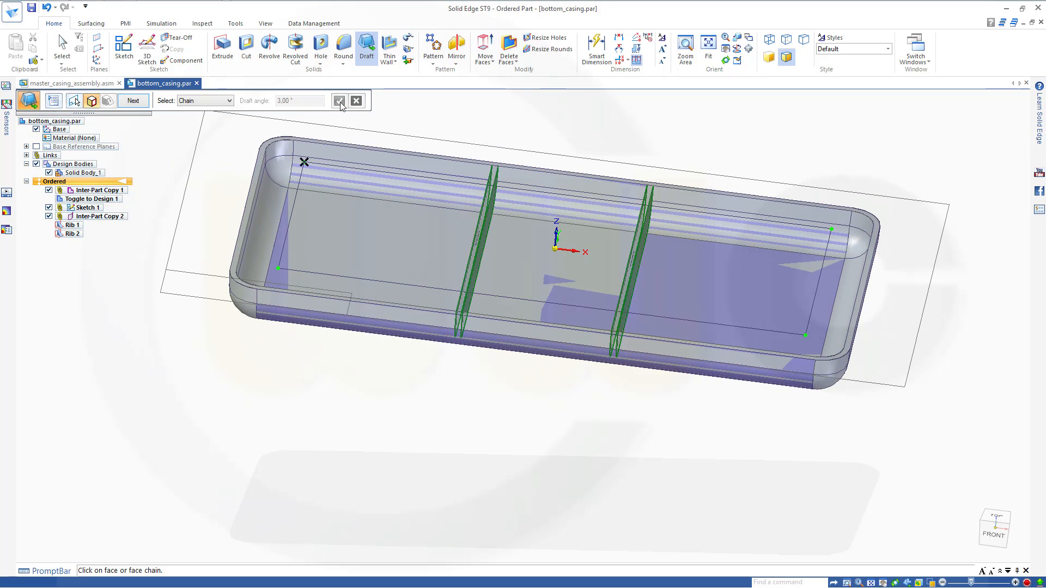
- Choose the side toward which the rib faces are drafted, complete the feature and leave the Draft command
click(140, 104)
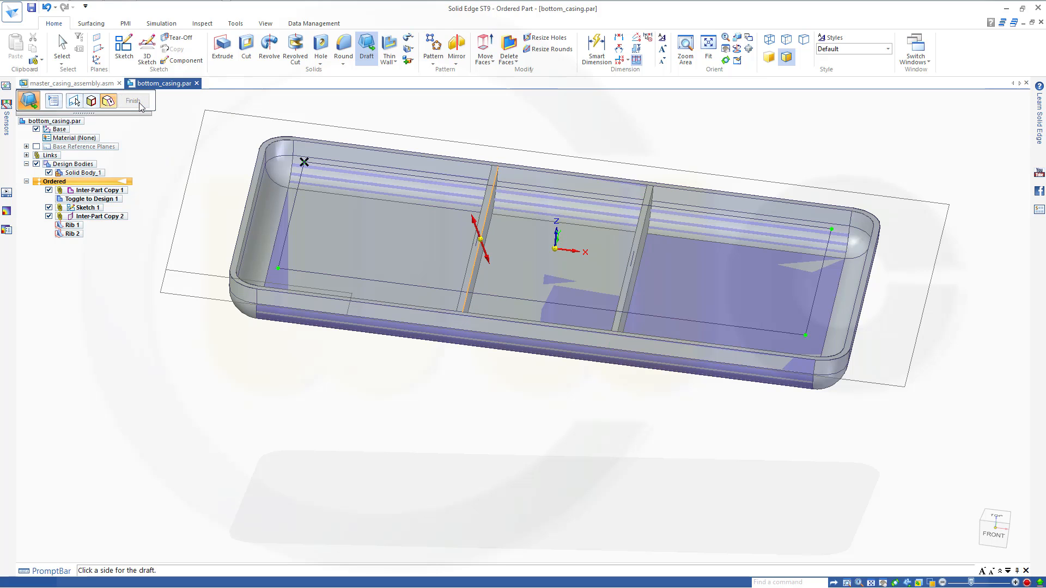
middle_drag(565, 270, 569, 248)
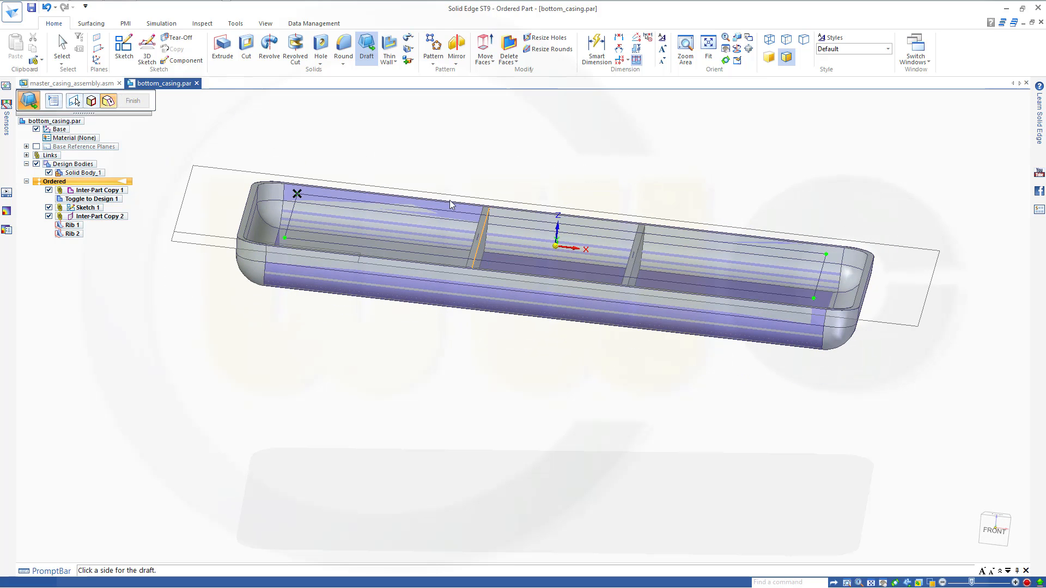
click(428, 178)
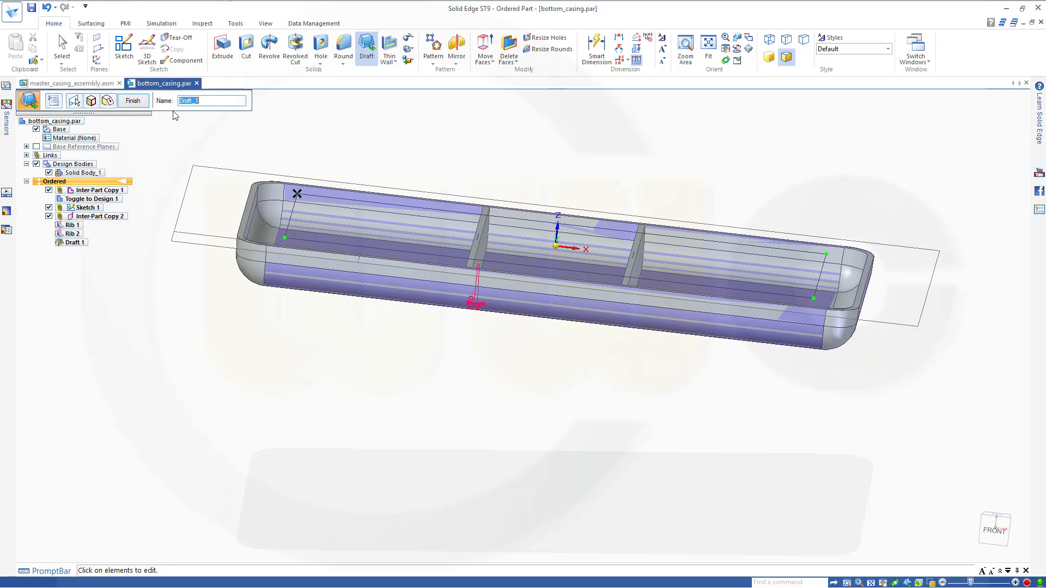
click(131, 102)
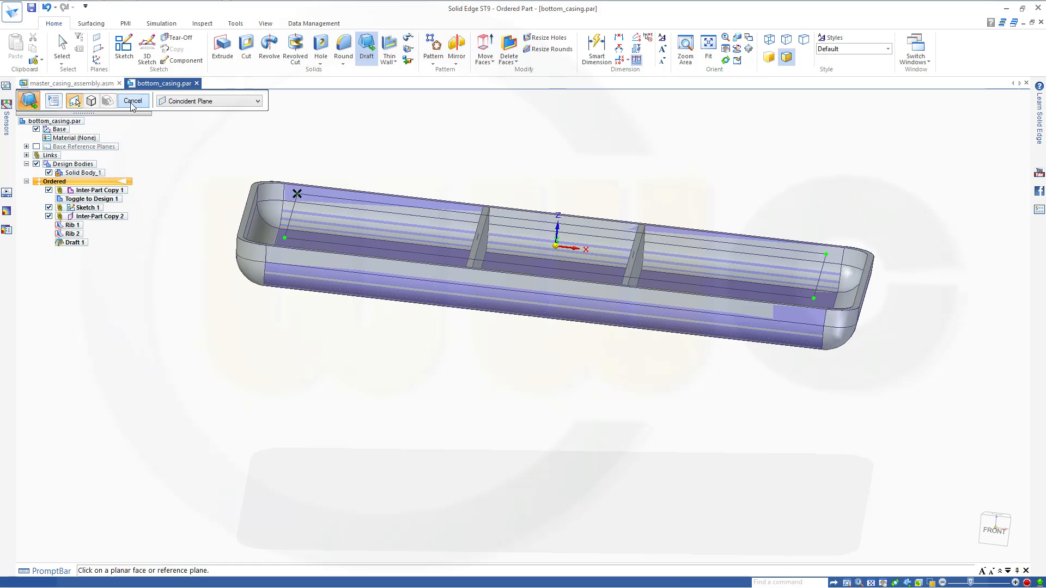
click(131, 103)
- Link the variable Draft_1_Angles1 to the master part's angle with the formula =bottom_draft_angle in the variable table
middle_drag(460, 220, 461, 117)
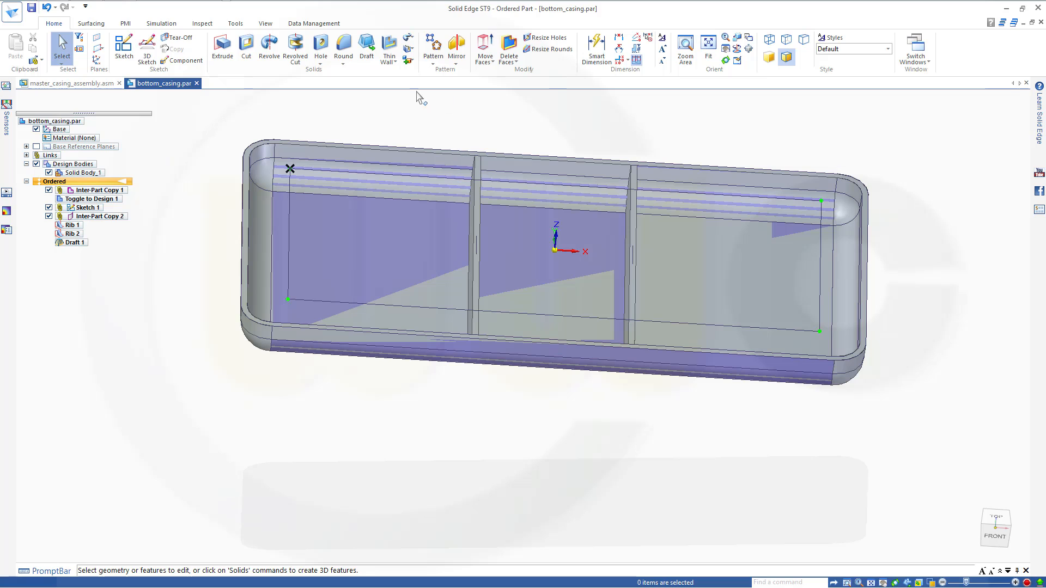
click(236, 23)
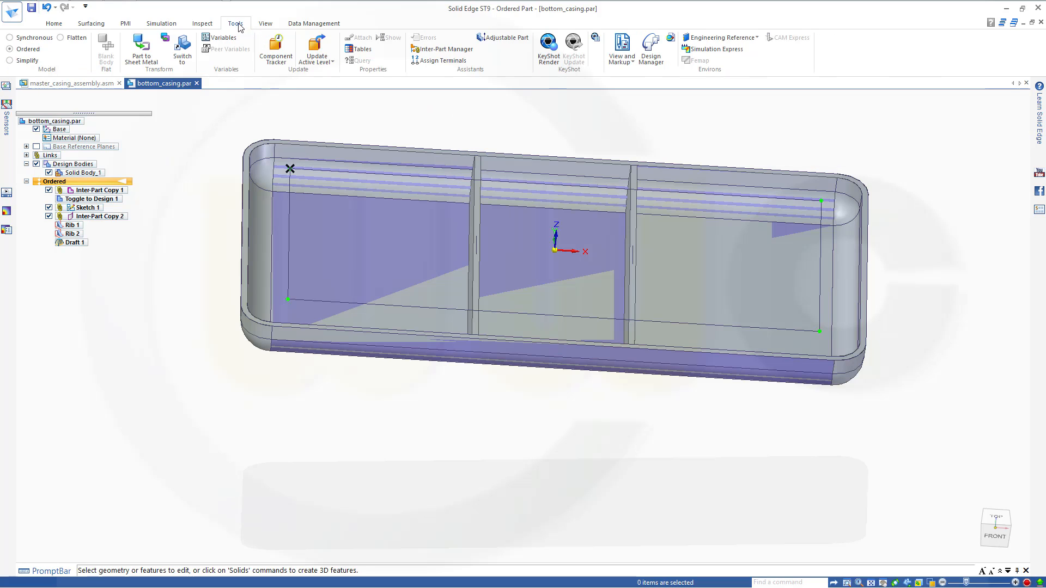
click(232, 37)
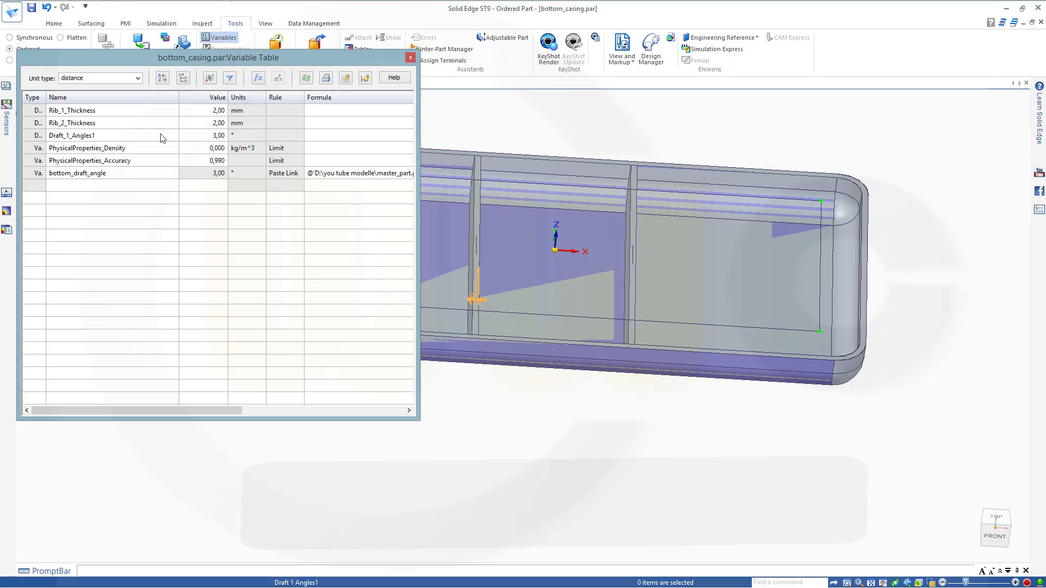
click(217, 137)
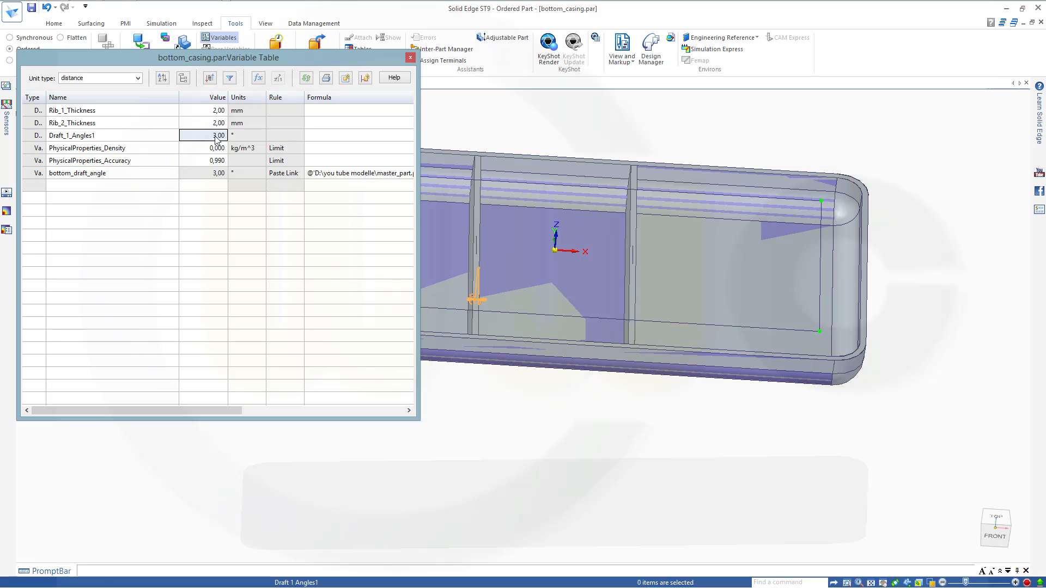
click(332, 141)
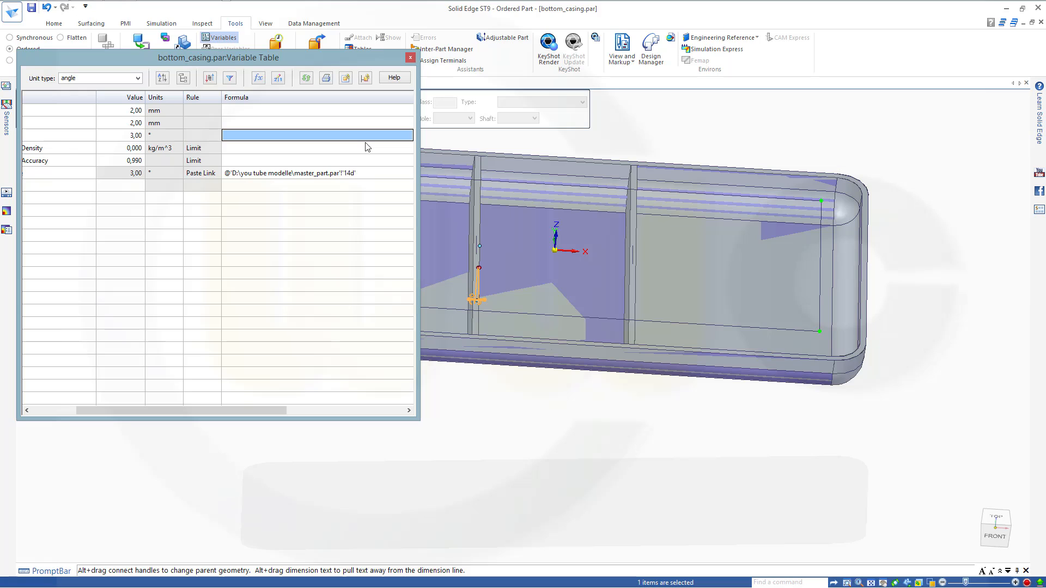
text(=)
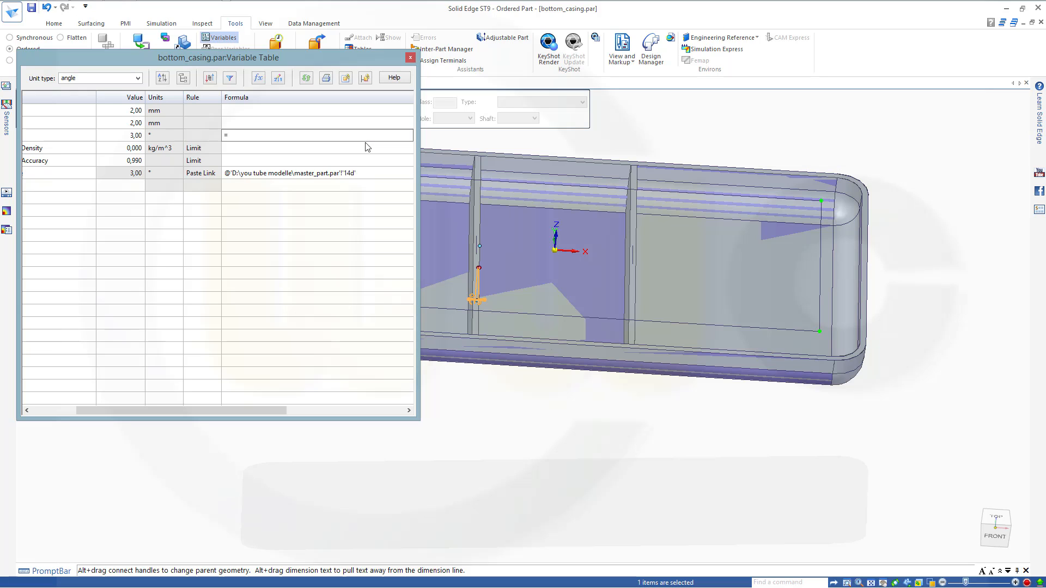
text(bottom_draft_angle)
key(Return)
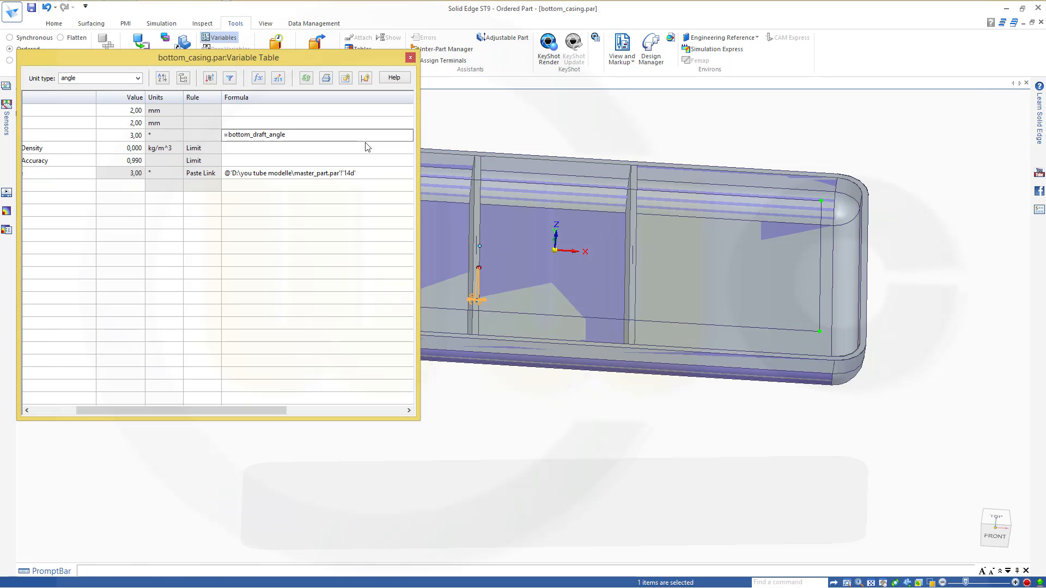
click(368, 147)
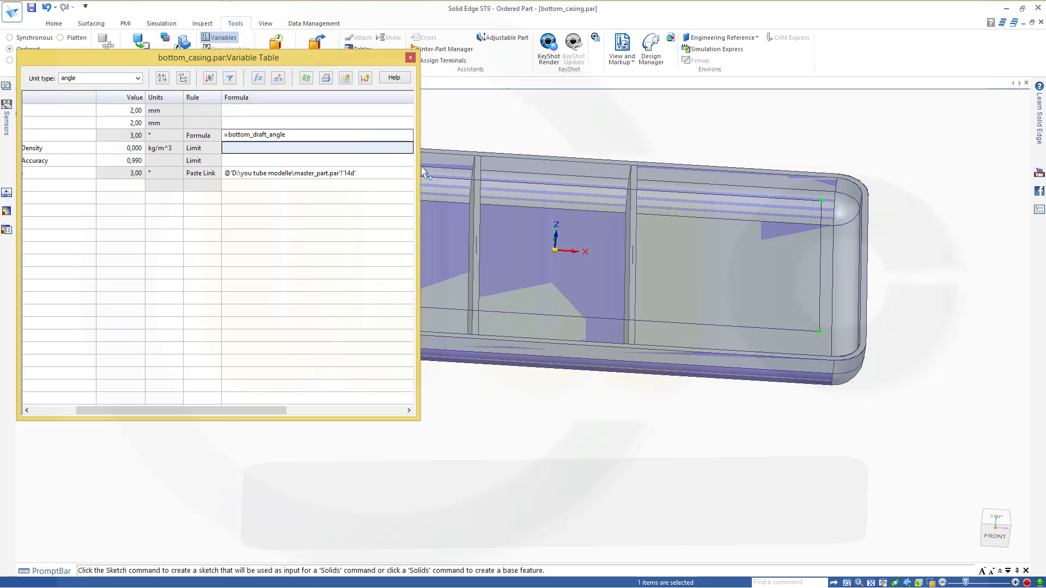
click(410, 57)
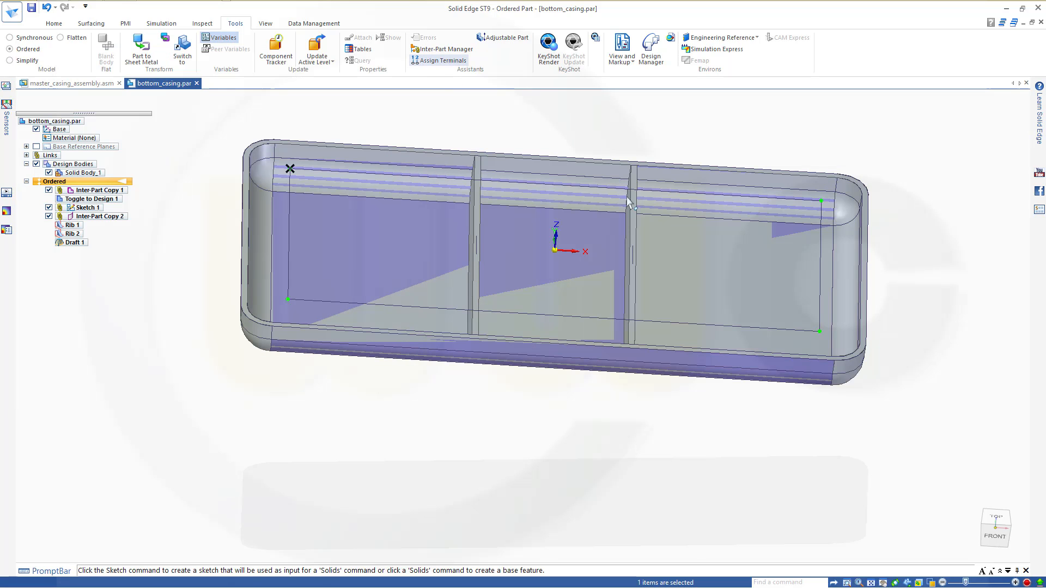
- Open a new sketch on the planar face of the casing's upper rim
middle_drag(677, 276, 657, 249)
scroll(435, 122, down, 2)
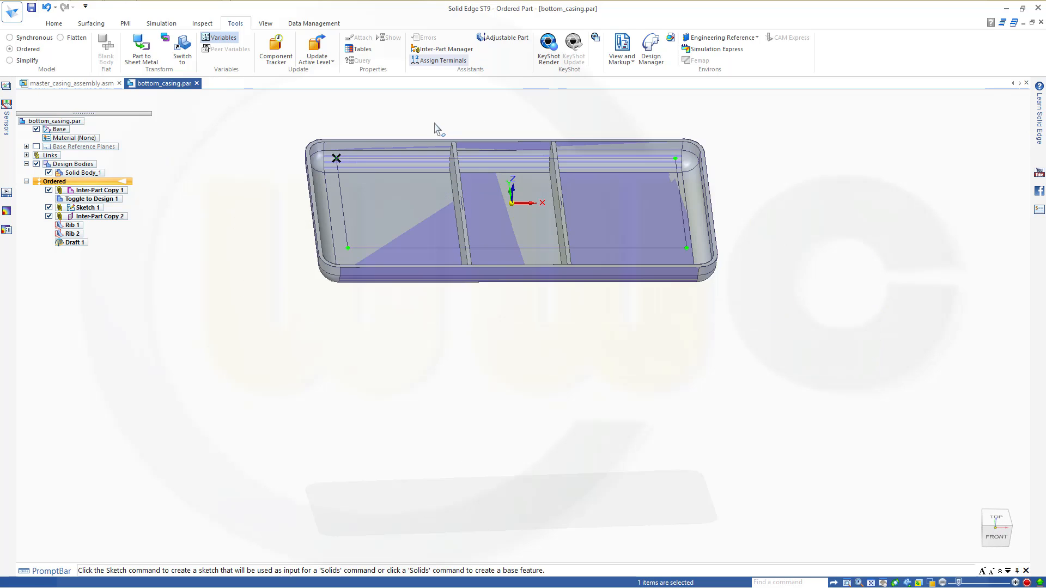
scroll(449, 141, up, 2)
scroll(449, 142, up, 1)
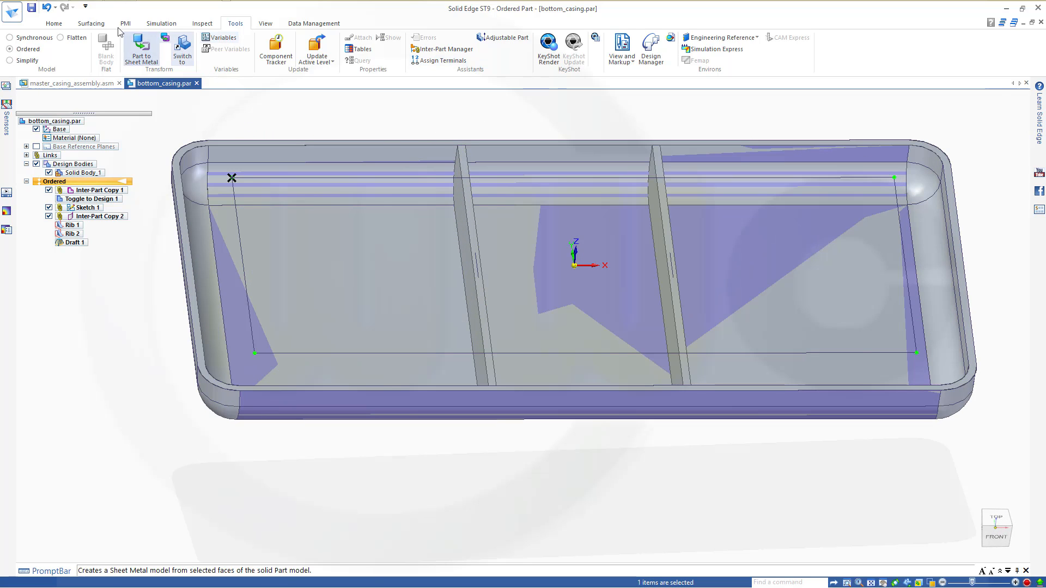
click(52, 25)
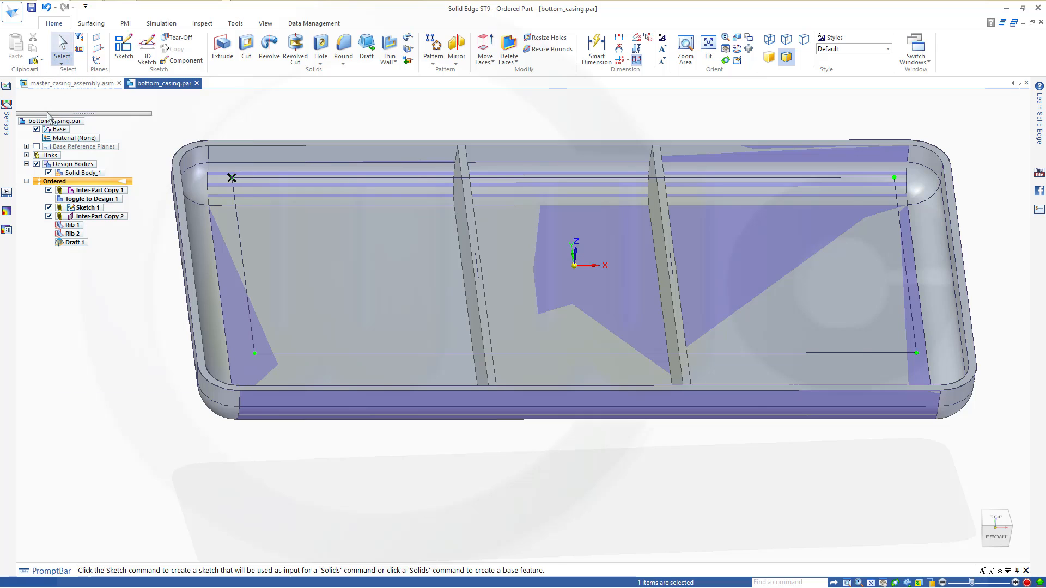
click(124, 48)
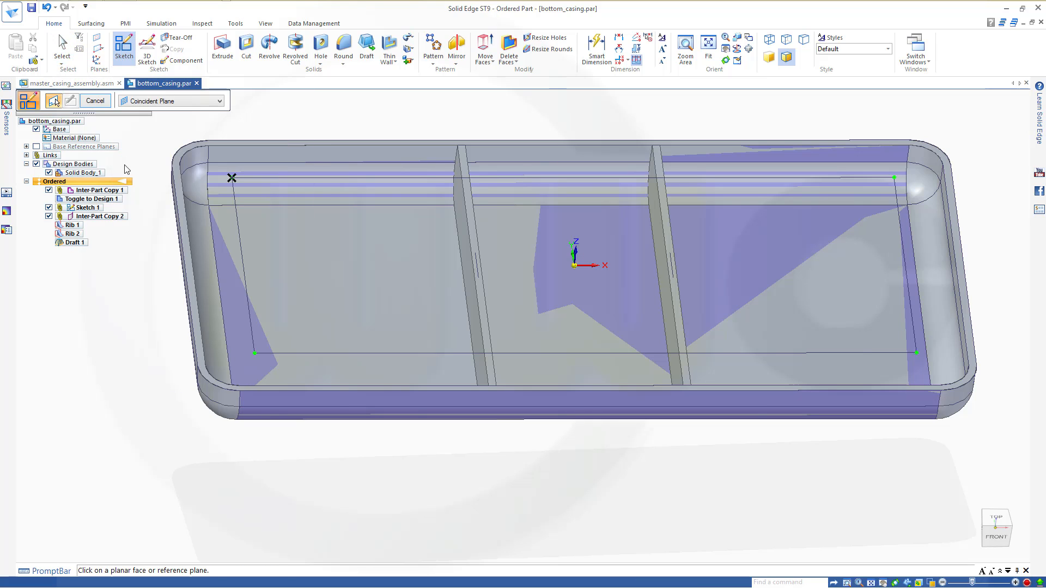
click(220, 142)
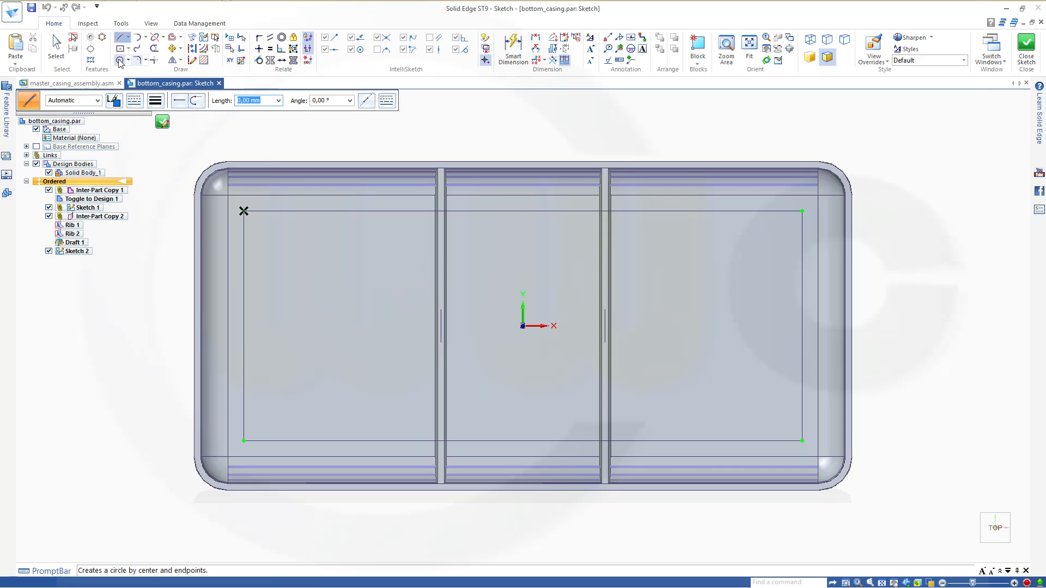
- Draw 8 mm diameter circles centred on the four corner points of the Sketch 1 rectangle and close the sketch
click(119, 60)
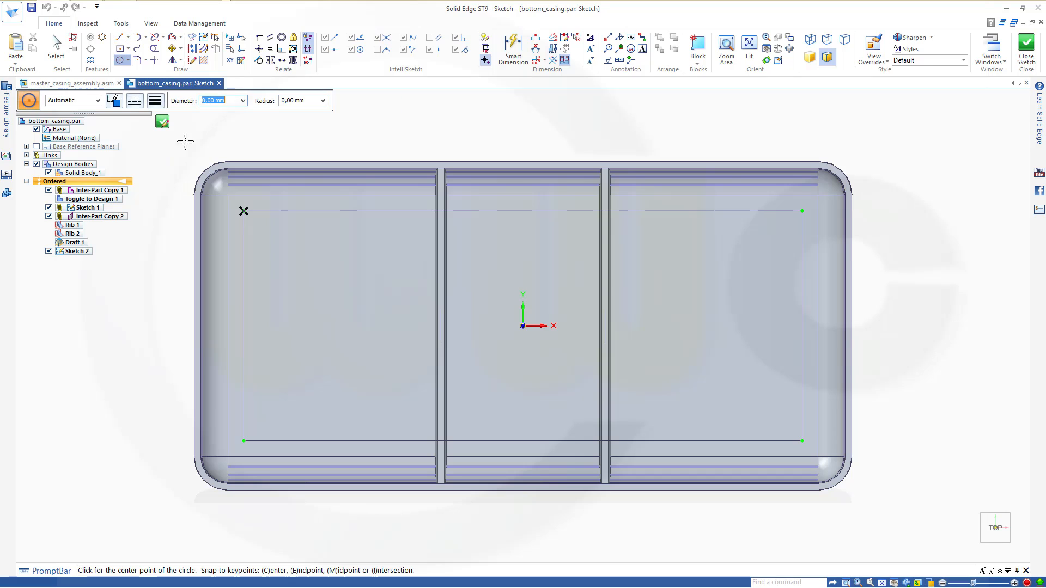
click(244, 210)
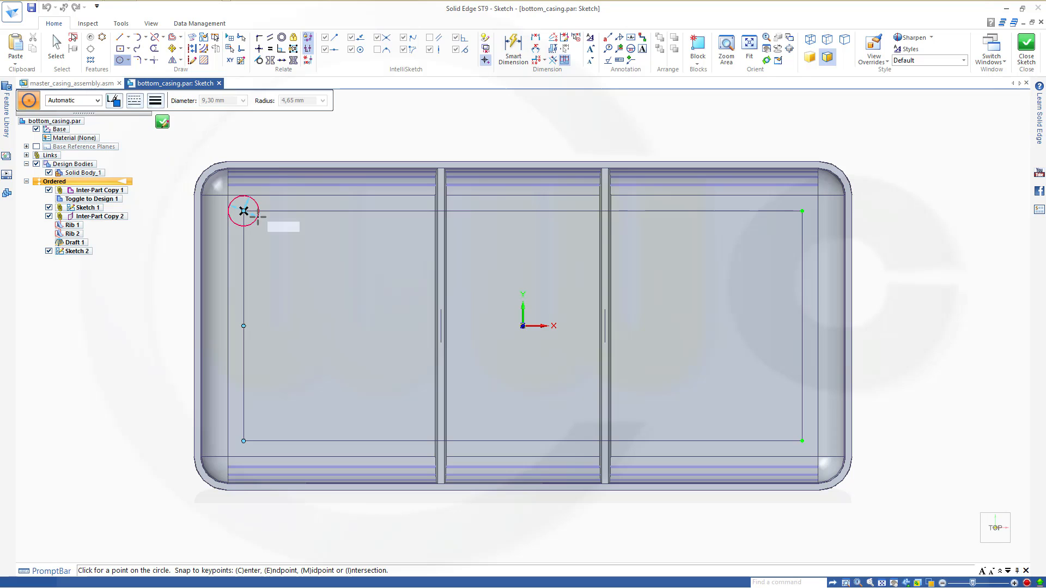
text(8)
key(Return)
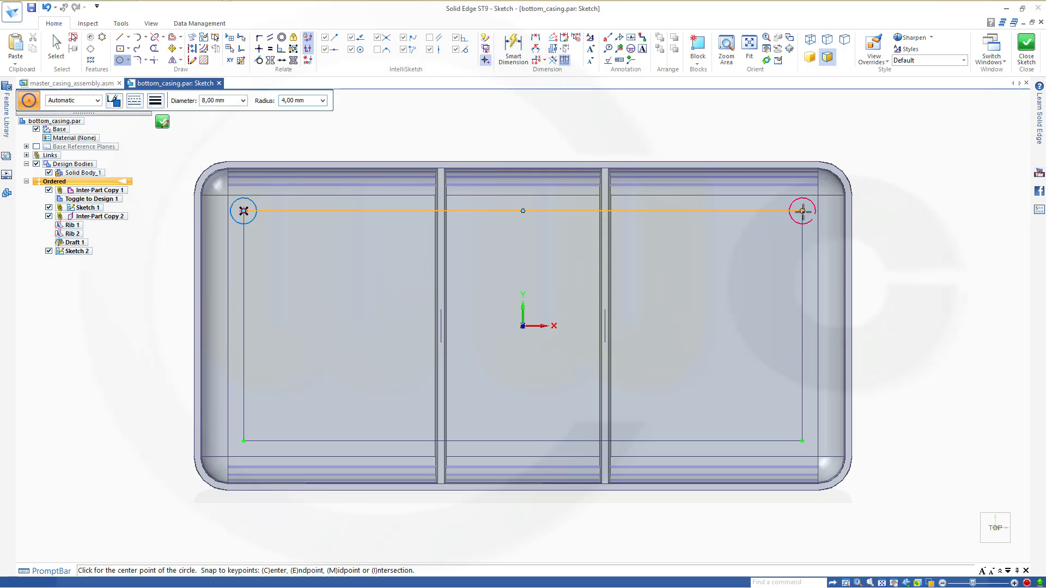
click(803, 211)
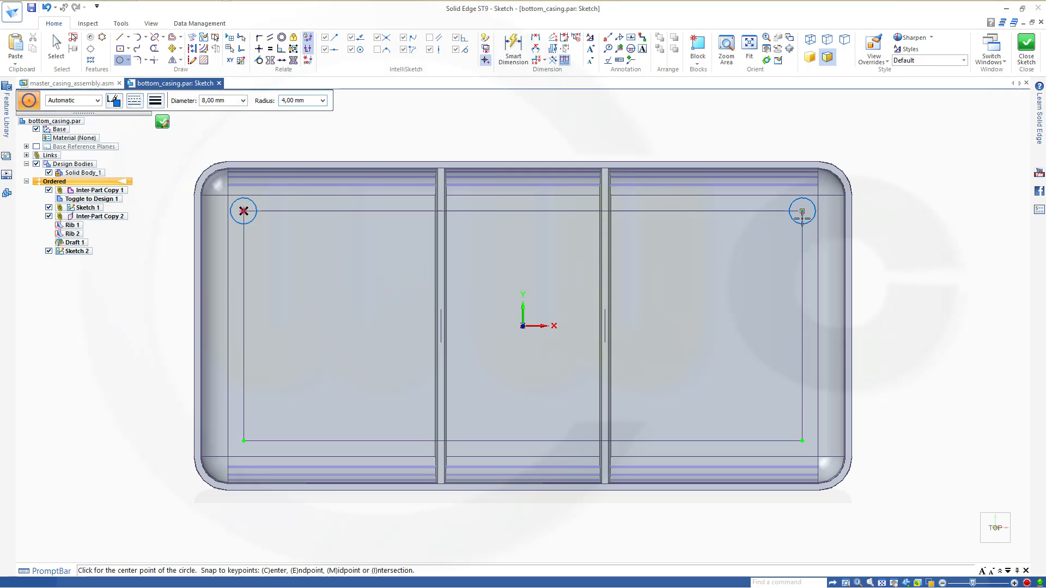
click(803, 441)
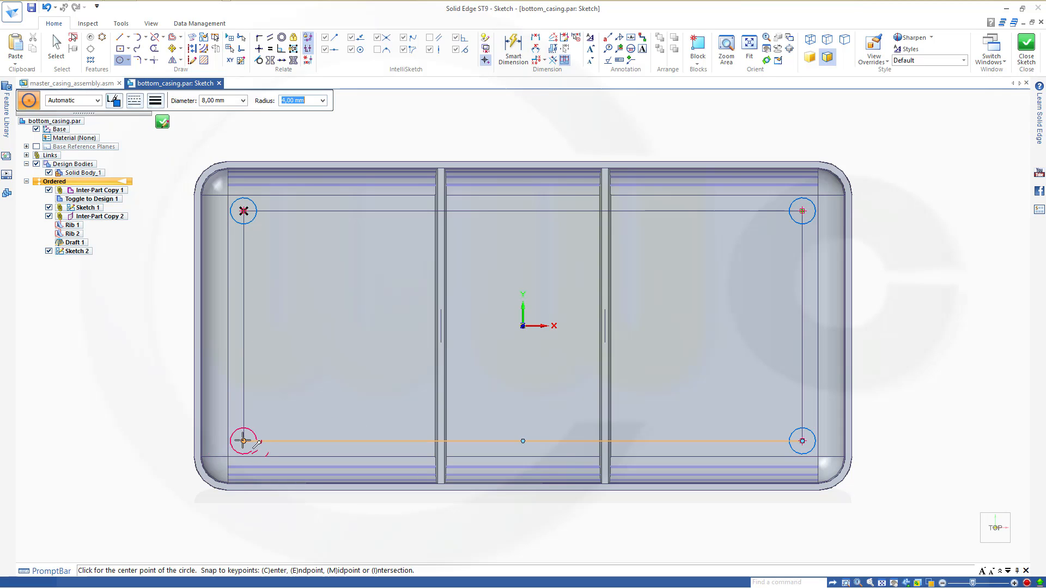
click(243, 441)
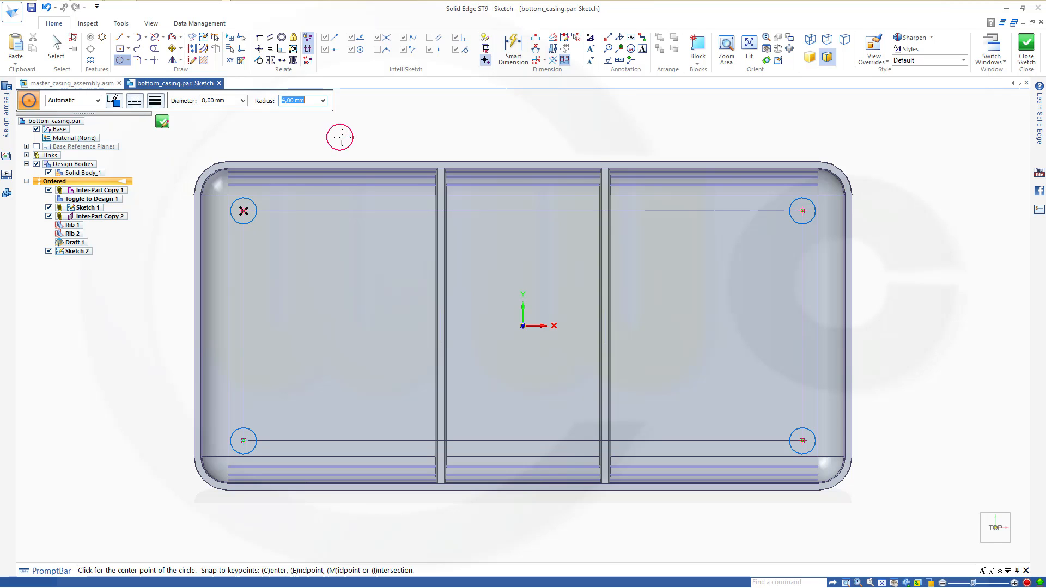
key(Escape)
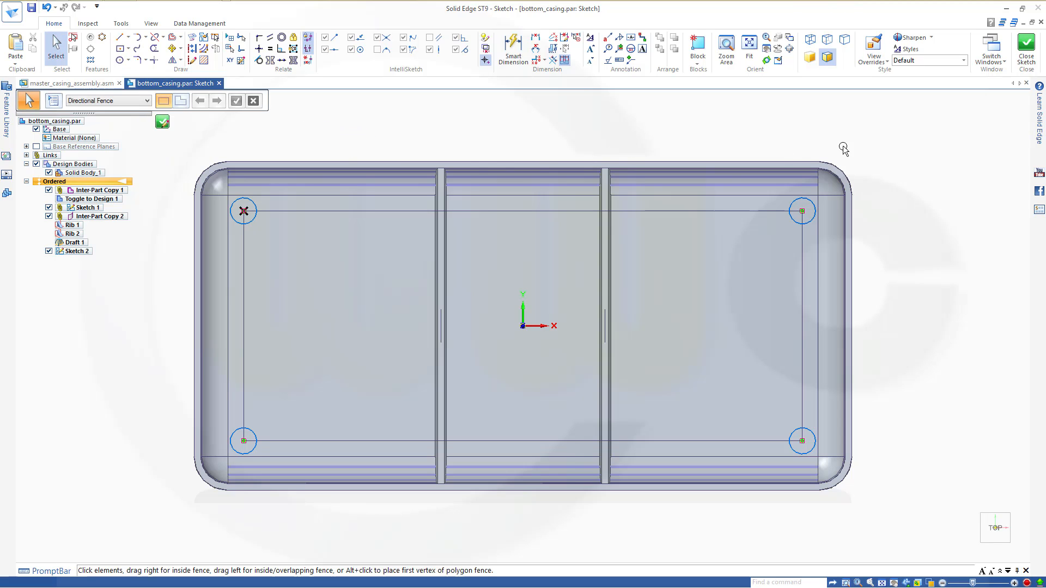
click(1026, 54)
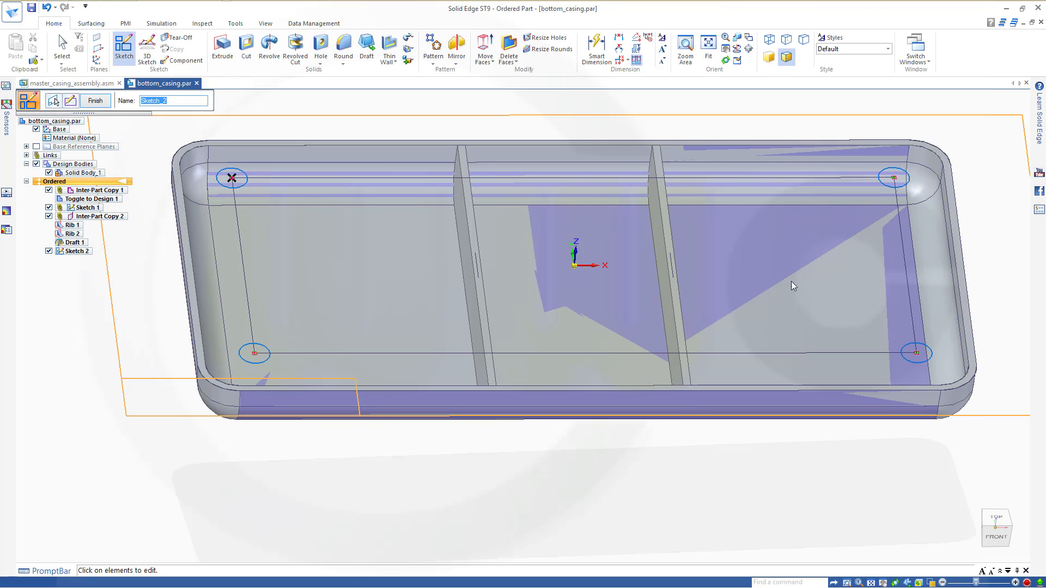
- Close the sketch and extrude its four corner circles with the Through Next extent toward the casing floor
click(99, 105)
click(223, 48)
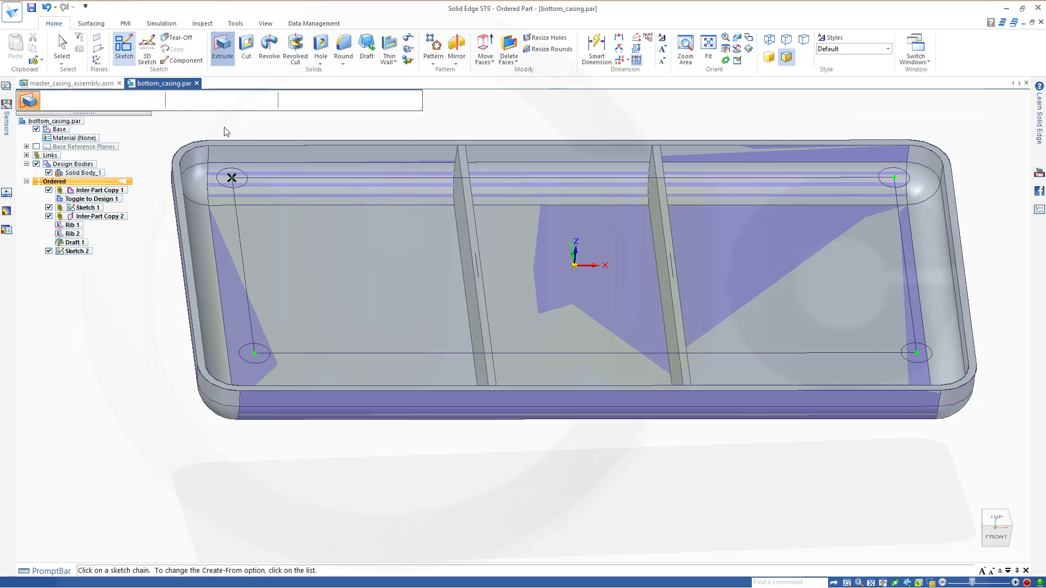
click(243, 188)
middle_drag(154, 303, 159, 278)
click(260, 330)
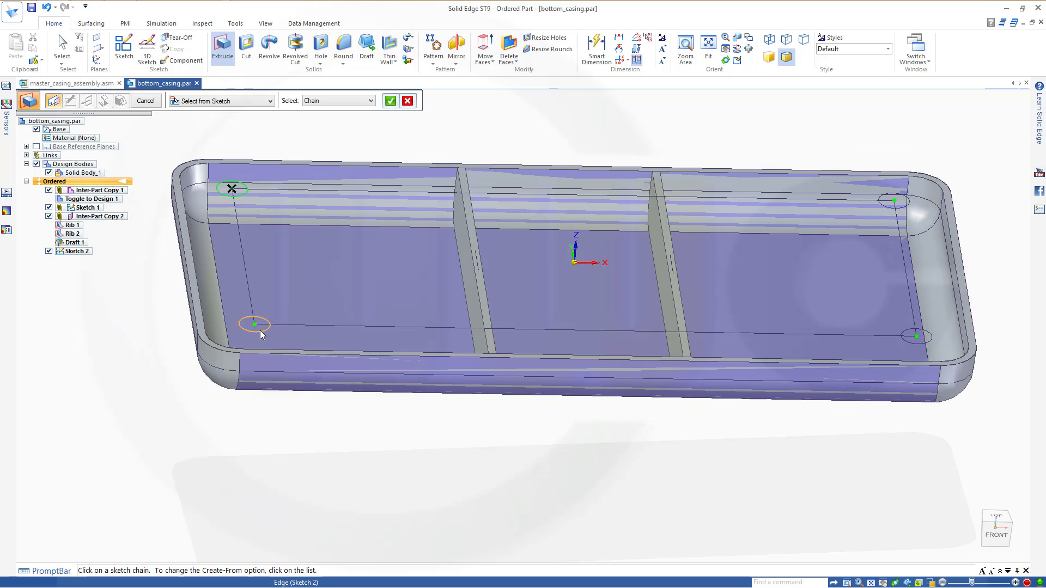
click(907, 214)
click(921, 347)
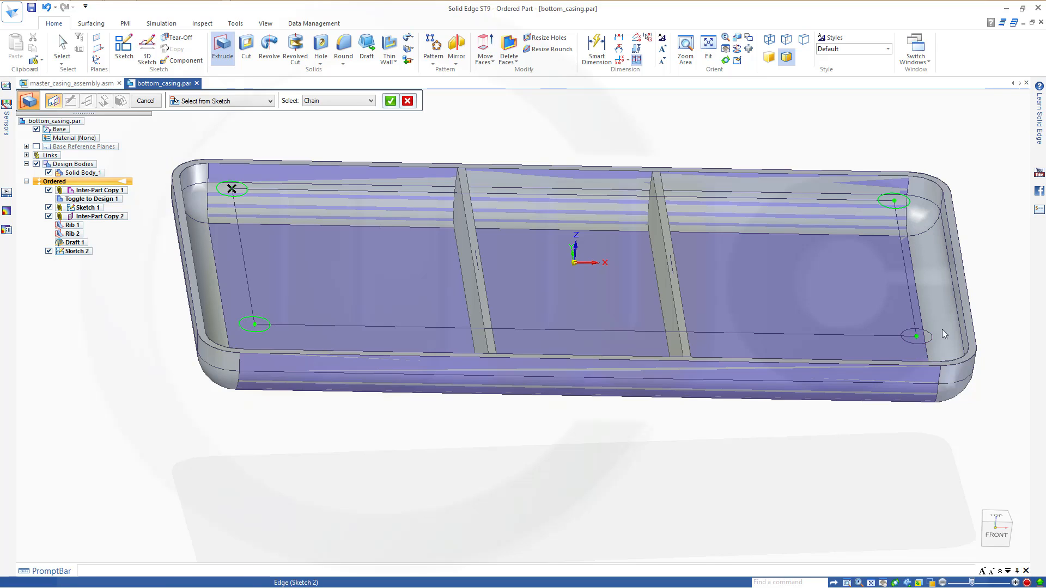
click(391, 102)
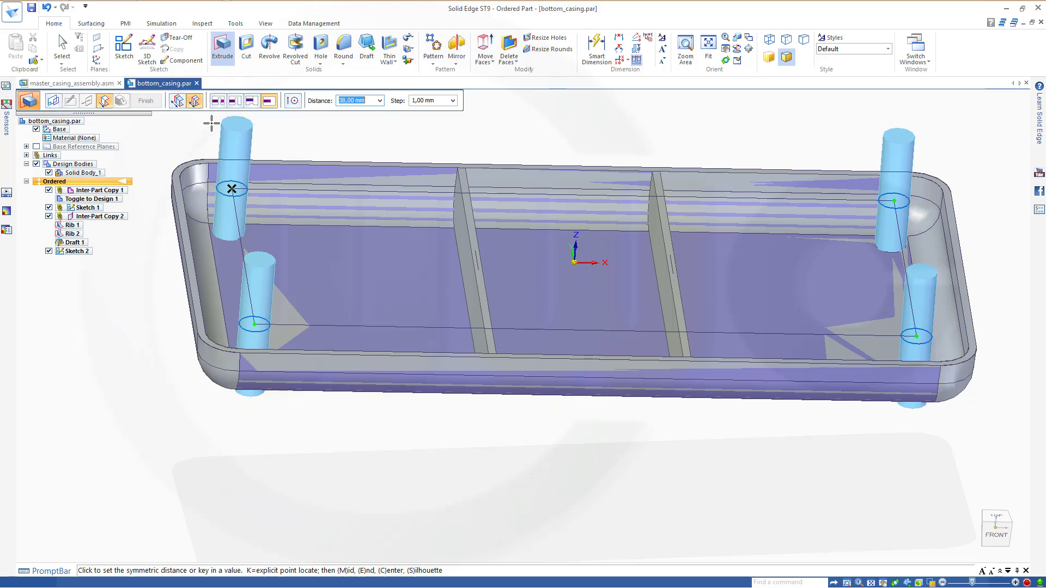
click(235, 102)
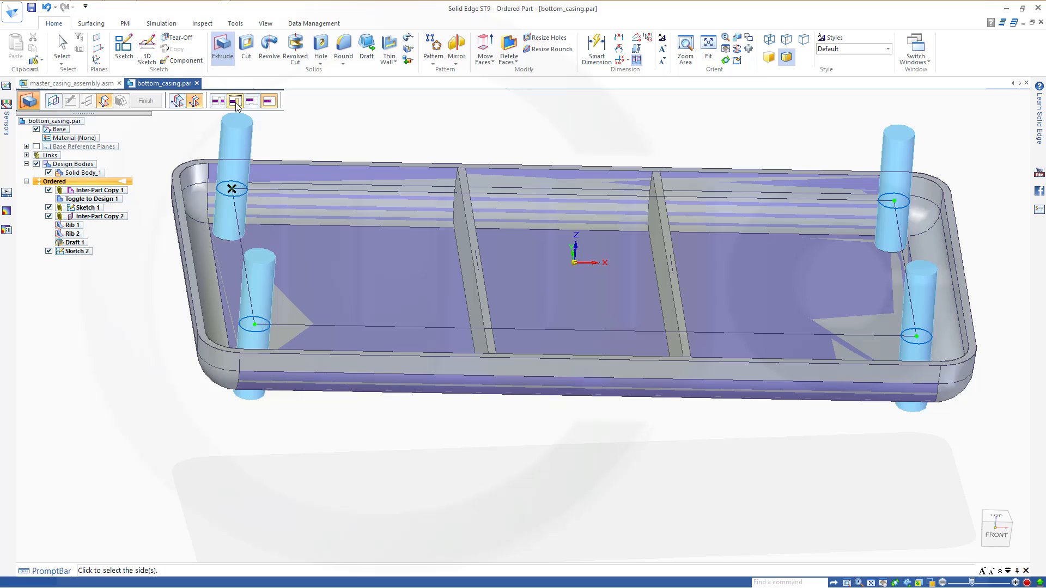
click(165, 345)
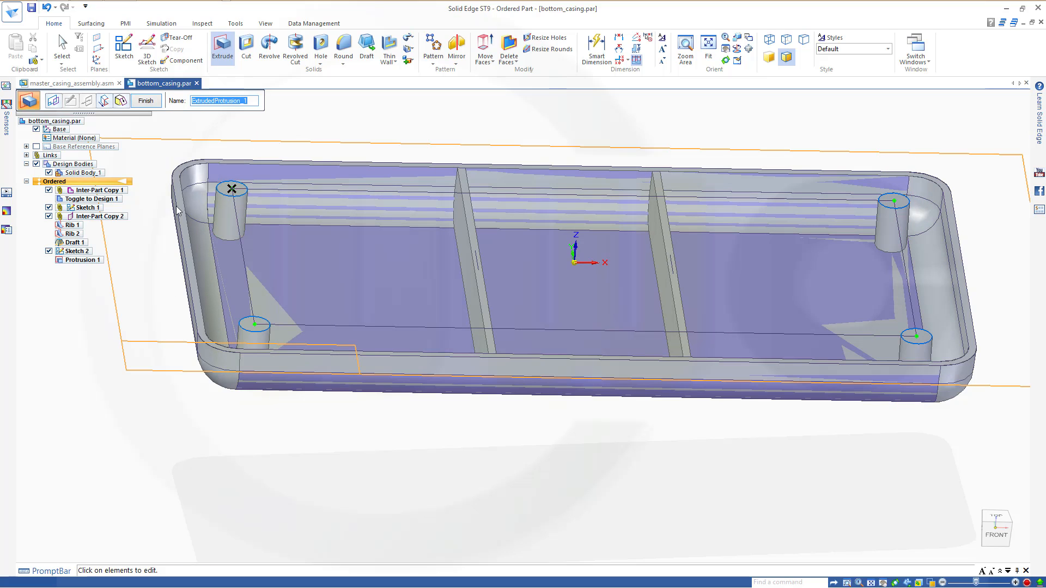
- Add a 3° draft treatment to the four bosses, flip its direction so they widen toward the floor, and complete the extrusion
click(145, 103)
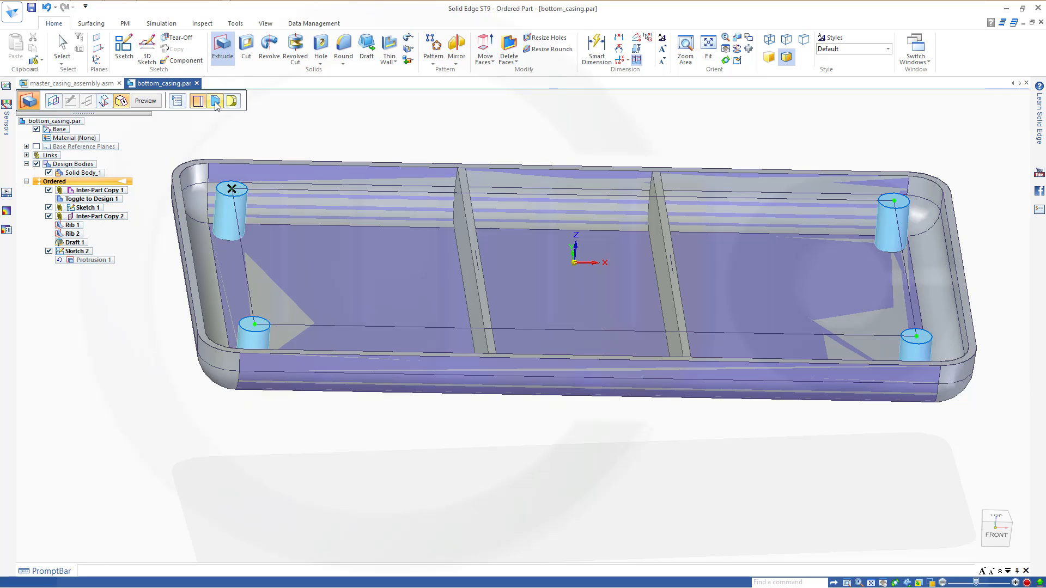
click(216, 102)
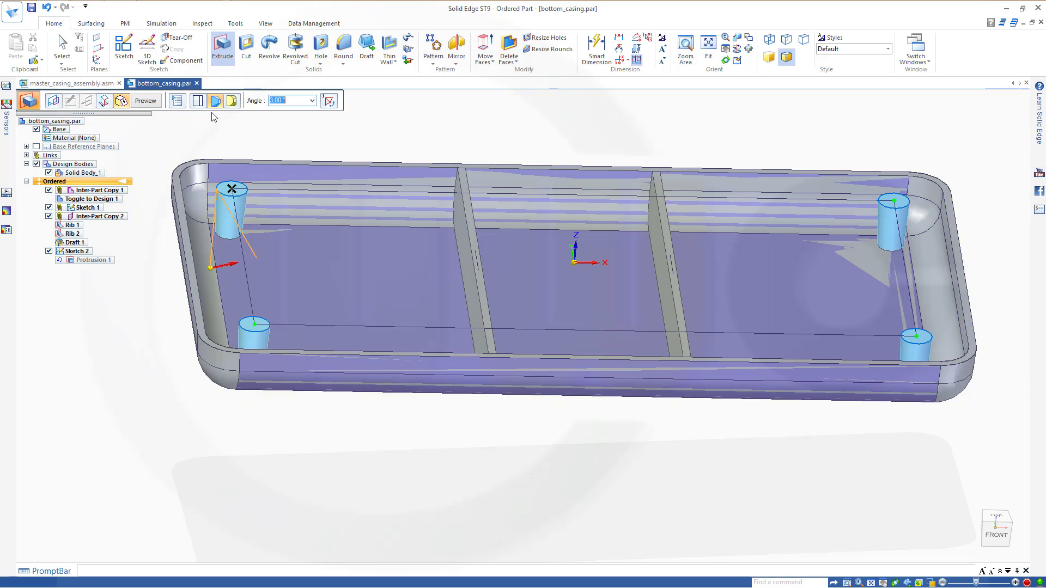
click(329, 102)
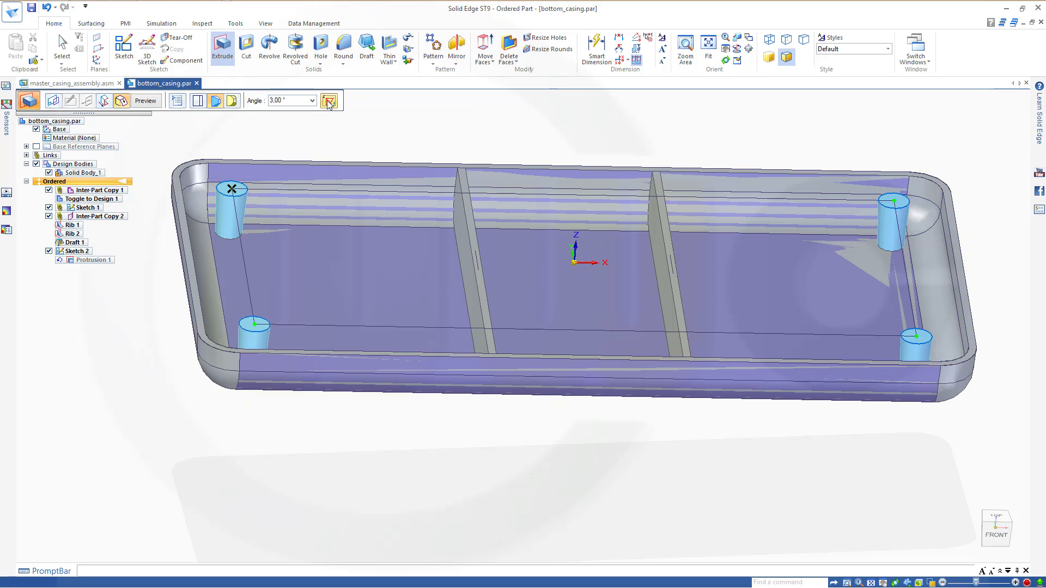
click(146, 102)
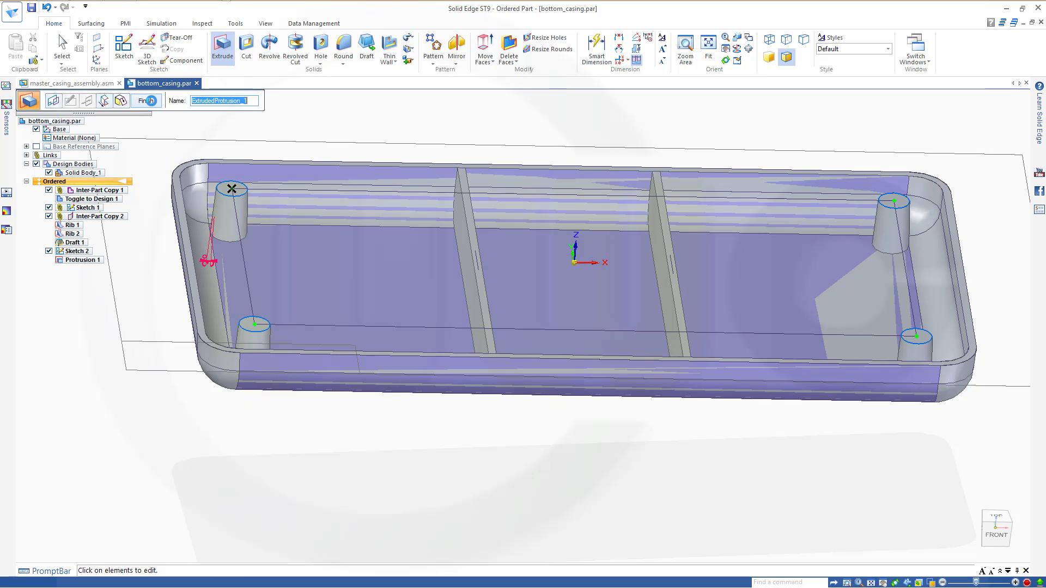
click(145, 102)
click(142, 103)
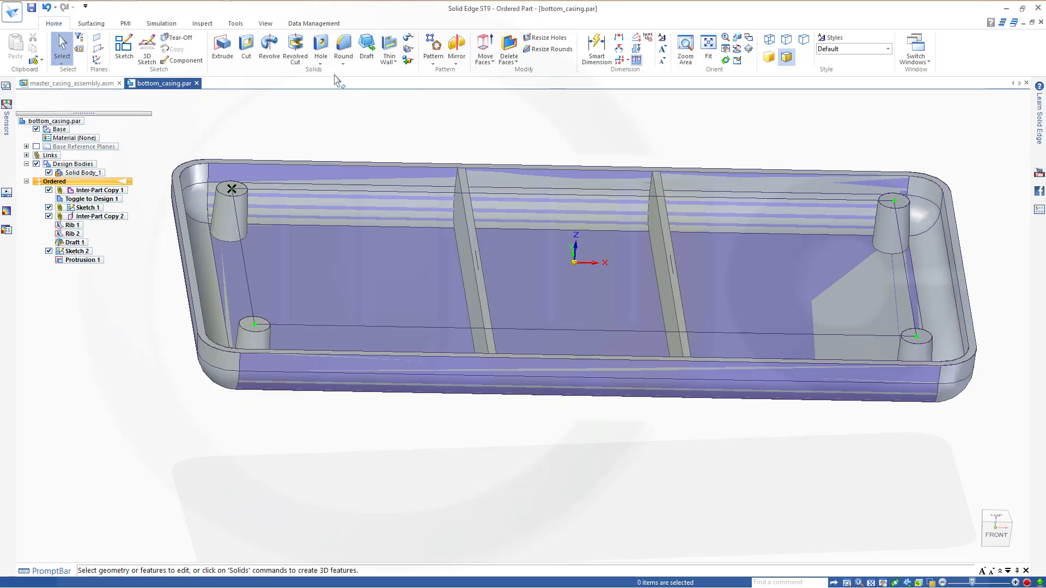
- Link the bosses' draft angle variable to the master part's angle with the formula =bottom_draft_angle, and close the variable table
click(236, 24)
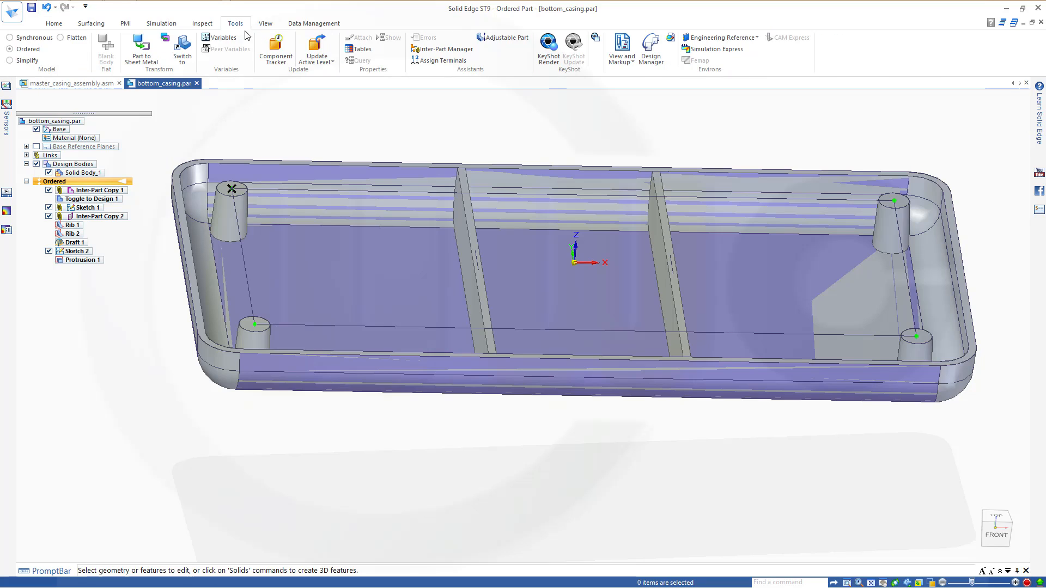
click(221, 38)
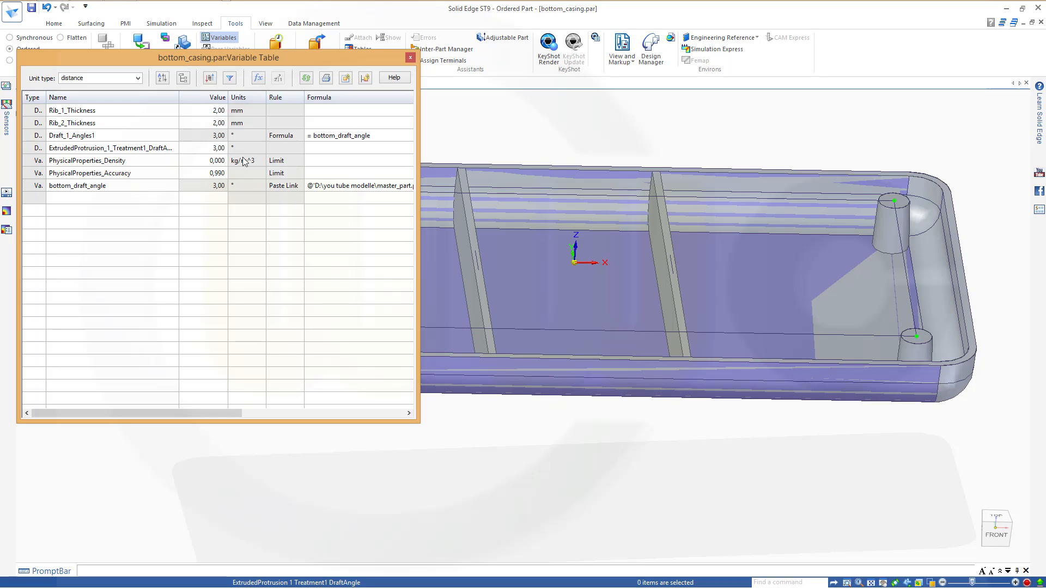
click(319, 152)
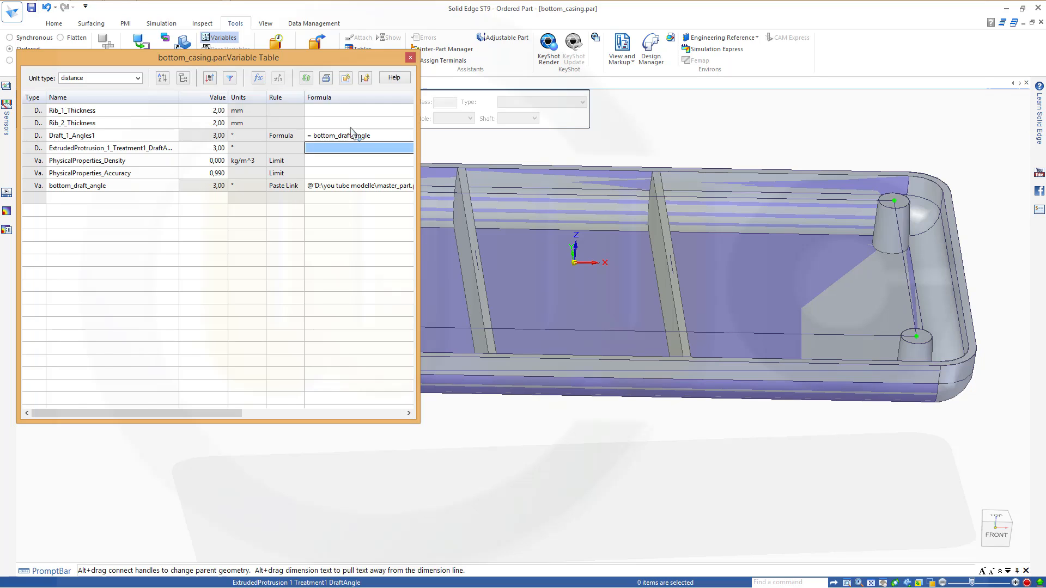
click(334, 153)
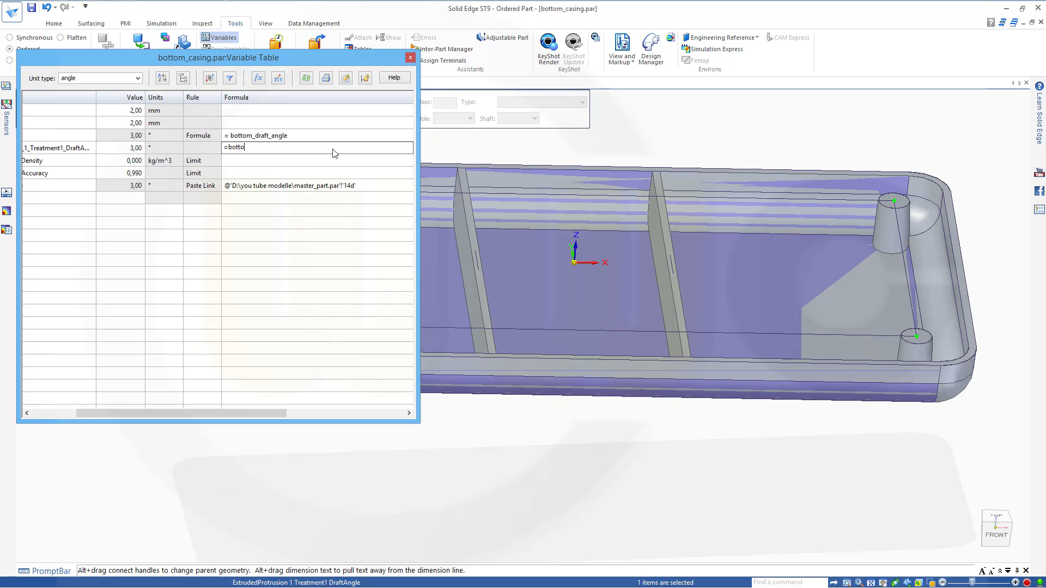
text(=bottom_draft_Angle)
key(Return)
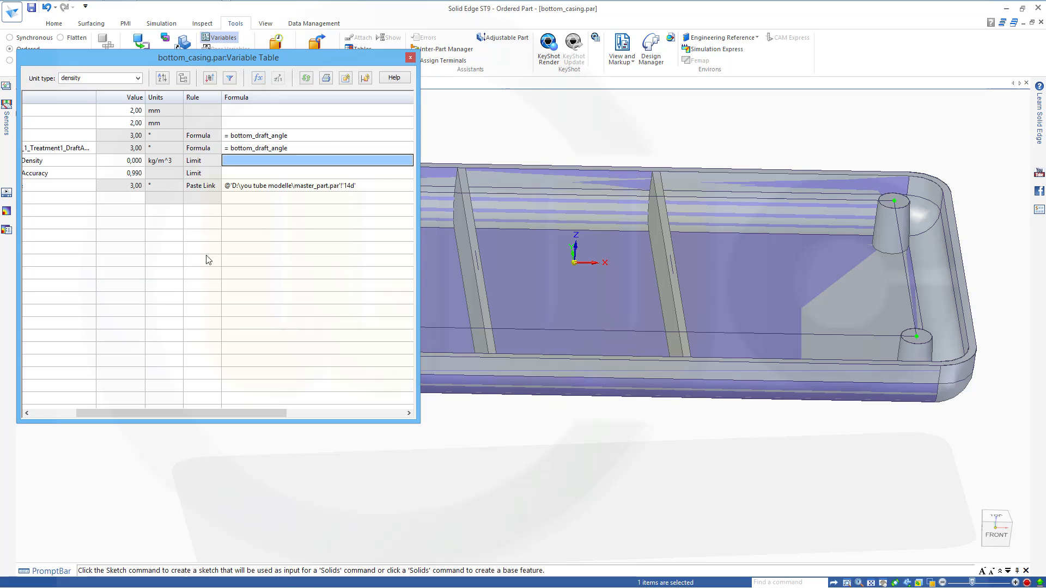
click(410, 57)
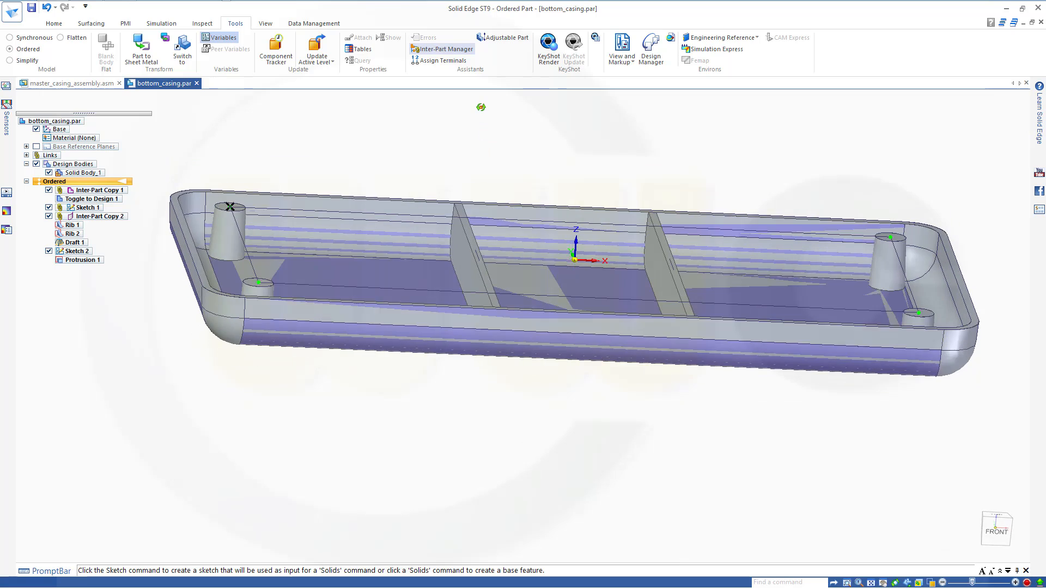
- Show the base reference planes and open a new sketch on the Front (xz) plane
mouse_move(481, 106)
middle_down()
mouse_move(477, 168)
mouse_move(469, 130)
middle_up()
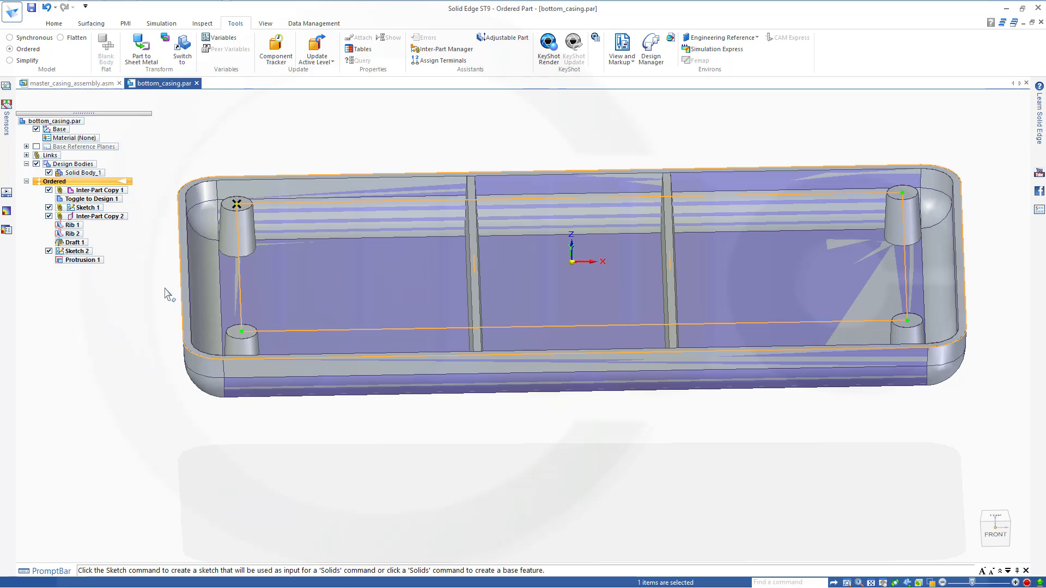
mouse_move(429, 247)
middle_down()
mouse_move(433, 232)
mouse_move(416, 244)
middle_up()
scroll(171, 151, down, 1)
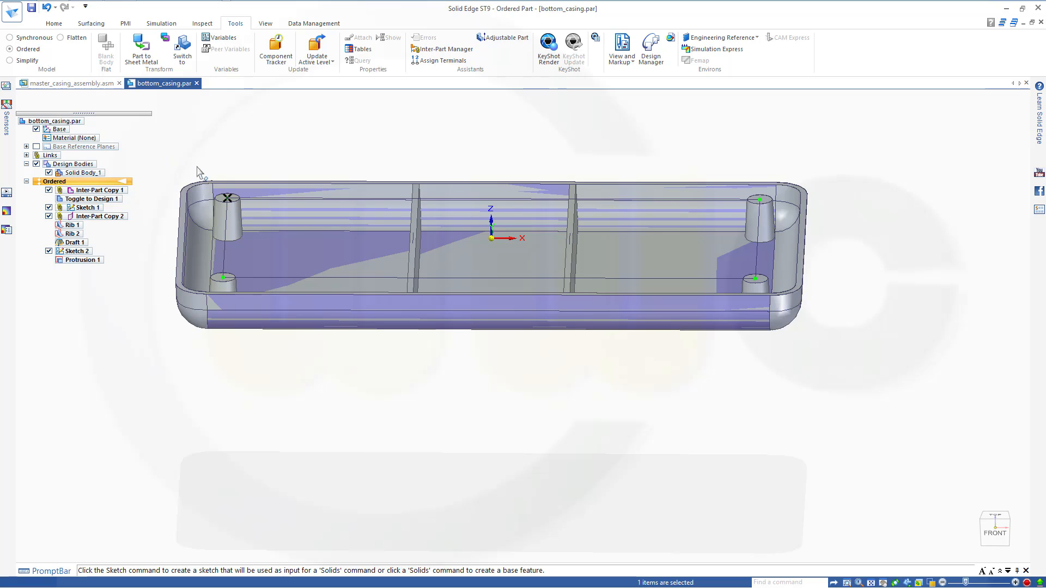
scroll(197, 166, up, 1)
click(53, 23)
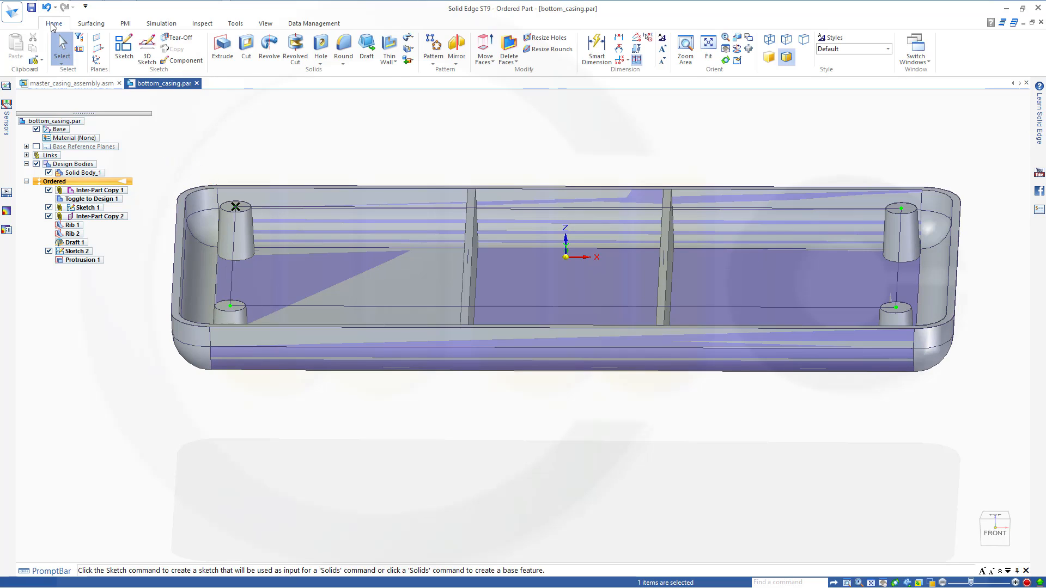
click(124, 48)
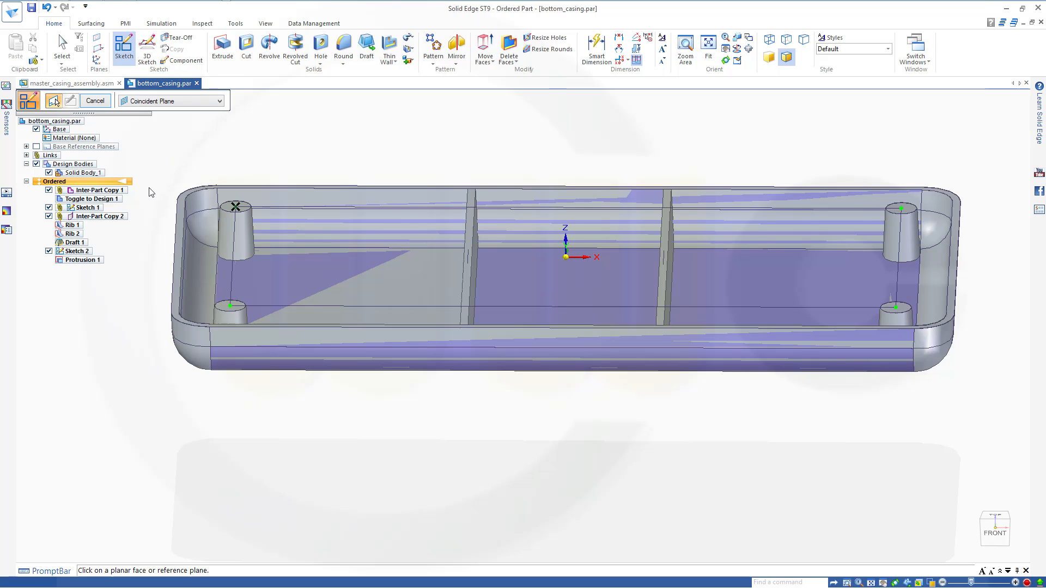
click(36, 146)
middle_drag(405, 152, 407, 128)
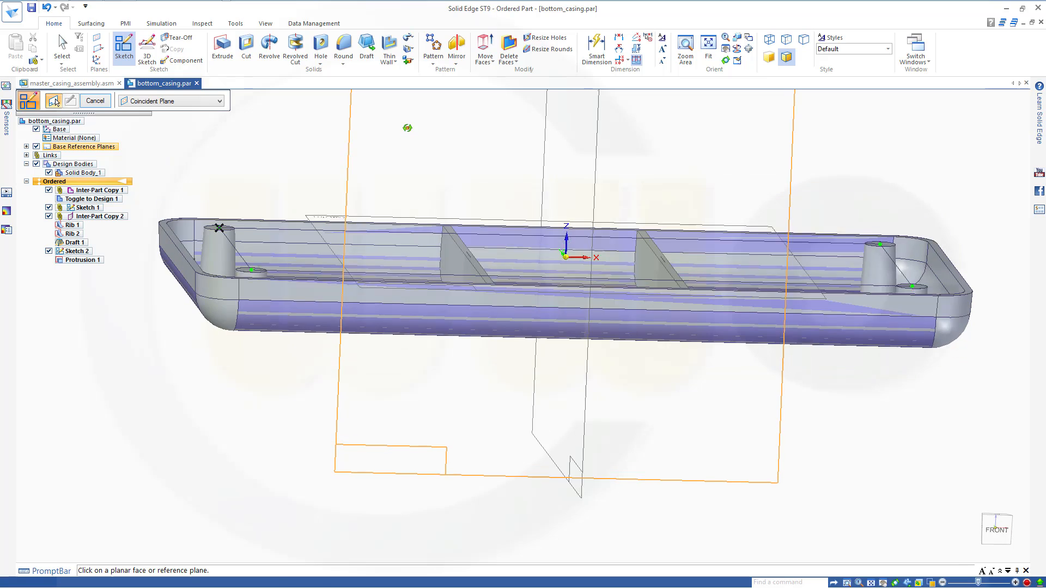
click(346, 181)
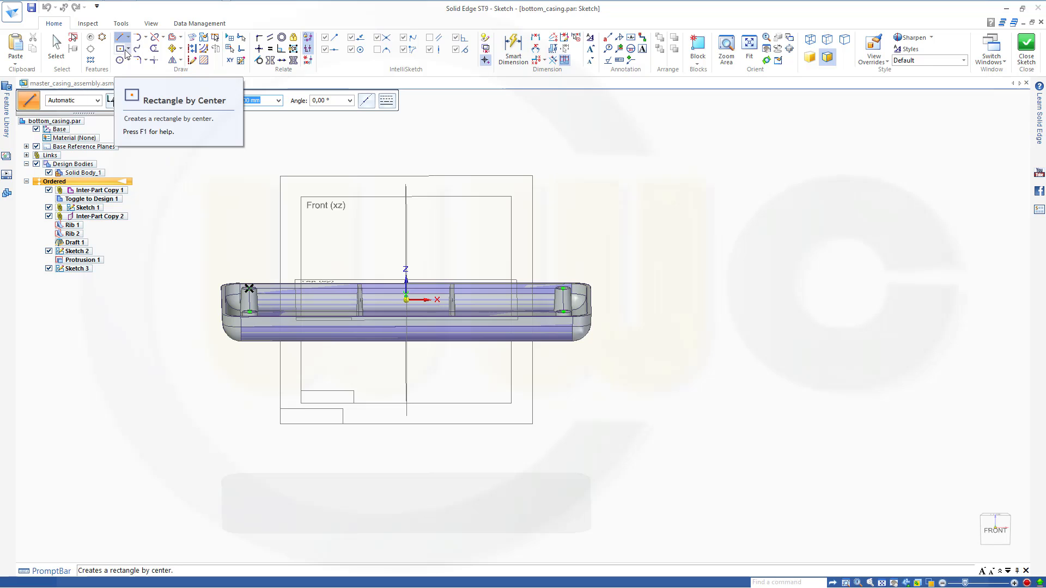
- Draw a 5 mm by 5 mm two-point rectangle outside the casing, beside its left end
click(129, 49)
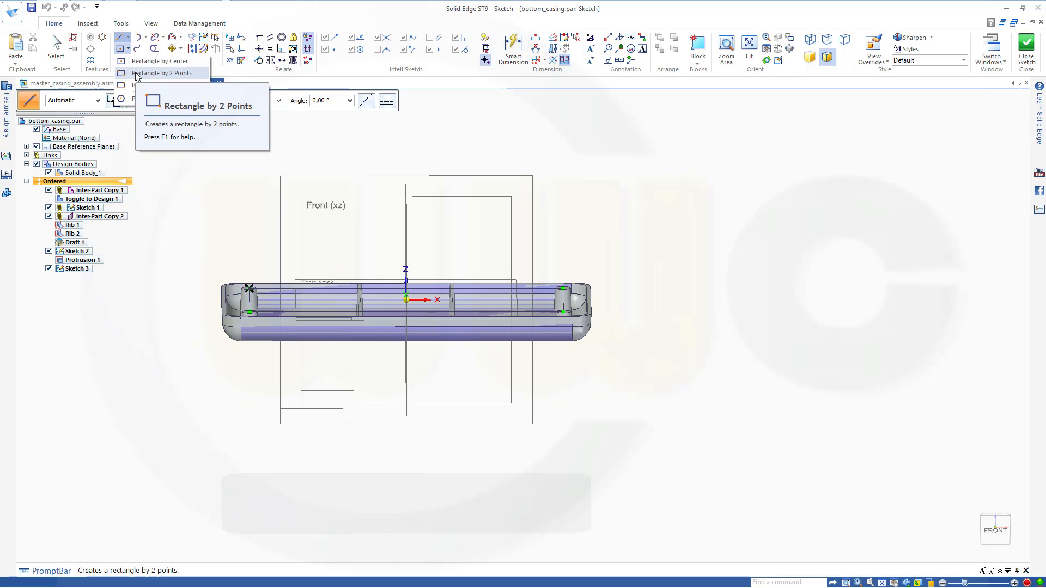
click(139, 73)
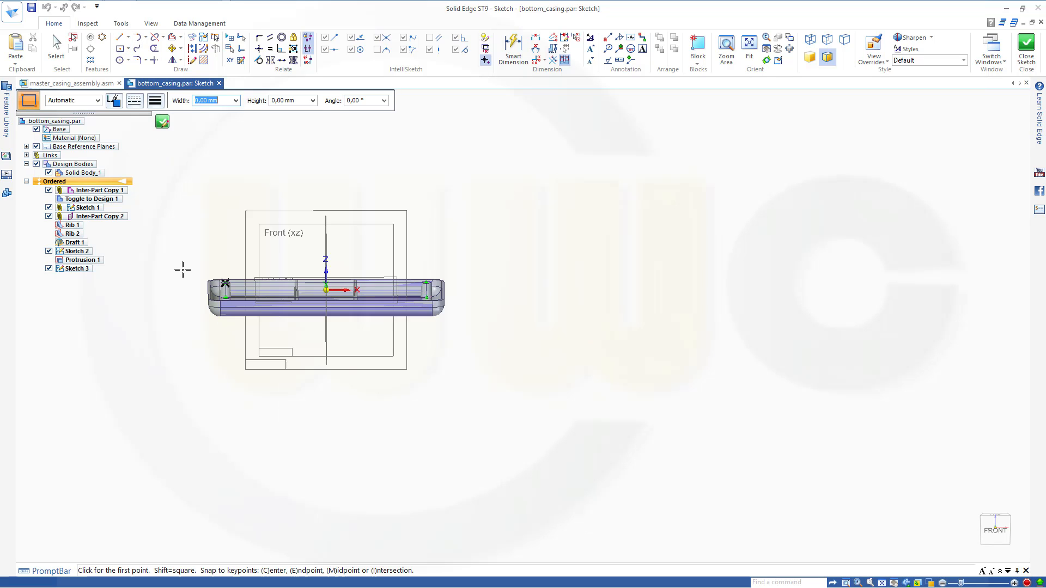
scroll(188, 278, up, 5)
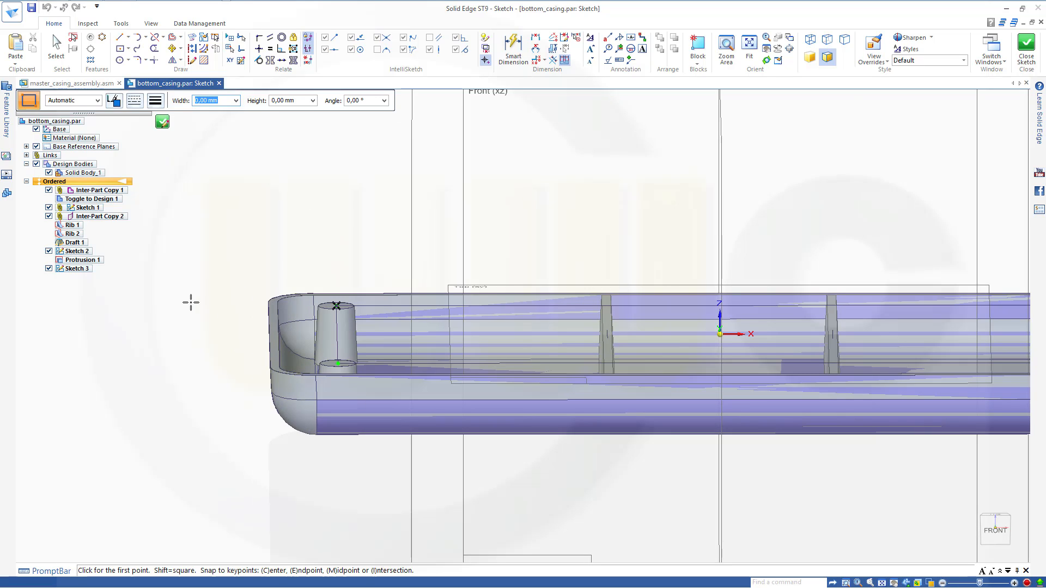
click(190, 302)
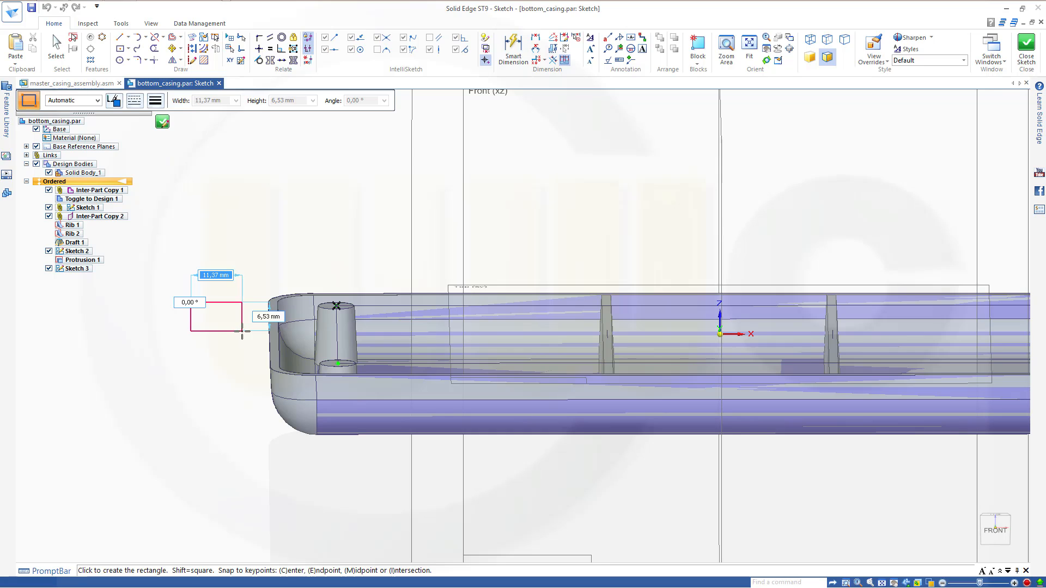
text(5)
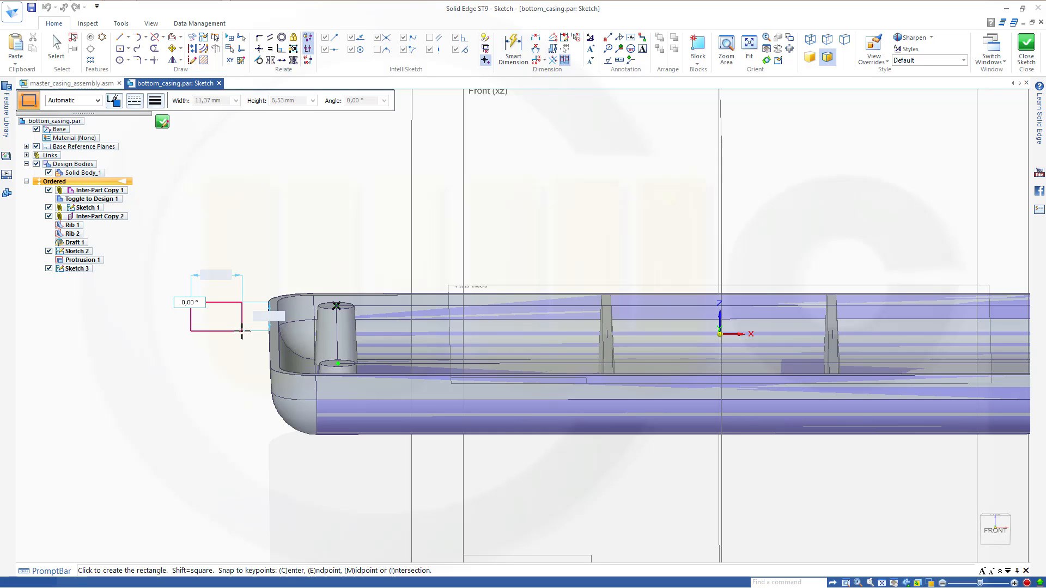
key(Tab)
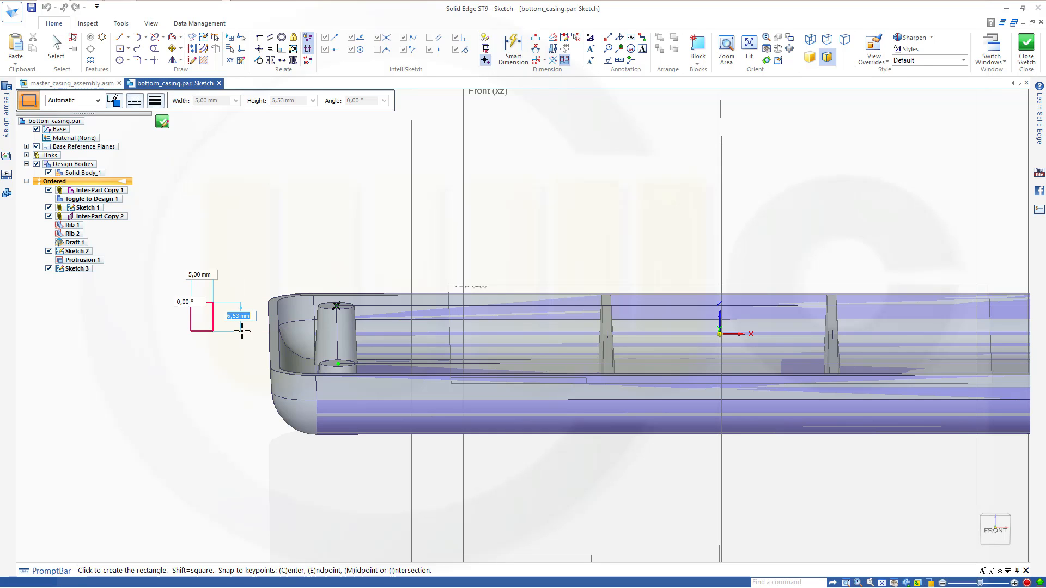
text(5)
key(Tab)
click(241, 329)
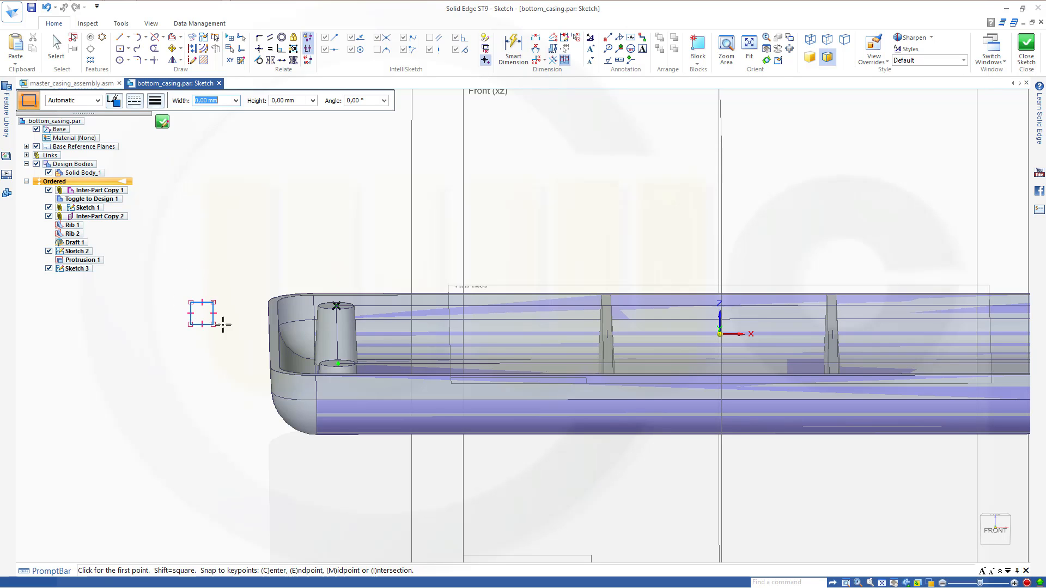
key(Escape)
- Dimension the height between the rectangle's horizontal sides and the width between its vertical sides
scroll(221, 327, down, 3)
scroll(222, 349, up, 4)
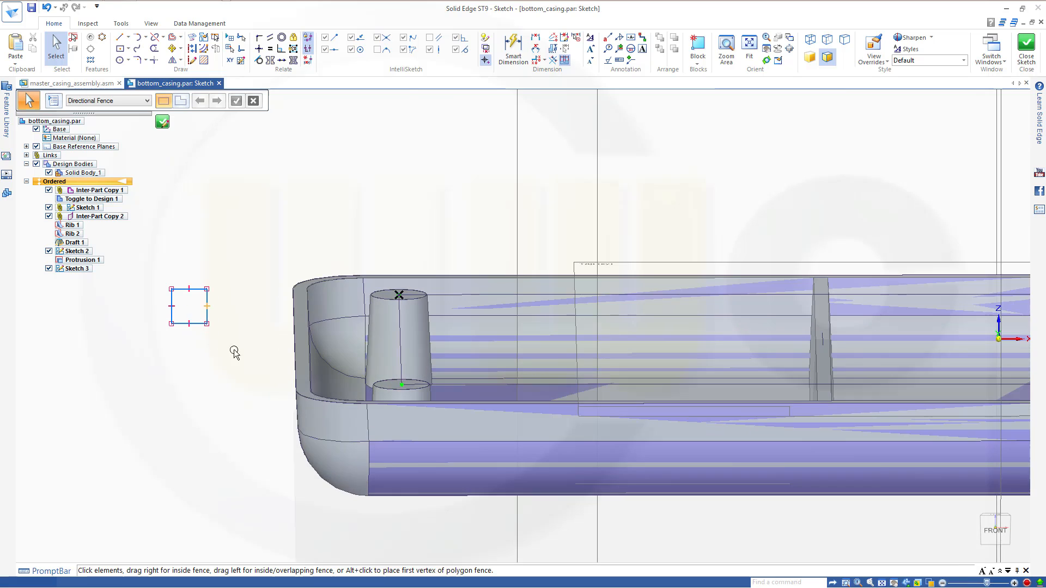
mouse_move(235, 353)
middle_down()
mouse_move(248, 348)
mouse_move(227, 347)
middle_up()
click(513, 49)
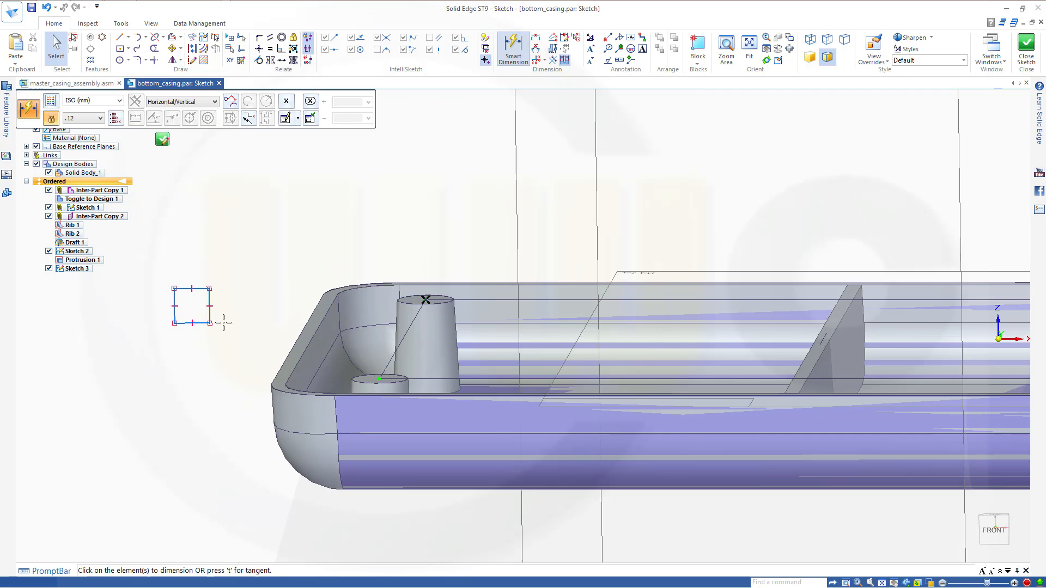
click(200, 323)
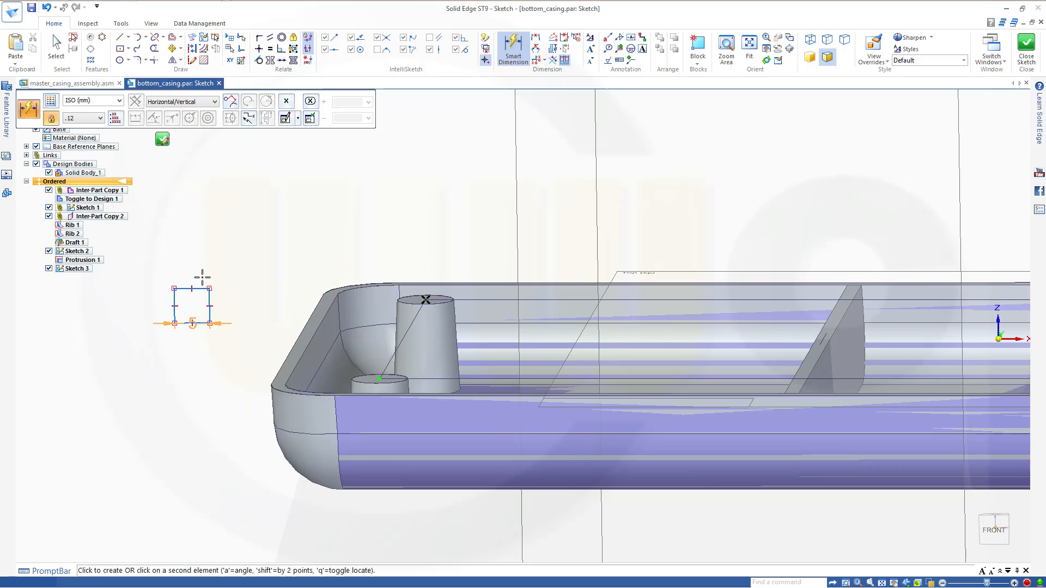
click(199, 288)
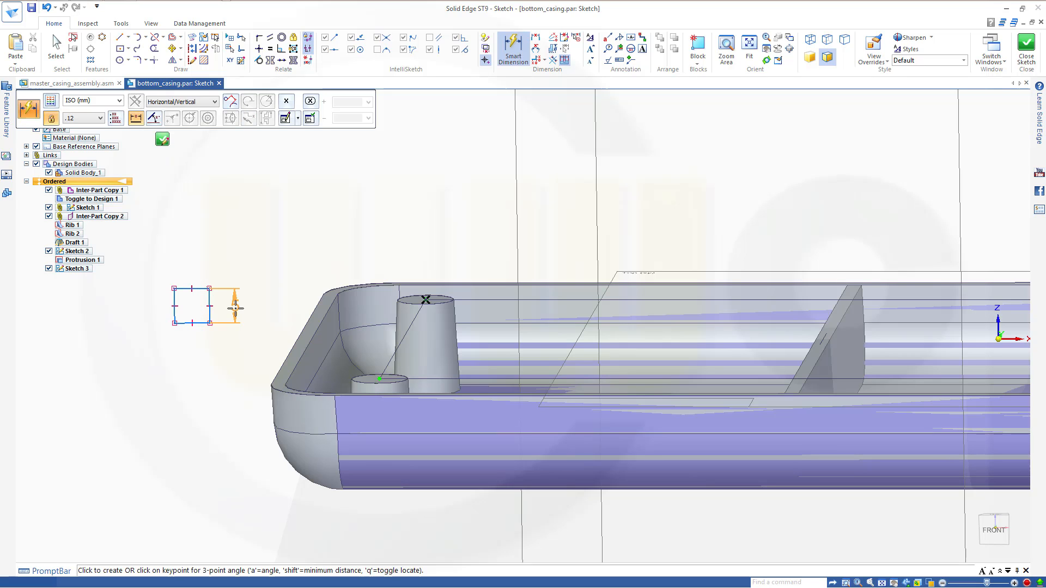
click(235, 308)
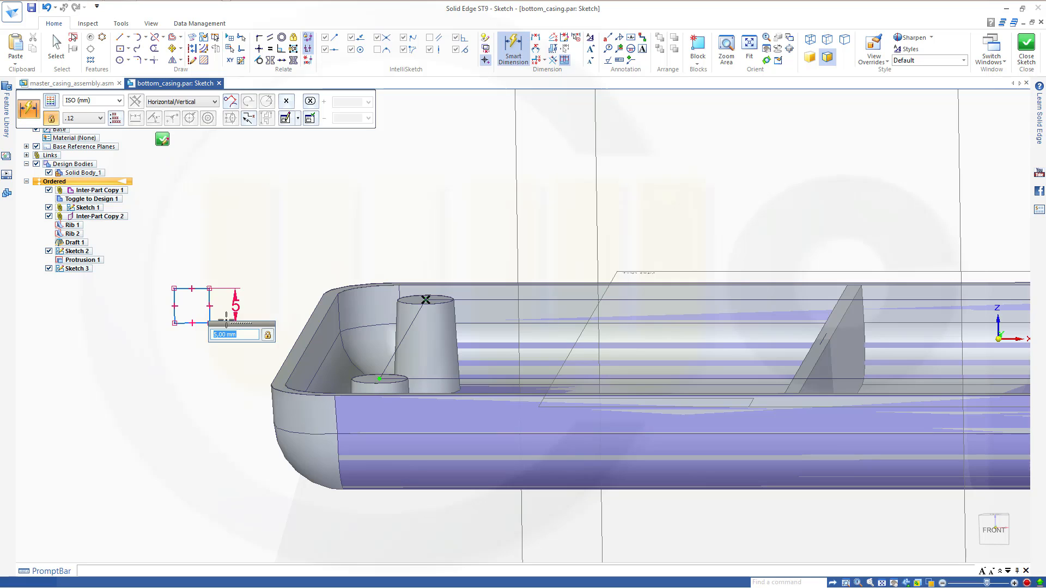
click(175, 312)
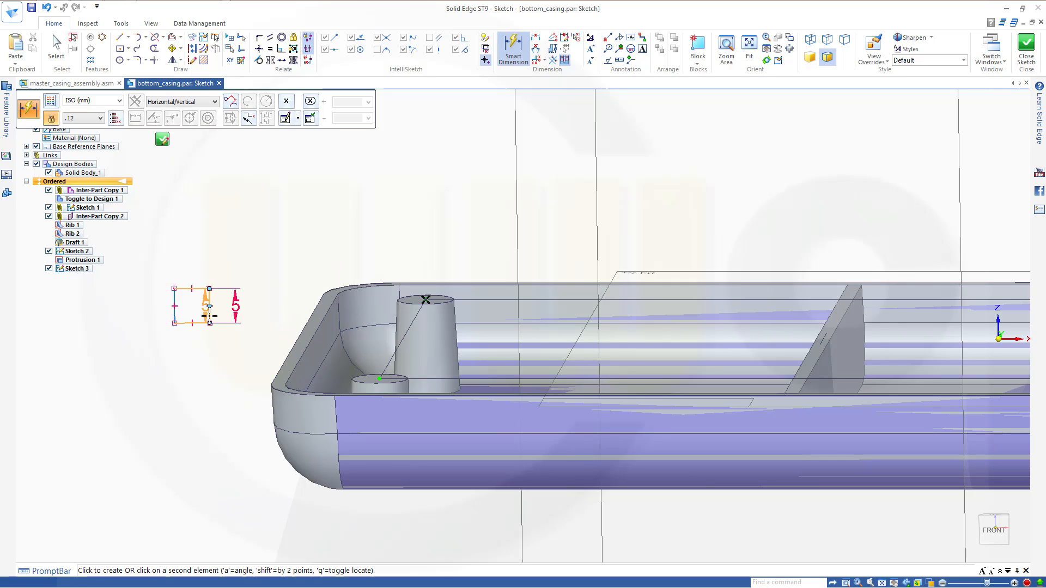
click(209, 315)
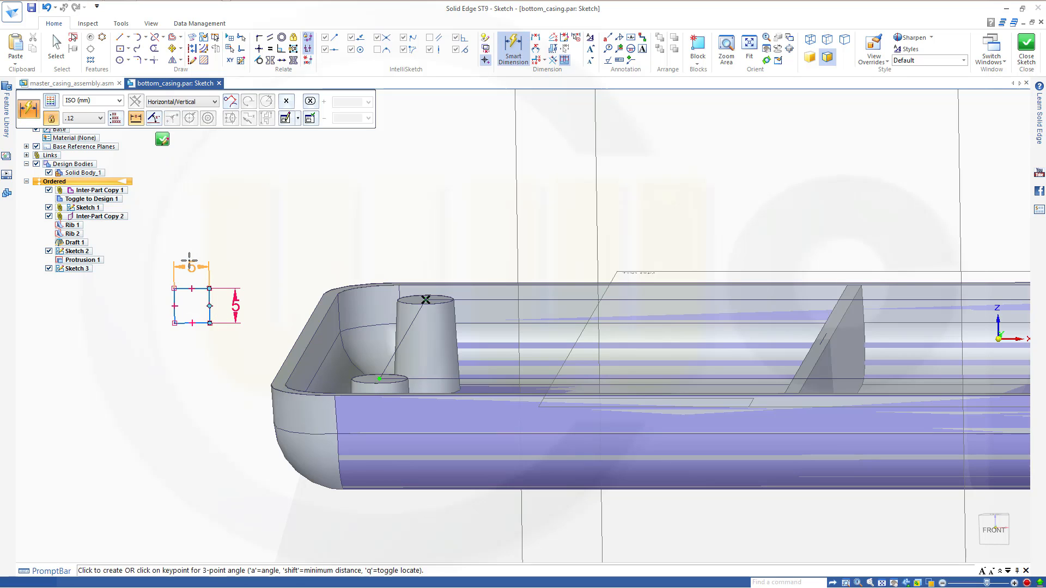
click(212, 263)
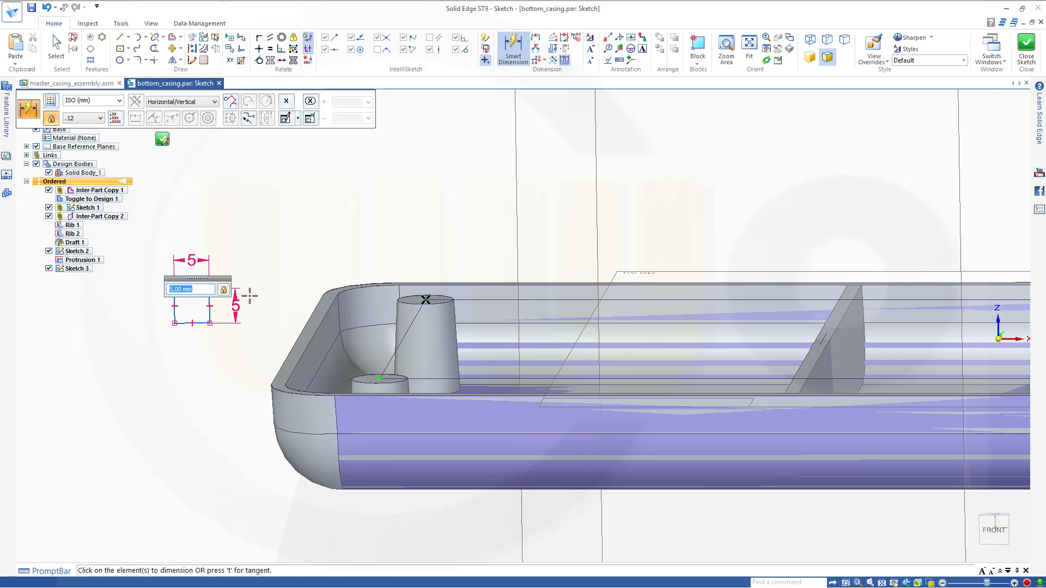
key(Escape)
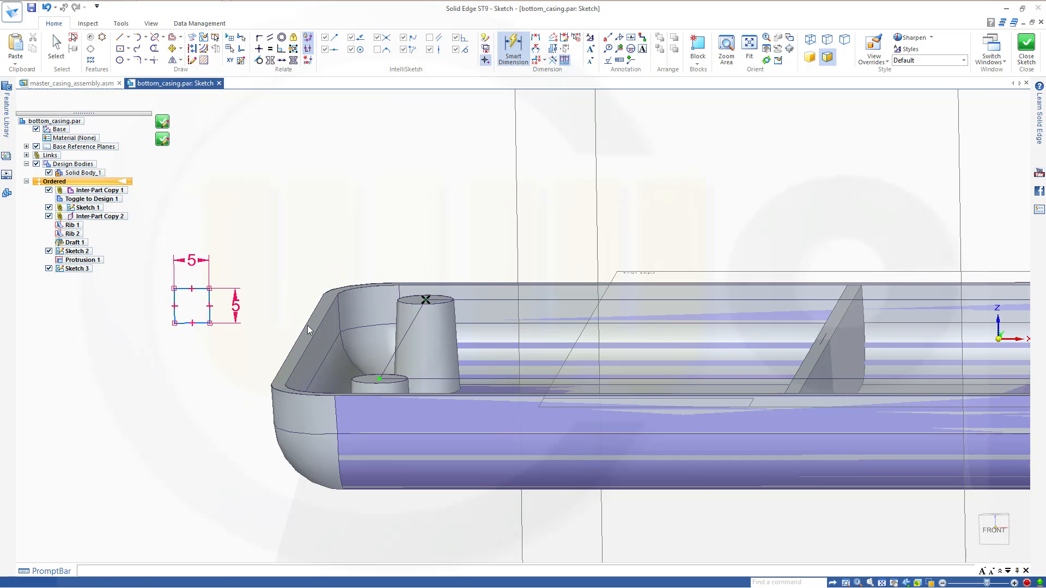
- Move the whole dimensioned rectangle onto the rim at the casing's left end so that it overlaps the wall
middle_drag(297, 327, 288, 363)
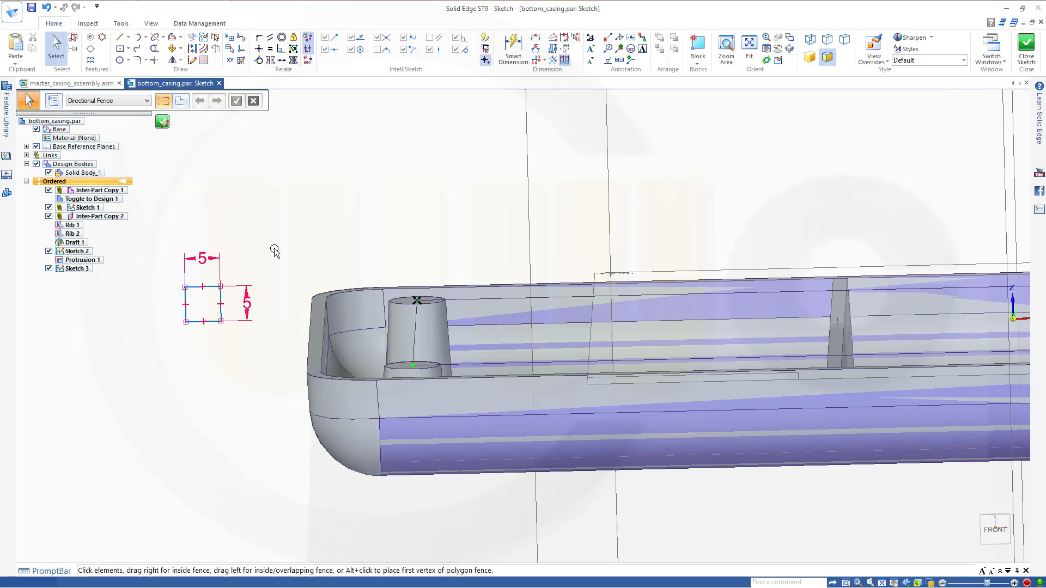
middle_drag(314, 298, 313, 294)
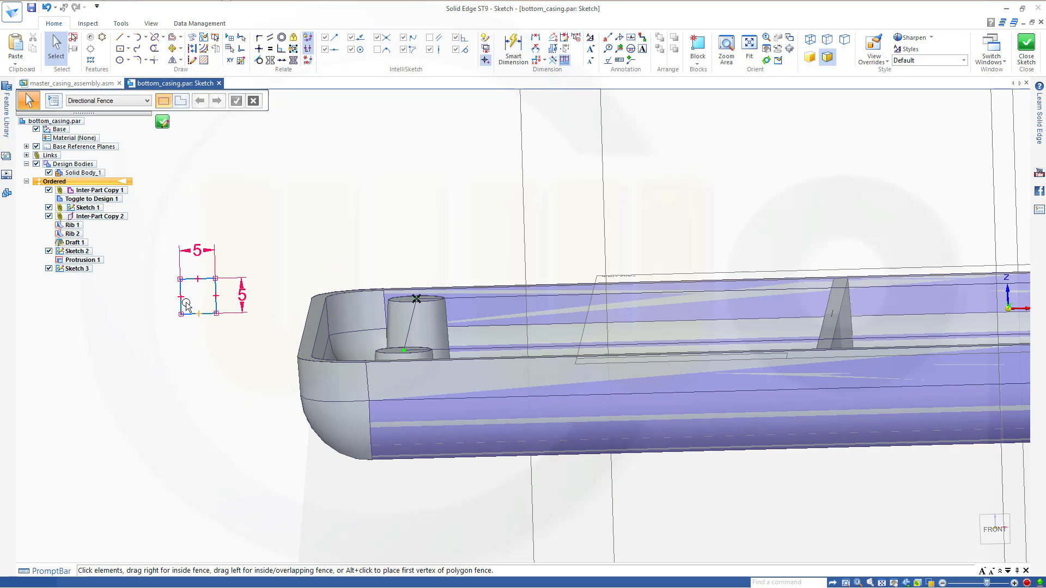
mouse_move(162, 269)
mouse_down()
mouse_move(257, 345)
mouse_move(292, 342)
mouse_up()
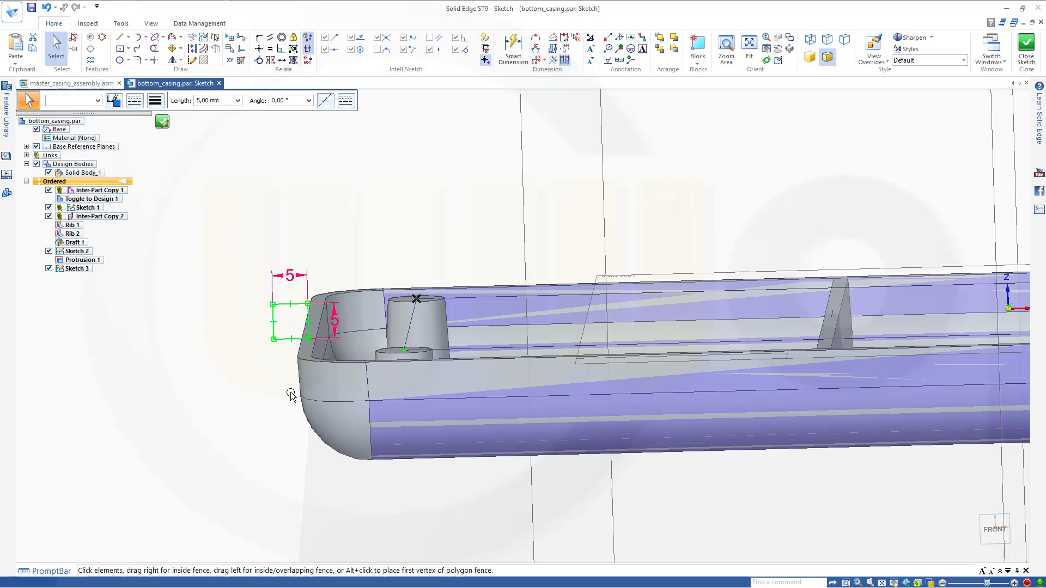
middle_drag(281, 380, 279, 378)
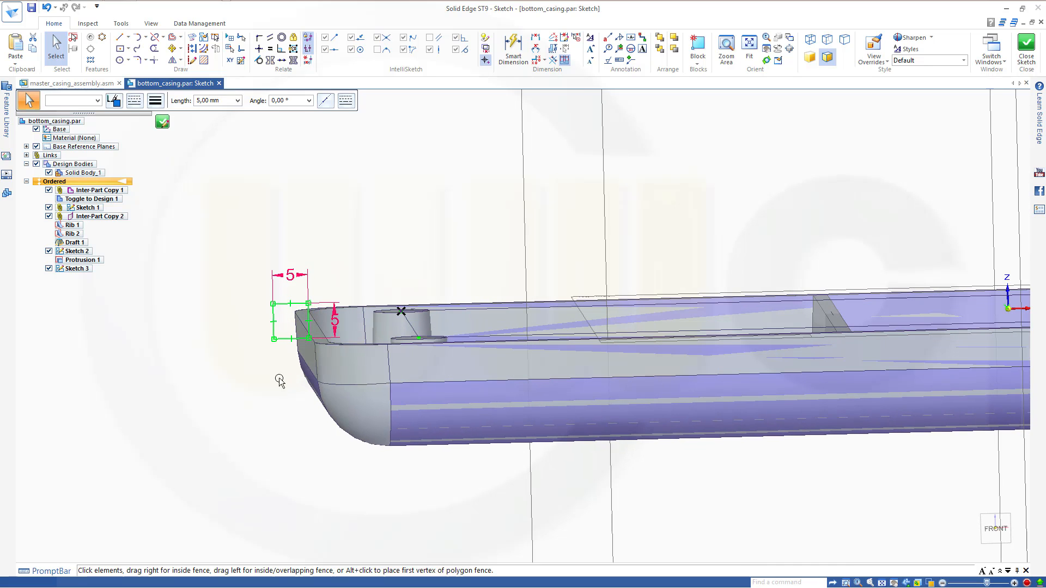
click(311, 197)
- Set the horizontal distance between the rectangle's inner vertical side and the midpoint of the casing end's outer rim edge to 1 mm
click(514, 49)
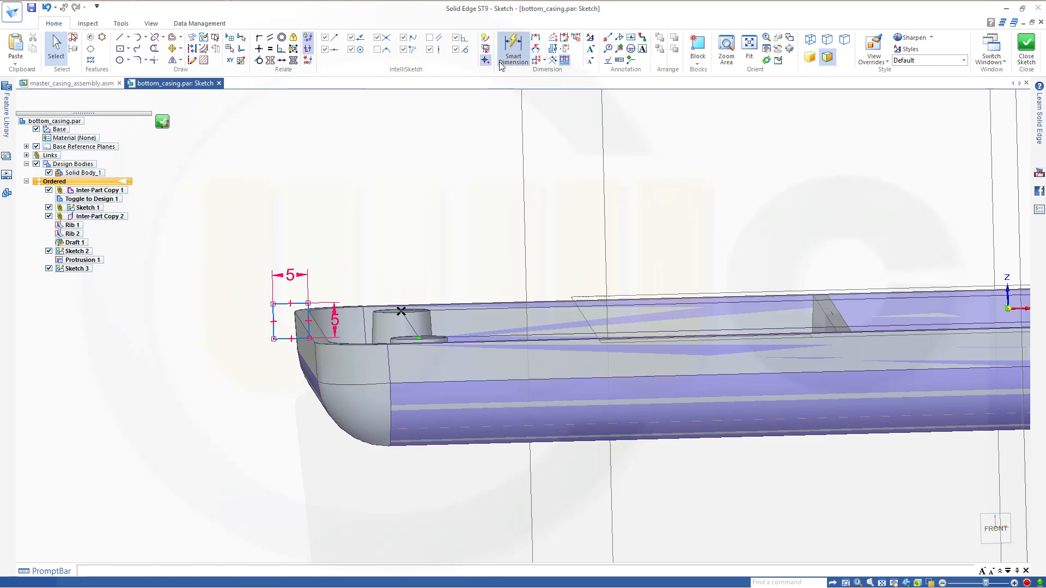
scroll(330, 321, down, 2)
scroll(312, 339, up, 4)
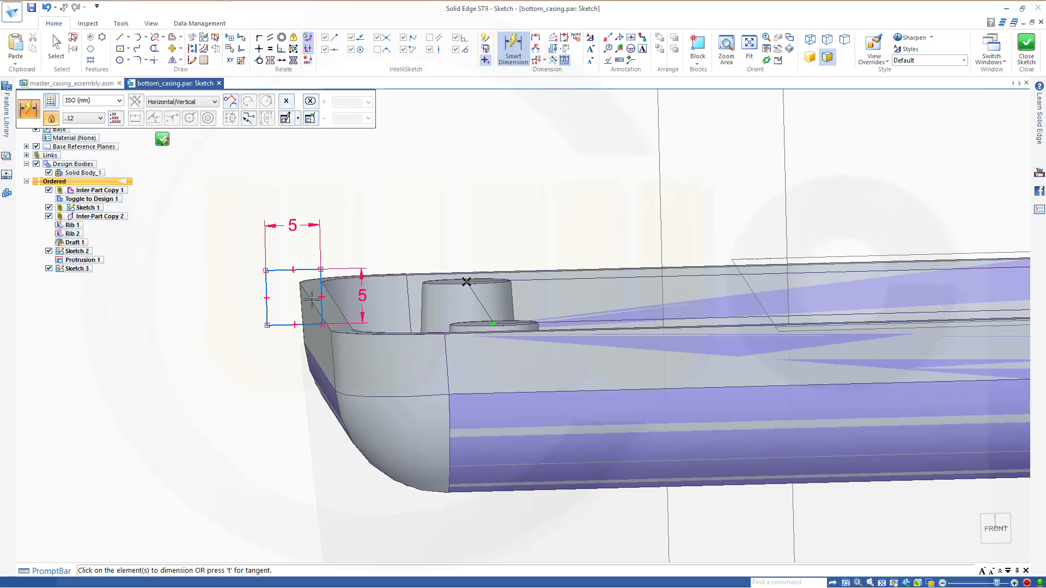
scroll(311, 299, down, 2)
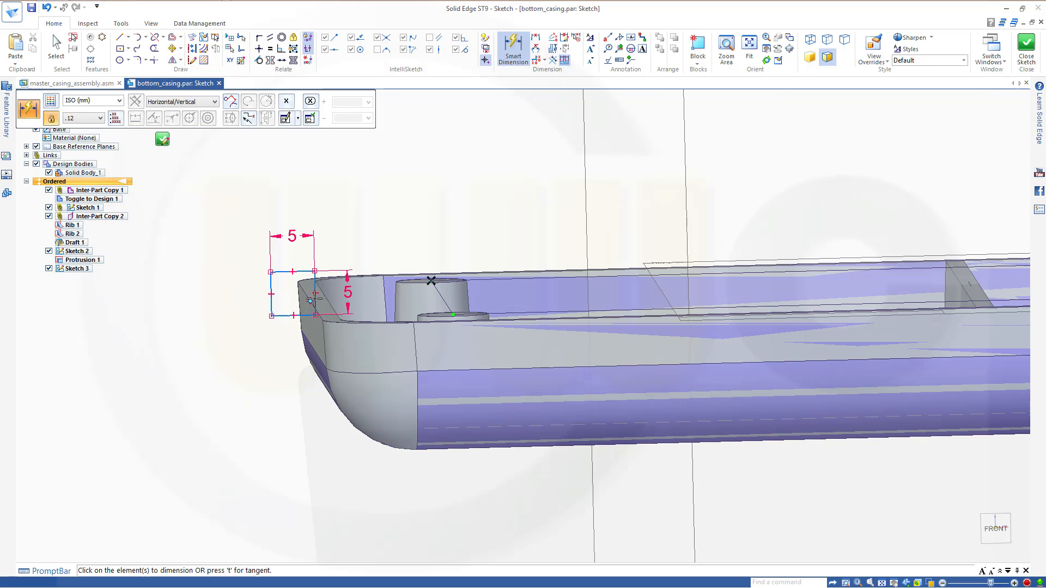
scroll(318, 315, up, 2)
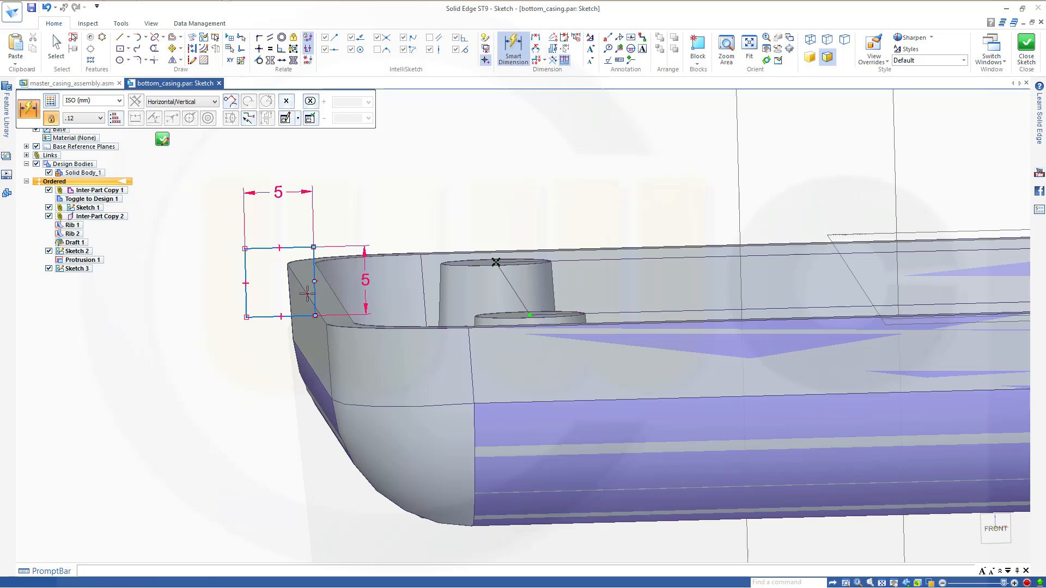
scroll(316, 299, down, 3)
scroll(329, 303, up, 2)
scroll(329, 303, up, 2)
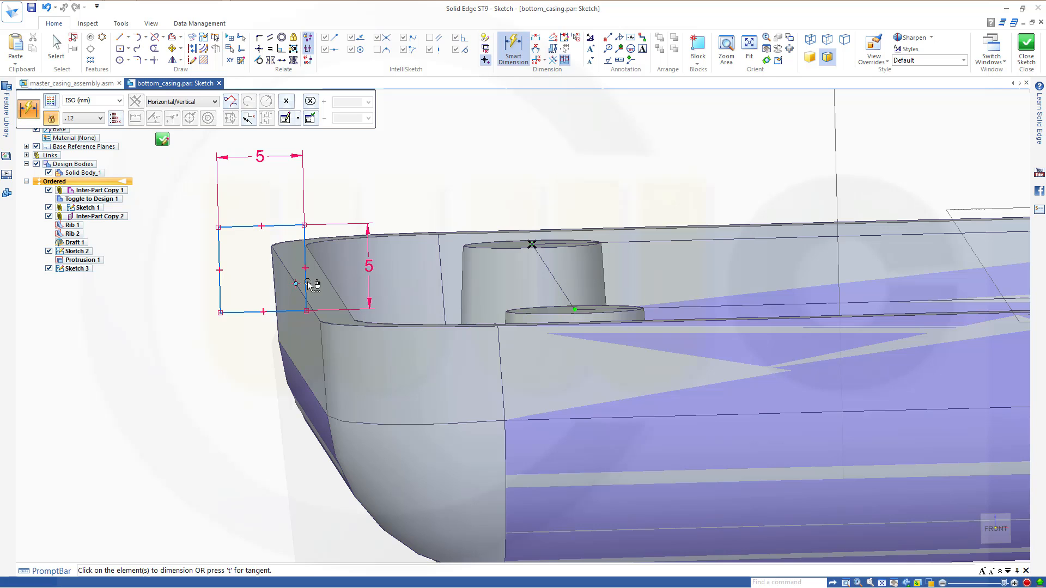
click(306, 289)
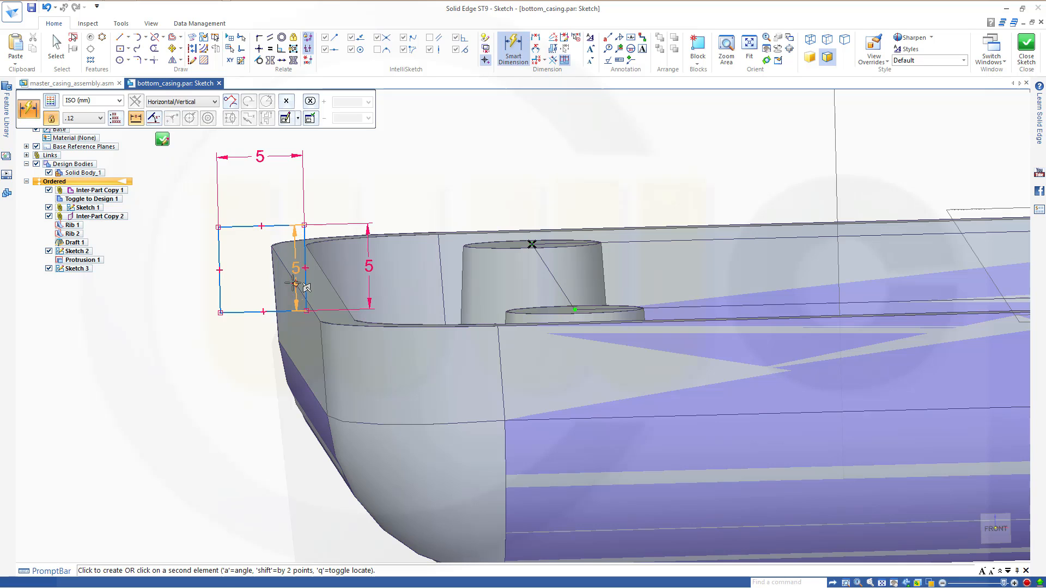
click(293, 283)
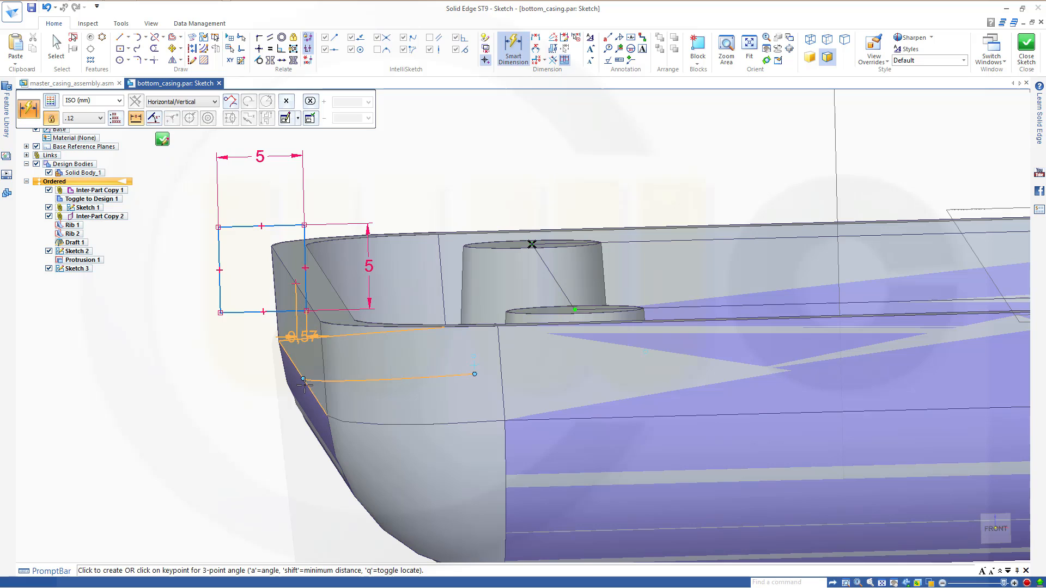
click(298, 439)
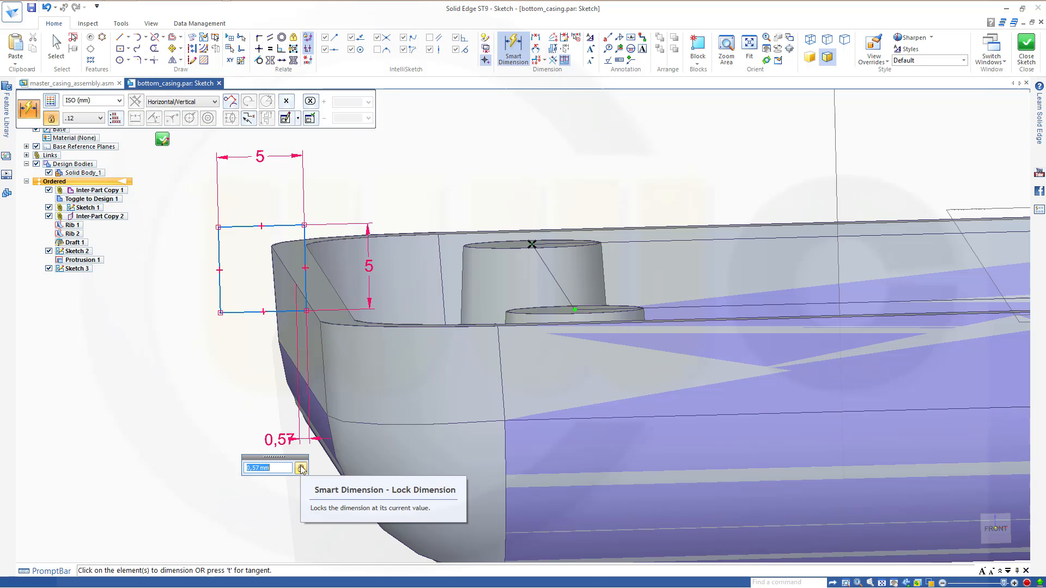
text(1)
key(Return)
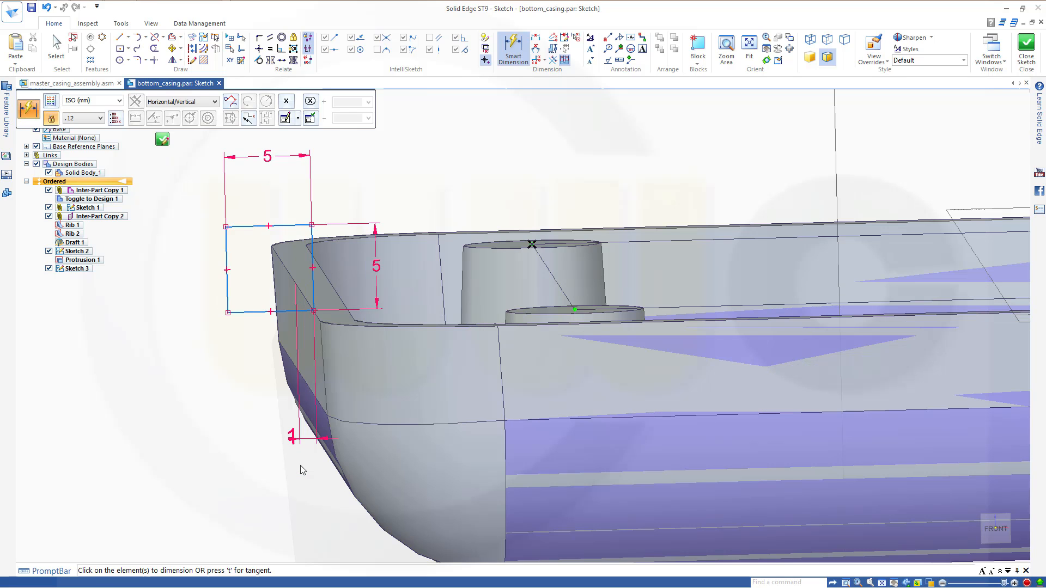
- Set the vertical distance between the rectangle's lower side and the outer rim edge's midpoint to 1 mm, and finish the sketch
mouse_move(363, 177)
middle_down()
mouse_move(357, 164)
mouse_move(354, 193)
middle_up()
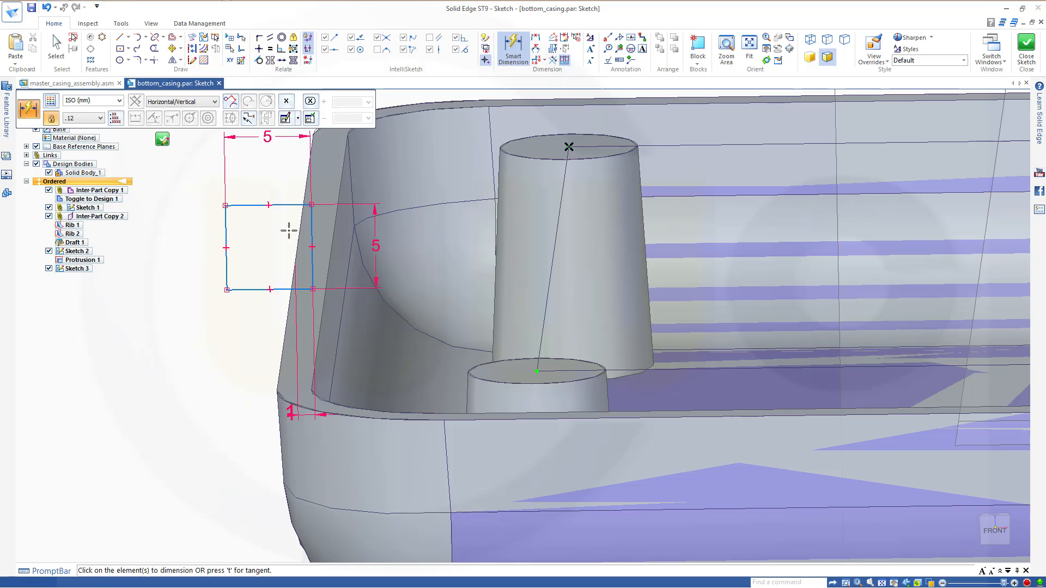
click(279, 289)
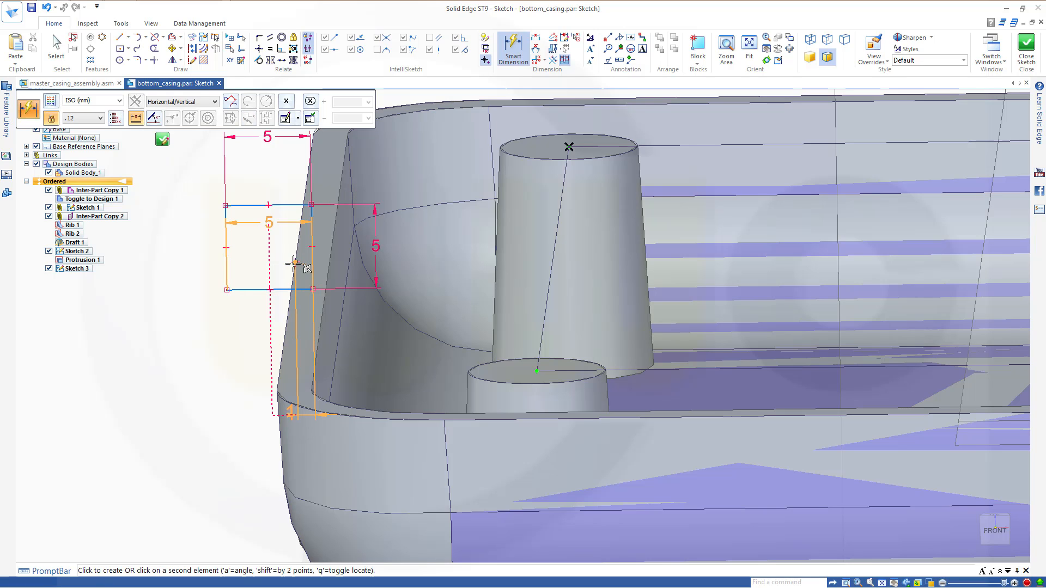
click(295, 262)
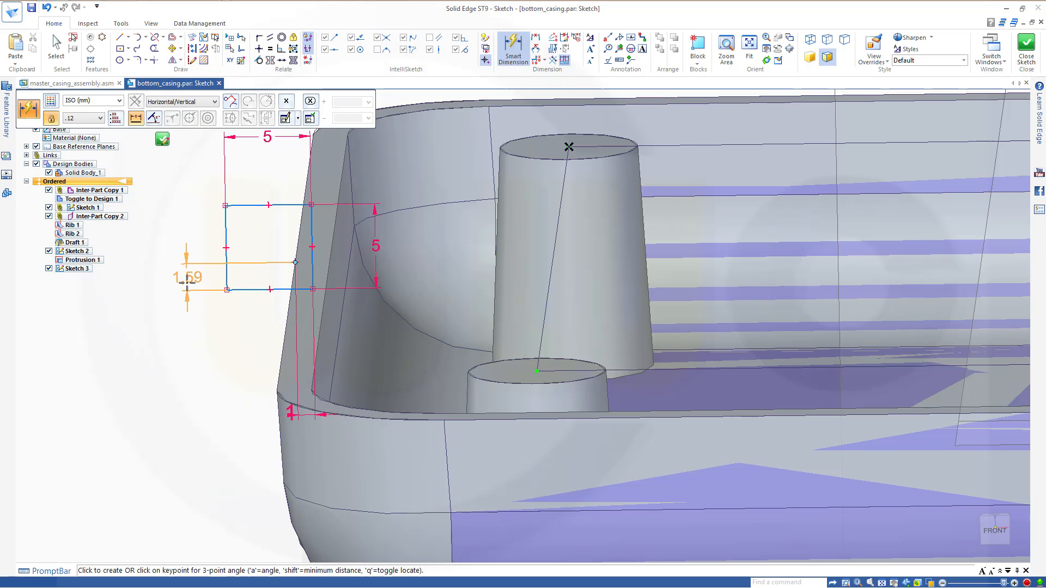
click(187, 280)
text(1)
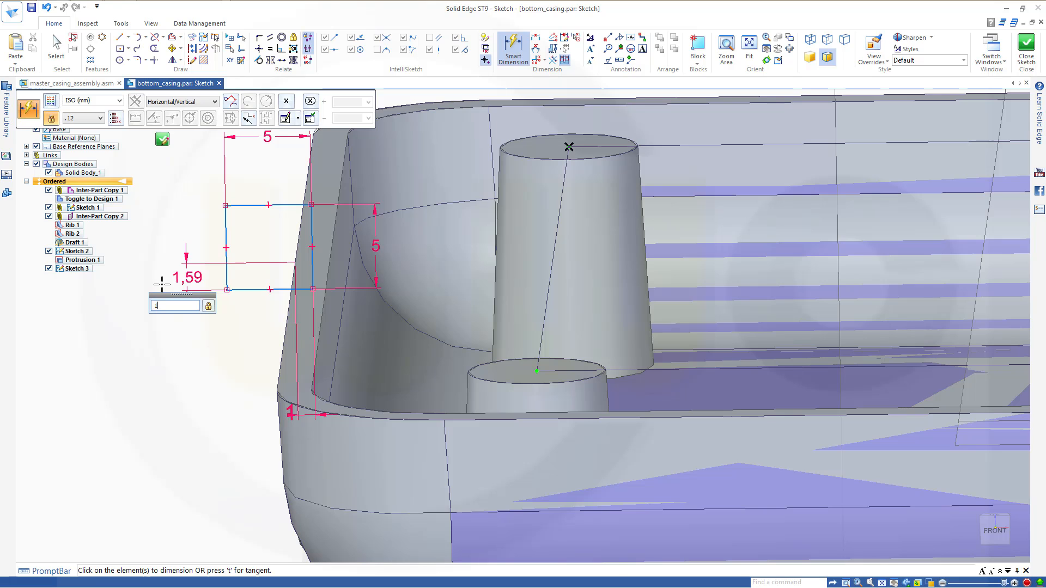
key(Return)
mouse_move(248, 287)
middle_down()
mouse_move(246, 267)
mouse_move(243, 275)
middle_up()
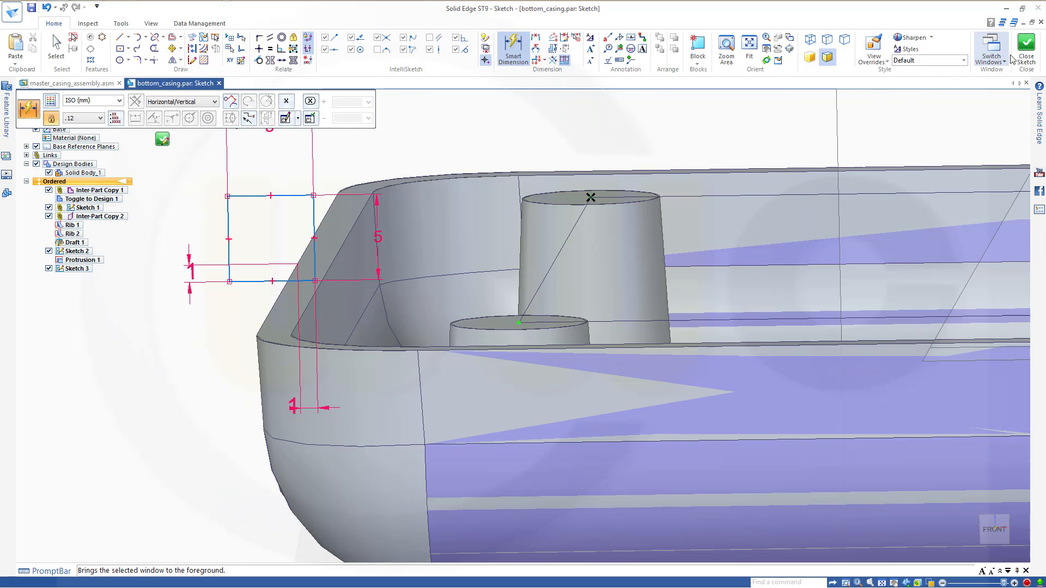
click(1027, 49)
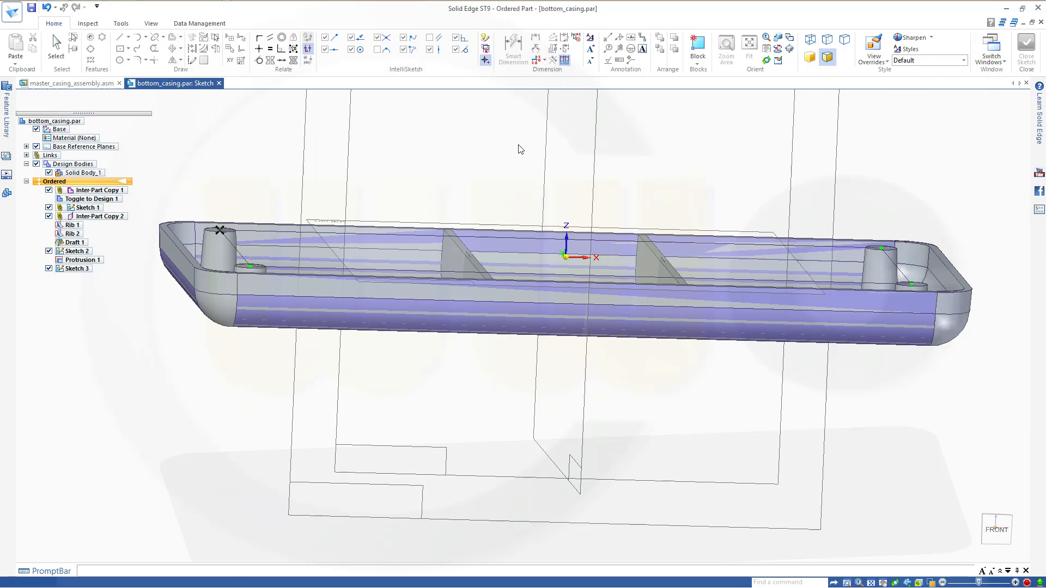
right_click(233, 182)
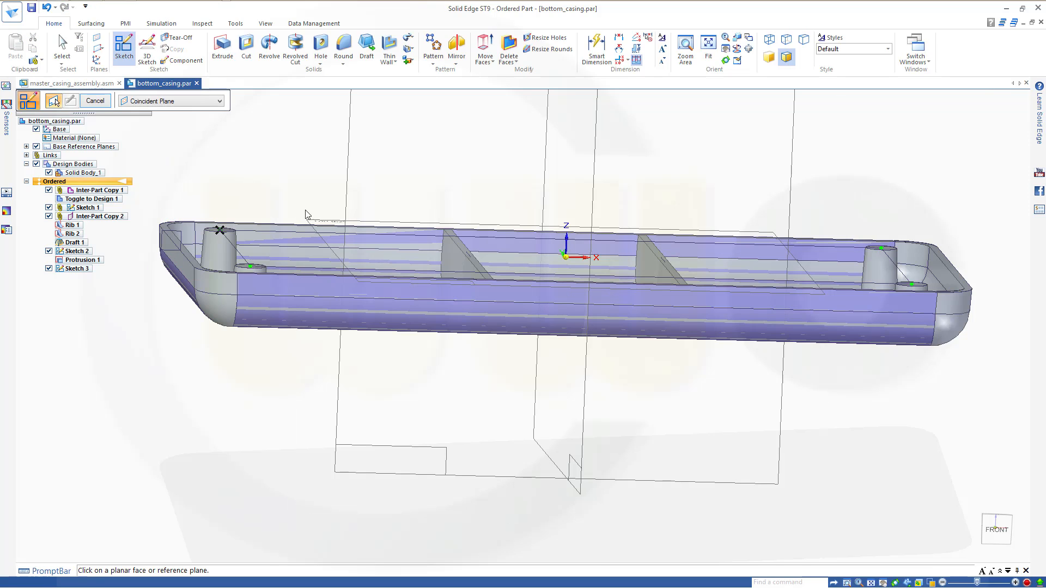
shift+middle_drag(284, 200, 353, 232)
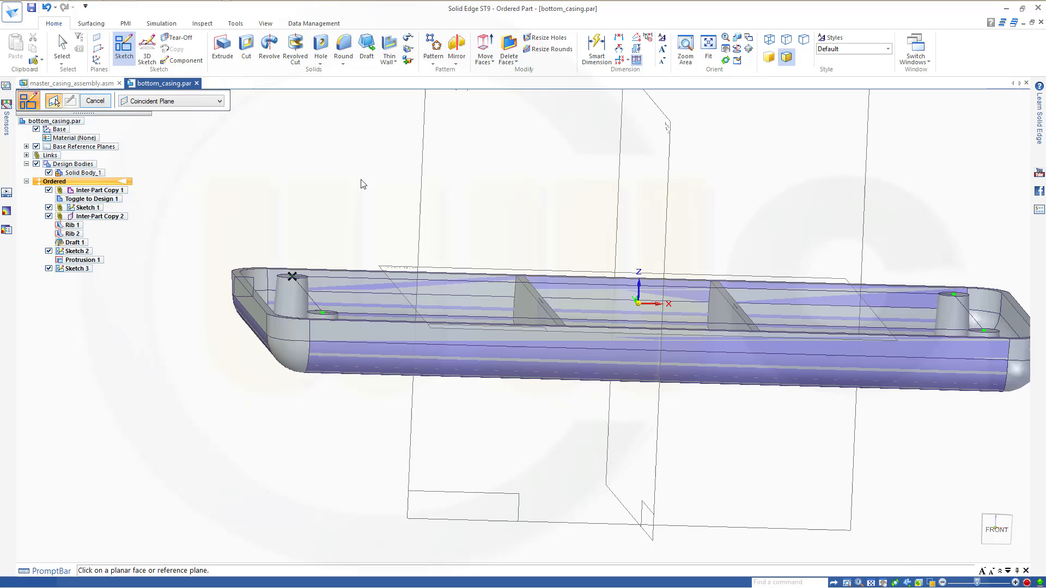
right_click(406, 52)
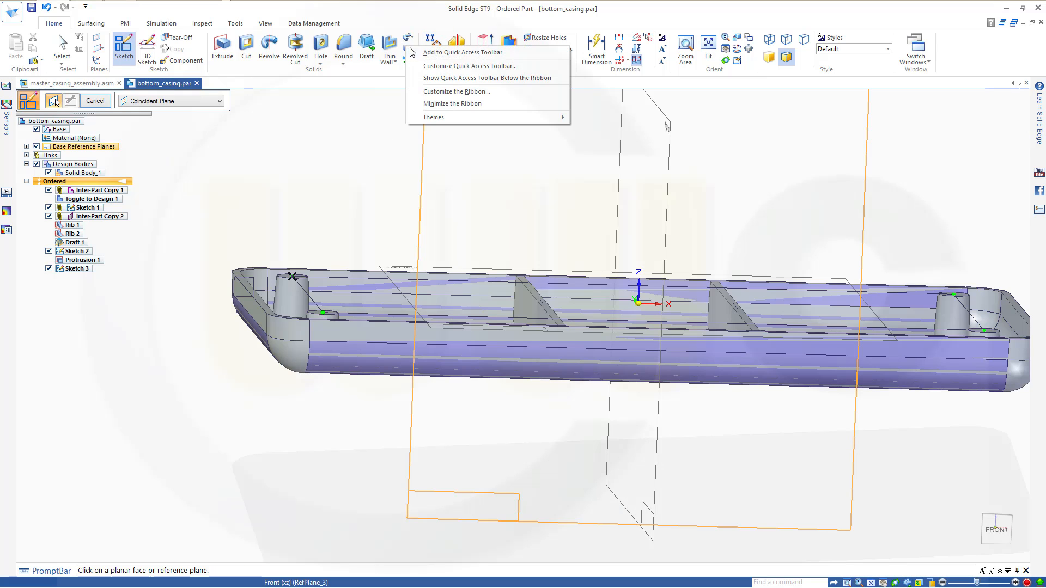
click(413, 52)
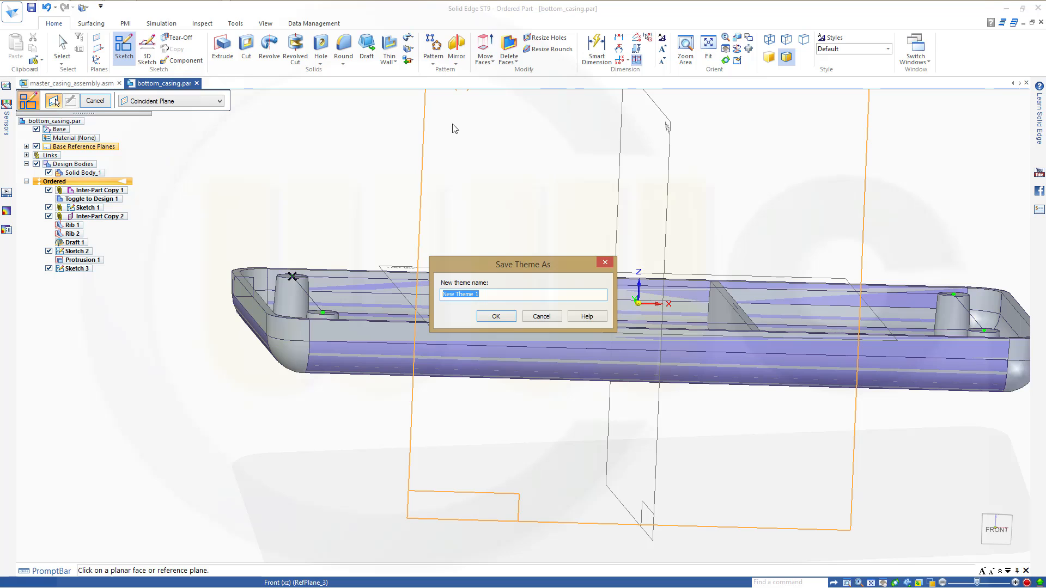
click(541, 317)
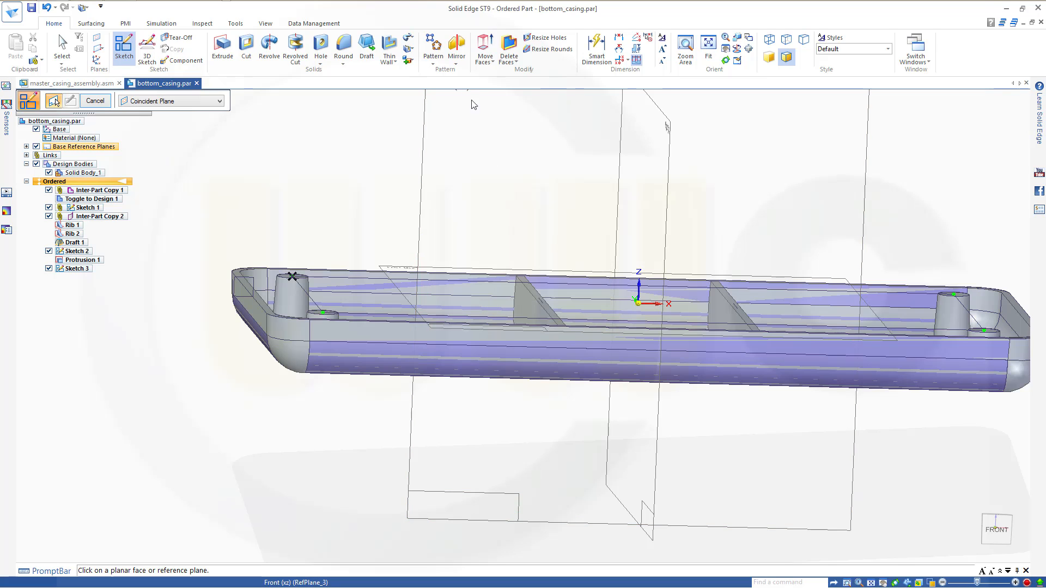
- Create a single-path swept cutout, using the chained rim edge as path and the sketched rectangle at the casing's end as cross section
click(408, 50)
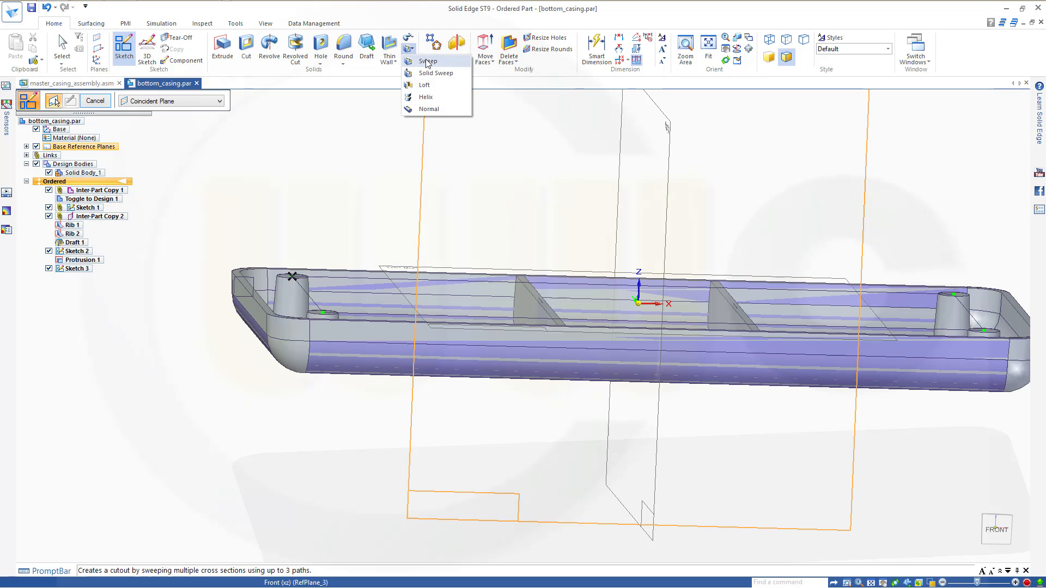
click(428, 61)
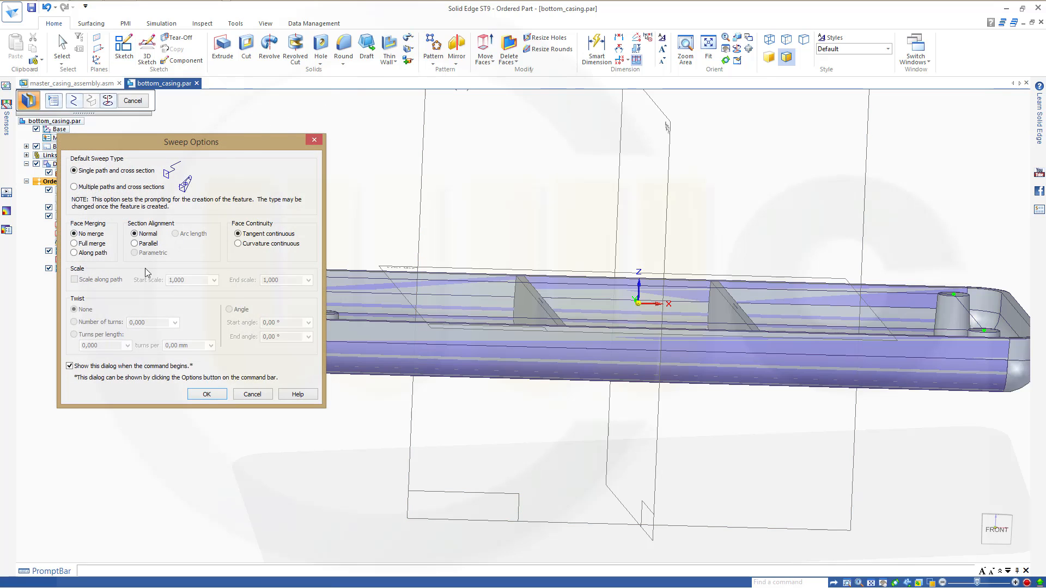
click(207, 395)
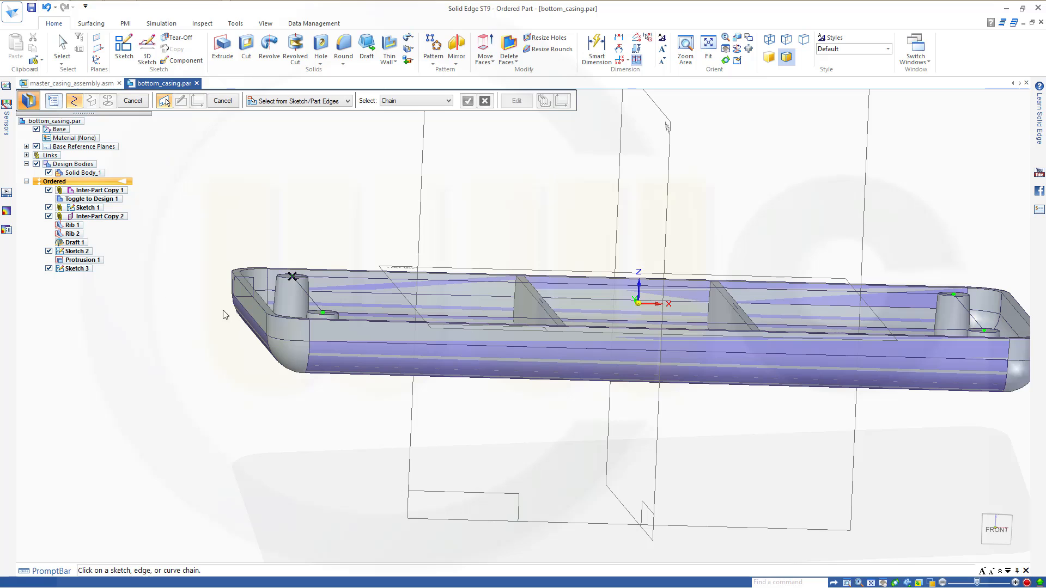
click(257, 303)
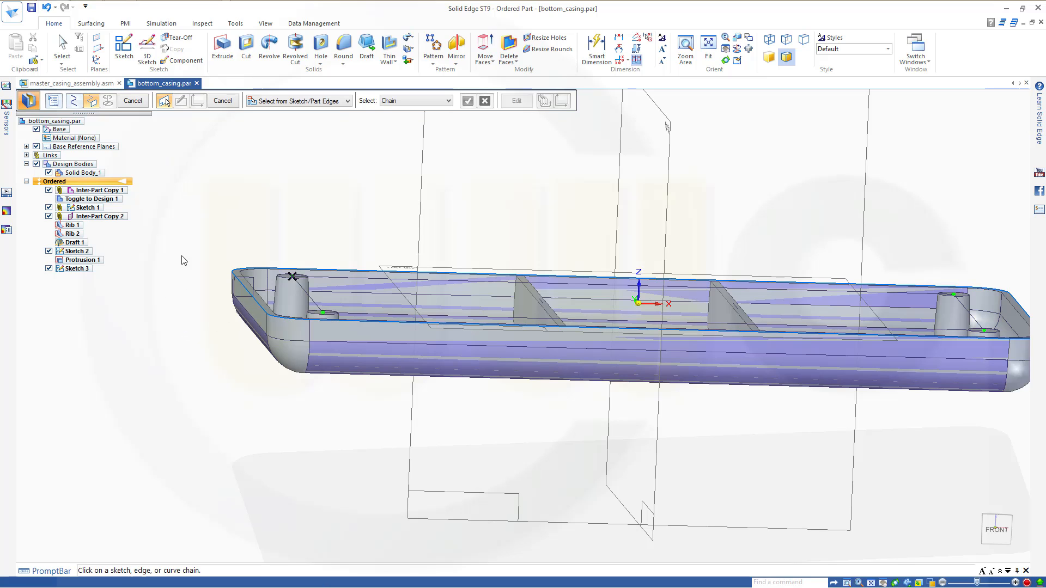
click(234, 283)
right_click(169, 321)
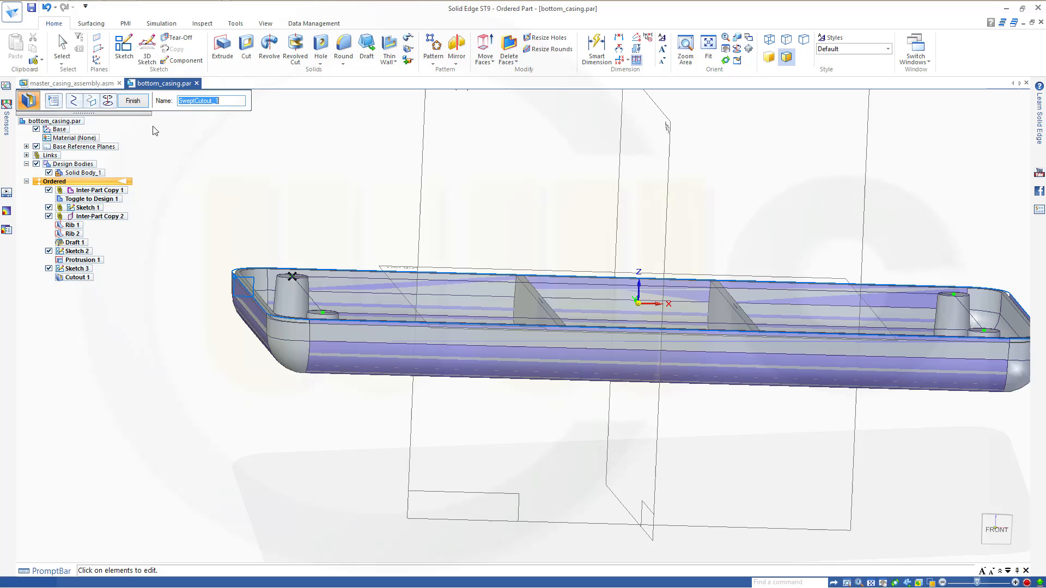
click(133, 100)
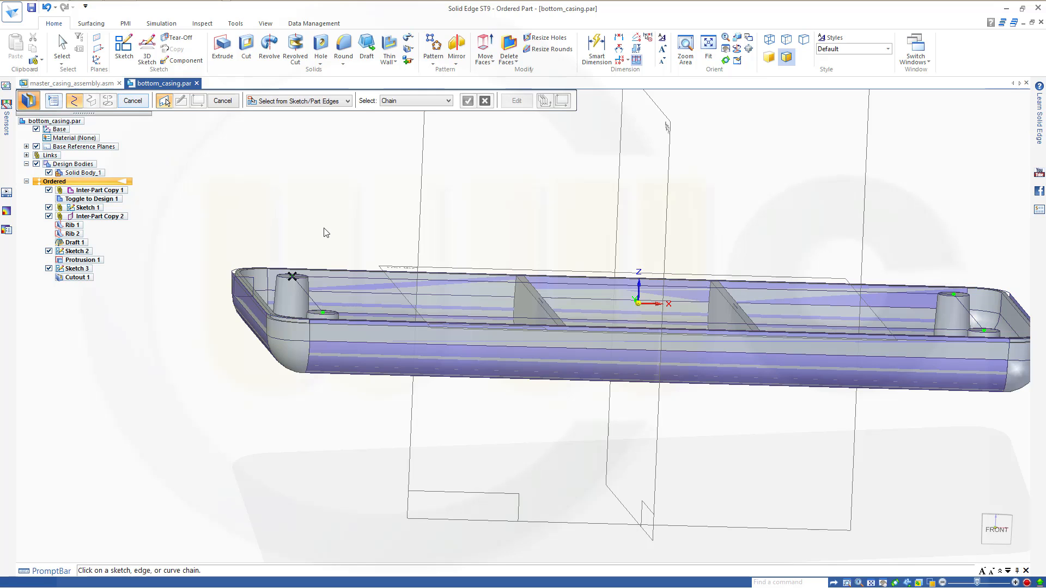
- Inspect the rim cutout, leave the swept cutout command, and save and close the bottom casing part
middle_drag(298, 242, 298, 242)
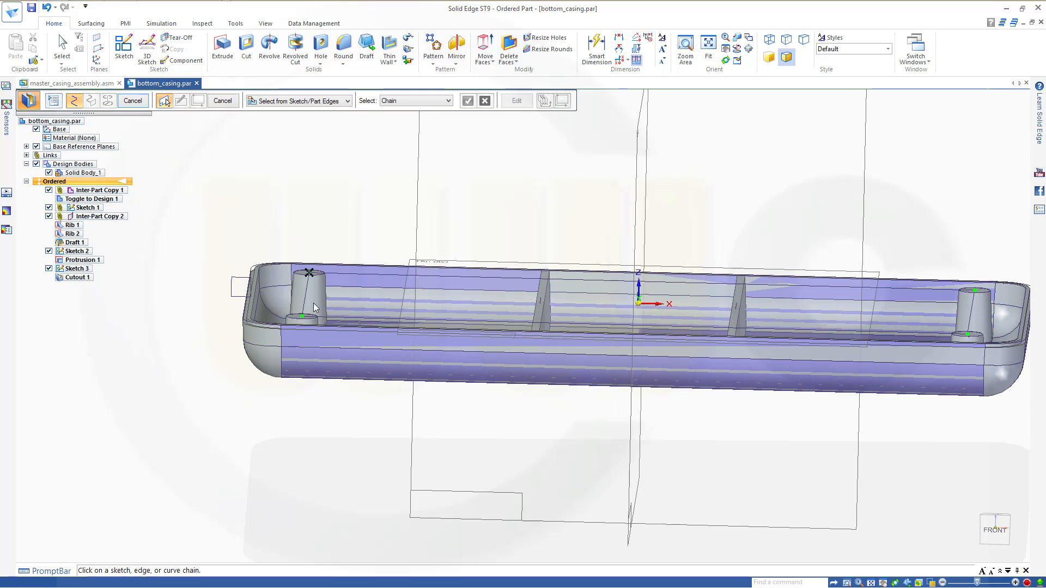
scroll(309, 297, down, 3)
scroll(311, 282, up, 5)
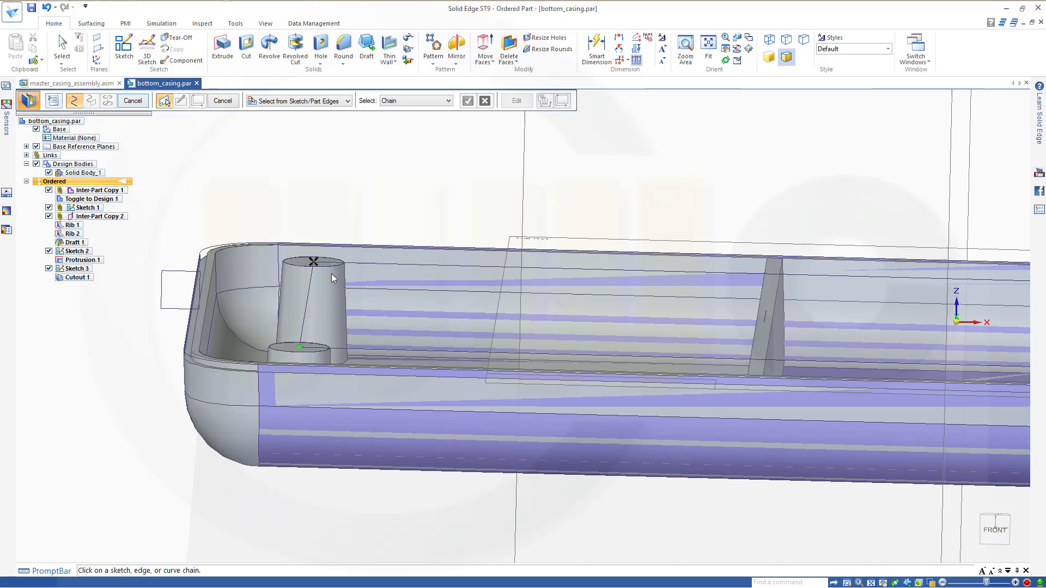
middle_drag(313, 266, 311, 199)
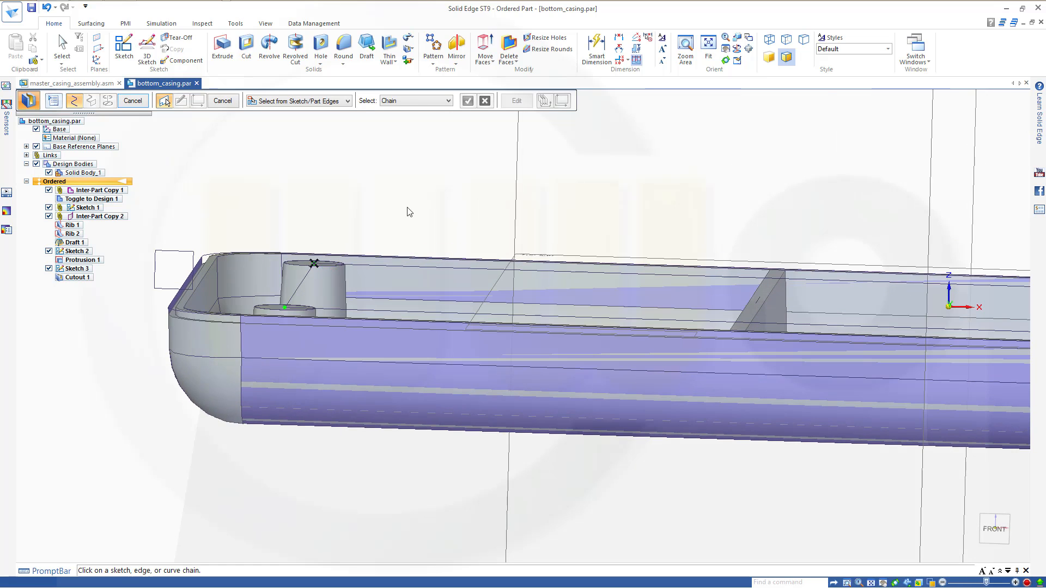
scroll(419, 188, down, 1)
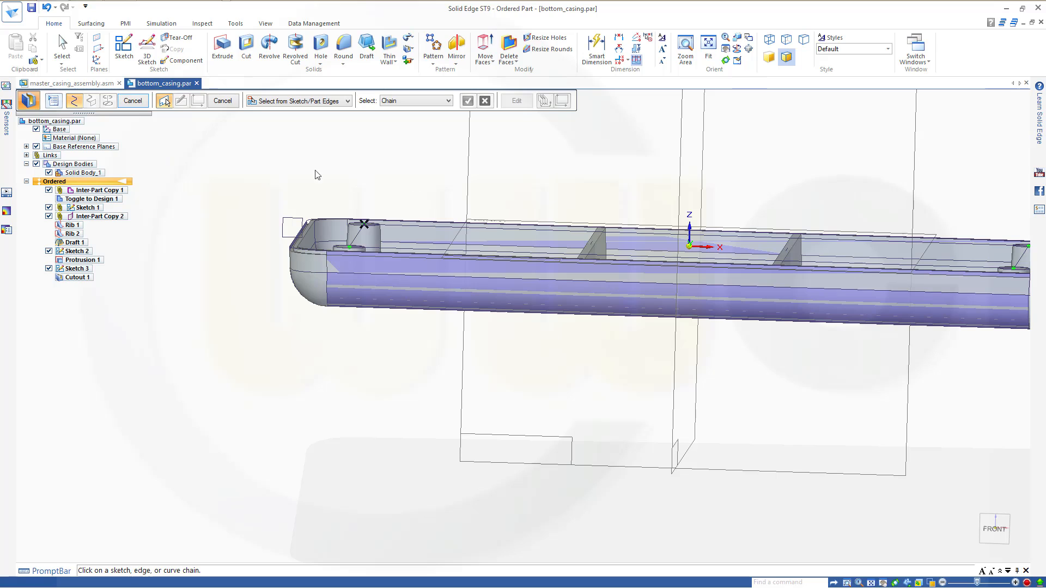
click(134, 102)
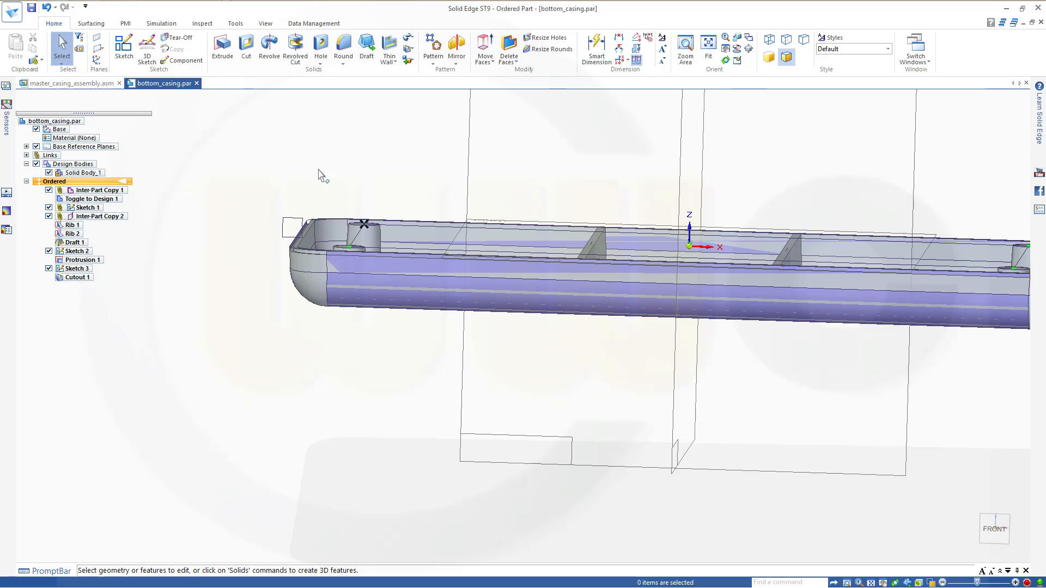
click(32, 8)
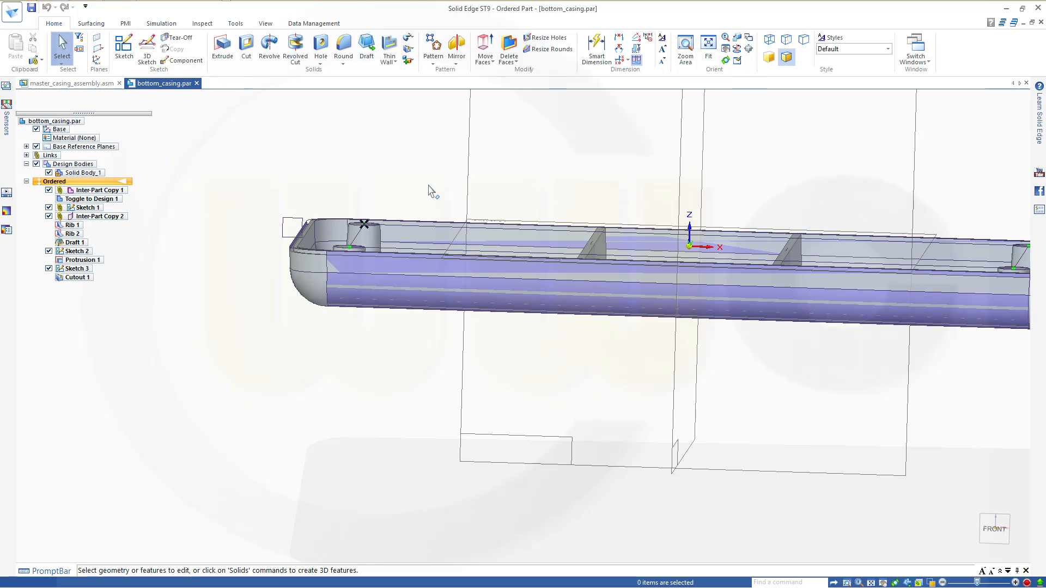
click(1041, 22)
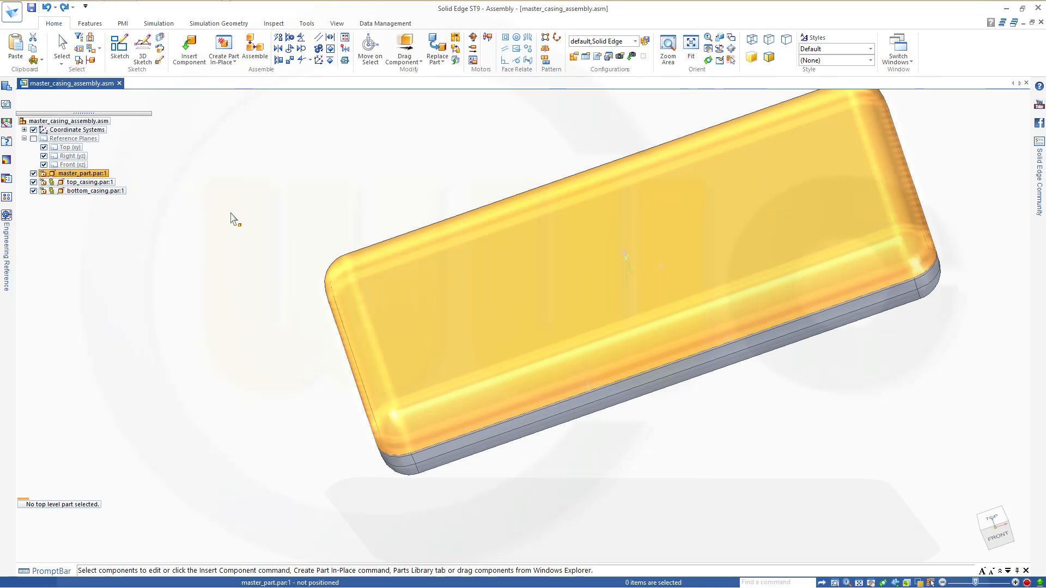
- Hide the top casing and the master part in the assembly to inspect the bottom casing's interior on its own
middle_drag(234, 218, 50, 203)
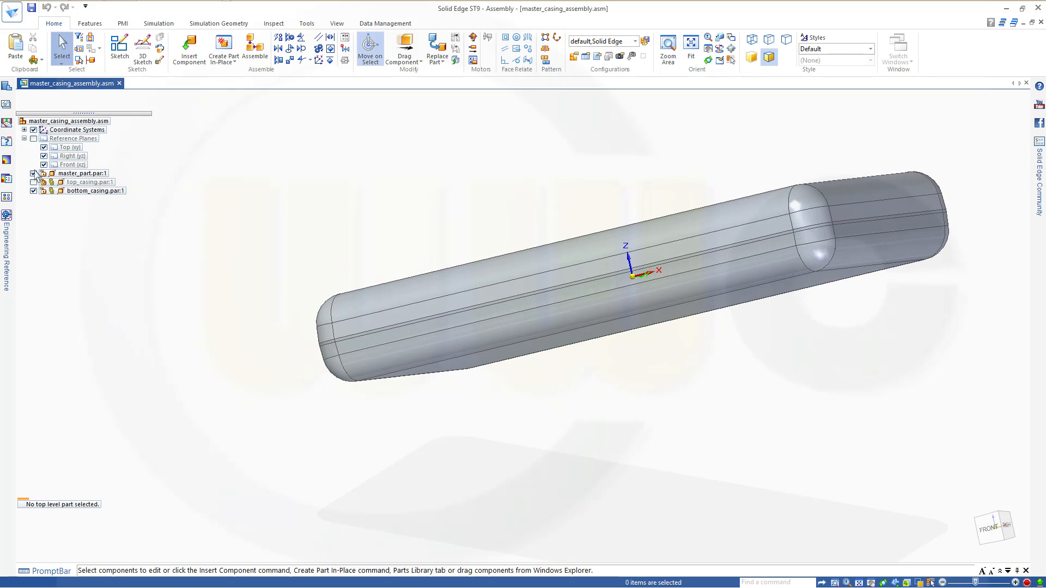
click(33, 182)
click(34, 174)
middle_drag(432, 221, 530, 213)
scroll(505, 166, down, 2)
scroll(504, 166, up, 4)
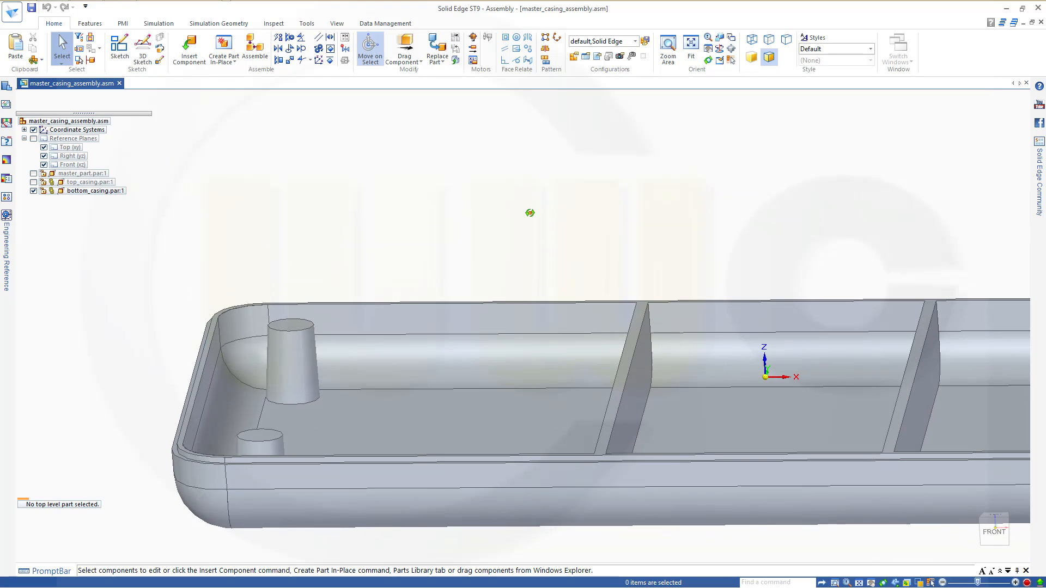
- Hide the bottom casing and show the top casing in the assembly, viewed from its open side
click(33, 191)
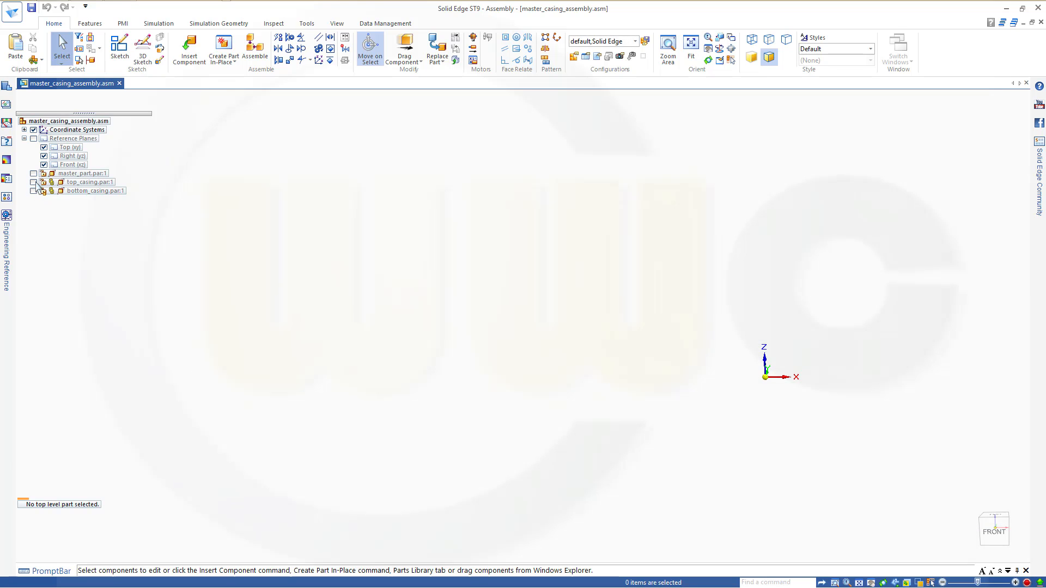
click(33, 182)
middle_drag(382, 216, 257, 149)
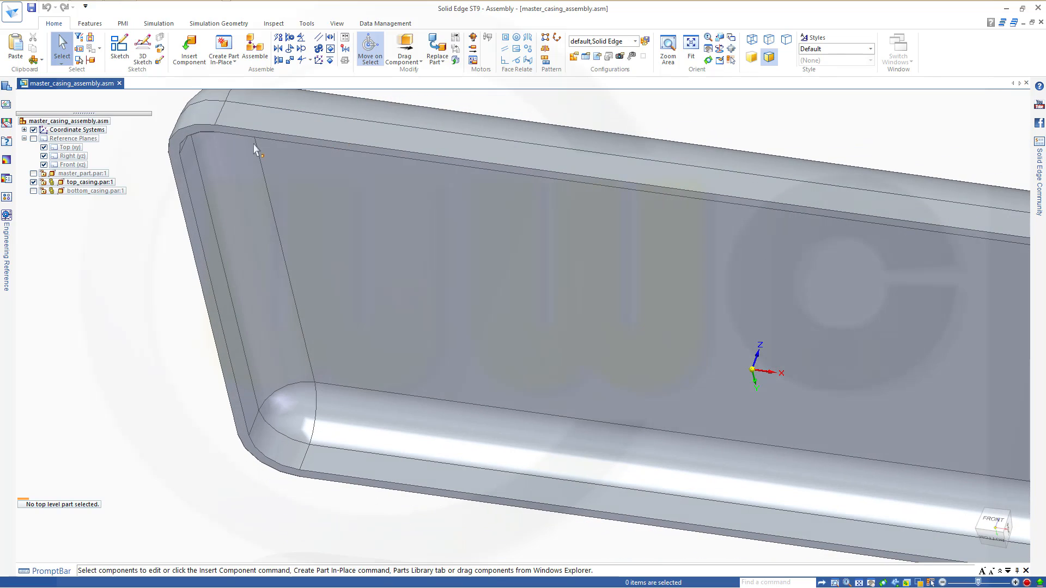
- Open top_casing.par from the assembly in its own window and turn its open side into view
click(95, 185)
right_click(96, 185)
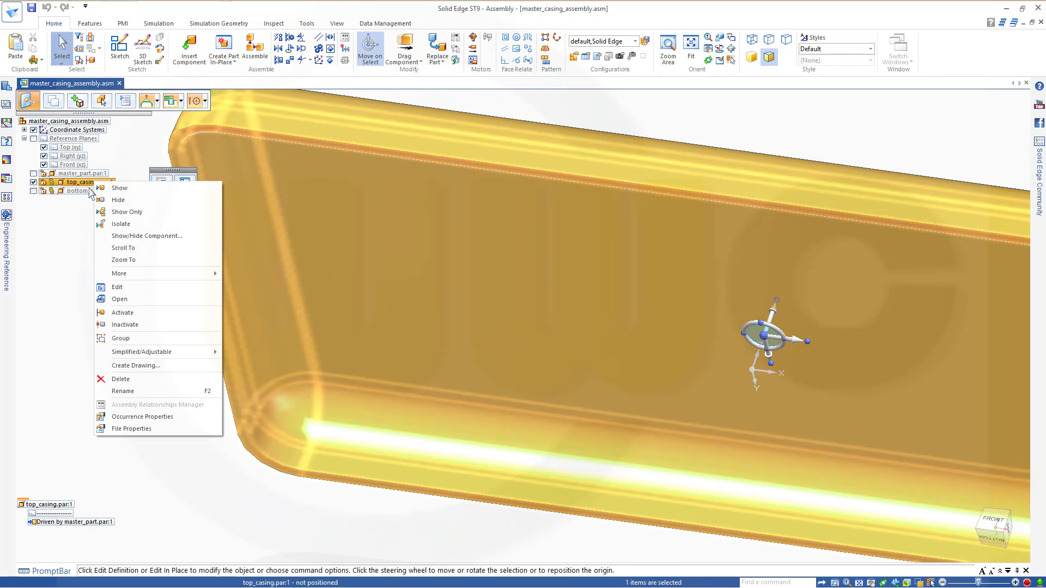
click(121, 299)
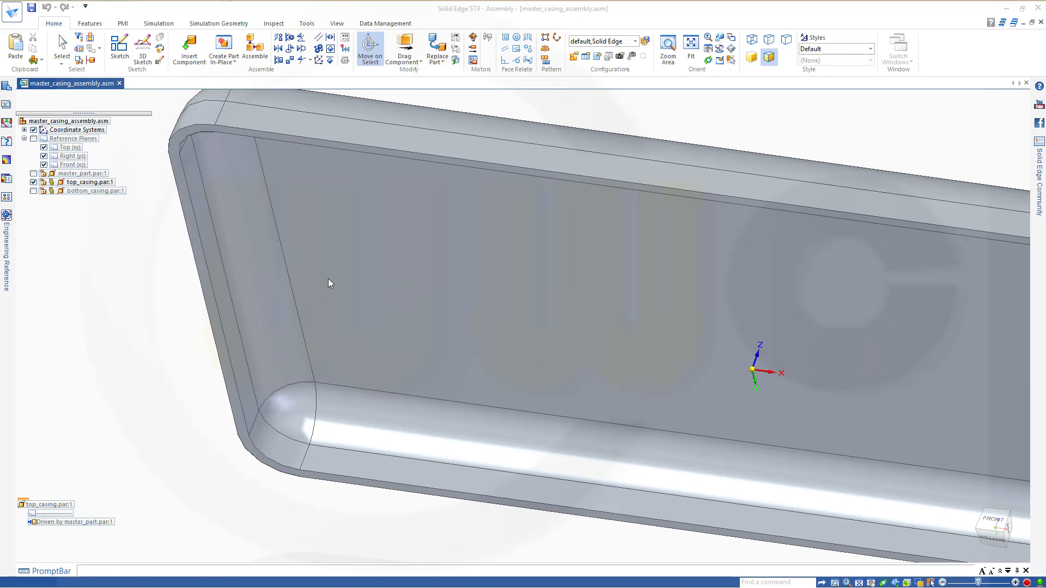
click(567, 328)
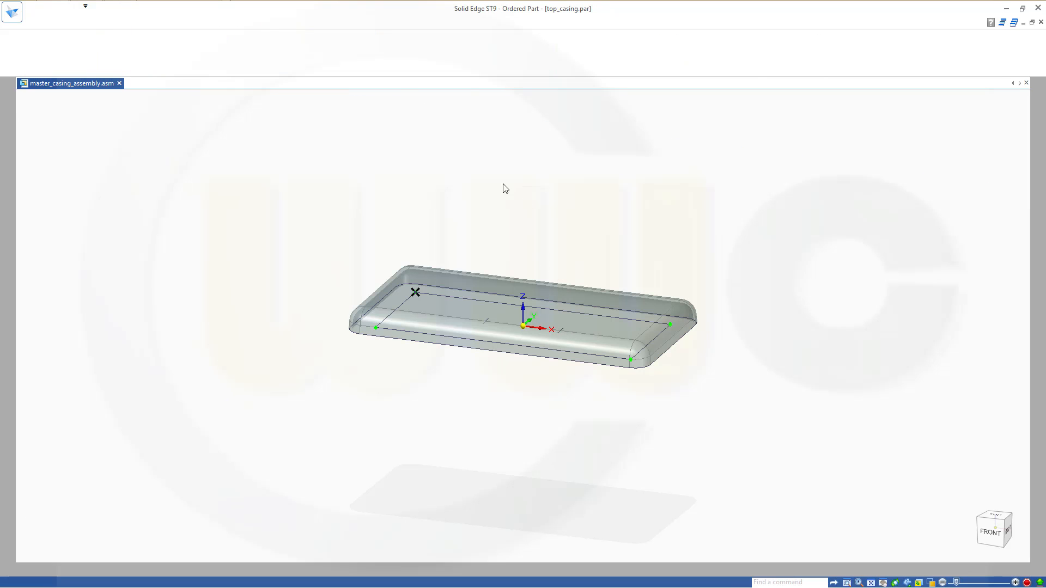
middle_drag(491, 292, 405, 202)
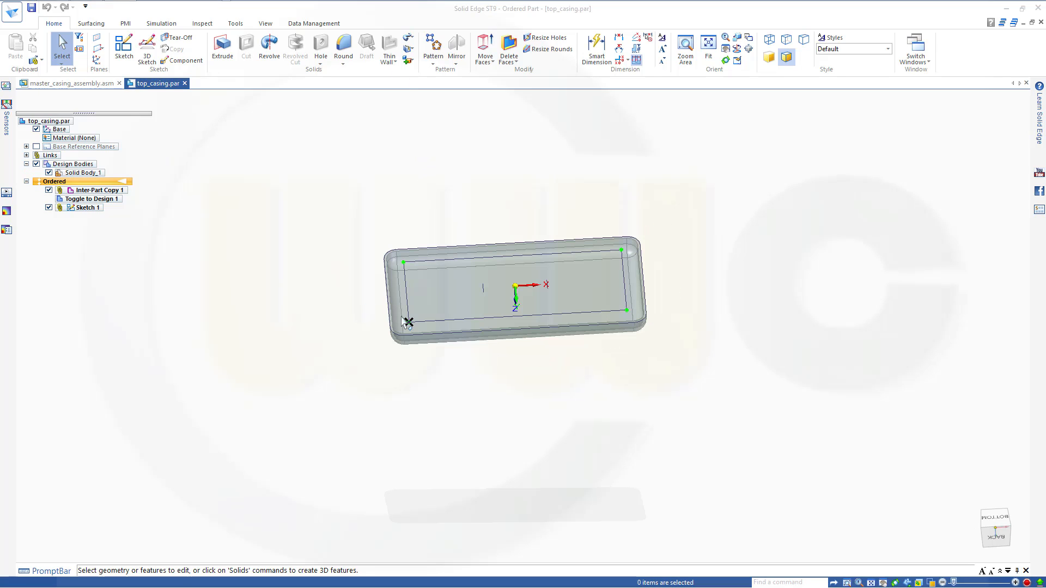
- Activate the top casing's design body Solid_Body_1 so that solid features can be added to it
click(386, 62)
click(352, 145)
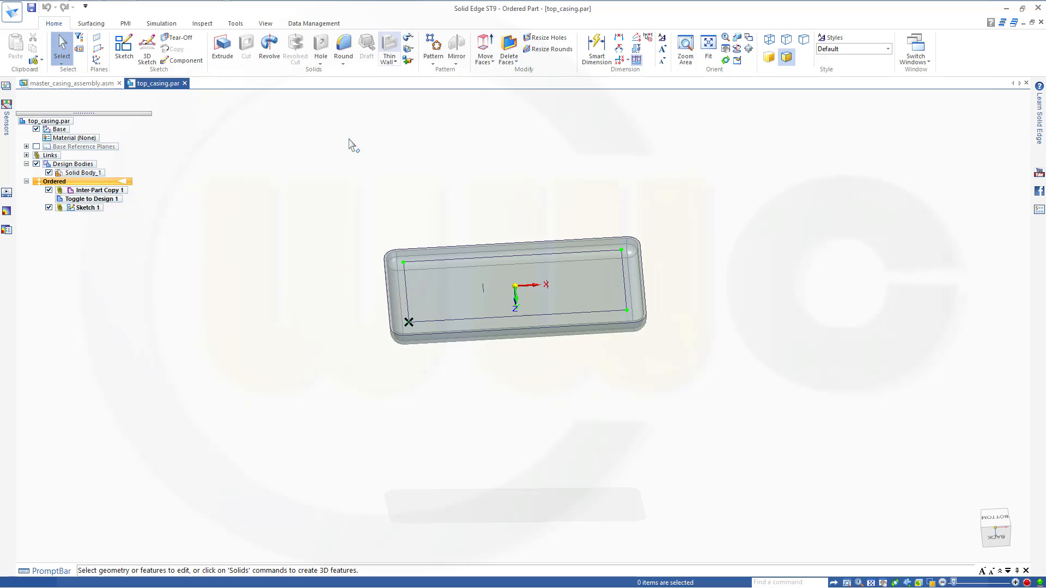
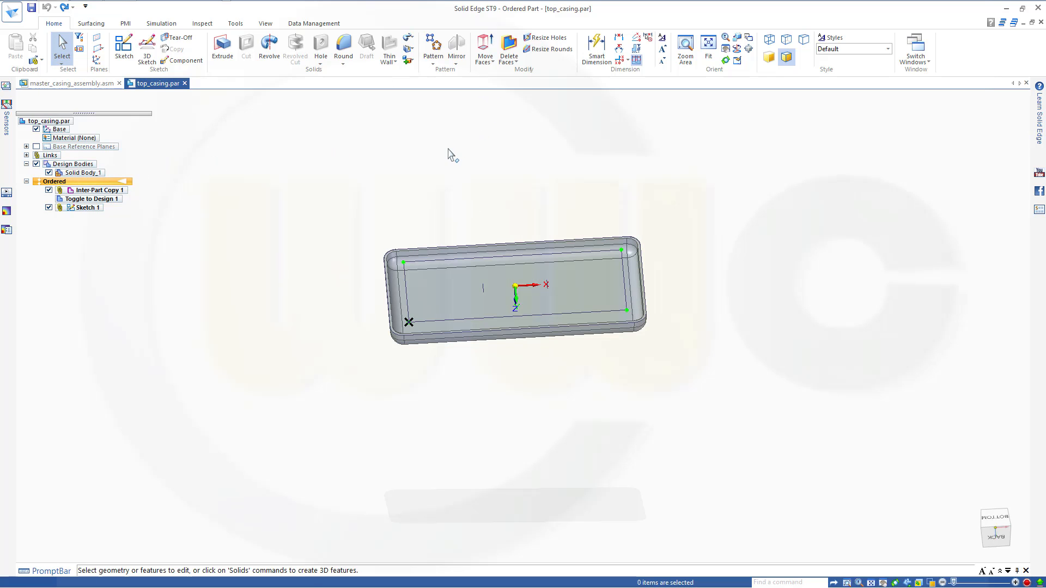
click(70, 172)
key(Escape)
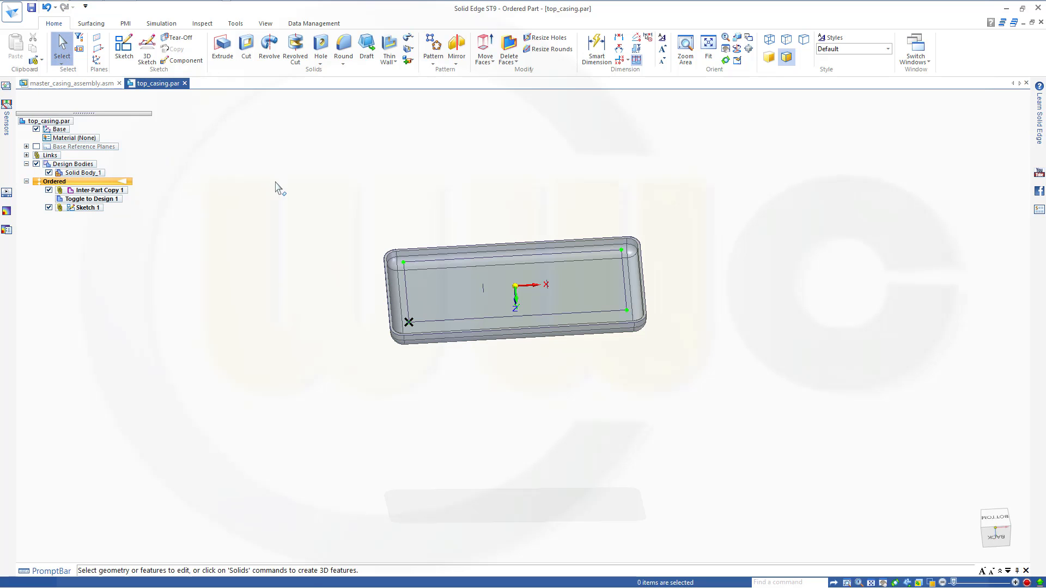
- Create a 2 mm rib from the short sketch line on the negative X side of the origin, extending toward the casing floor
click(395, 62)
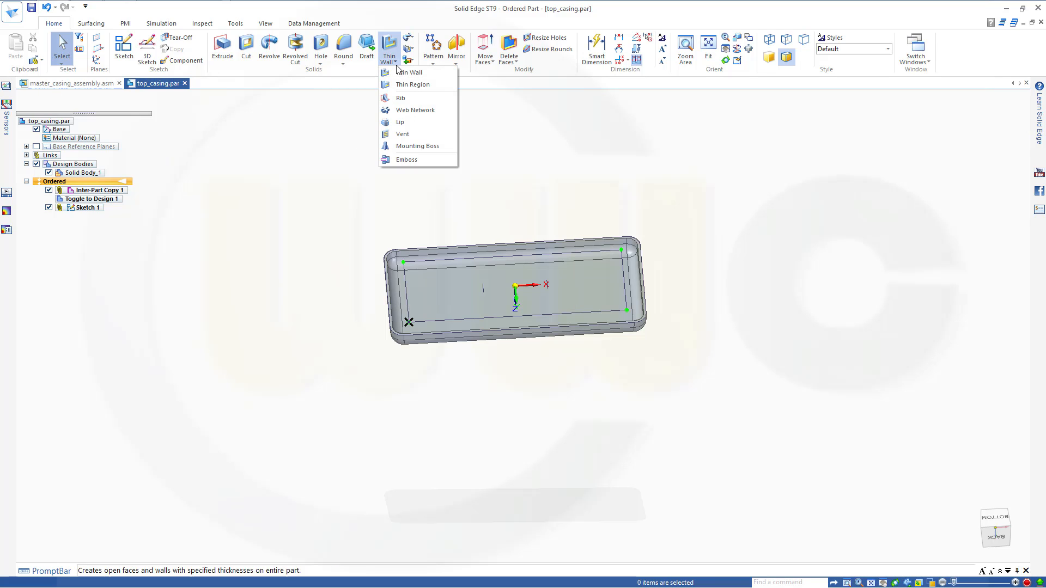
click(400, 99)
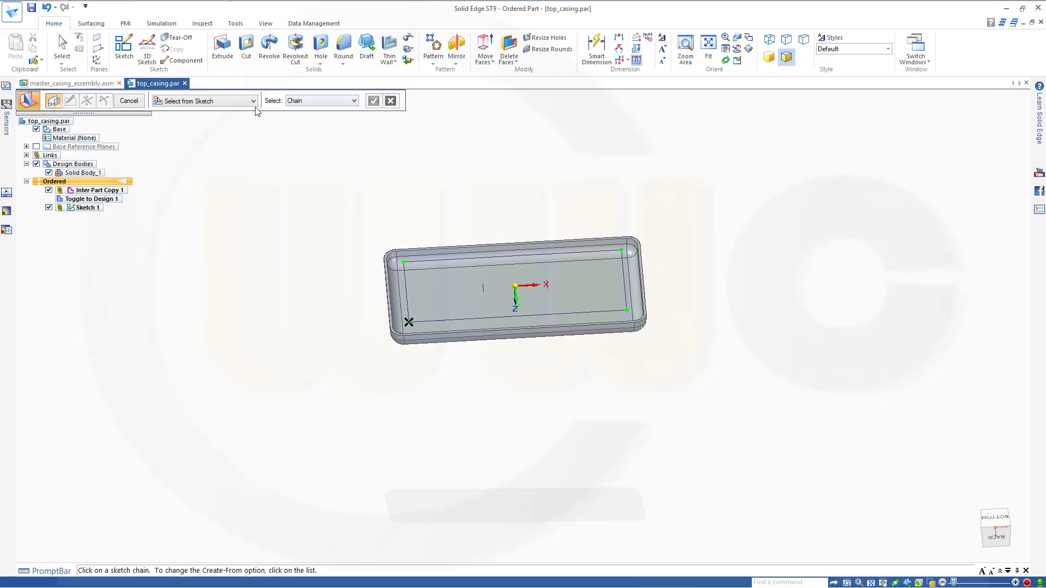
click(353, 100)
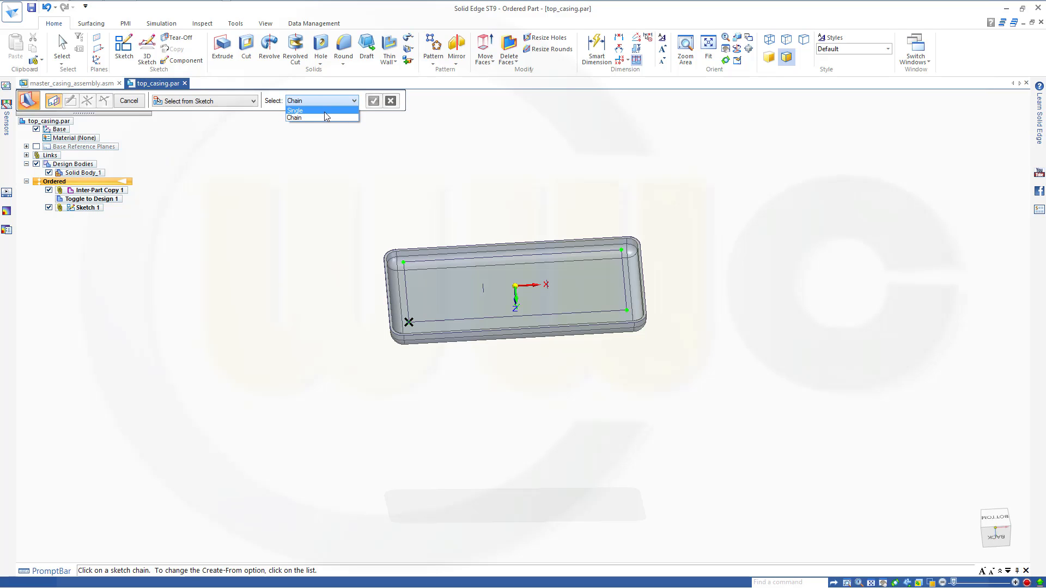
click(324, 111)
scroll(490, 270, up, 5)
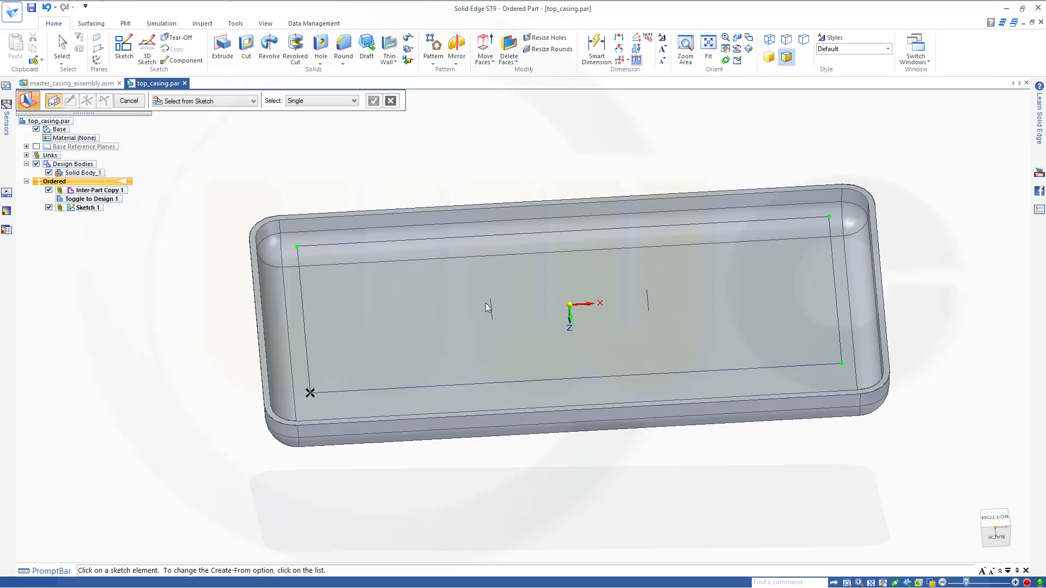
click(490, 331)
right_click(496, 295)
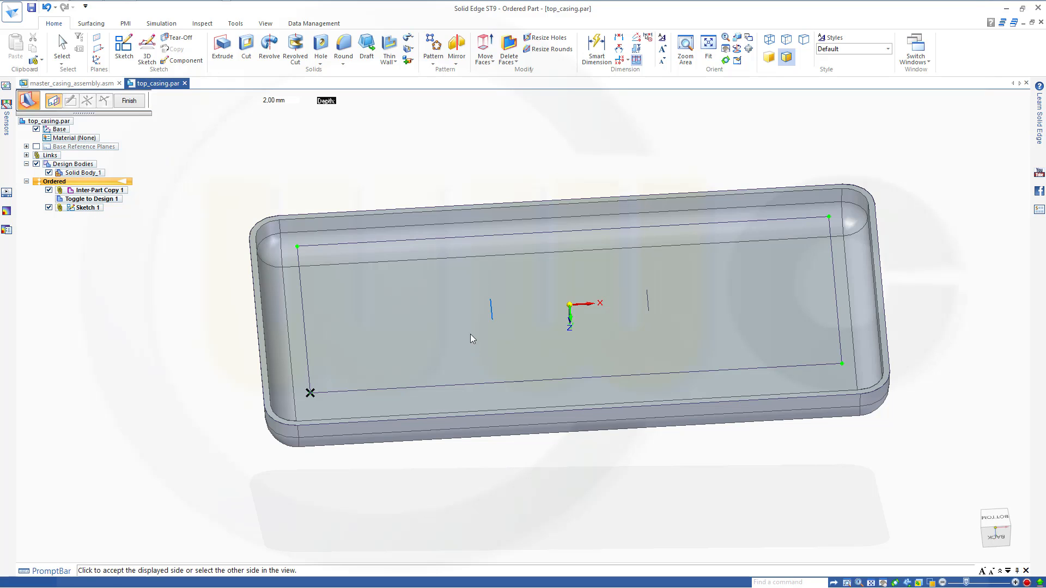
middle_drag(459, 266, 457, 303)
click(486, 430)
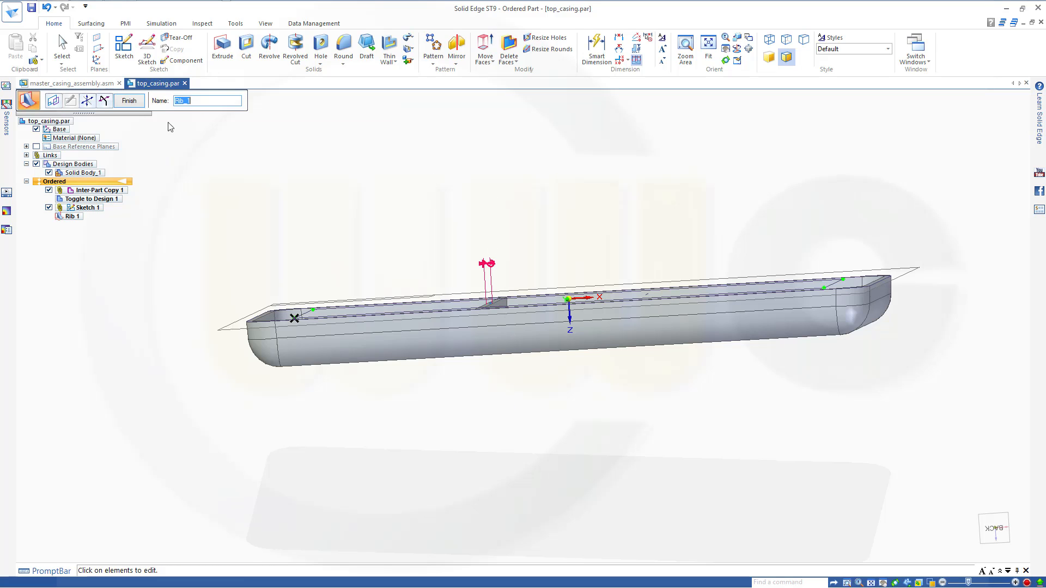
click(129, 101)
- Create a second rib from the short sketch line on the positive X side of the origin, extending toward the casing floor
middle_drag(346, 164, 365, 219)
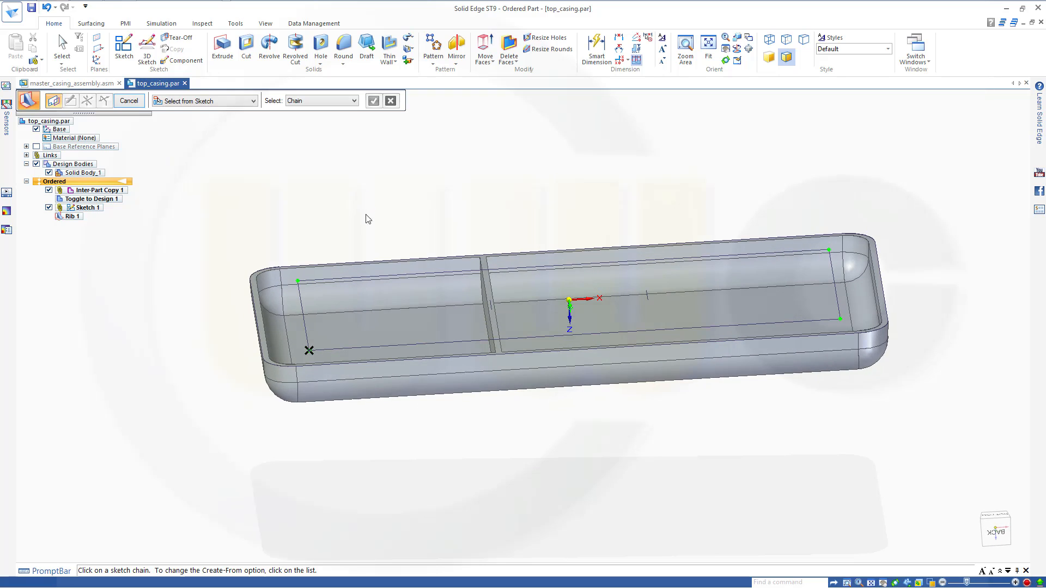
click(647, 299)
click(374, 100)
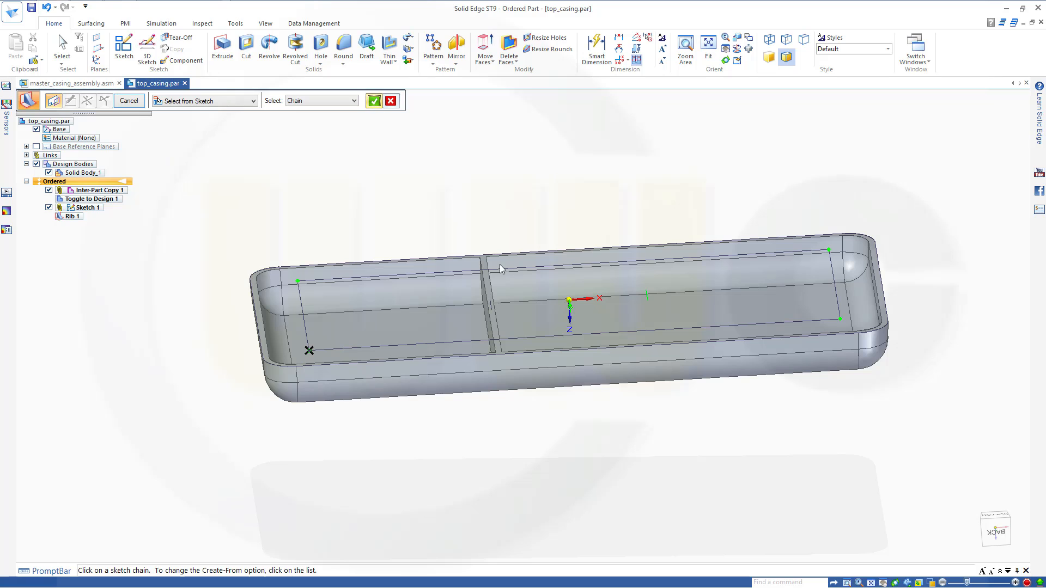
click(662, 455)
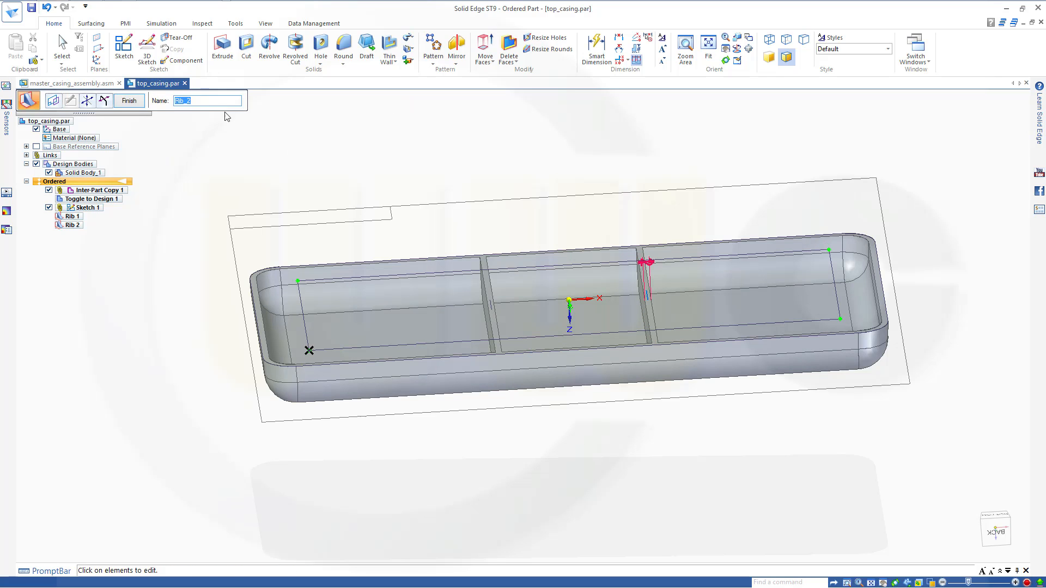
click(128, 102)
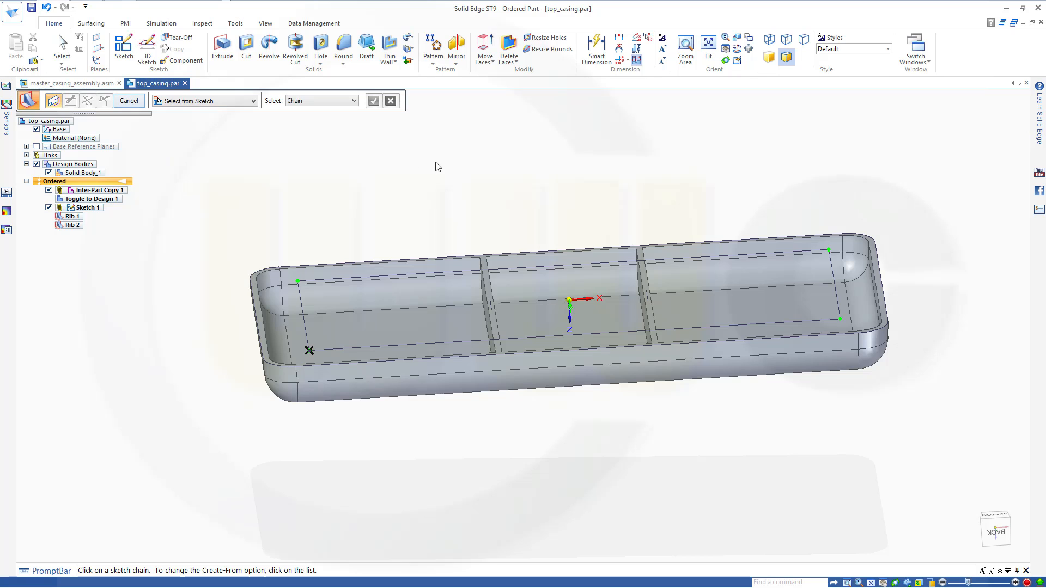
mouse_move(434, 163)
middle_down()
mouse_move(443, 183)
mouse_move(410, 164)
middle_up()
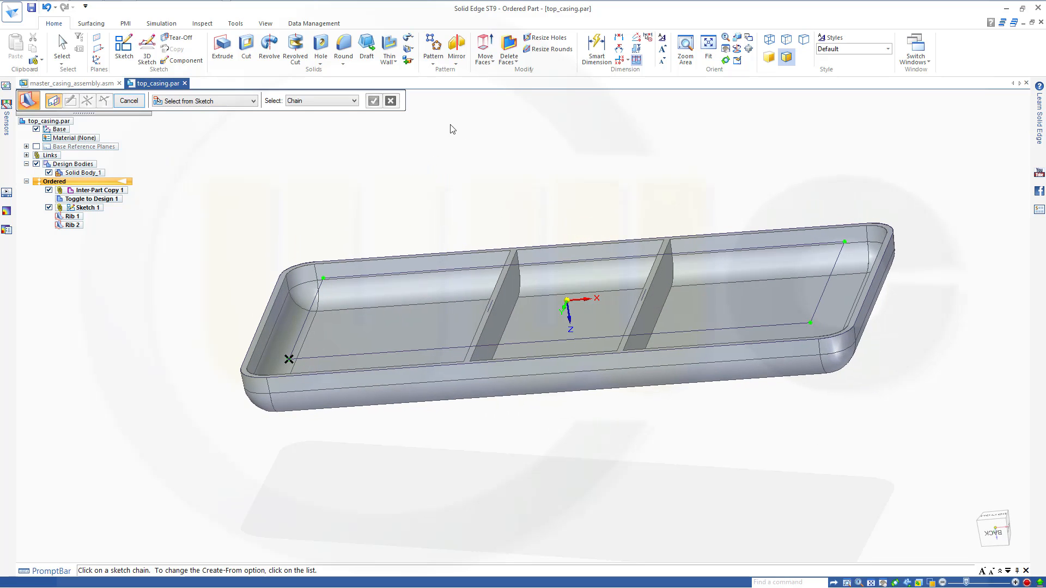
- Define a 3° draft on the side faces of both ribs, using the rib's narrow top face as the draft plane
click(366, 58)
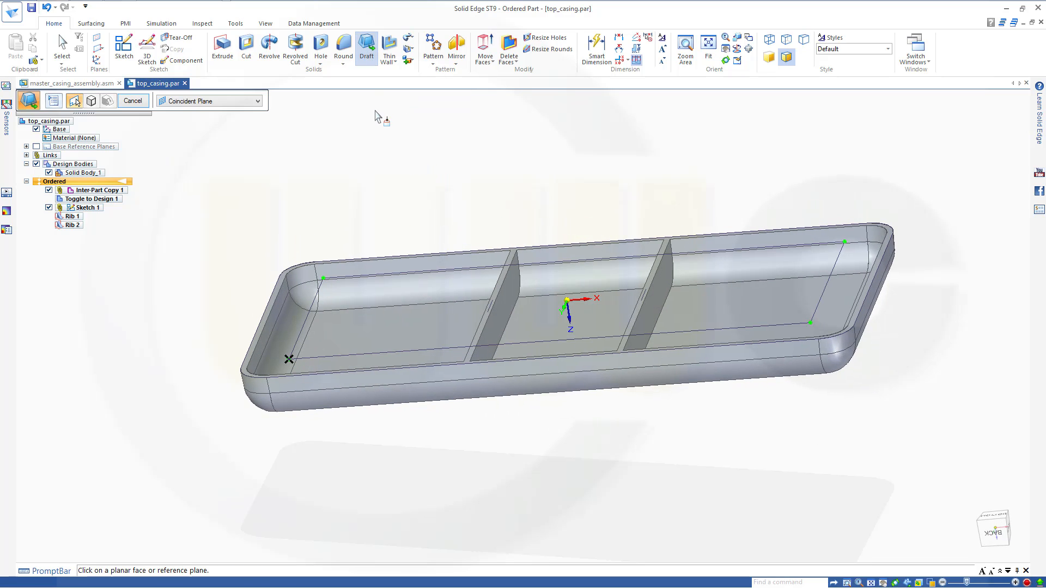
click(502, 284)
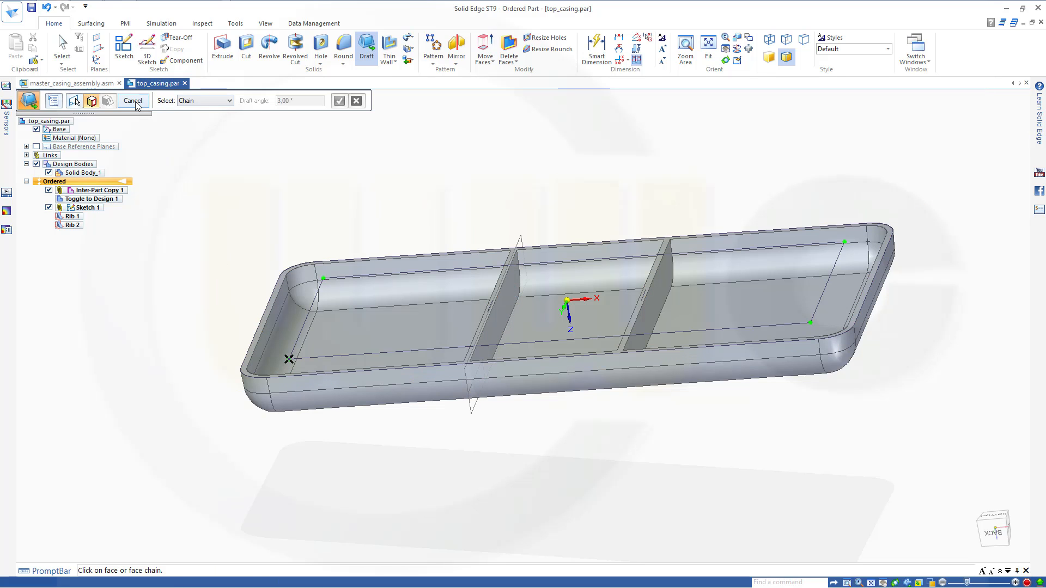
click(74, 101)
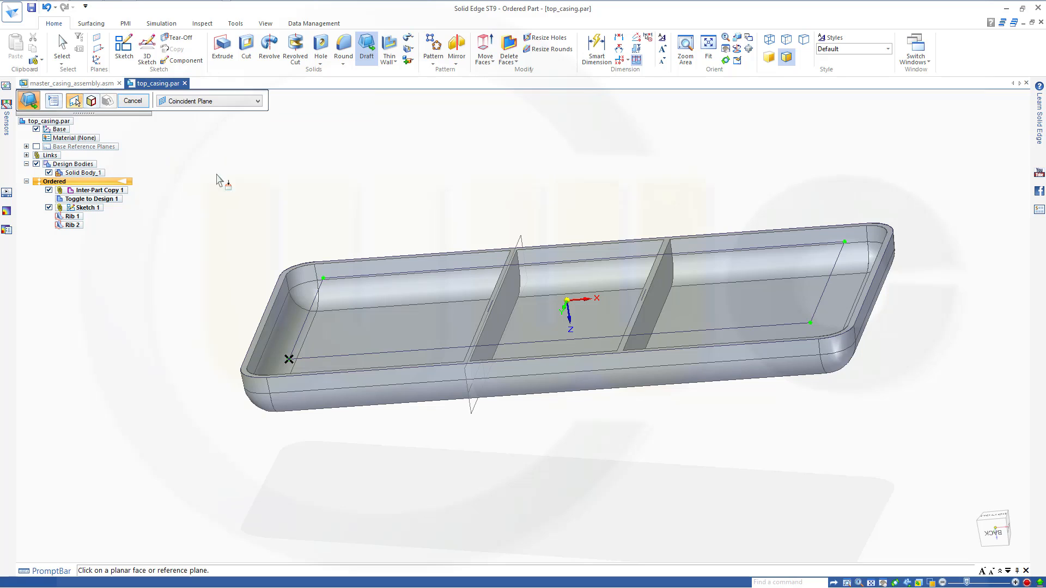
click(487, 307)
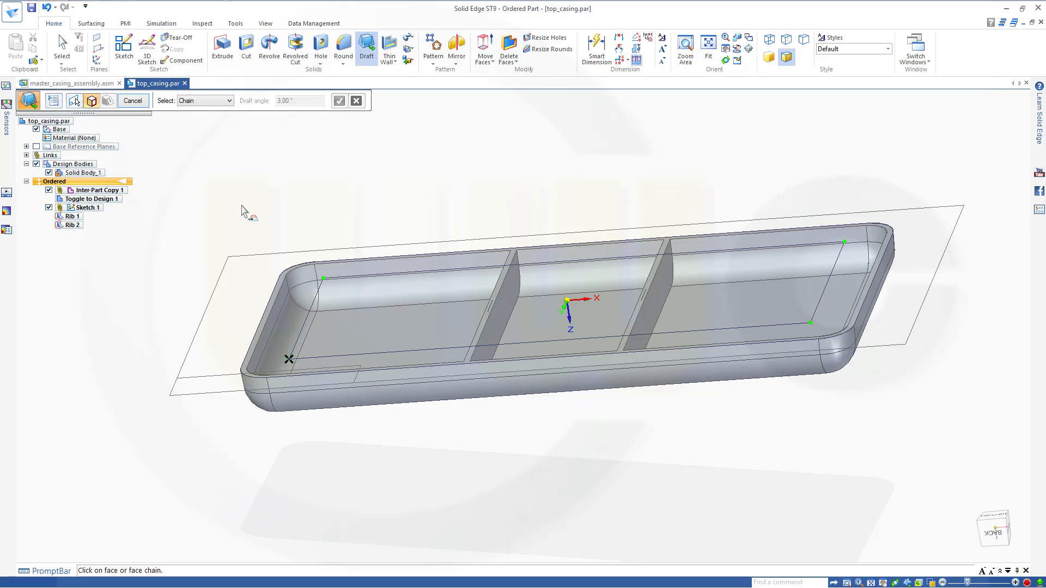
middle_drag(242, 205, 223, 200)
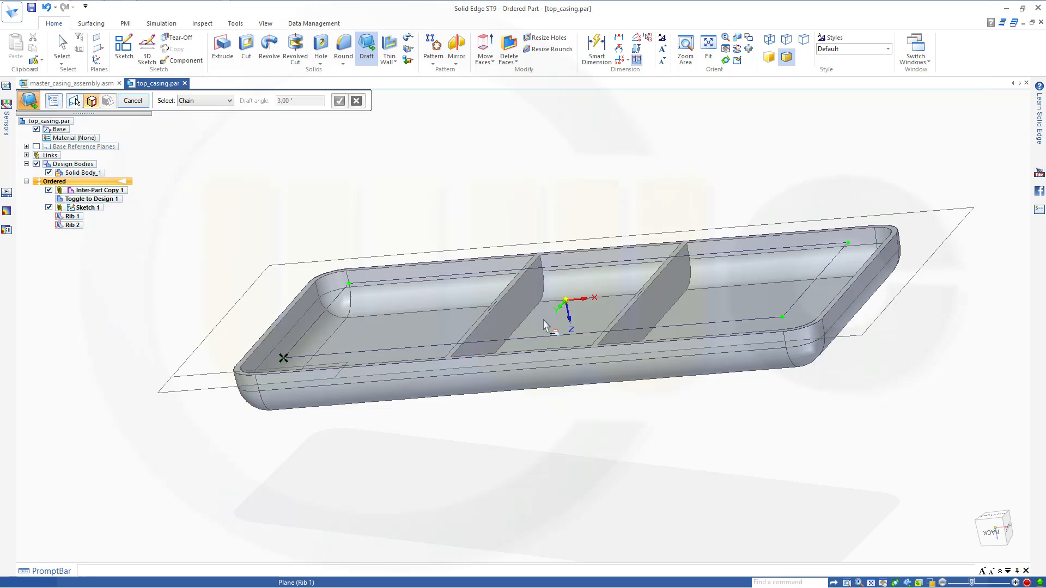
click(525, 310)
click(635, 308)
middle_drag(587, 288, 654, 287)
click(642, 322)
click(496, 326)
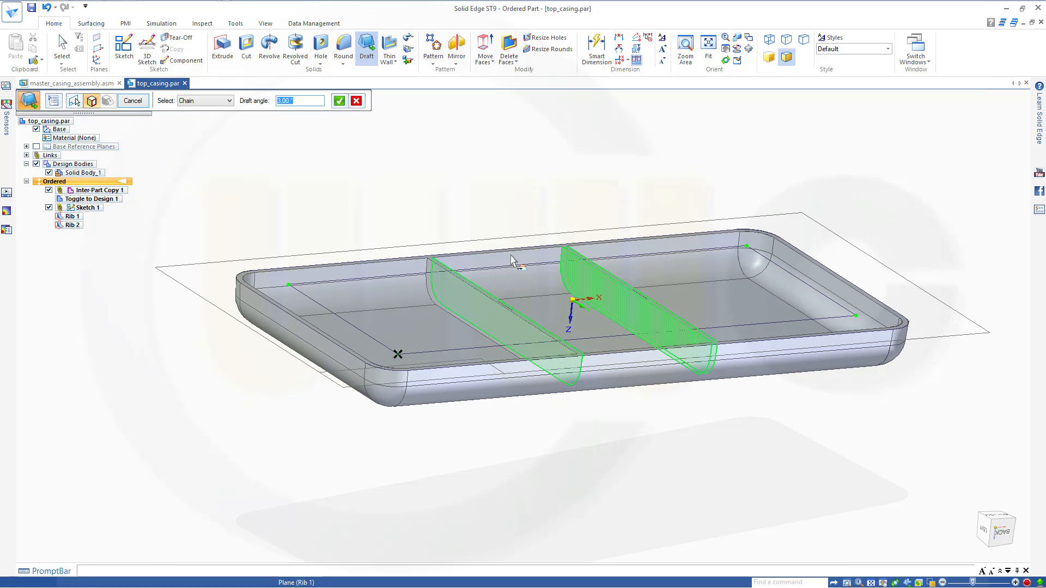
middle_drag(487, 196, 431, 173)
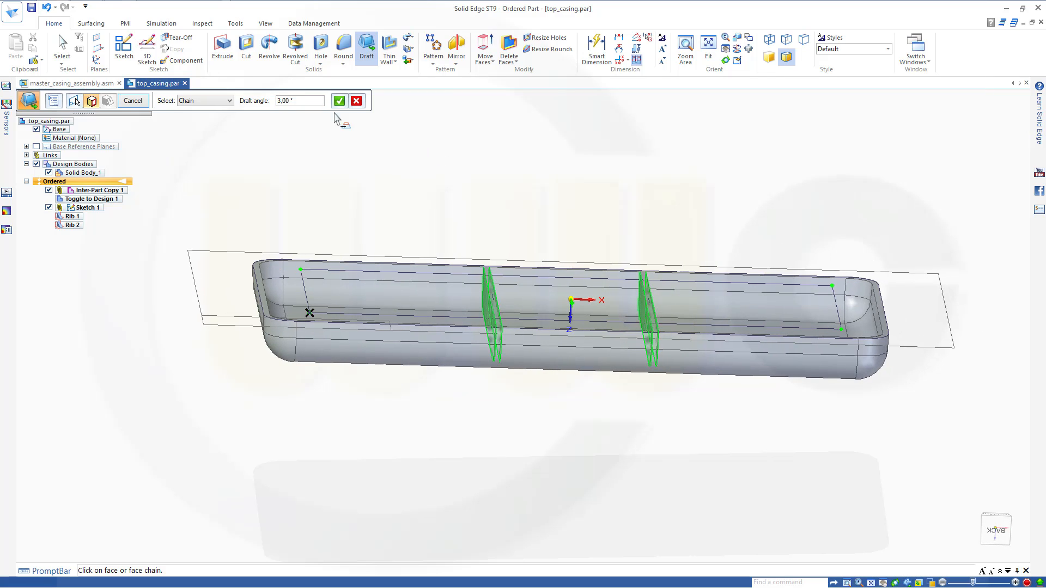
click(339, 100)
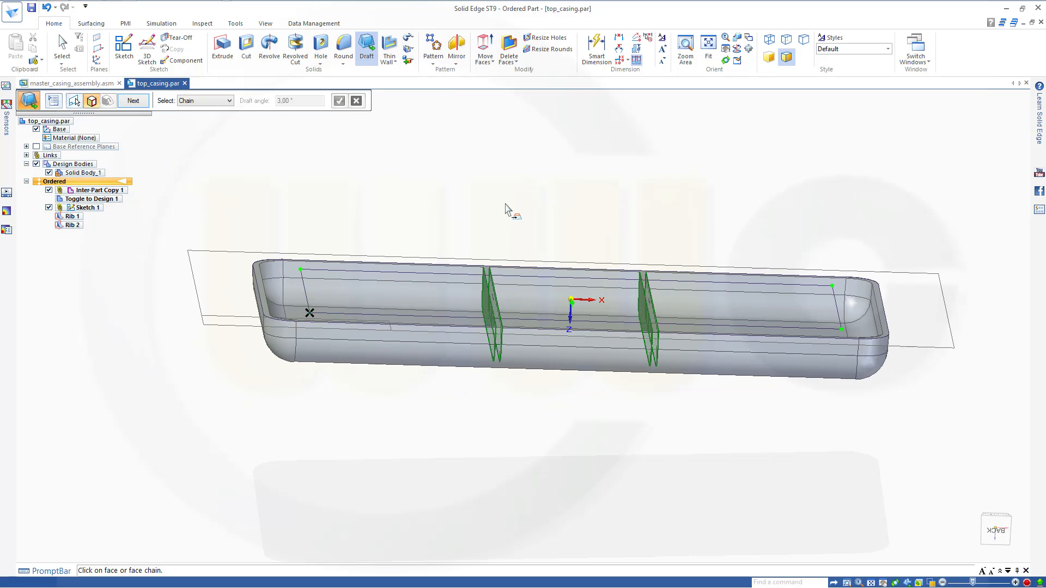
- Set the draft direction so both ribs widen toward the casing floor and finish the draft feature
middle_drag(513, 217, 546, 240)
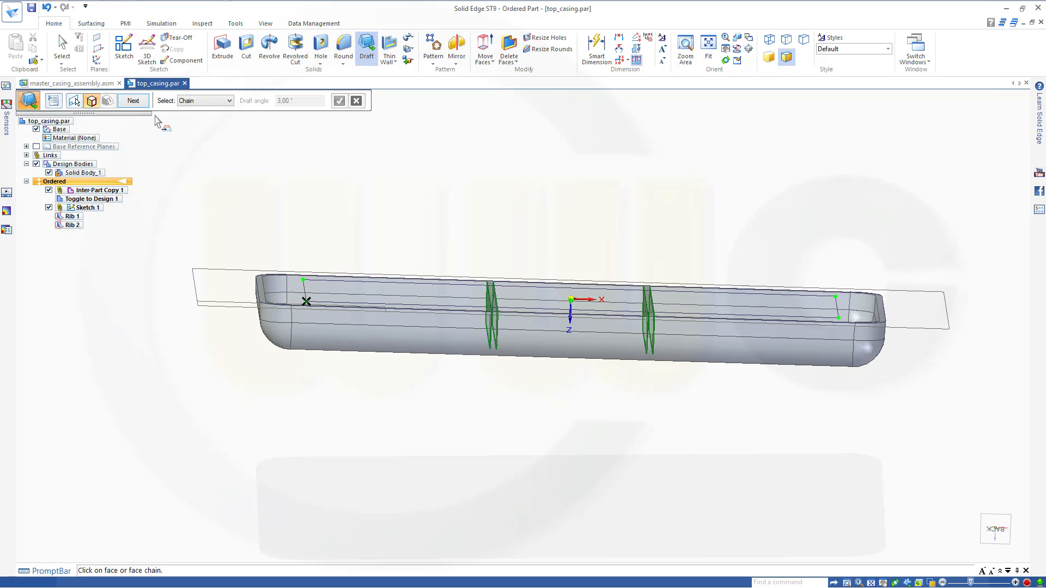
click(134, 100)
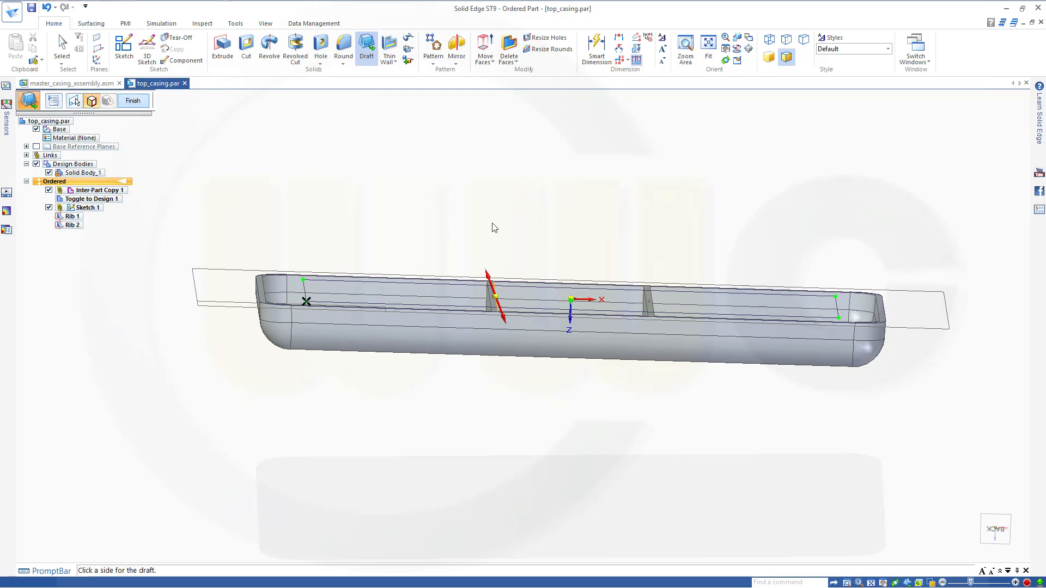
click(461, 228)
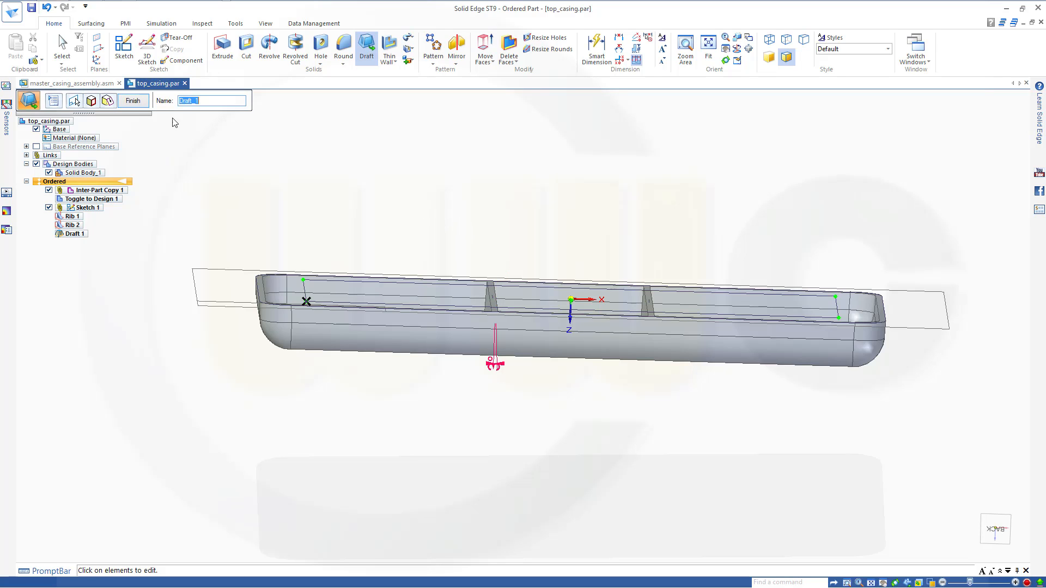
click(134, 101)
- Link the variable Draft_1_Angles1 to the master part's draft value with the formula =top_draft_angle in the variable table
middle_drag(491, 216, 540, 259)
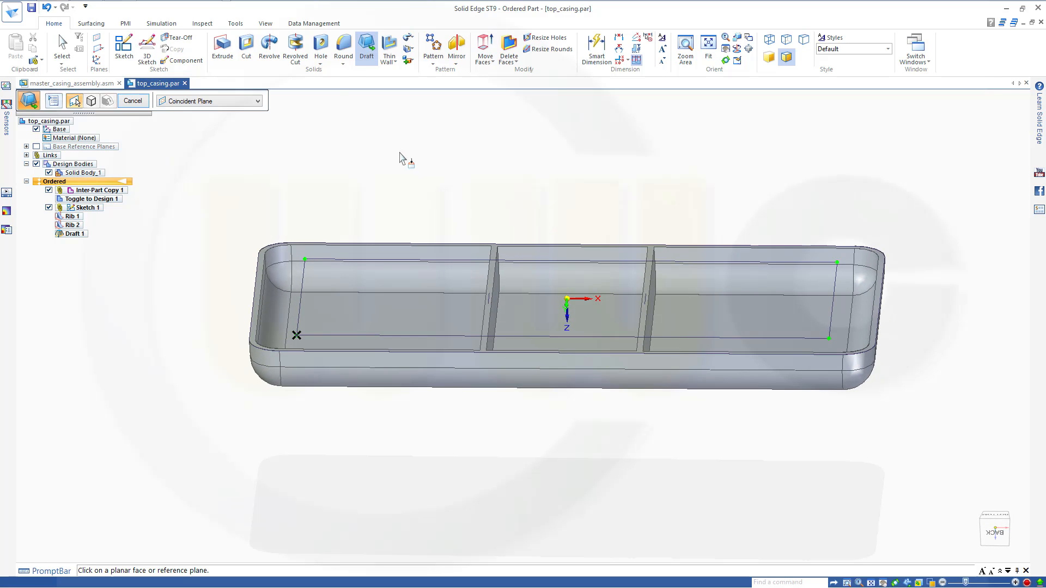
click(235, 23)
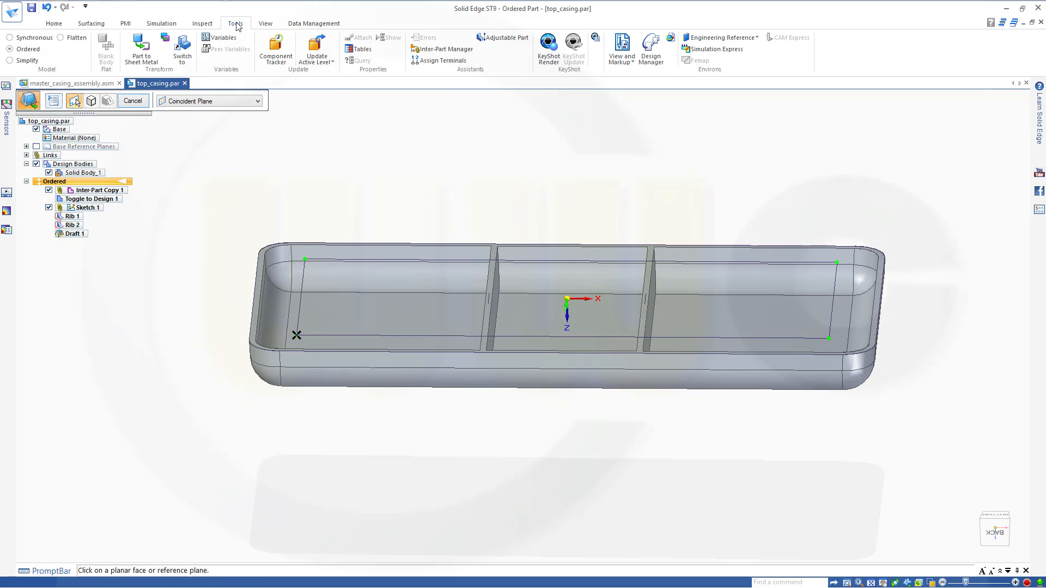
click(230, 38)
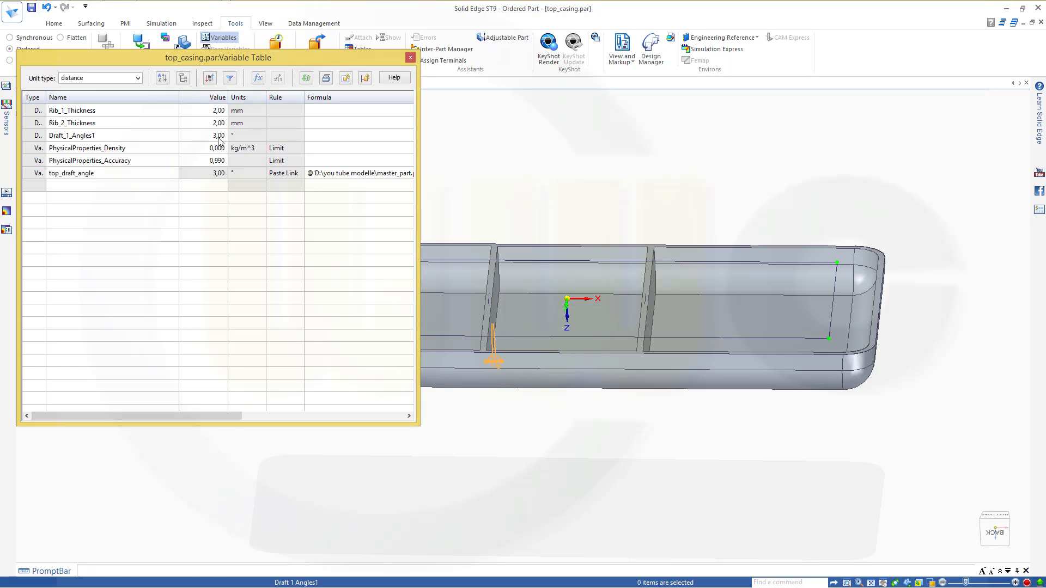
click(314, 137)
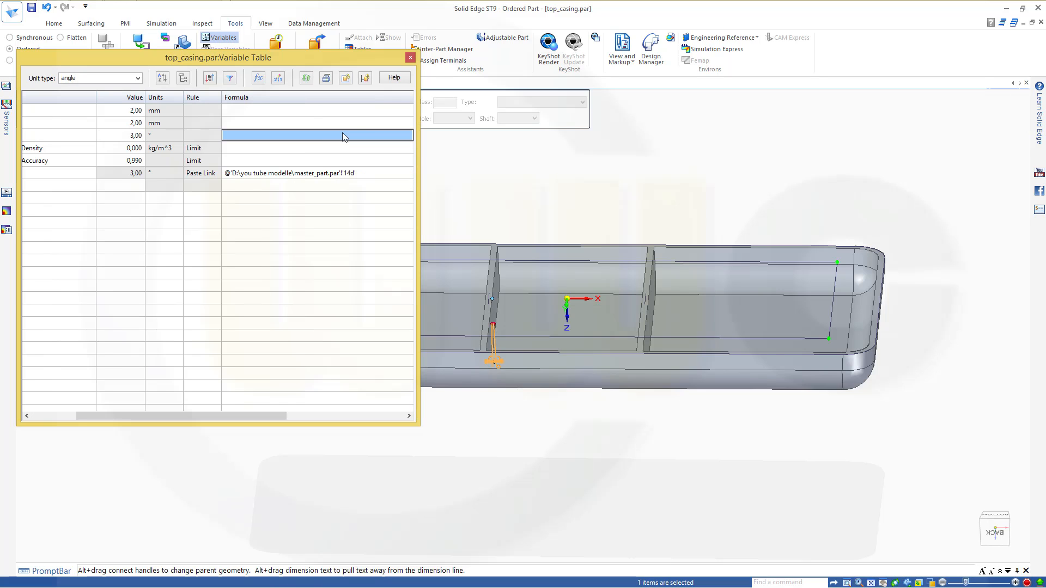
text(=top_)
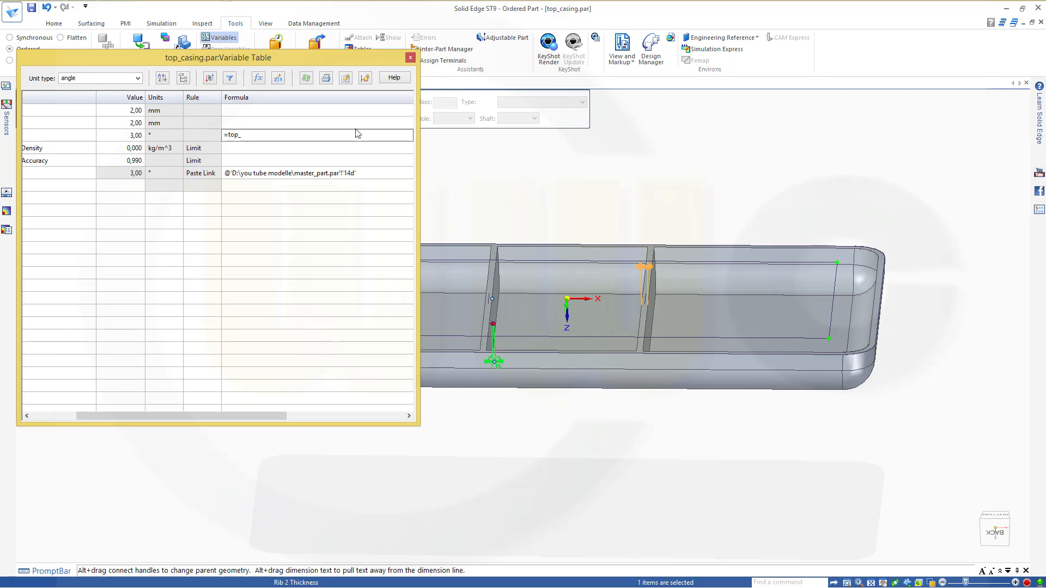
text(draft_angle)
key(Return)
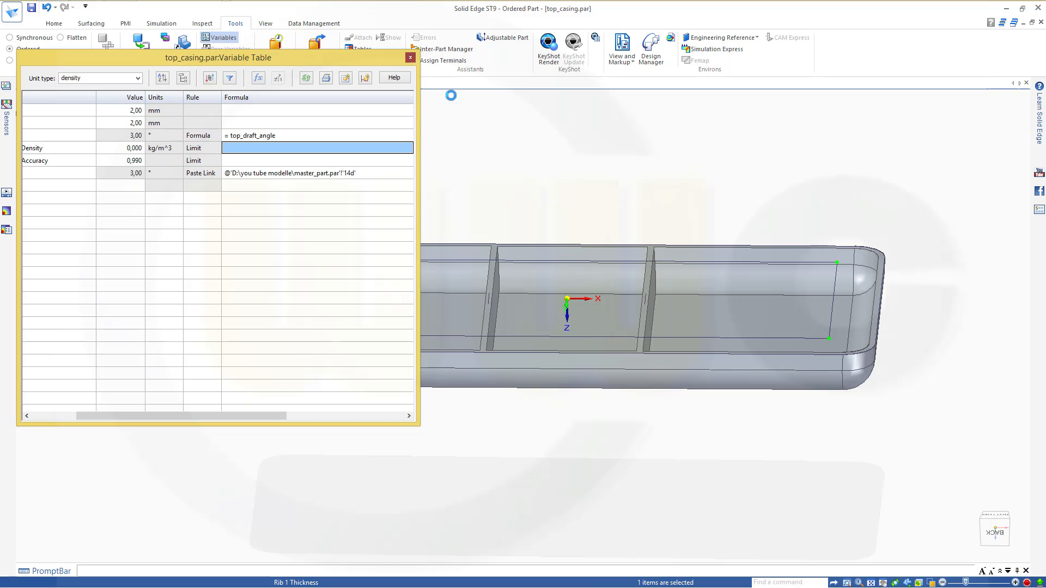
click(410, 58)
- Start a sketch on the casing's rim face and draw an 8 mm diameter circle at the linked rectangle's negative X, positive Y corner
middle_drag(581, 223, 572, 275)
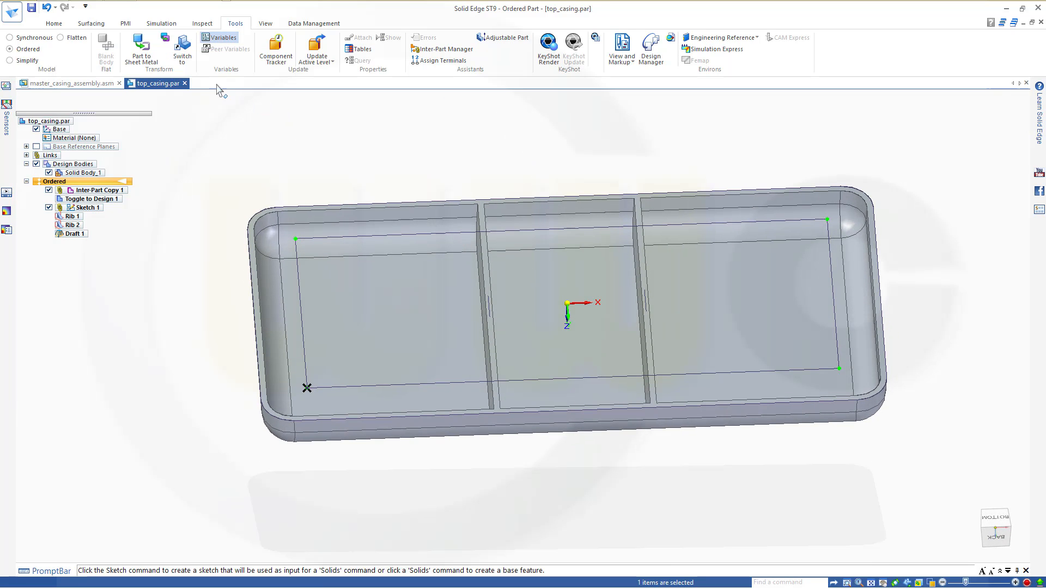
click(54, 23)
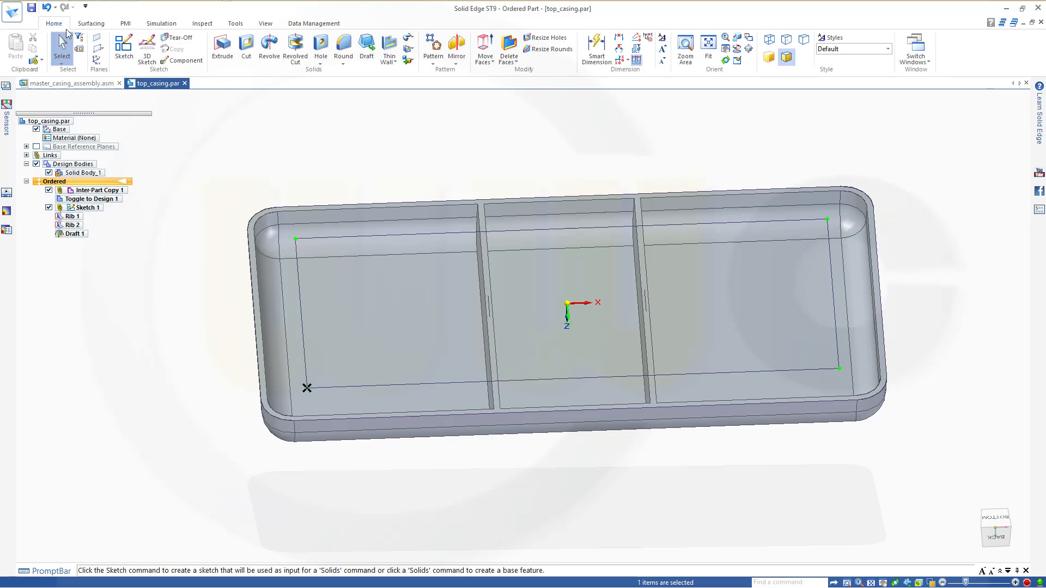
click(124, 48)
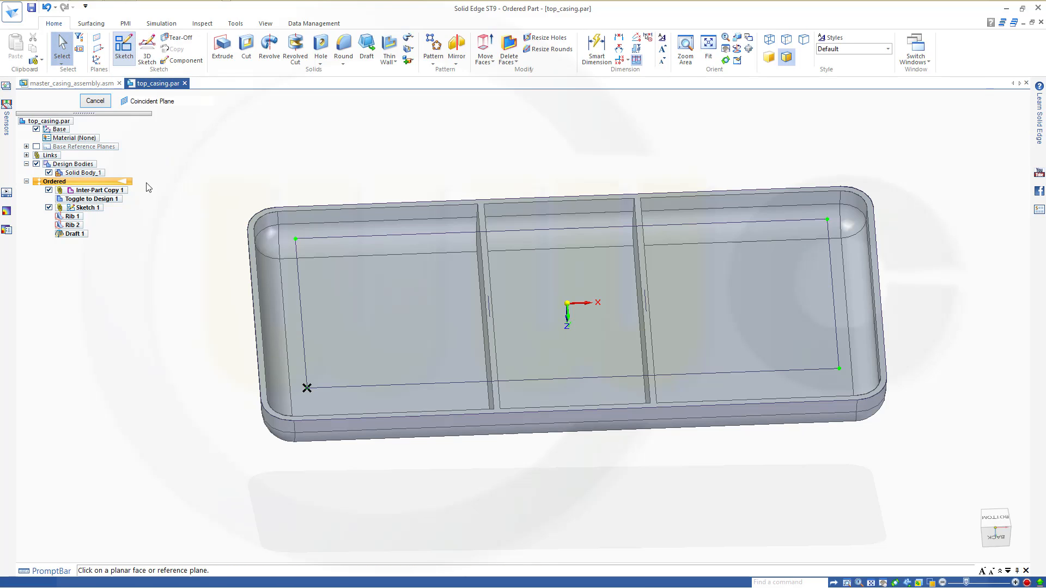
click(258, 309)
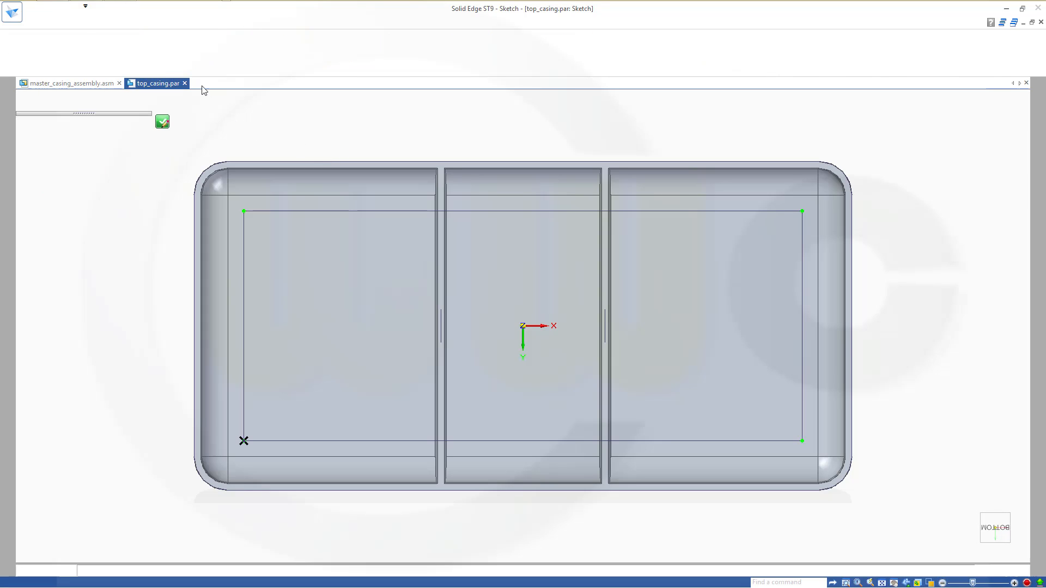
click(120, 62)
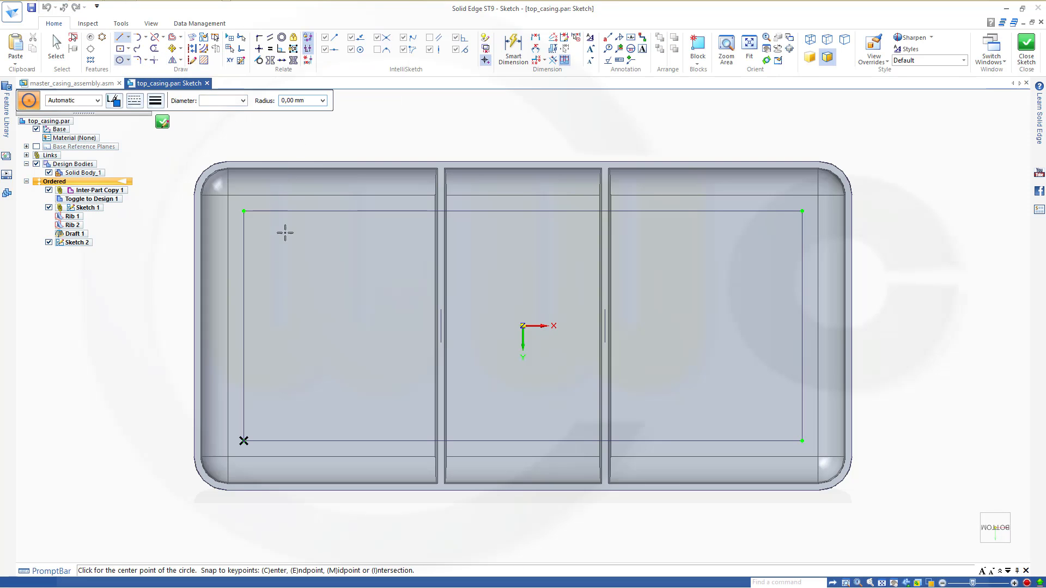
click(243, 441)
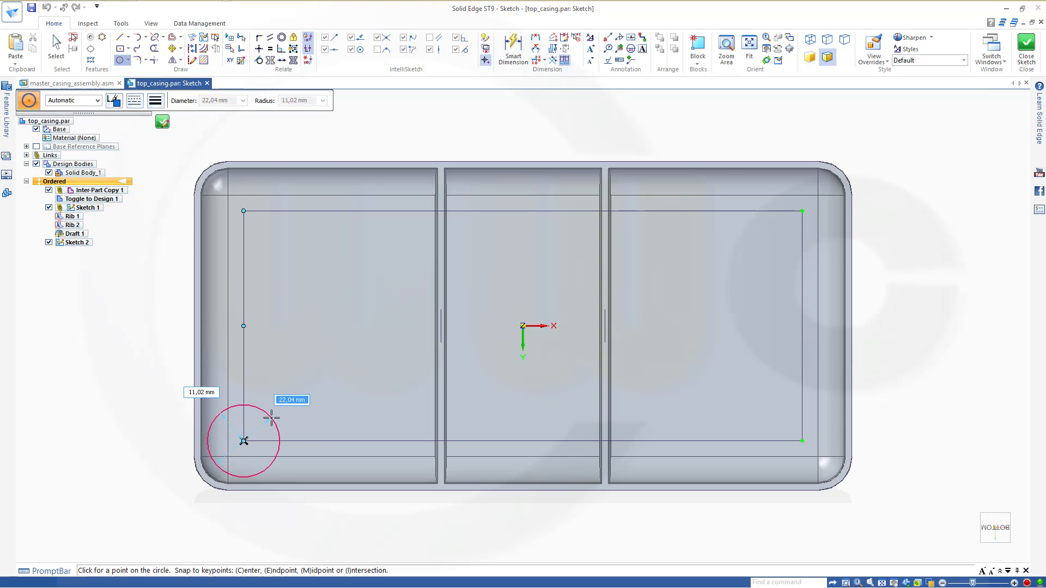
text(8)
key(Return)
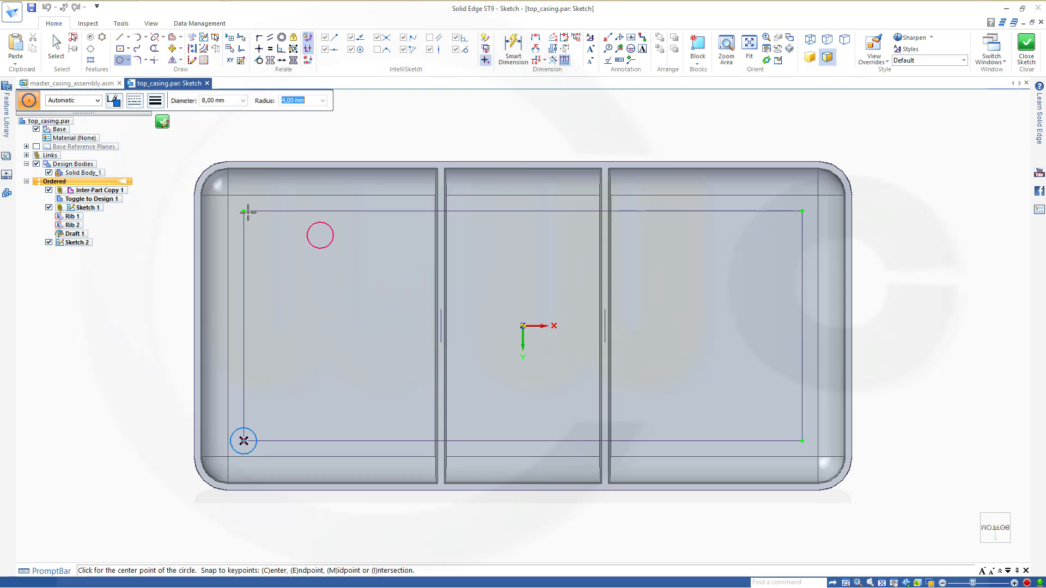
- Place matching 8 mm circles on the other three corners of the linked rectangle and close the sketch
click(244, 211)
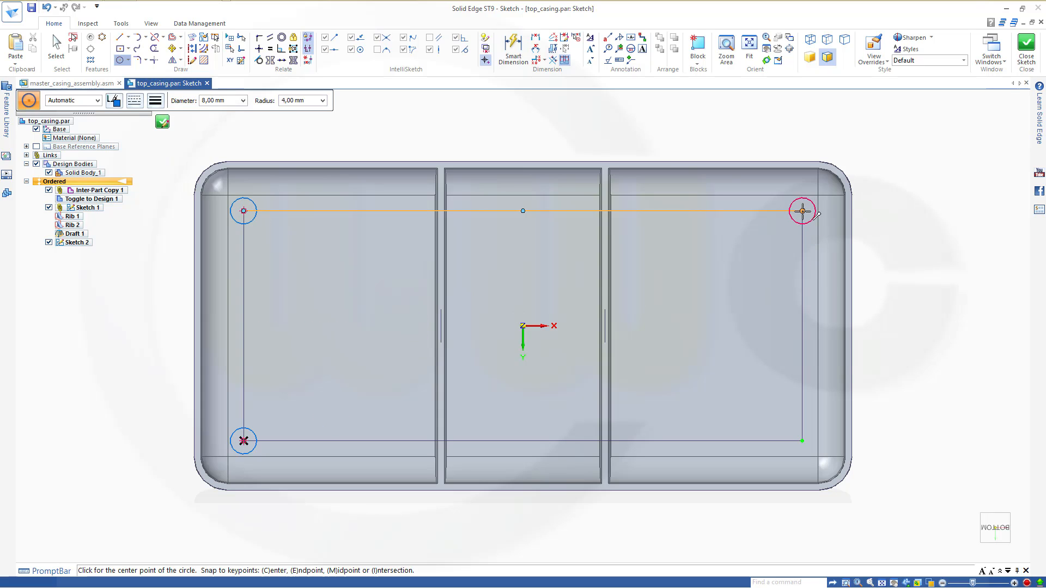
click(803, 211)
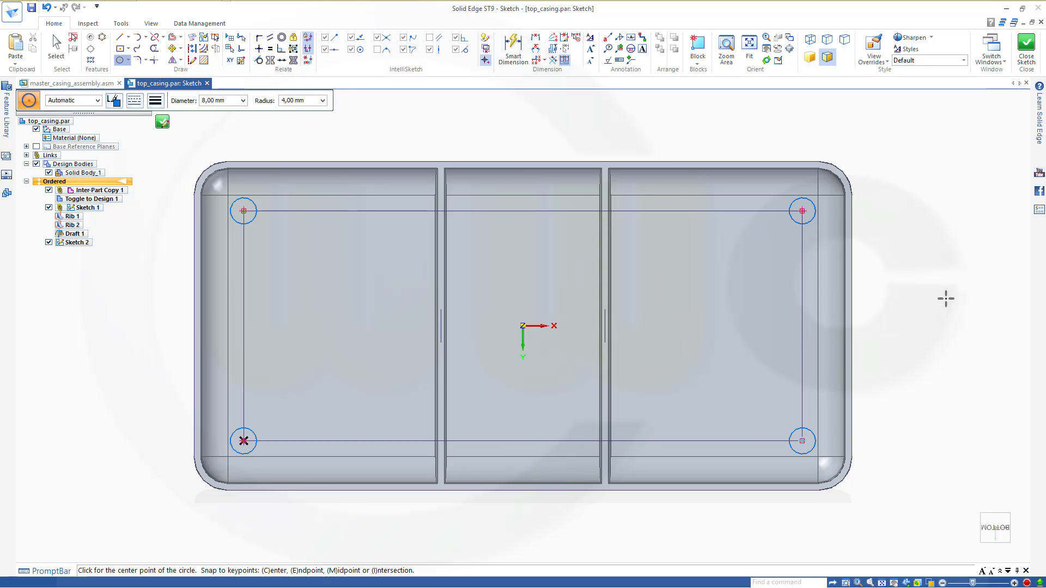
click(1028, 52)
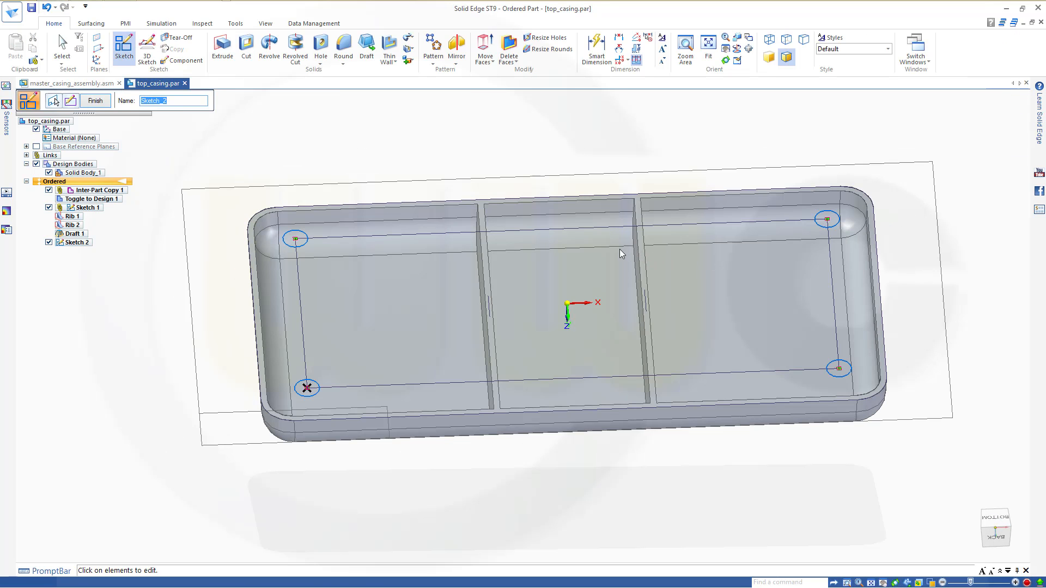
- Extrude the four corner circles down to the casing floor as mounting bosses
click(220, 46)
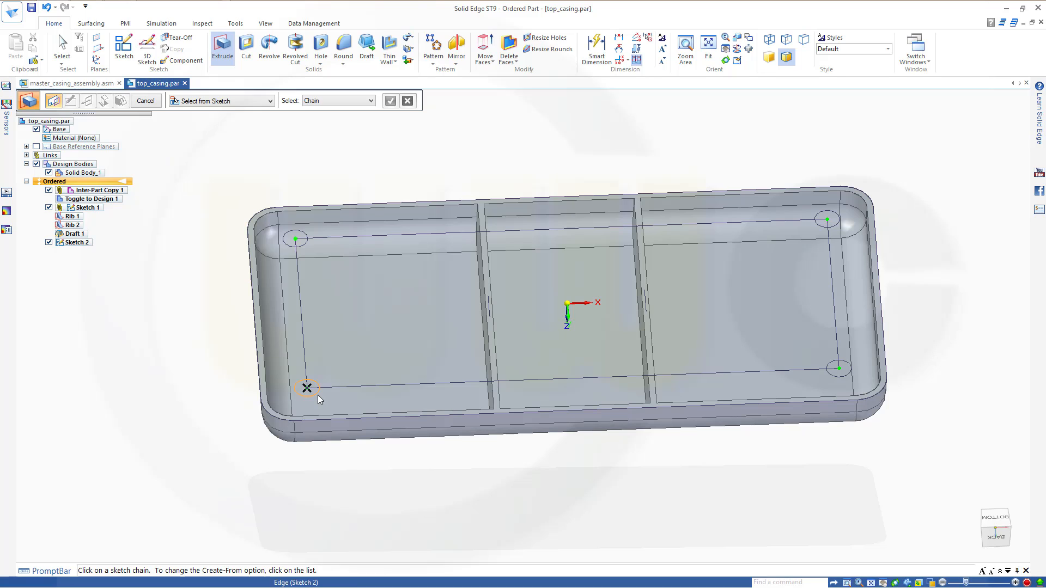
click(308, 249)
click(841, 233)
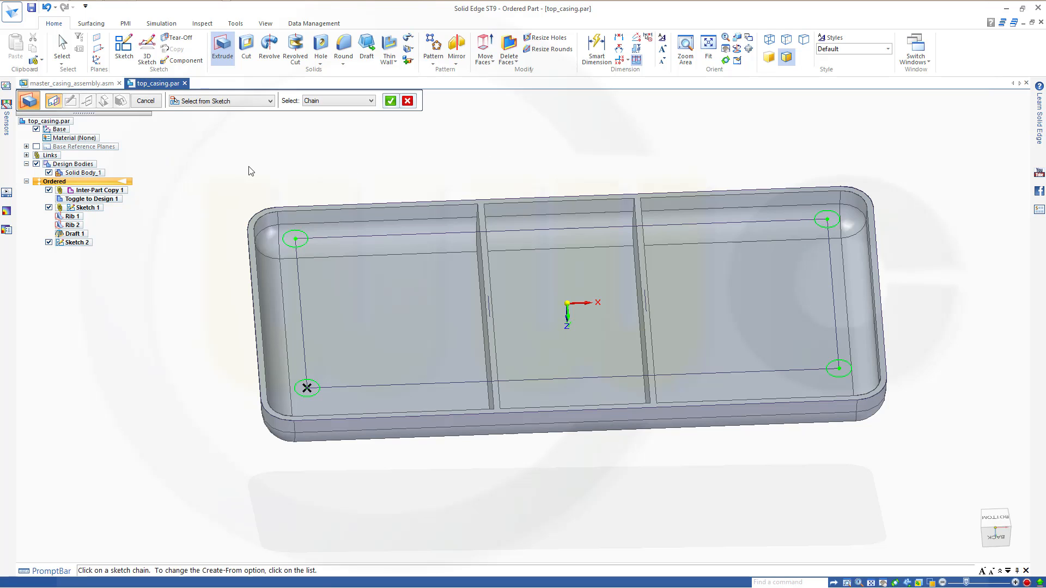
click(395, 102)
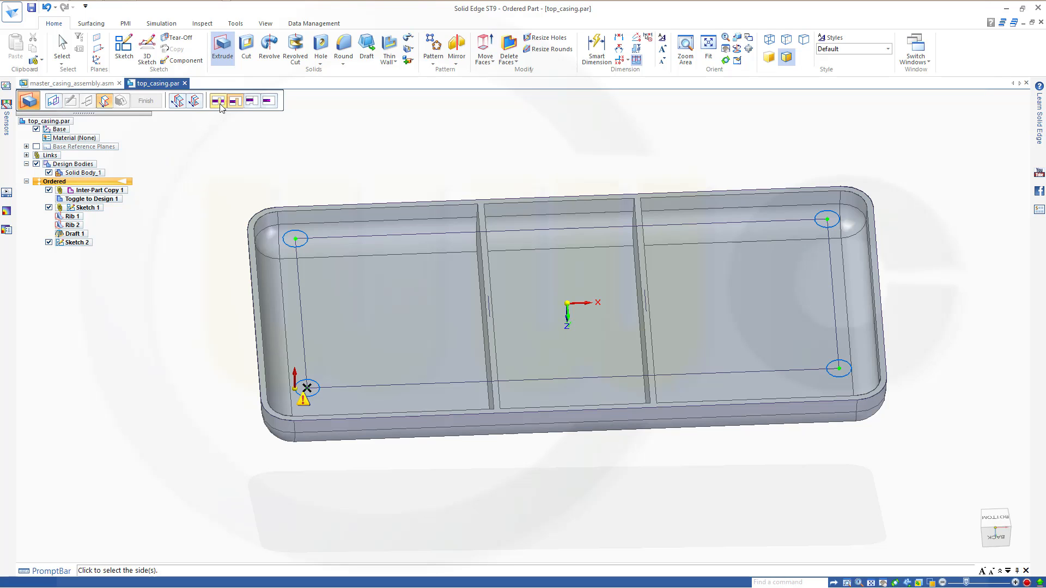
click(372, 494)
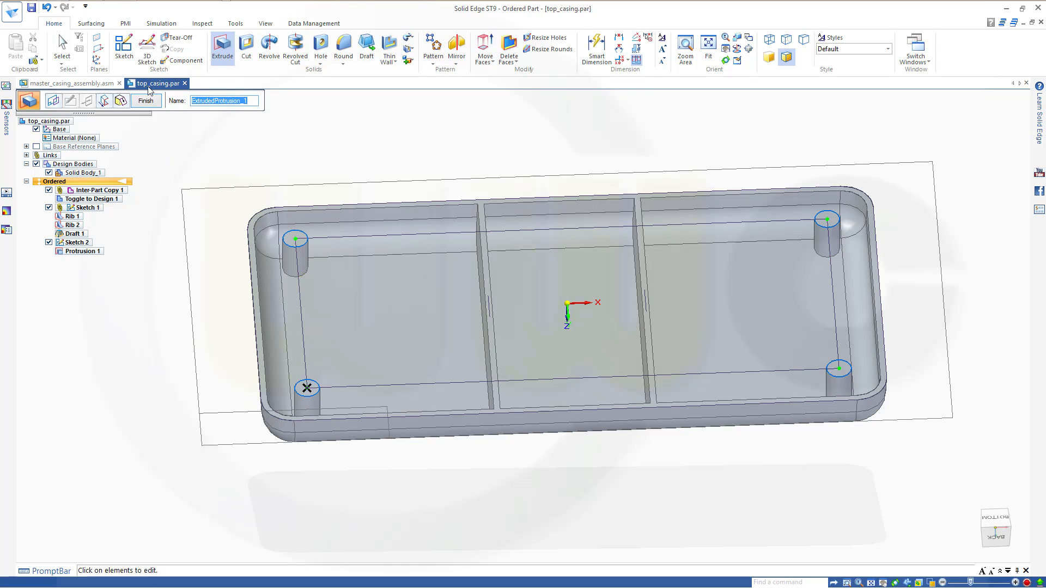
- Apply a 3° draft to the boss extrusion, flipped so the bosses widen toward the floor, and finish the feature
click(122, 102)
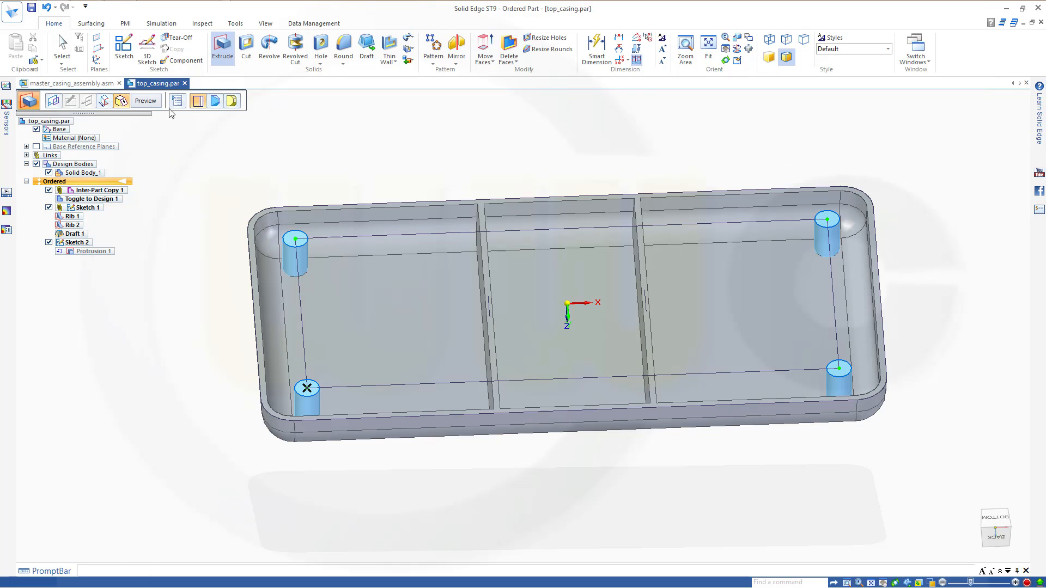
click(216, 102)
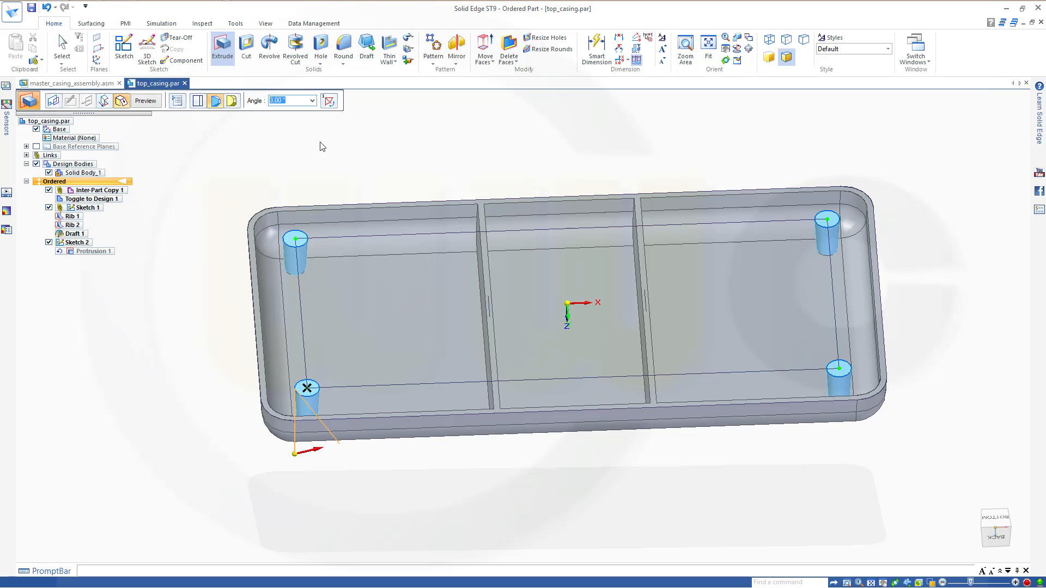
click(329, 101)
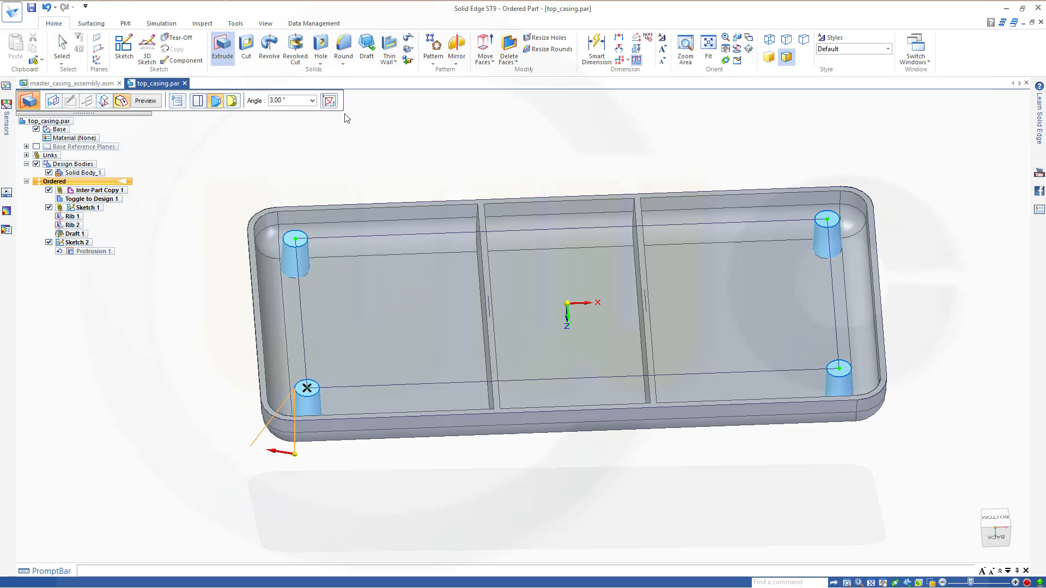
click(145, 101)
click(146, 102)
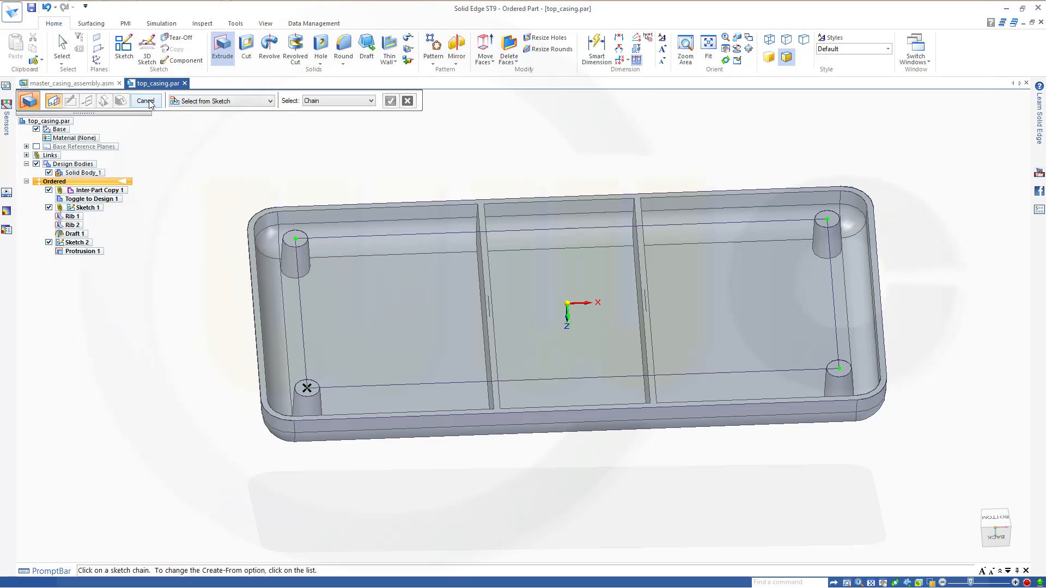
- Link the boss extrusion's draft angle to the master variable with the formula =top_draft_angle, and close the variable table
click(156, 102)
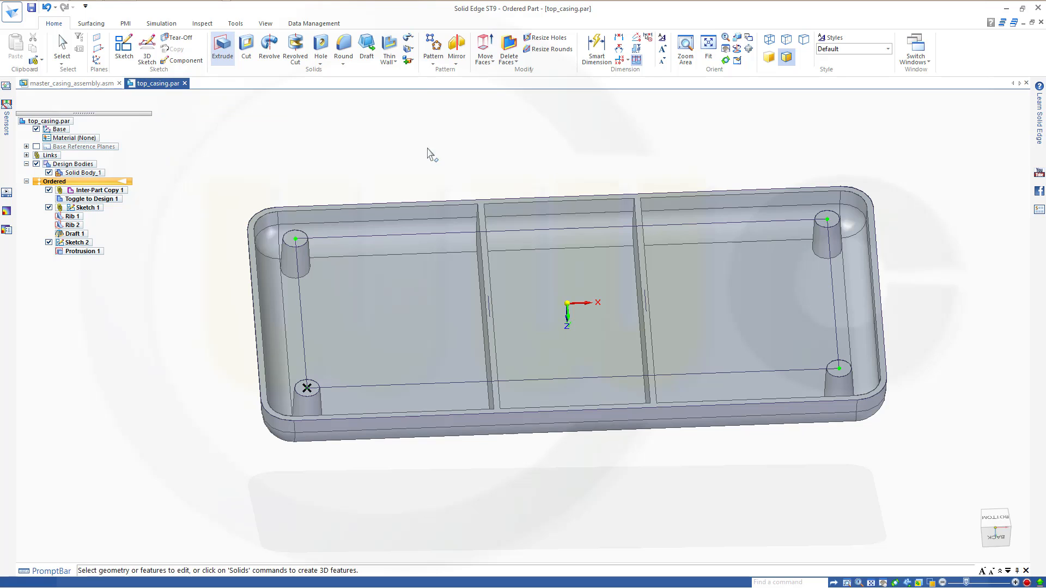
click(236, 25)
click(221, 38)
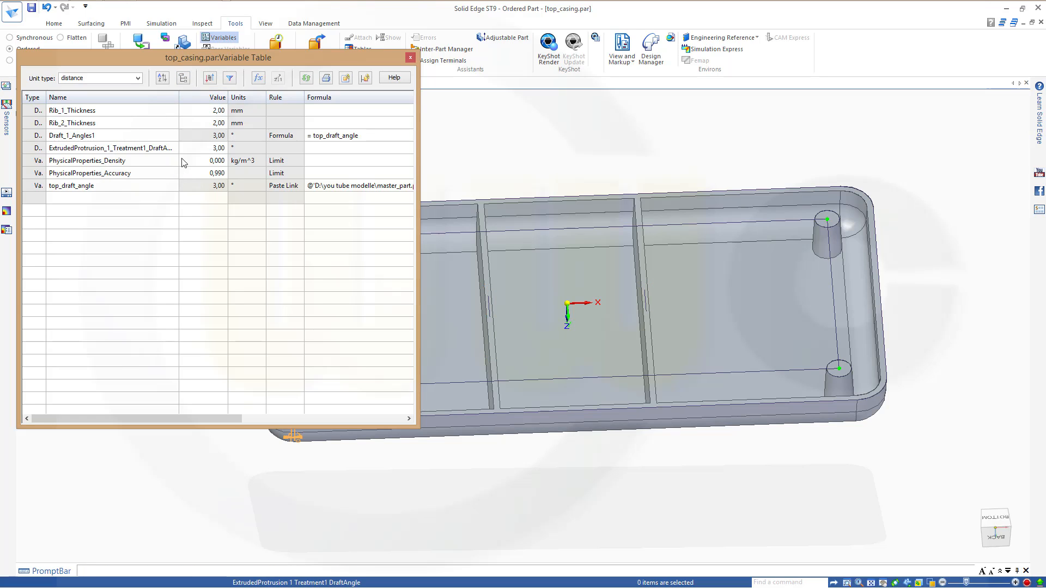
click(329, 148)
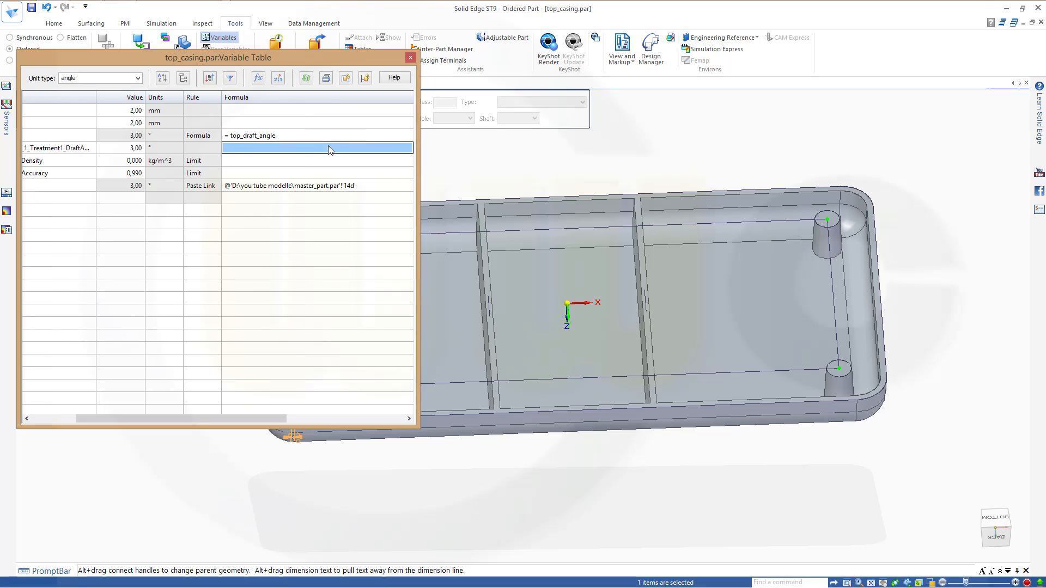
text(=)
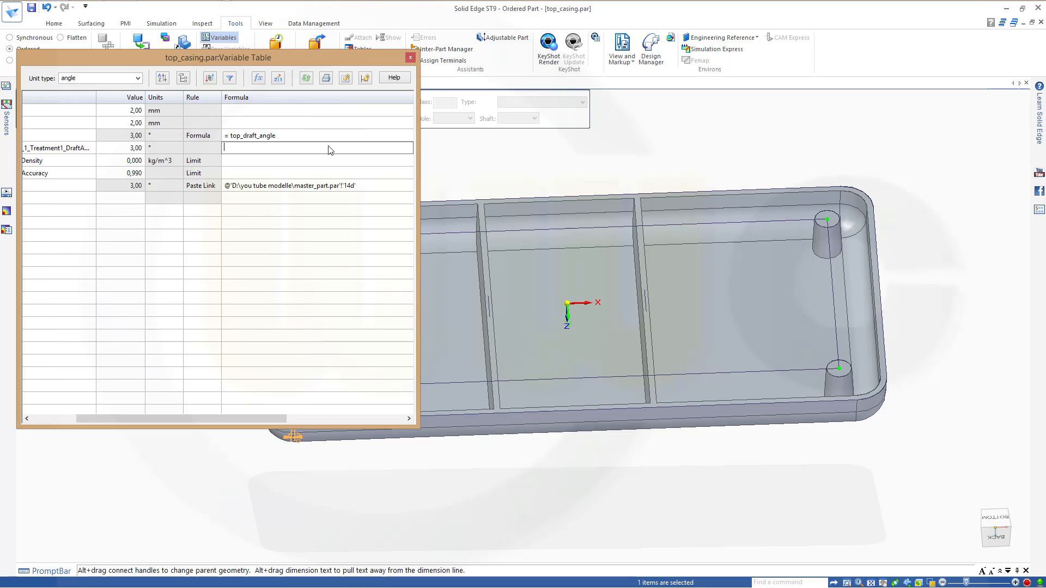
text(=top_draft_angle)
key(Return)
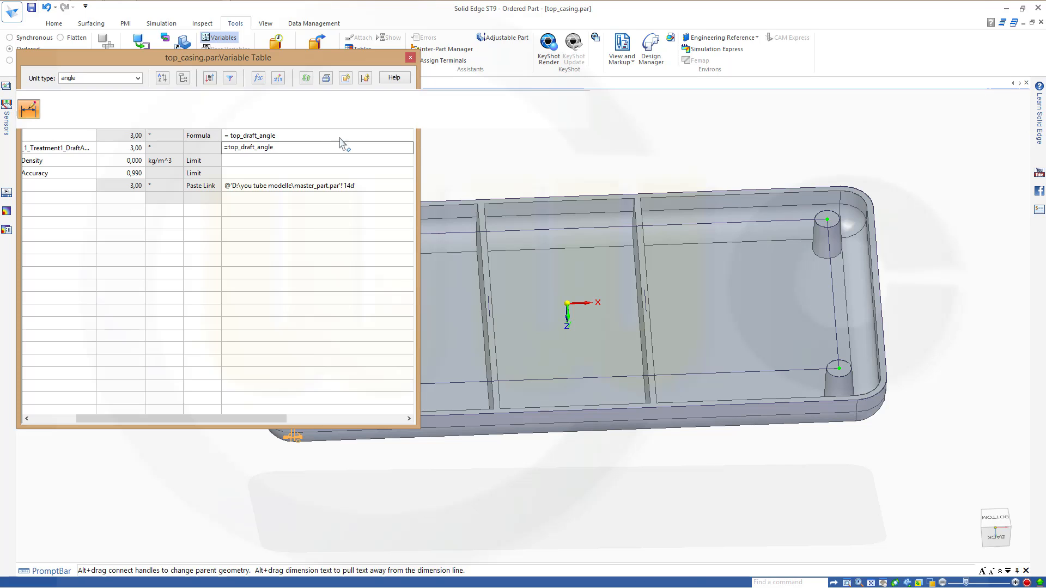
click(410, 58)
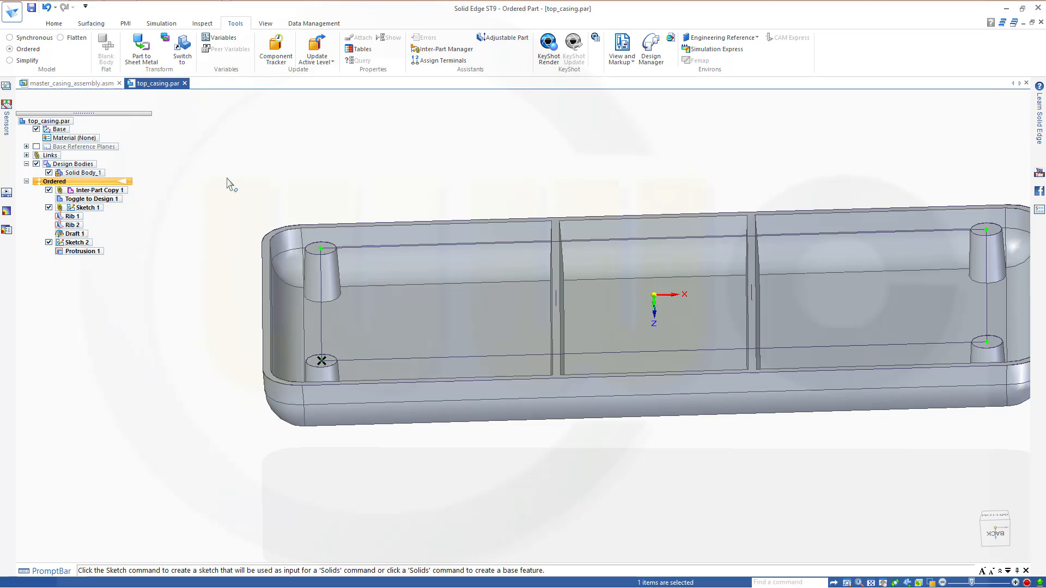
- Show the base reference planes and start a new sketch on the Front (xz) plane
click(57, 24)
click(123, 48)
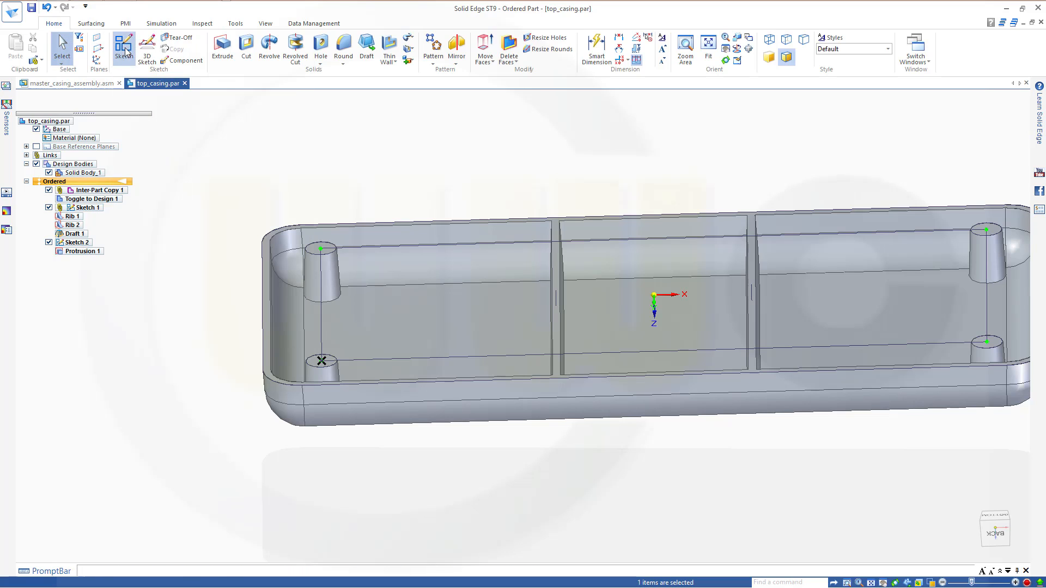
click(36, 147)
middle_drag(406, 172, 427, 191)
click(428, 191)
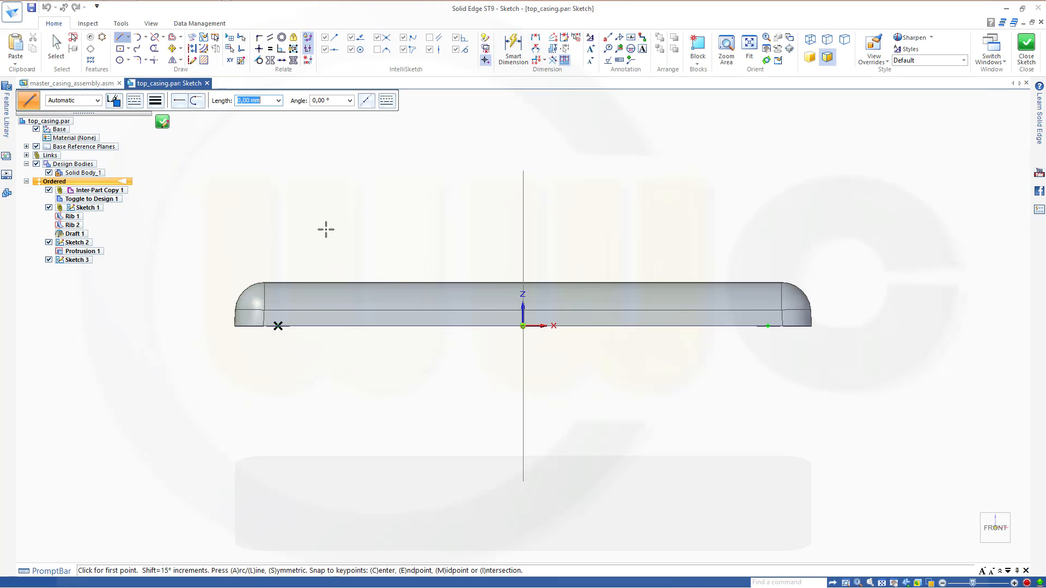
- Draw a two-point rectangle 5 mm wide and 5 mm high just outside the casing's negative X end, level with the rim
click(128, 49)
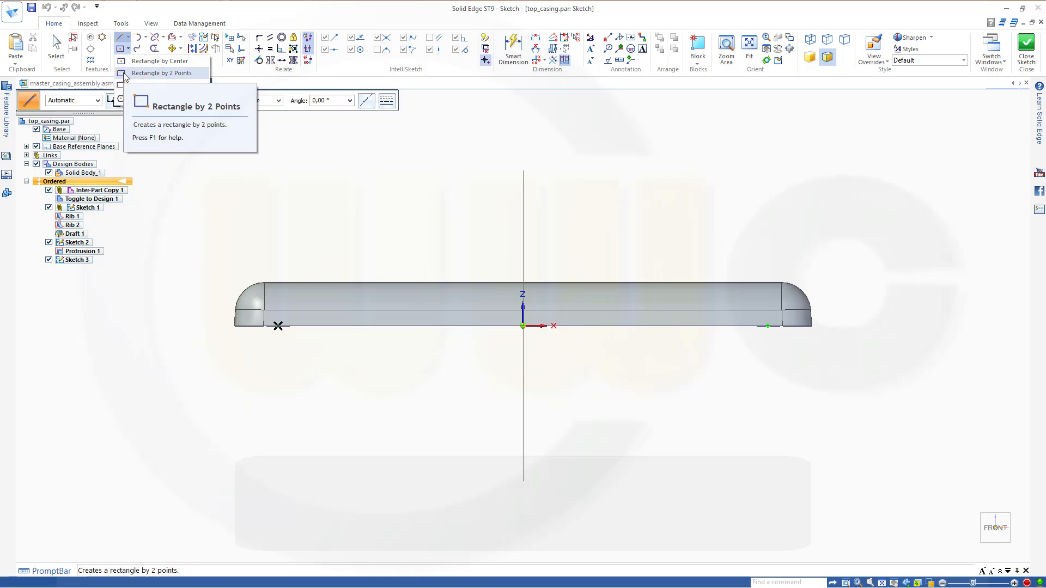
click(128, 73)
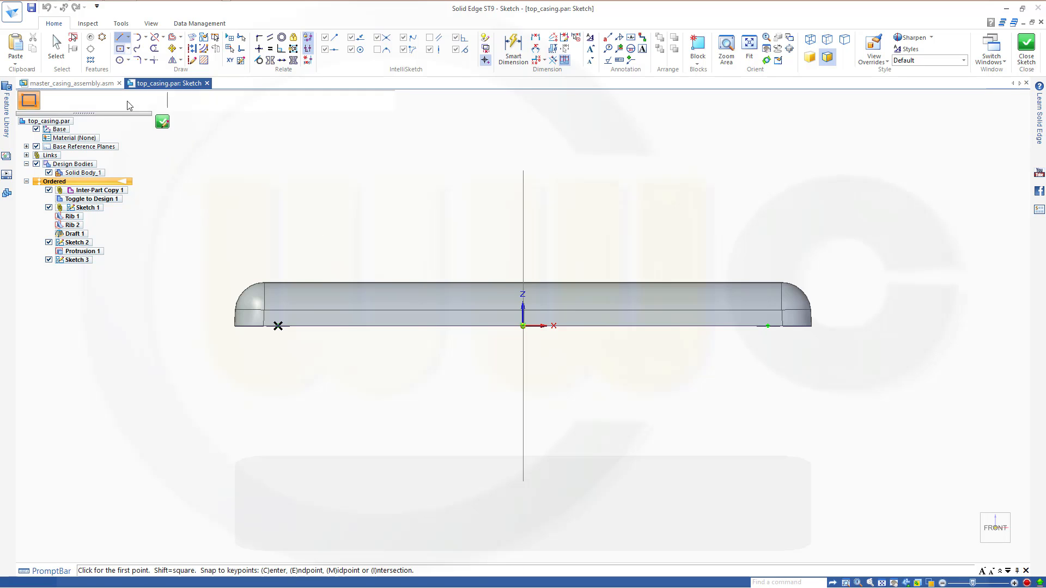
click(202, 326)
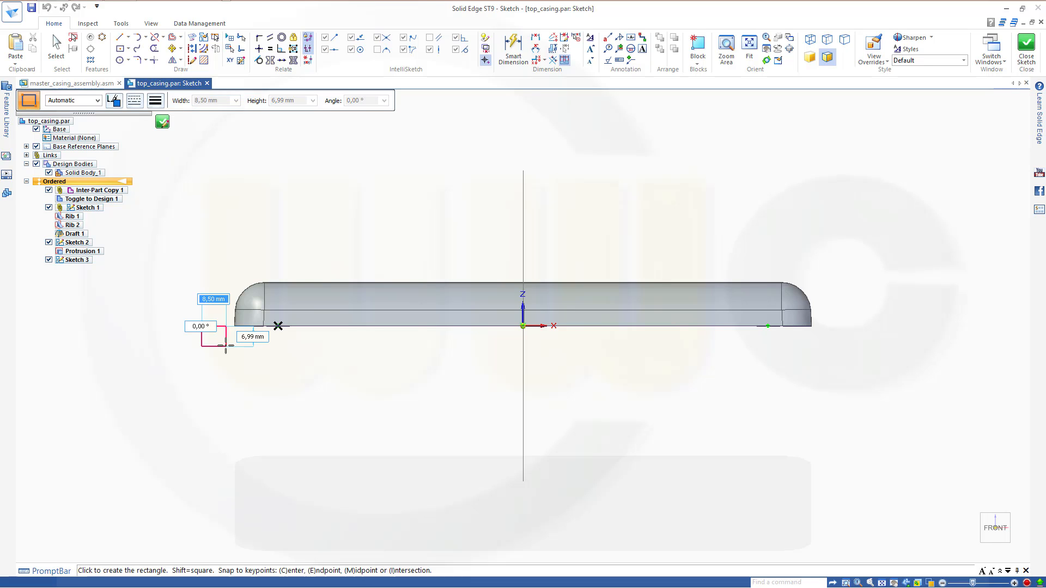
text(5)
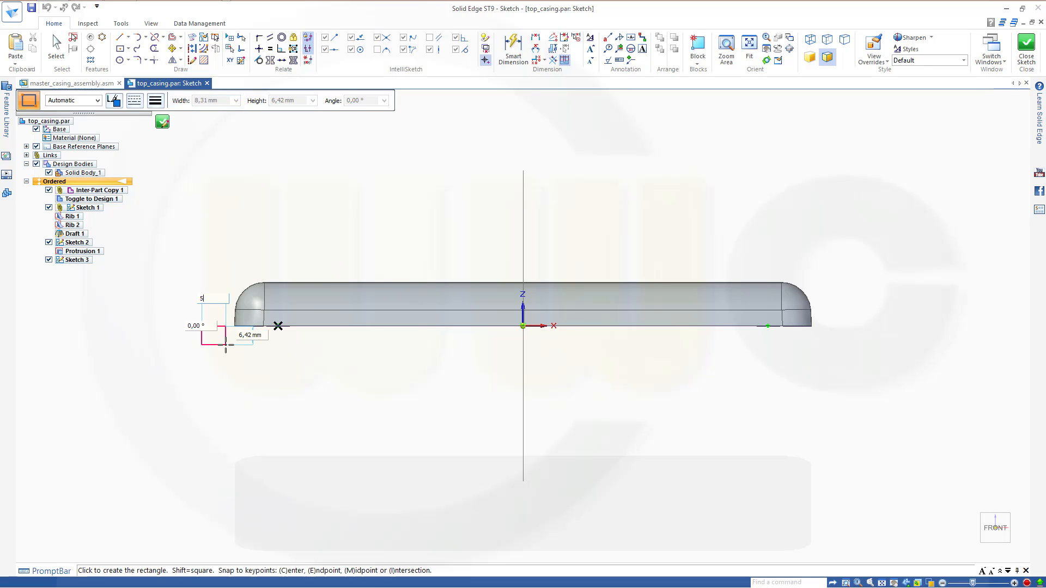
key(Tab)
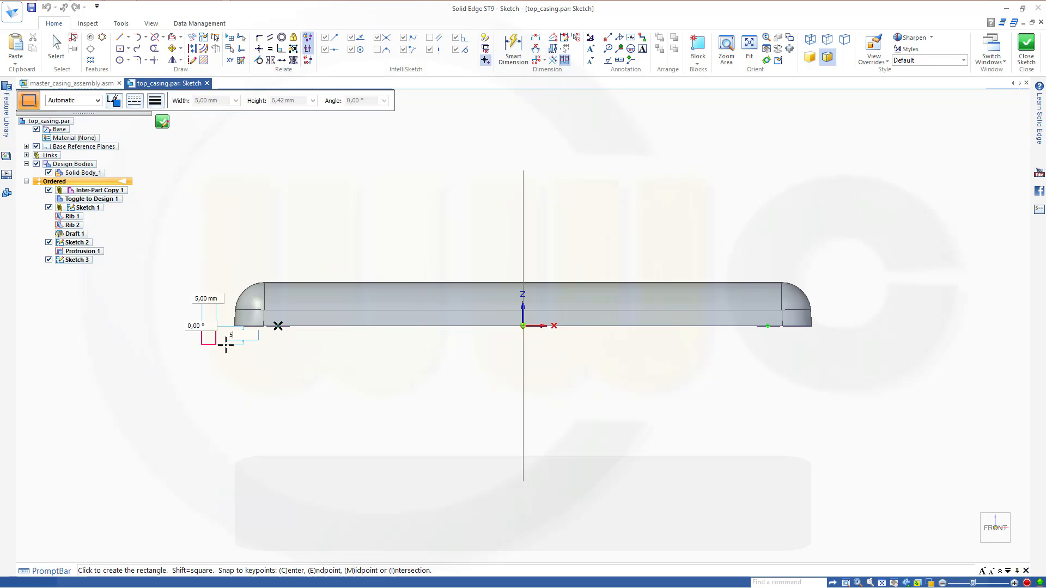
key(Tab)
click(226, 344)
scroll(175, 397, down, 2)
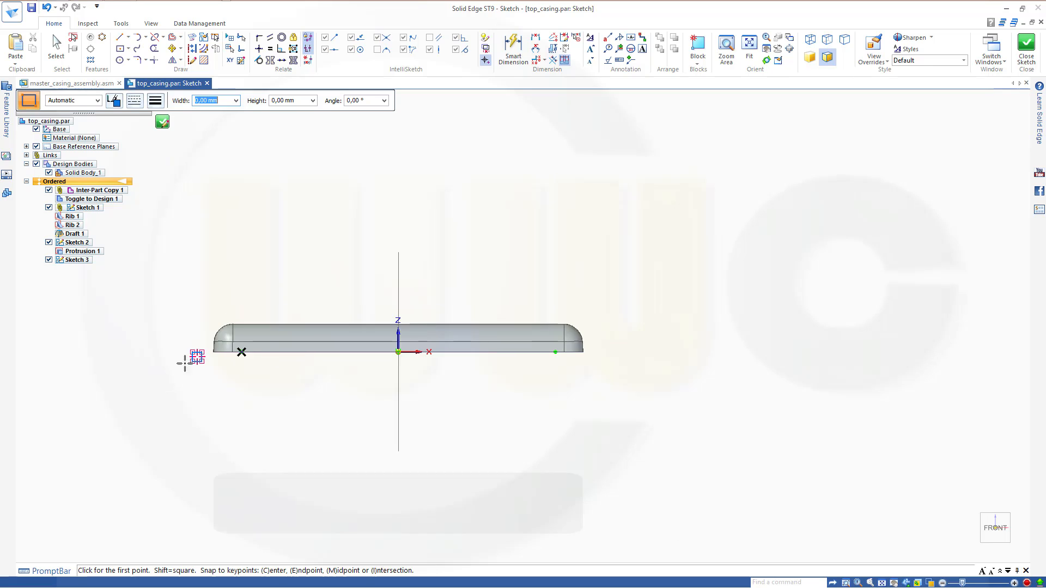
scroll(208, 304, up, 3)
scroll(218, 217, up, 1)
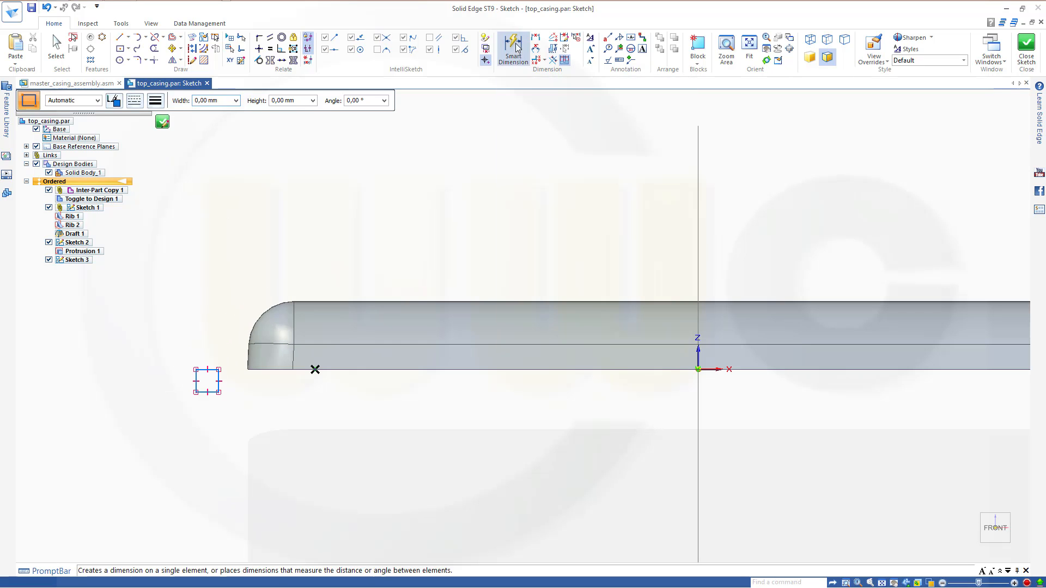
- Dimension the height and width of the small rectangle beside the casing
click(513, 49)
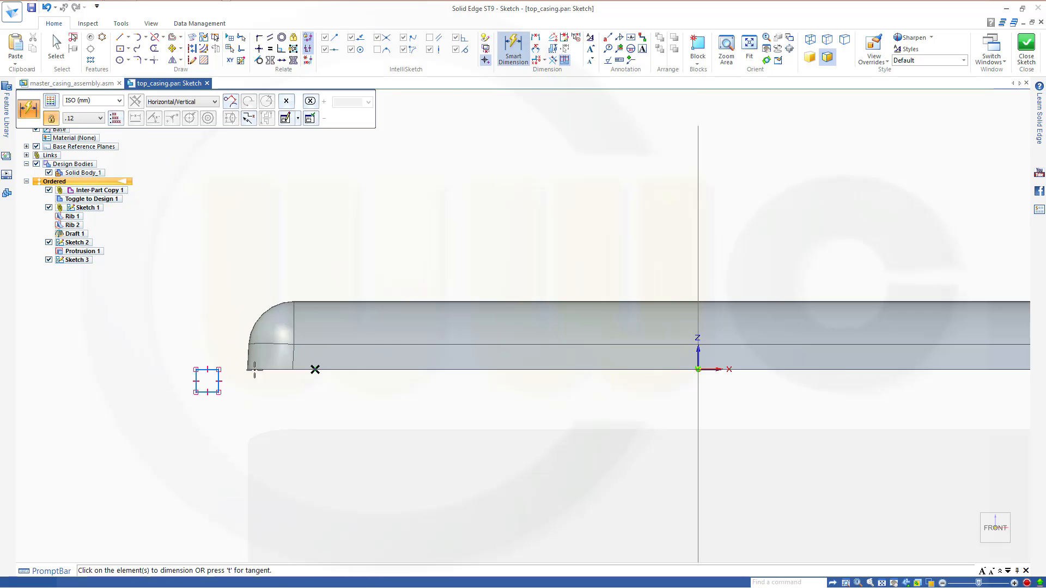
click(196, 381)
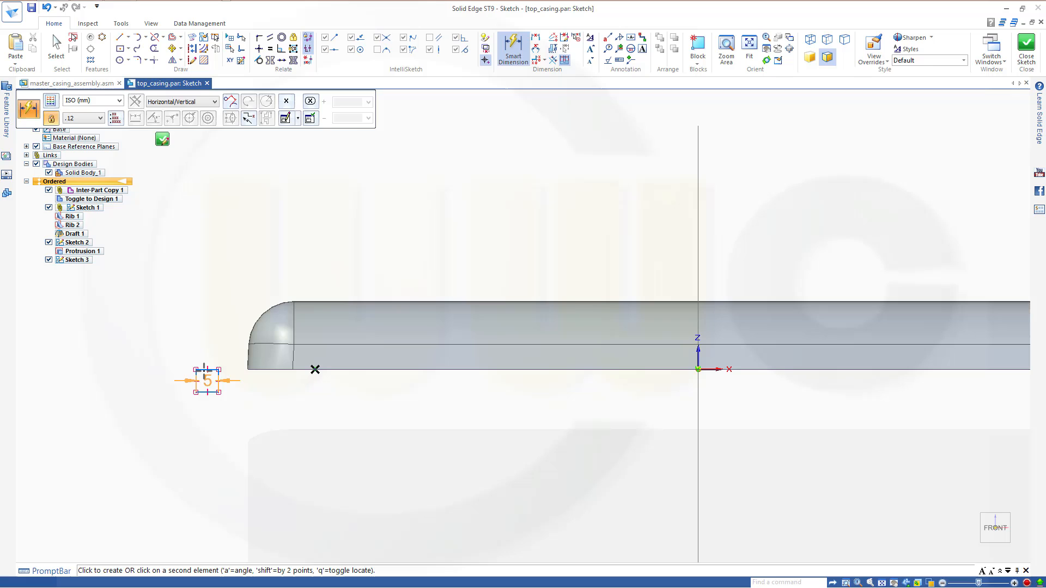
click(162, 383)
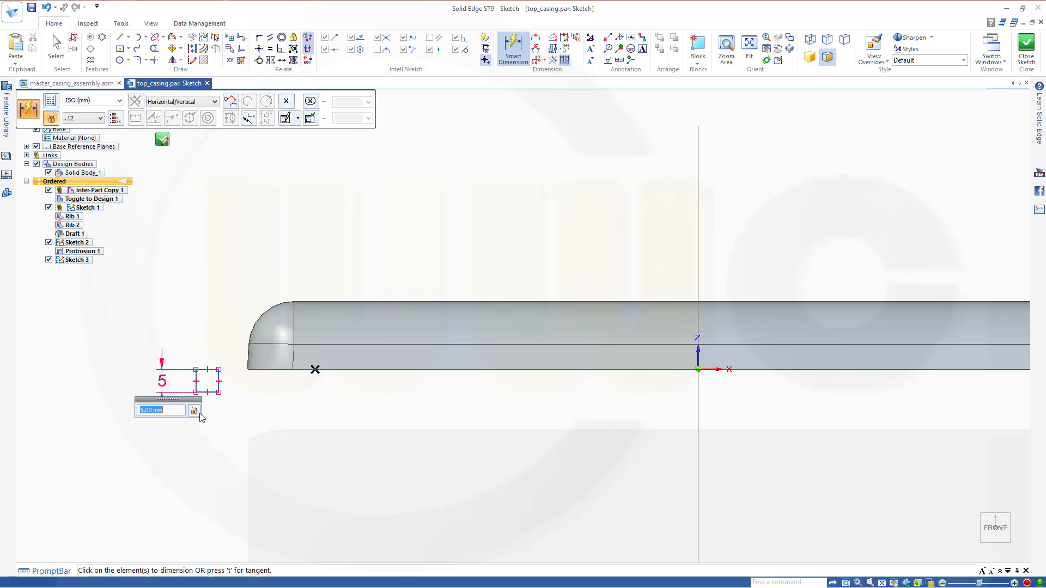
click(195, 384)
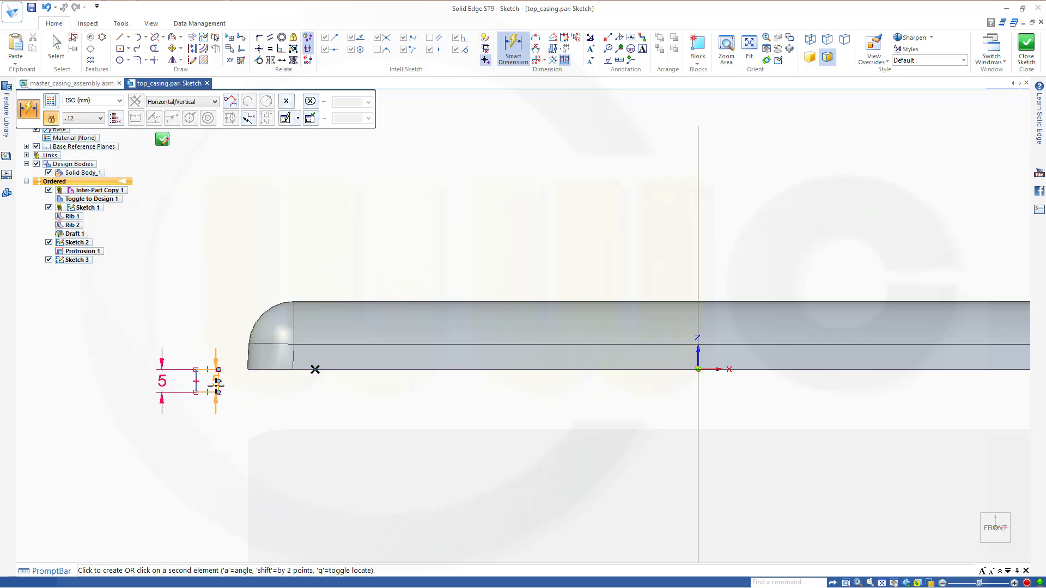
click(217, 385)
click(210, 351)
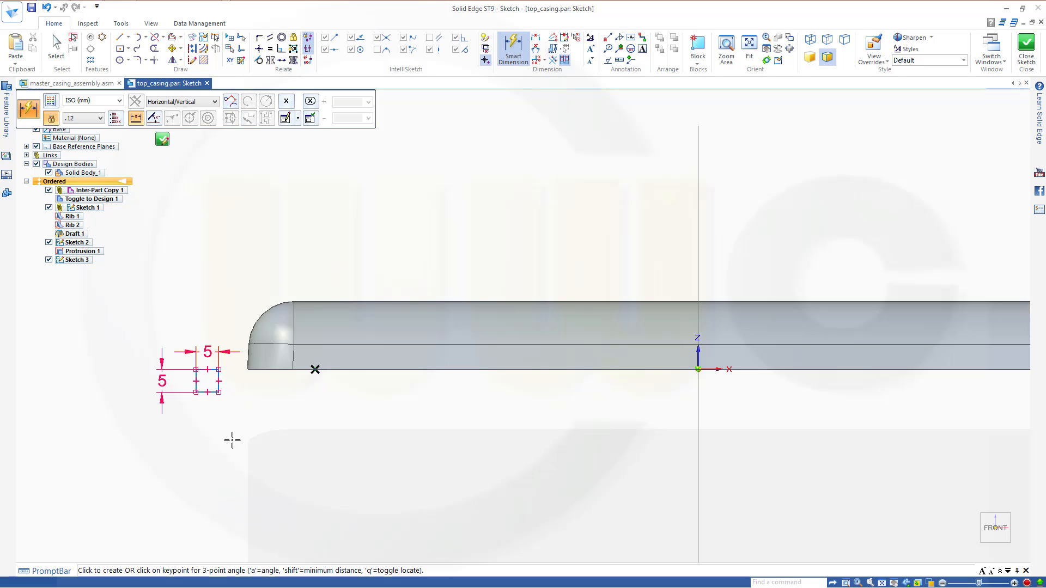
scroll(251, 410, down, 1)
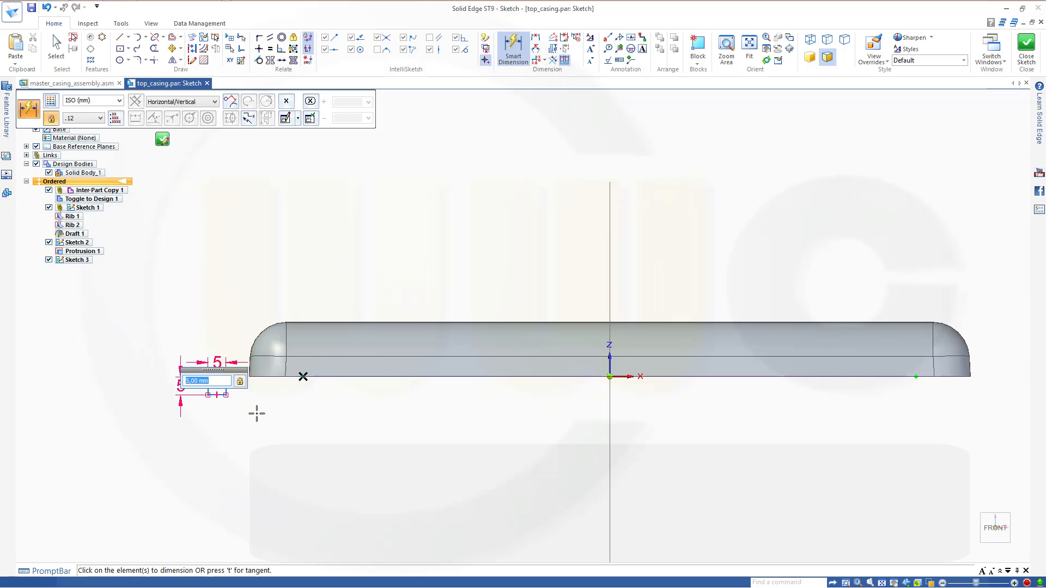
- Set both the width and the height dimension of the rectangle to 1 mm
middle_drag(226, 433, 296, 362)
scroll(235, 396, down, 2)
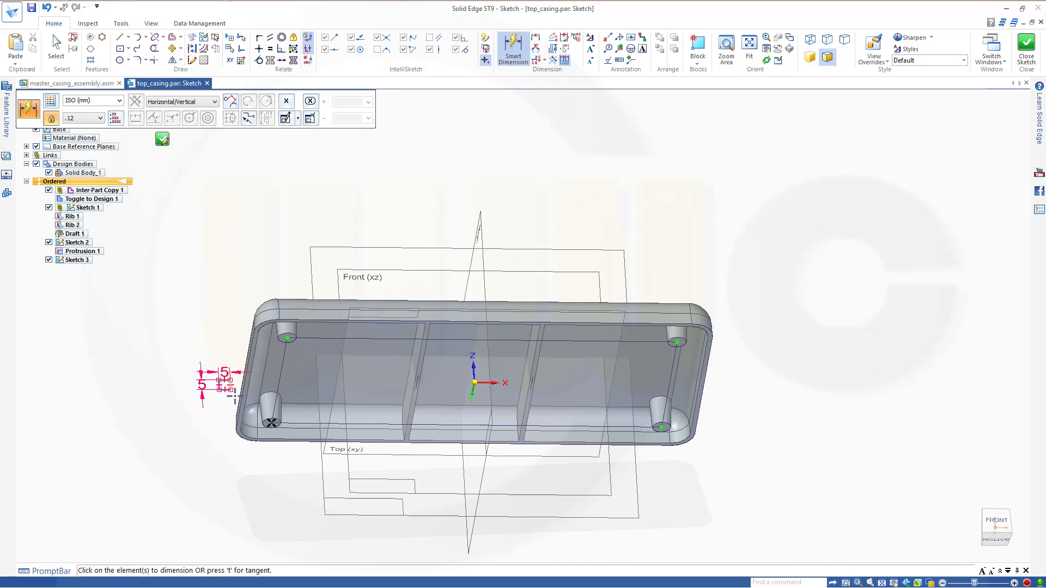
scroll(235, 396, up, 3)
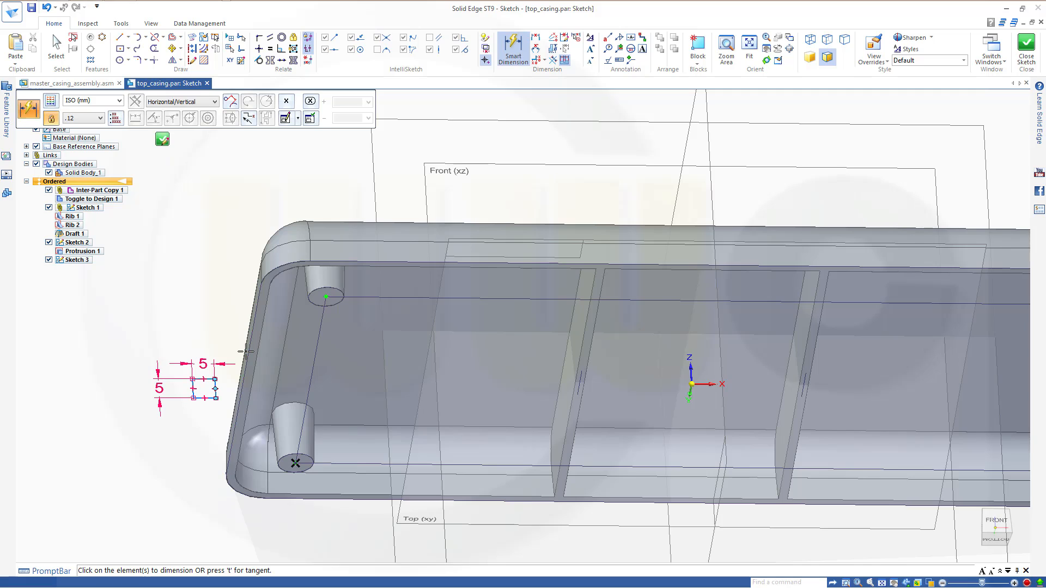
scroll(240, 340, up, 1)
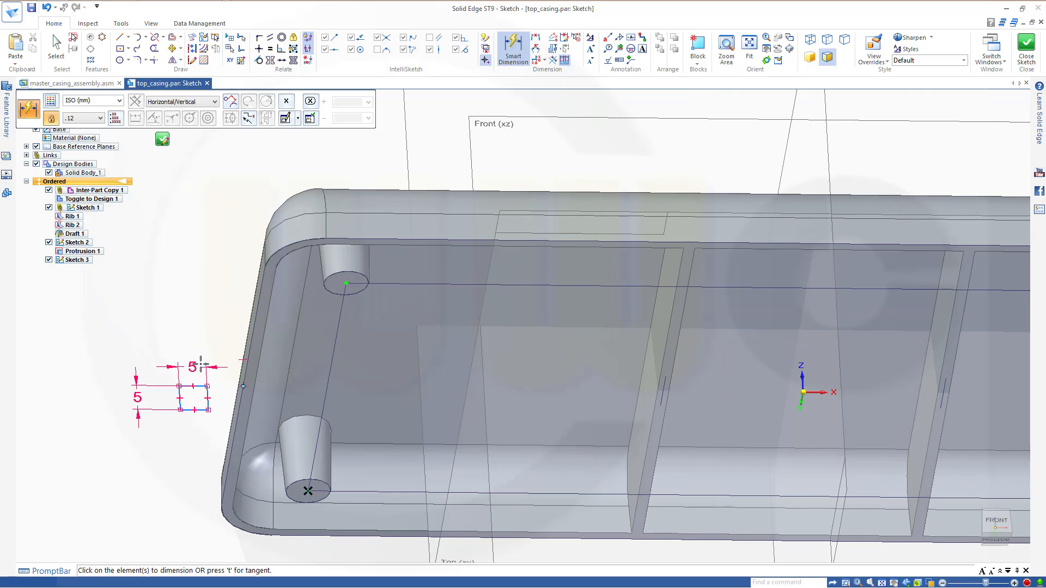
click(137, 398)
key(Escape)
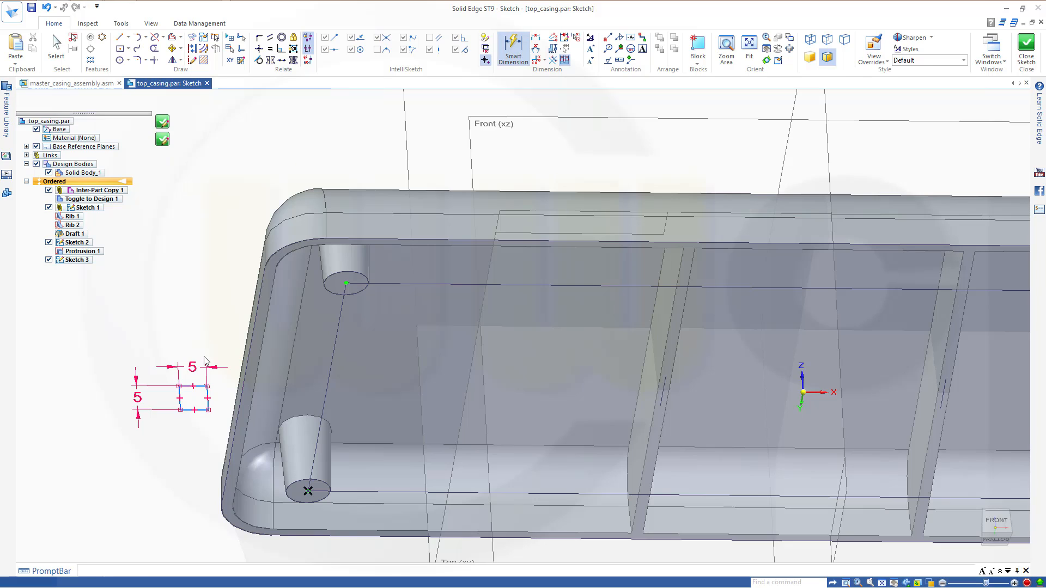
double_click(194, 369)
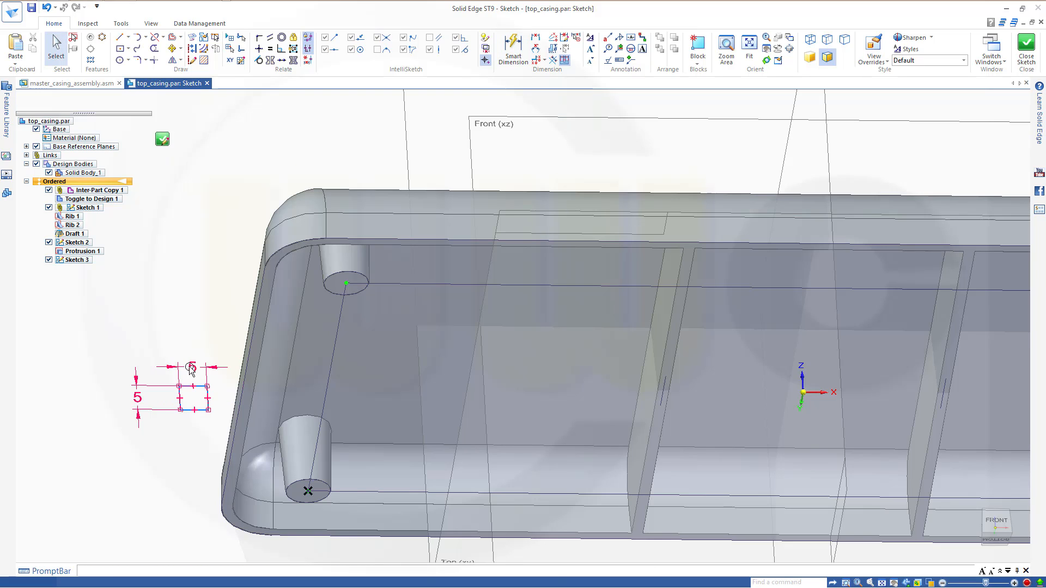
text(1)
key(Return)
click(155, 406)
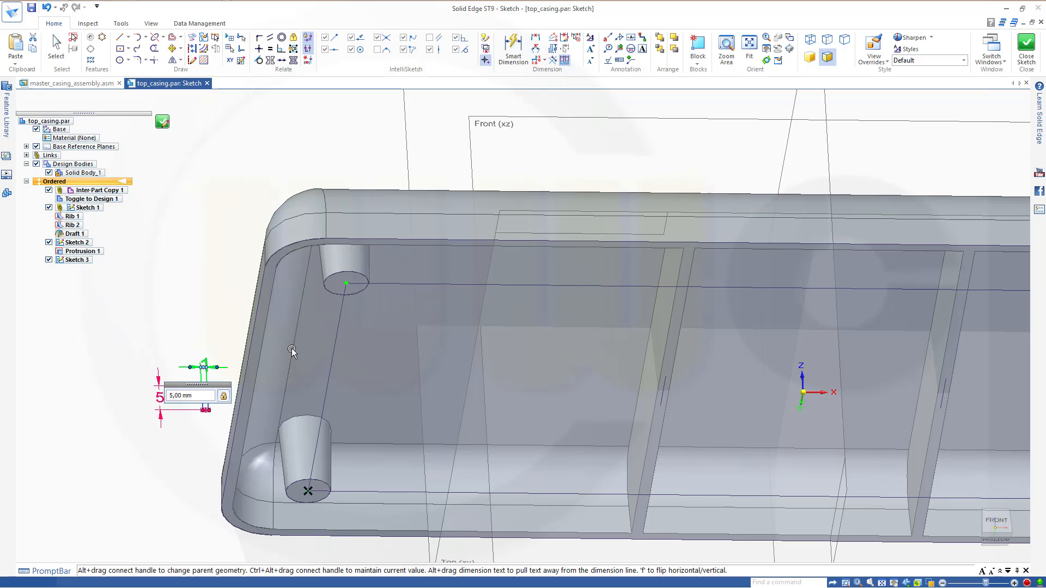
double_click(161, 406)
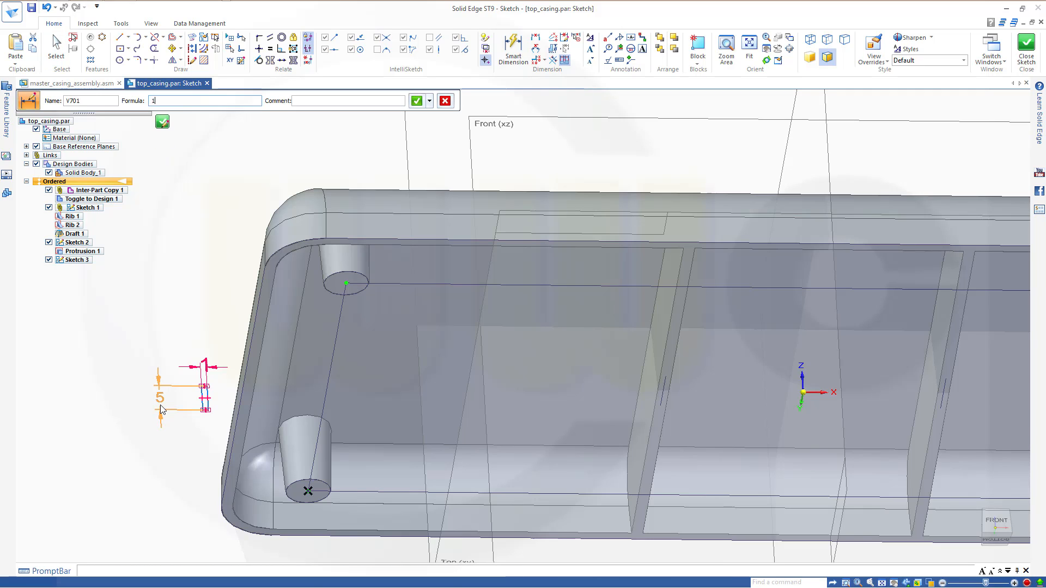
click(163, 382)
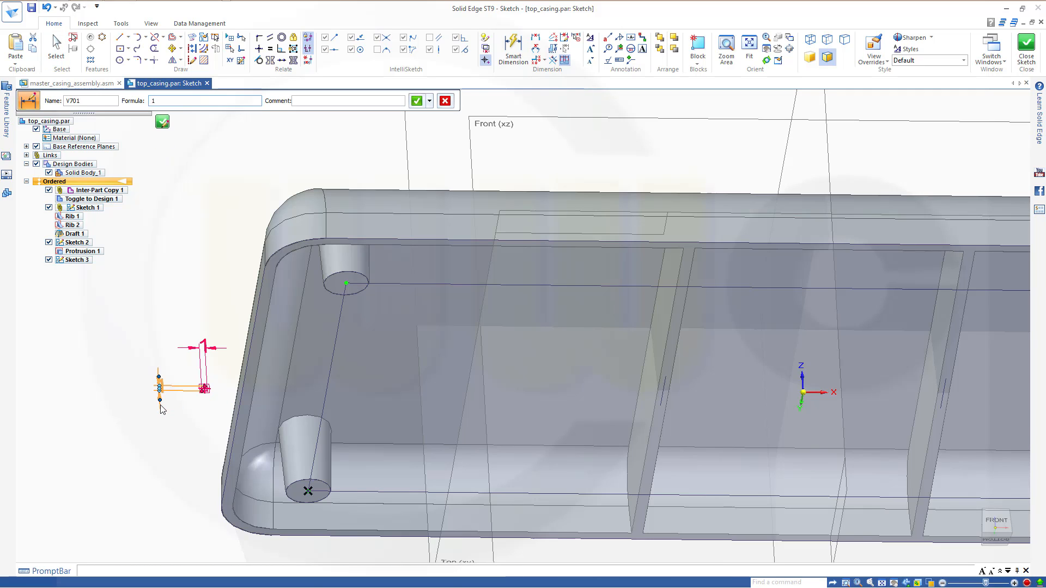
click(230, 375)
- Connect the upper outer corner of the small square to the outer edge of the casing's rim
scroll(224, 408, down, 2)
scroll(222, 392, up, 8)
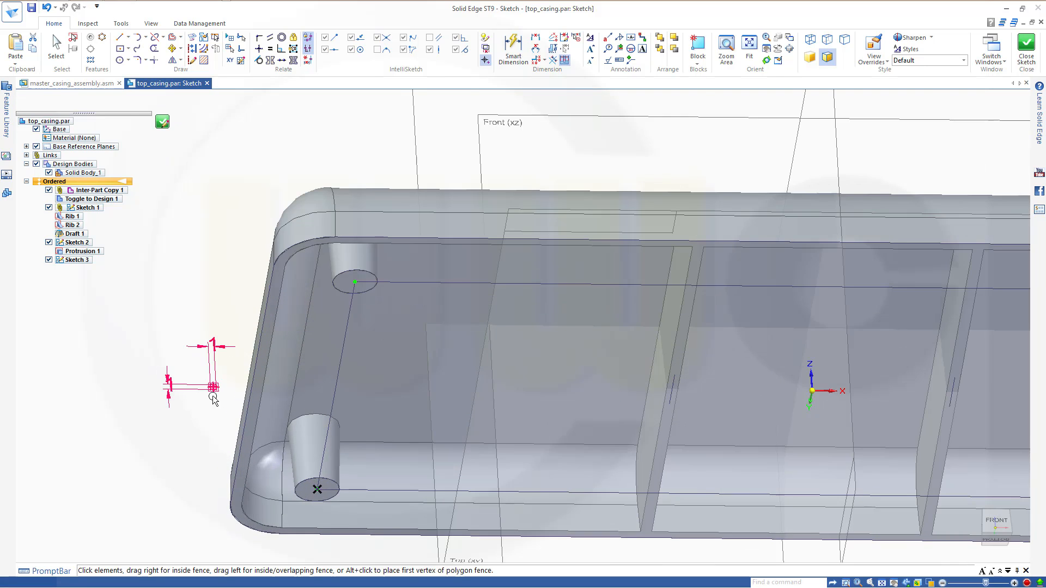
scroll(220, 385, up, 3)
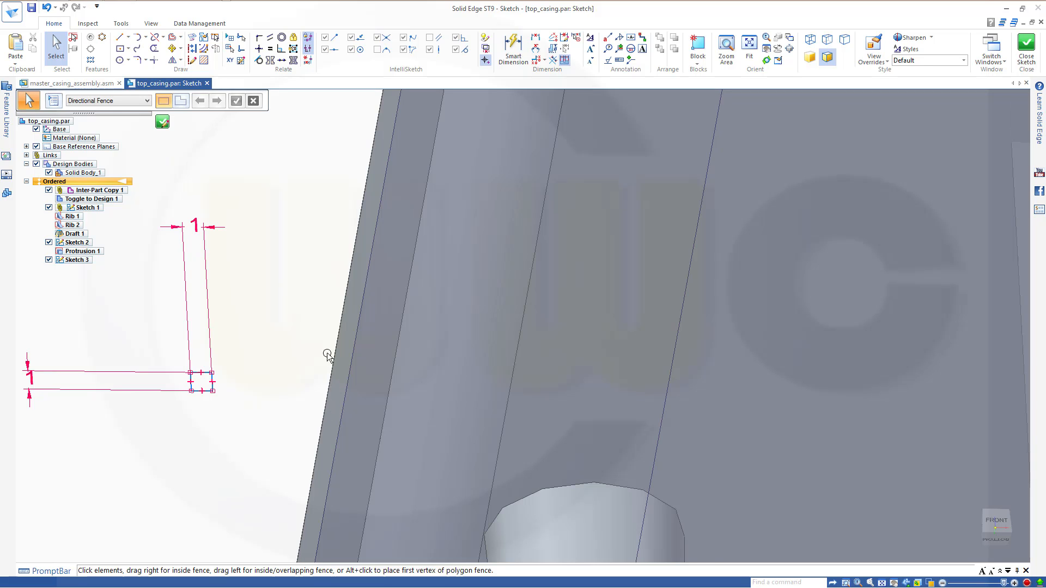
mouse_move(328, 355)
middle_down()
mouse_move(299, 322)
mouse_move(275, 332)
mouse_move(264, 290)
mouse_move(456, 393)
mouse_move(474, 431)
mouse_move(425, 402)
mouse_move(463, 517)
mouse_move(428, 517)
middle_up()
scroll(473, 433, down, 8)
scroll(444, 517, up, 4)
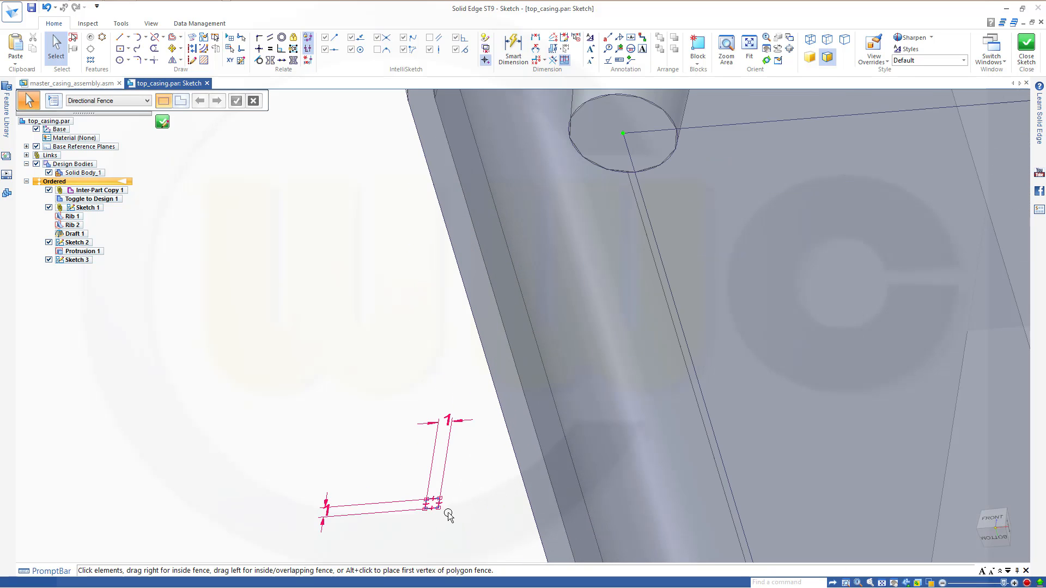
scroll(449, 516, up, 1)
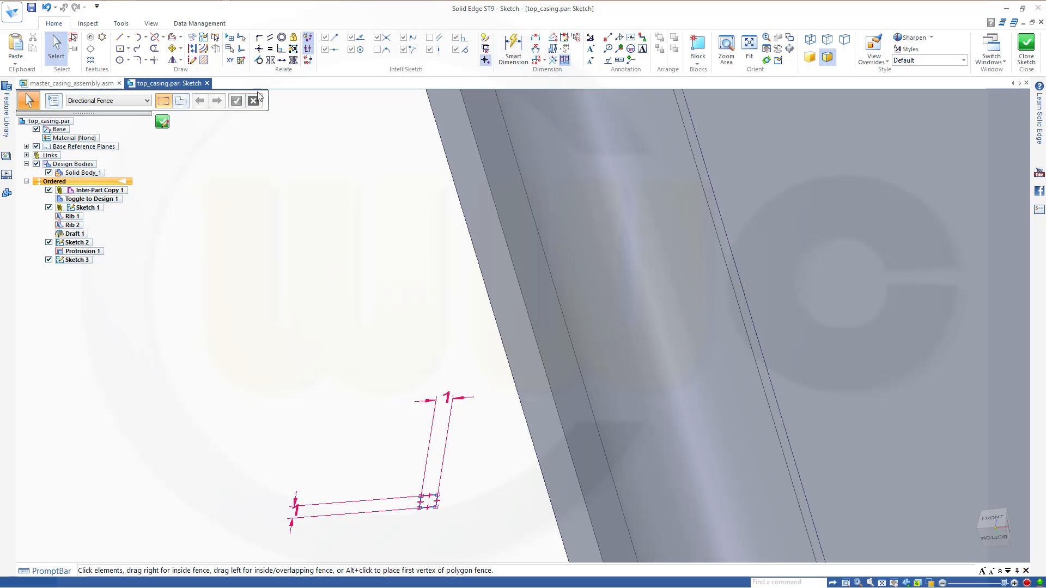
click(259, 39)
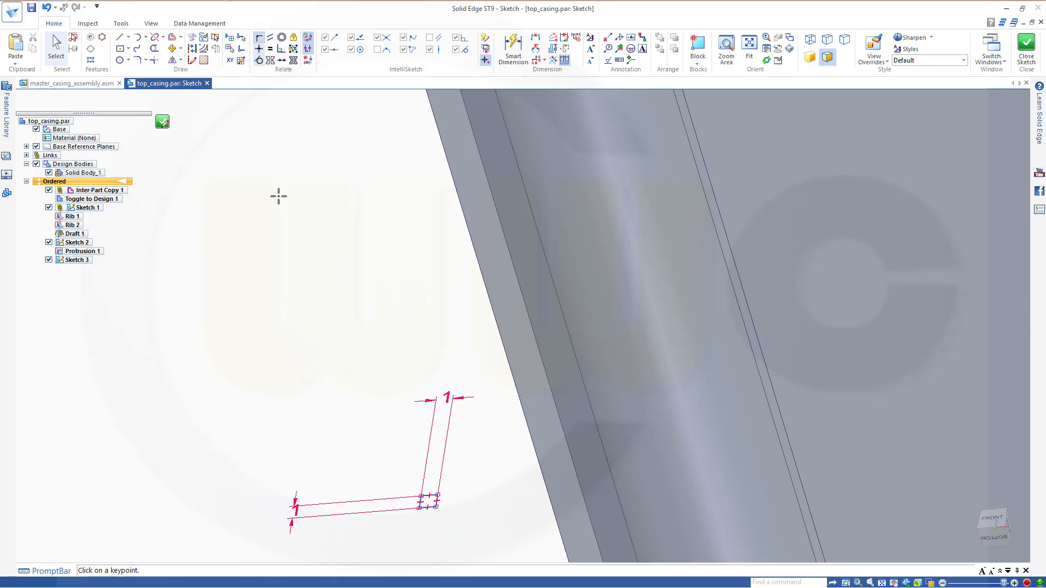
click(421, 496)
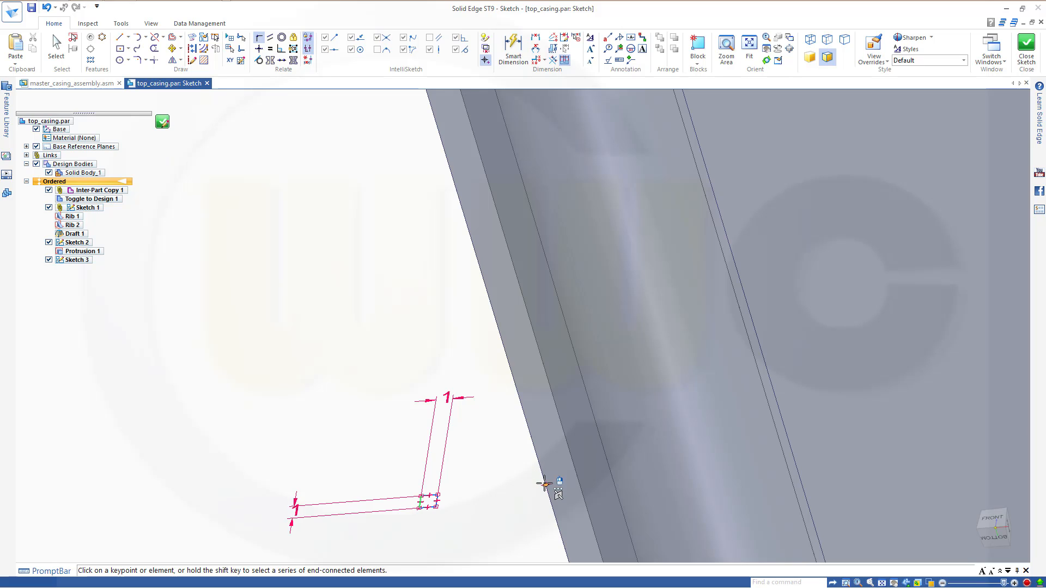
click(544, 484)
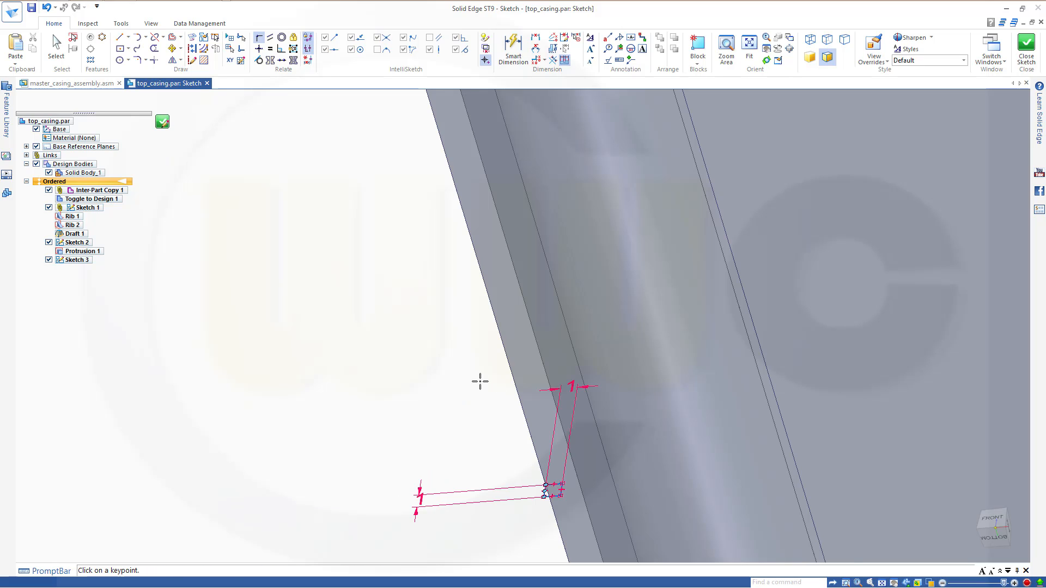
- Check the connected square from around the casing corner and close the sketch
middle_drag(480, 382, 452, 278)
scroll(597, 415, up, 1)
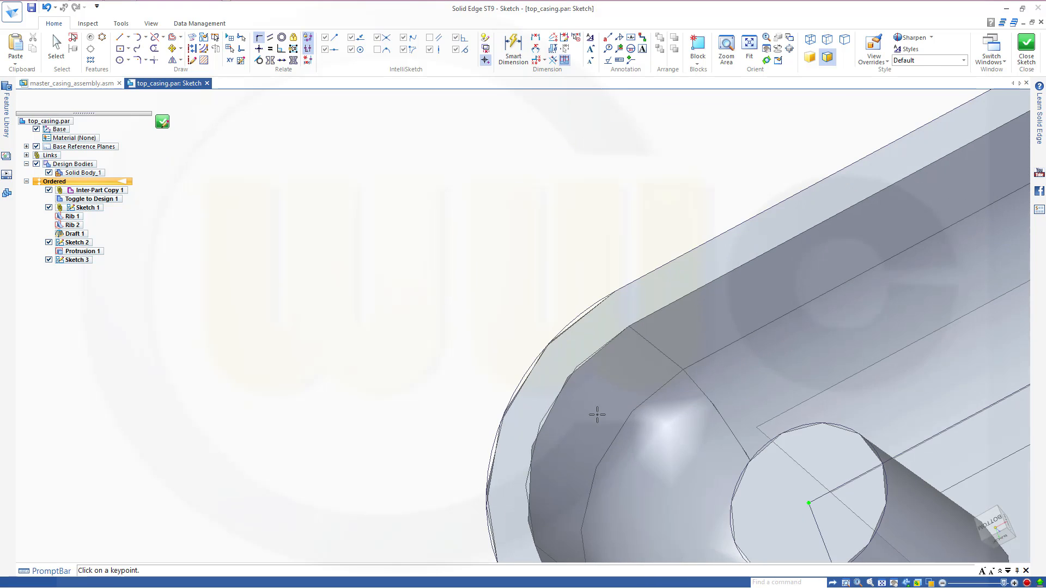
scroll(649, 435, down, 4)
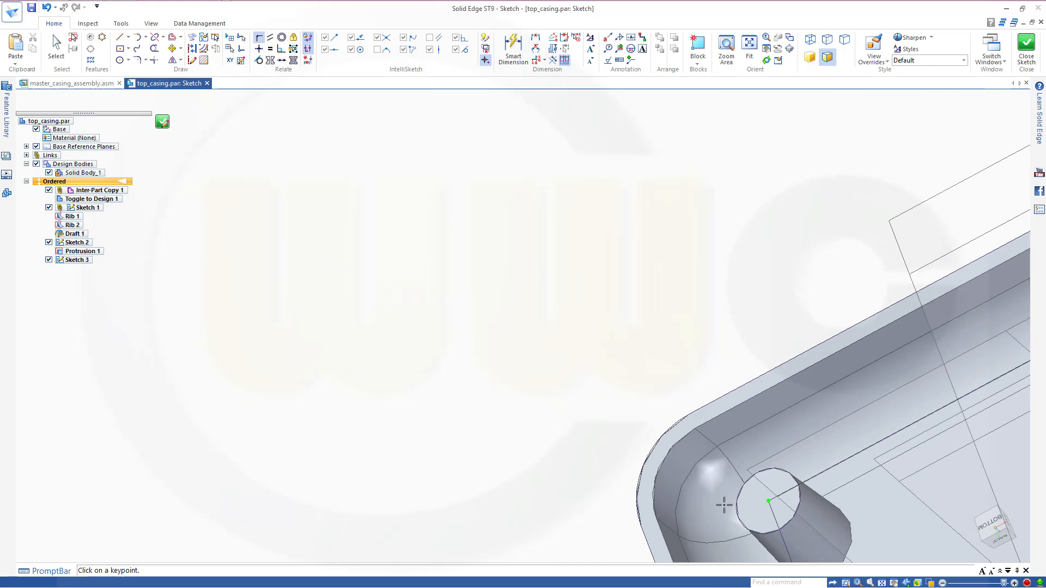
scroll(741, 506, down, 1)
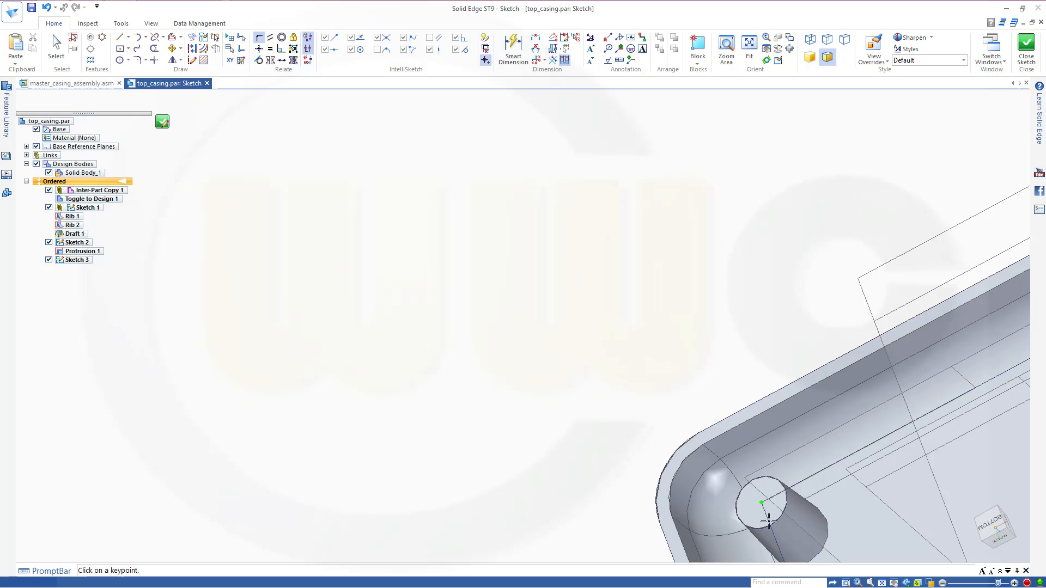
shift+middle_drag(759, 508, 683, 447)
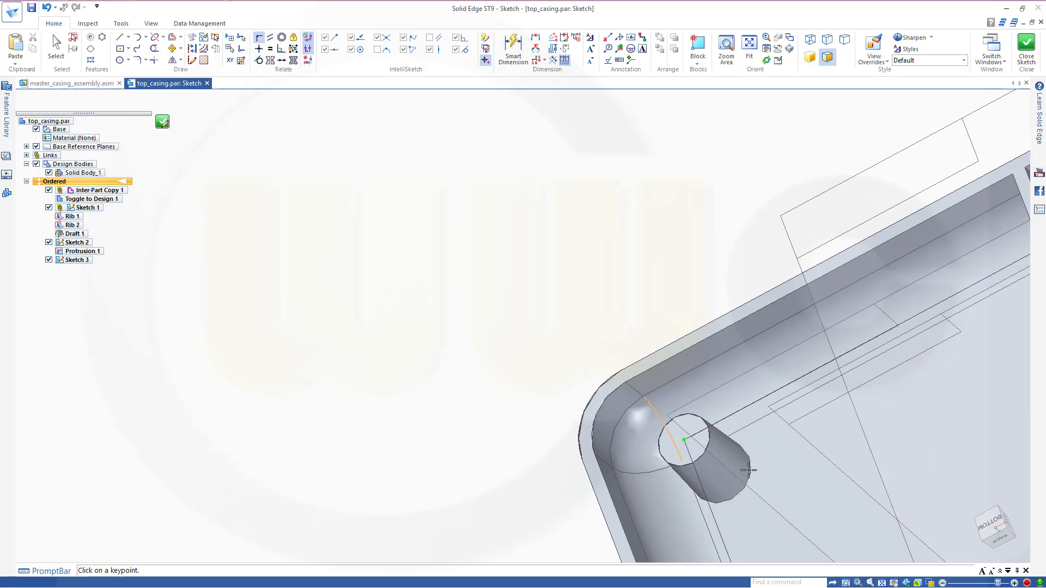
middle_drag(637, 374, 896, 463)
scroll(951, 499, up, 1)
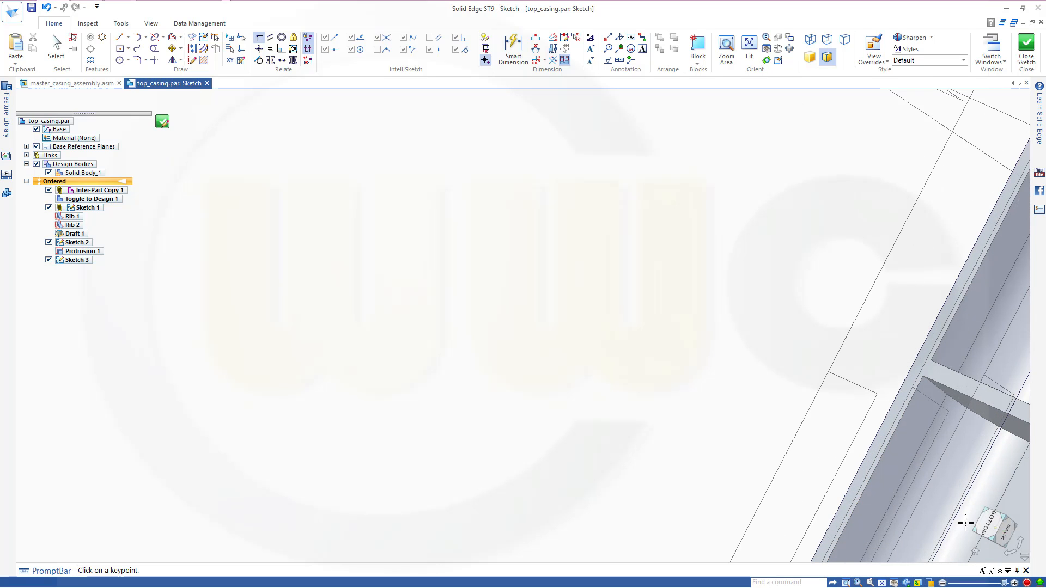
click(1028, 52)
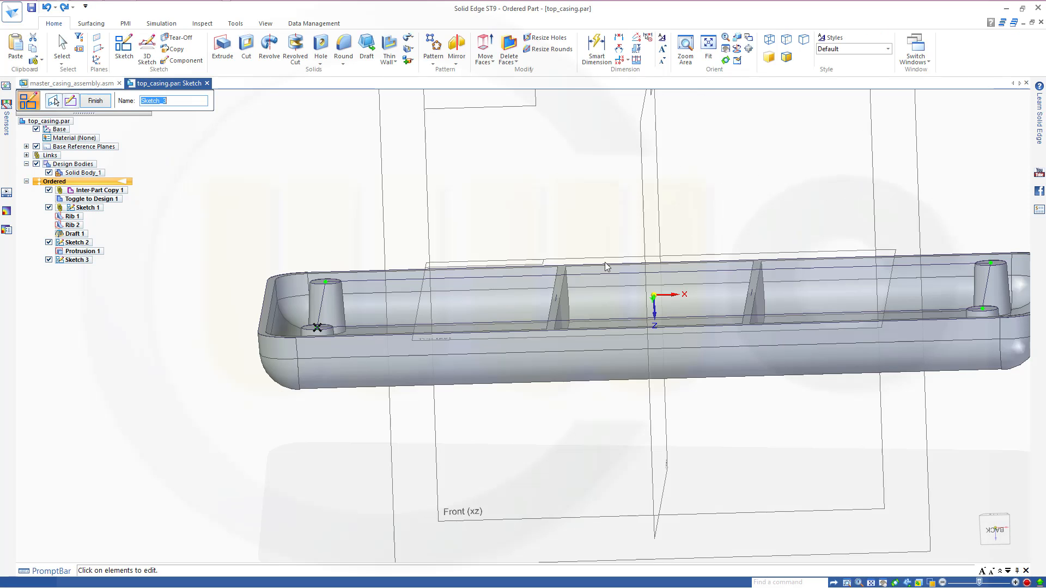
- Create a swept protrusion of the small square along the casing's outer rim edge chain, using a single path and cross section
scroll(287, 282, up, 5)
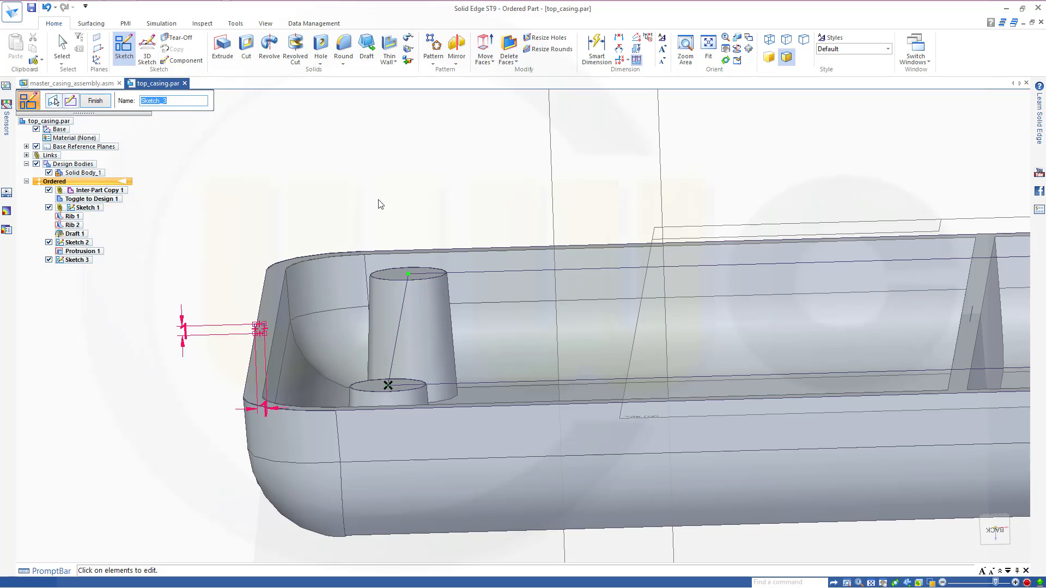
click(407, 37)
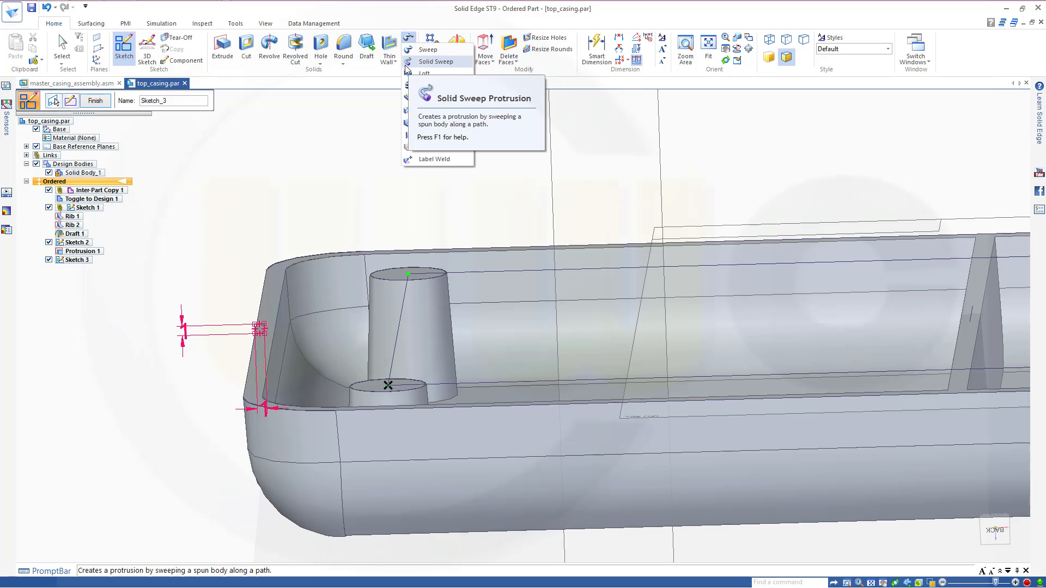
click(428, 50)
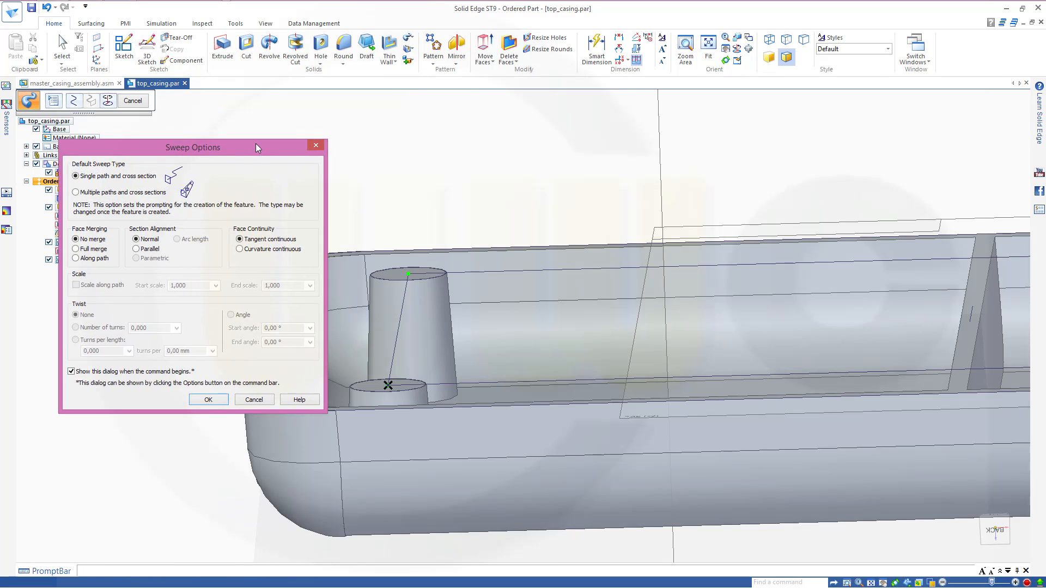
drag(238, 140, 644, 162)
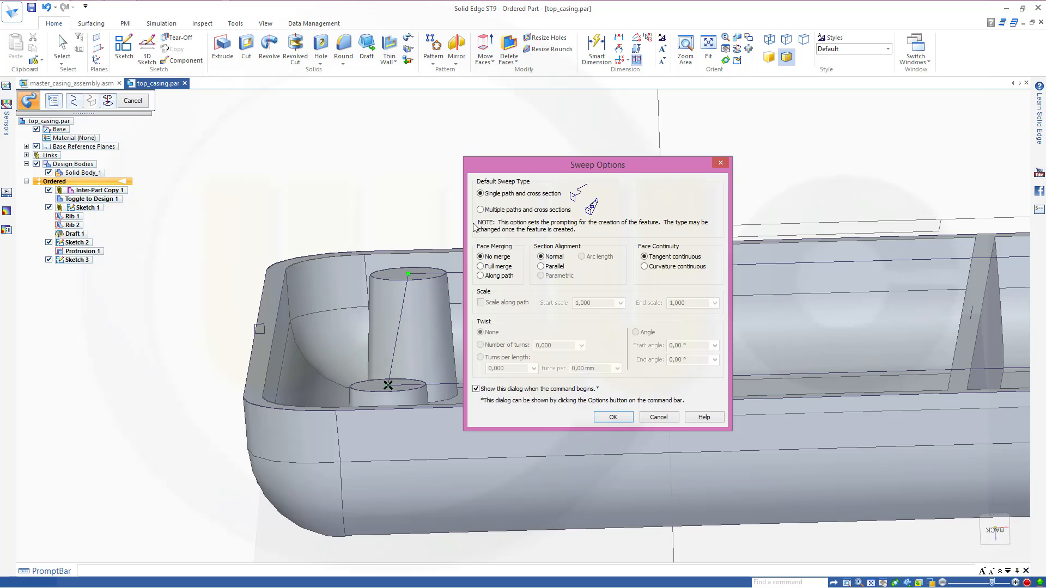
click(605, 418)
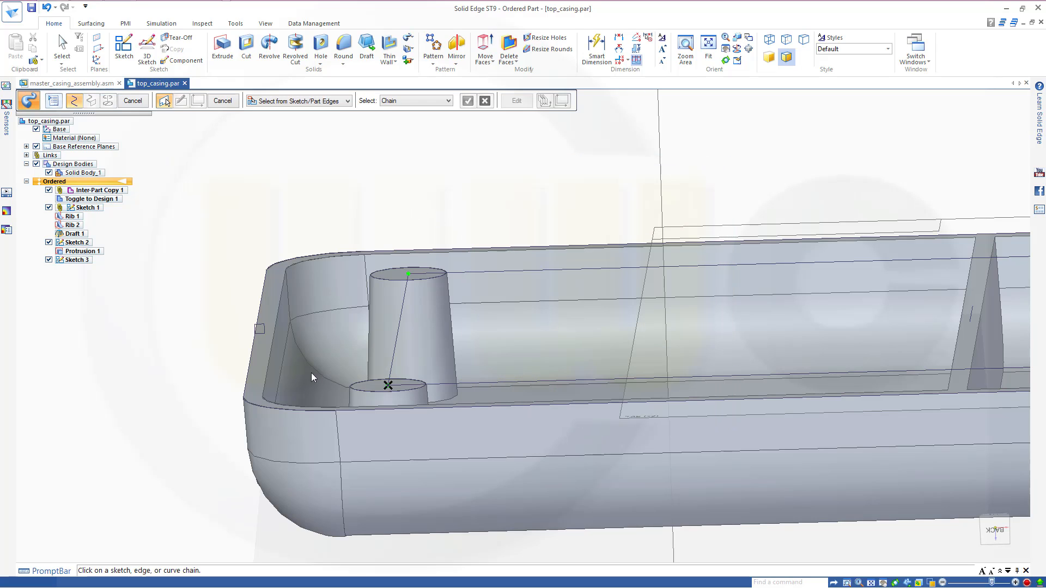
click(247, 359)
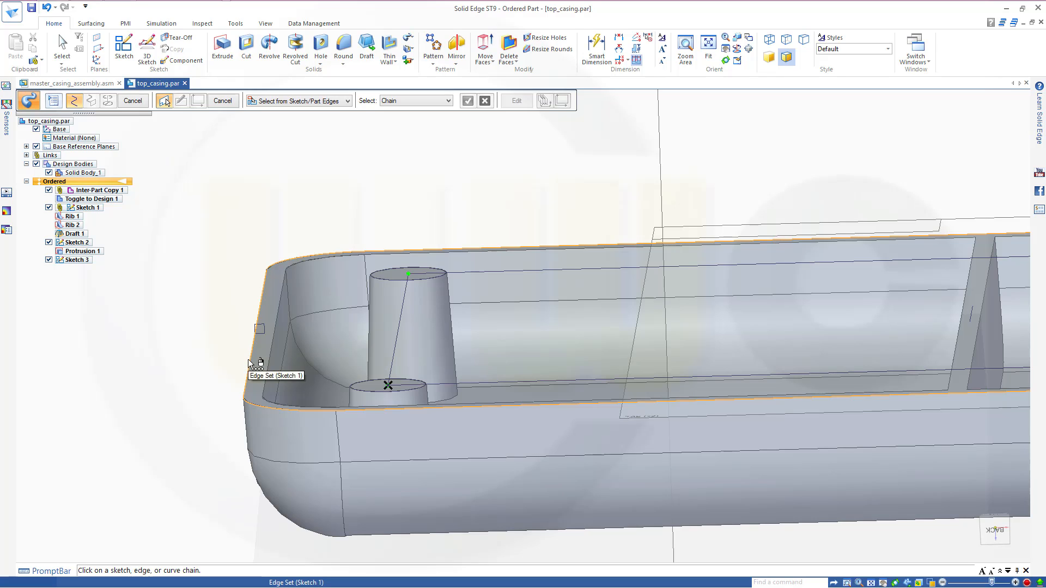
right_click(248, 359)
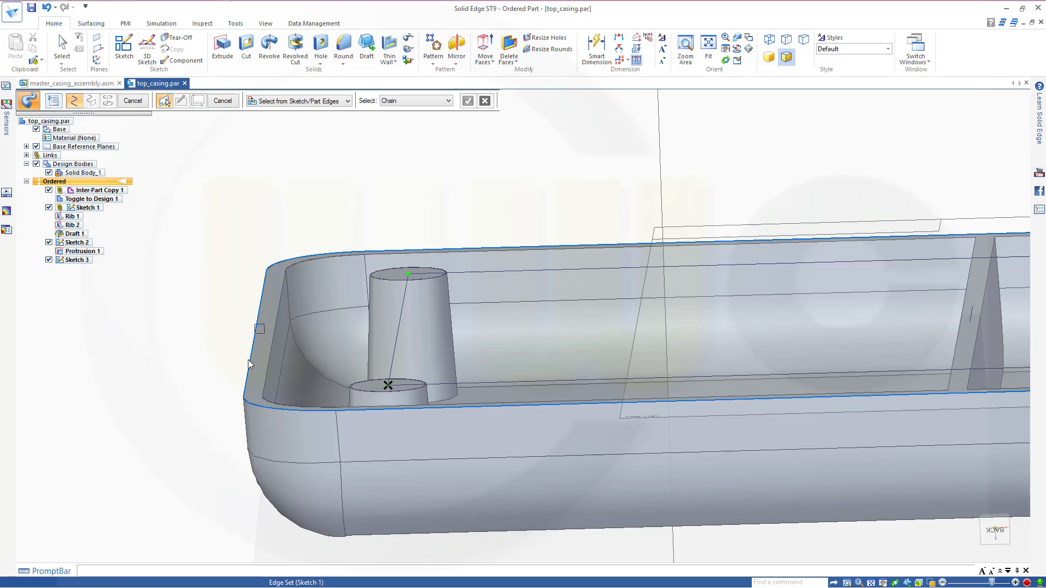
click(263, 331)
right_click(264, 331)
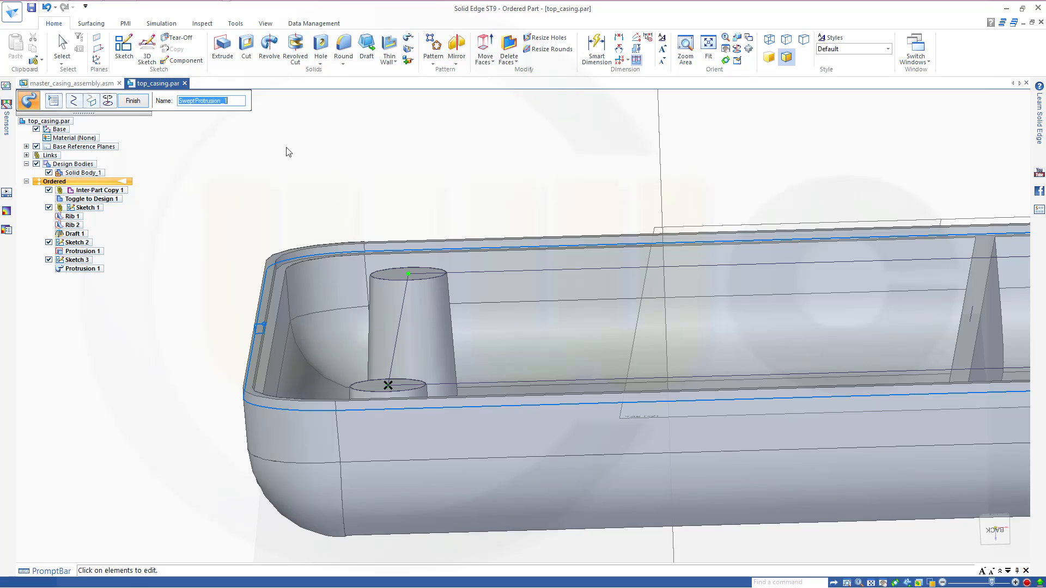
click(131, 102)
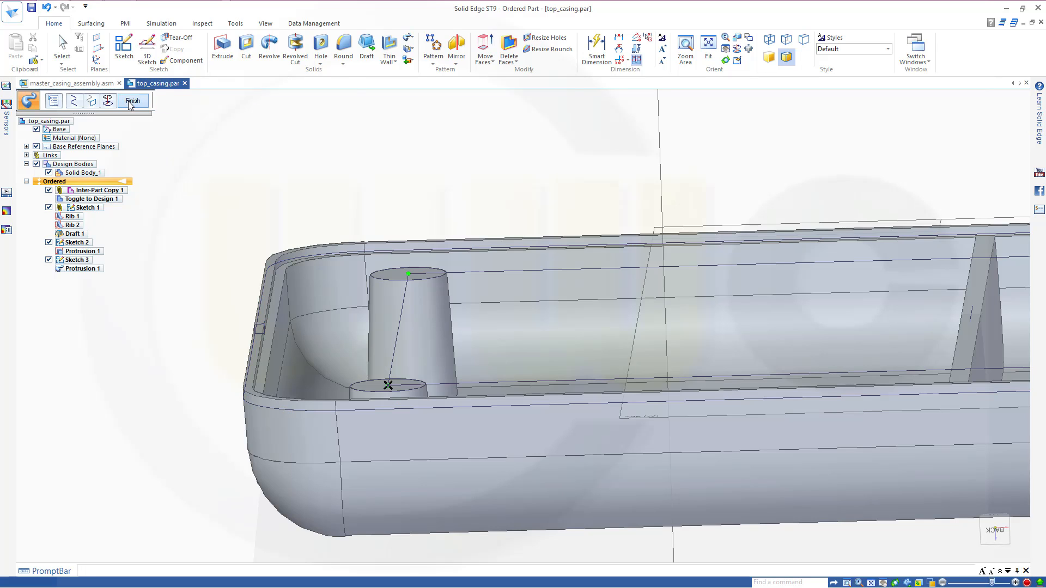
click(131, 104)
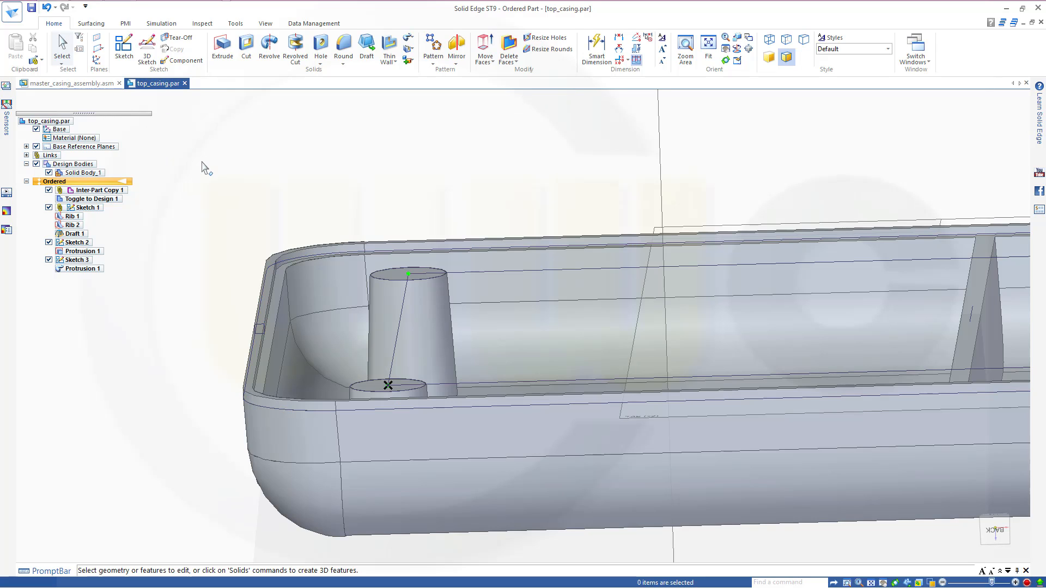
- Inspect the new rim lip, collapse the ordered feature list and close top_casing.par to return to the assembly
middle_drag(315, 238, 314, 227)
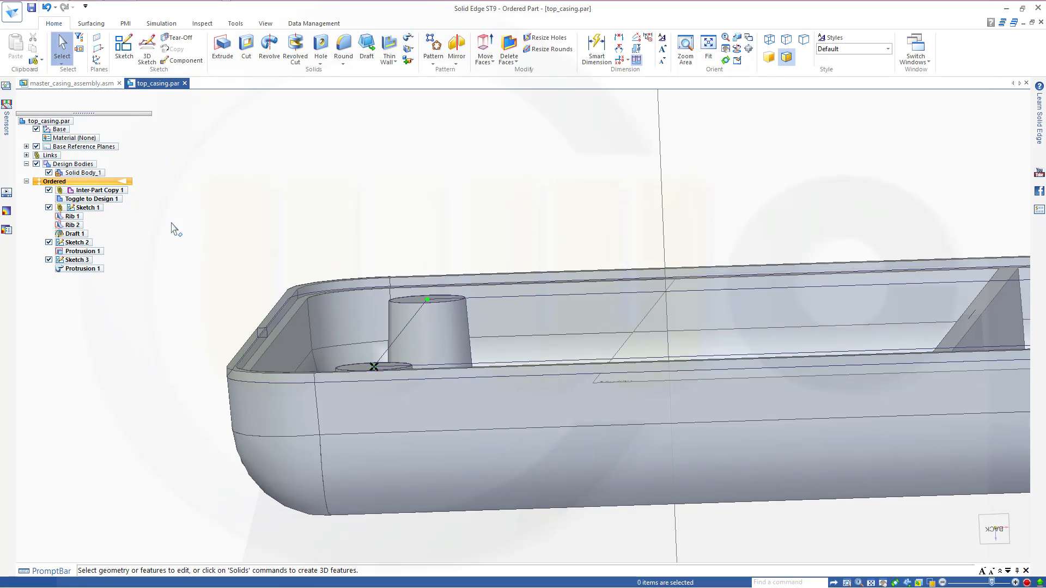
middle_drag(239, 229, 218, 251)
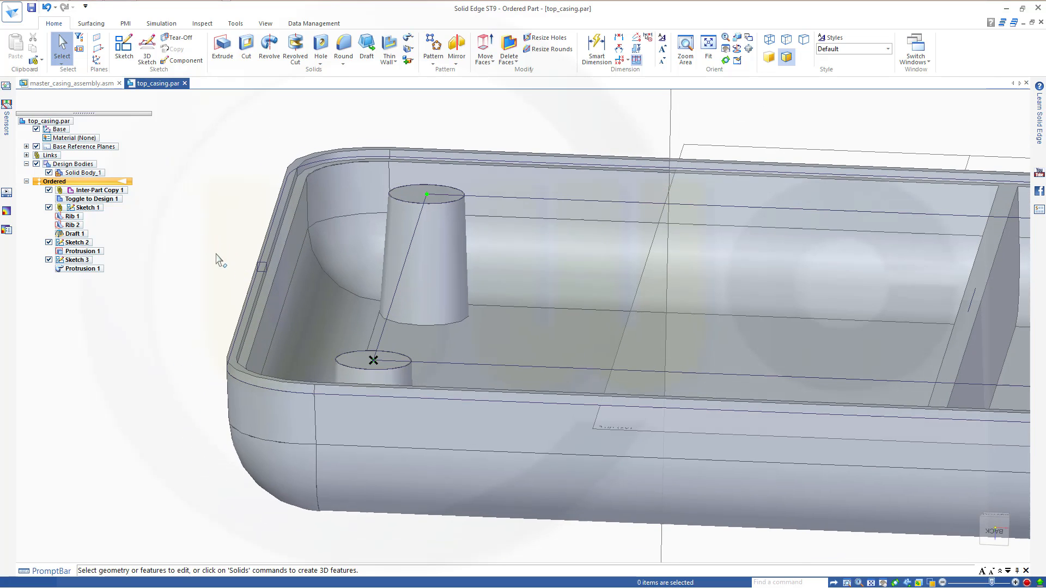
click(26, 181)
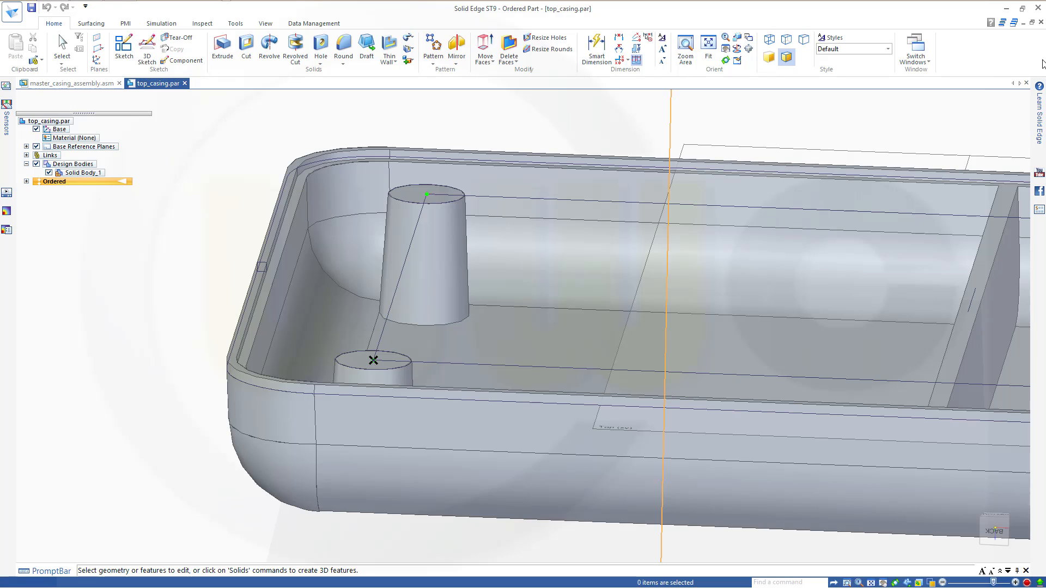
click(1042, 23)
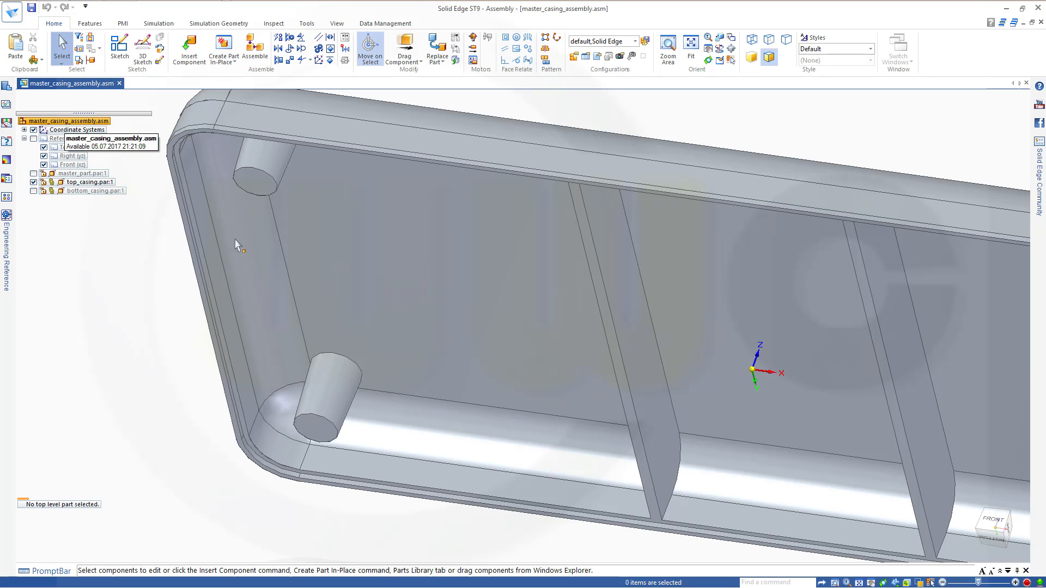
- Show bottom_casing.par and hide top_casing.par in the assembly, exposing the inside of the bottom casing
middle_drag(436, 308, 443, 343)
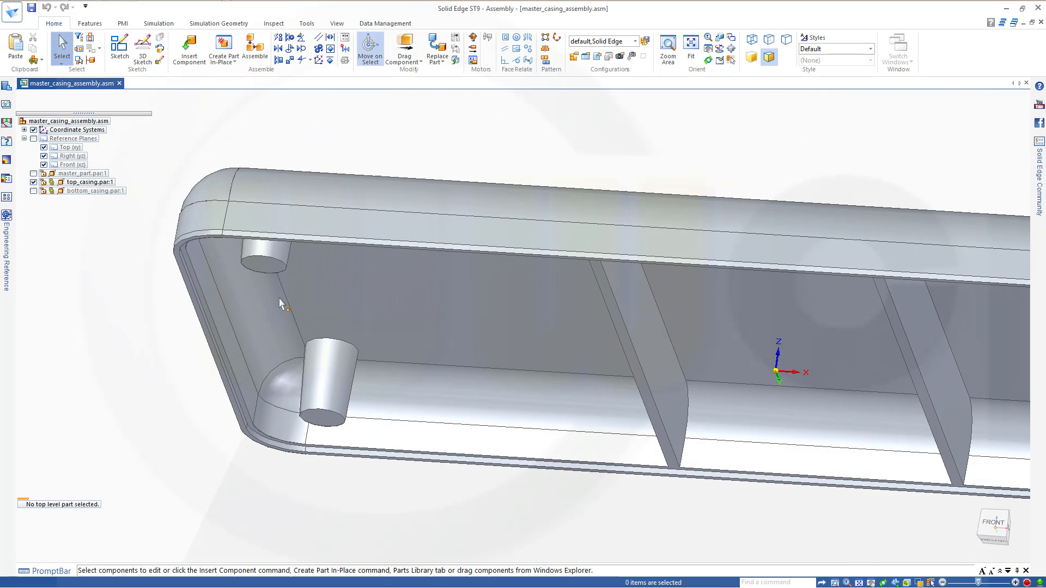
click(34, 191)
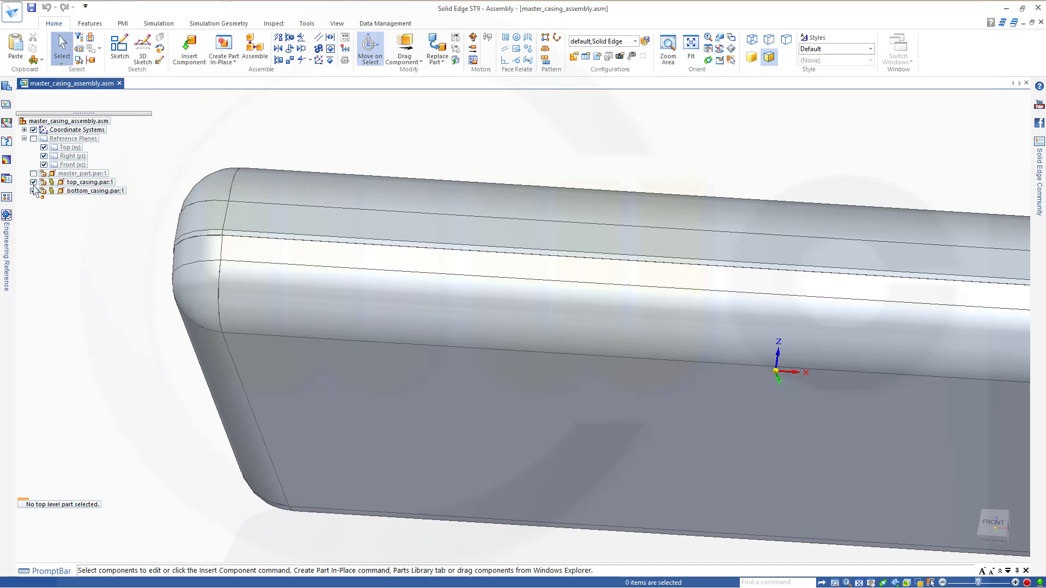
click(34, 182)
middle_drag(458, 254, 464, 325)
scroll(785, 197, down, 5)
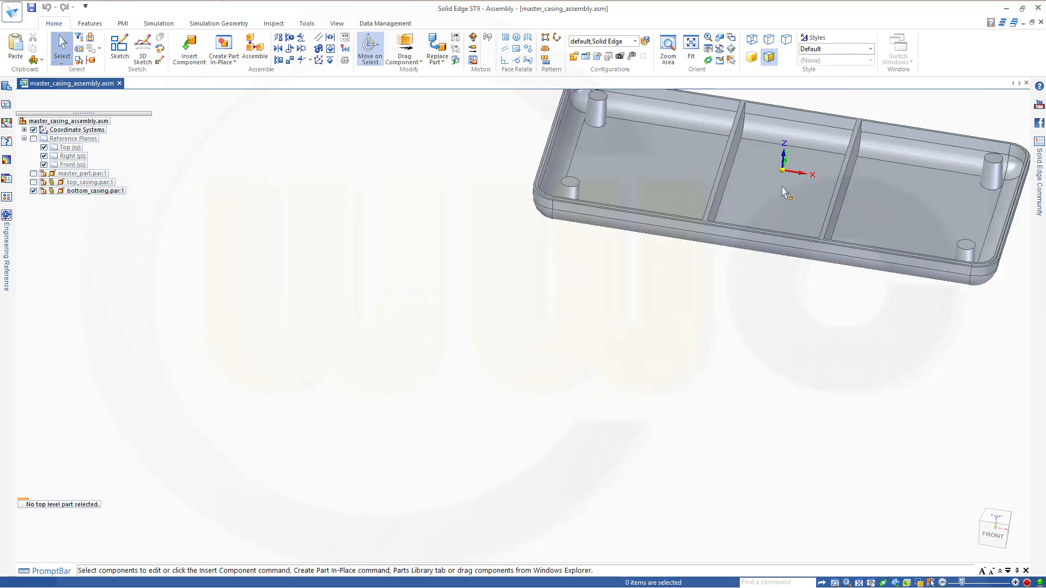
scroll(773, 196, up, 3)
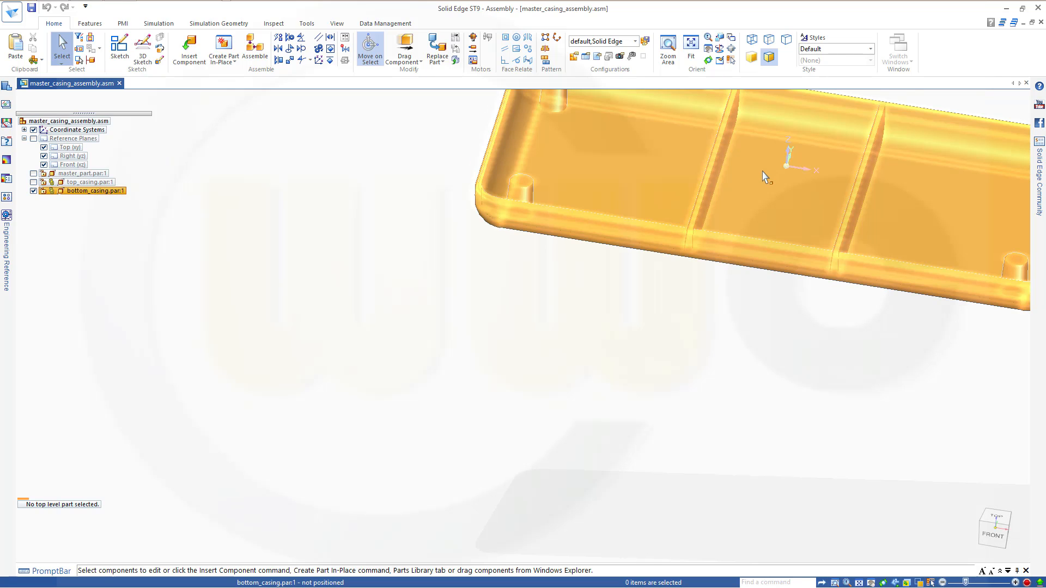
shift+middle_drag(761, 175, 530, 344)
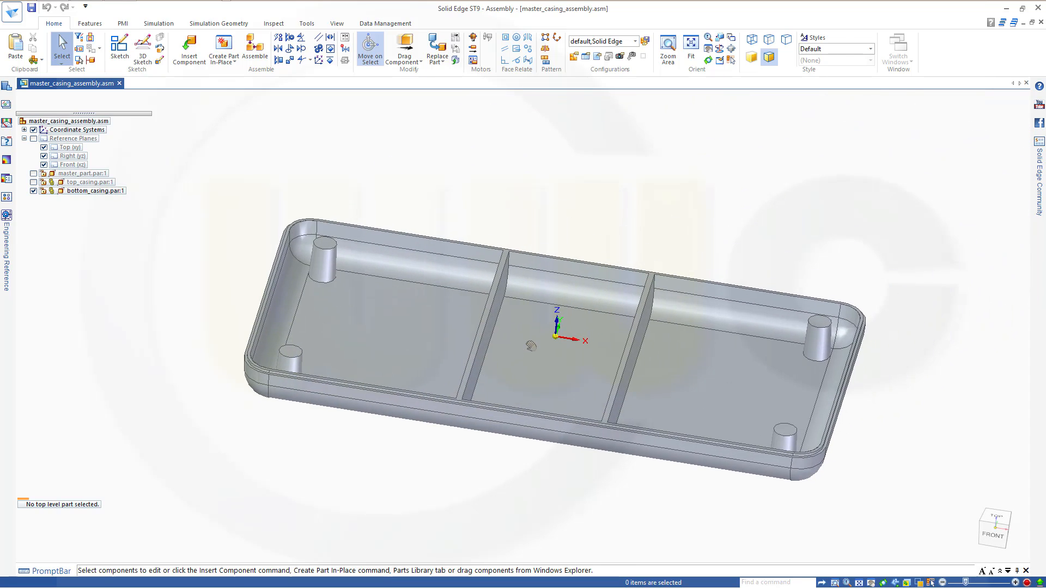